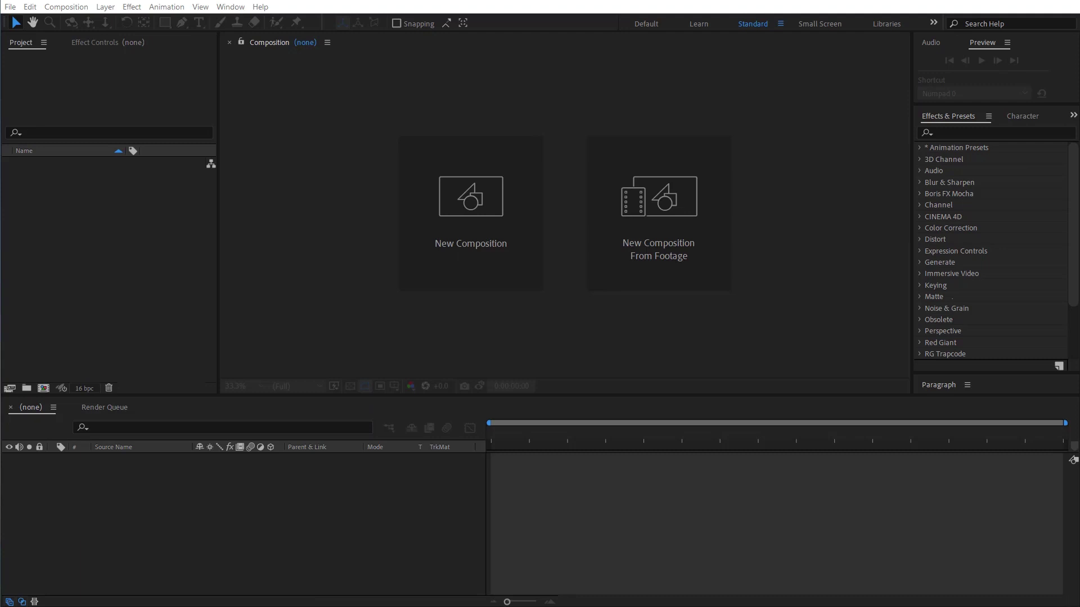
Step: Create a composition named Main using the HDTV 1080 29.97 preset
left_click(435, 204)
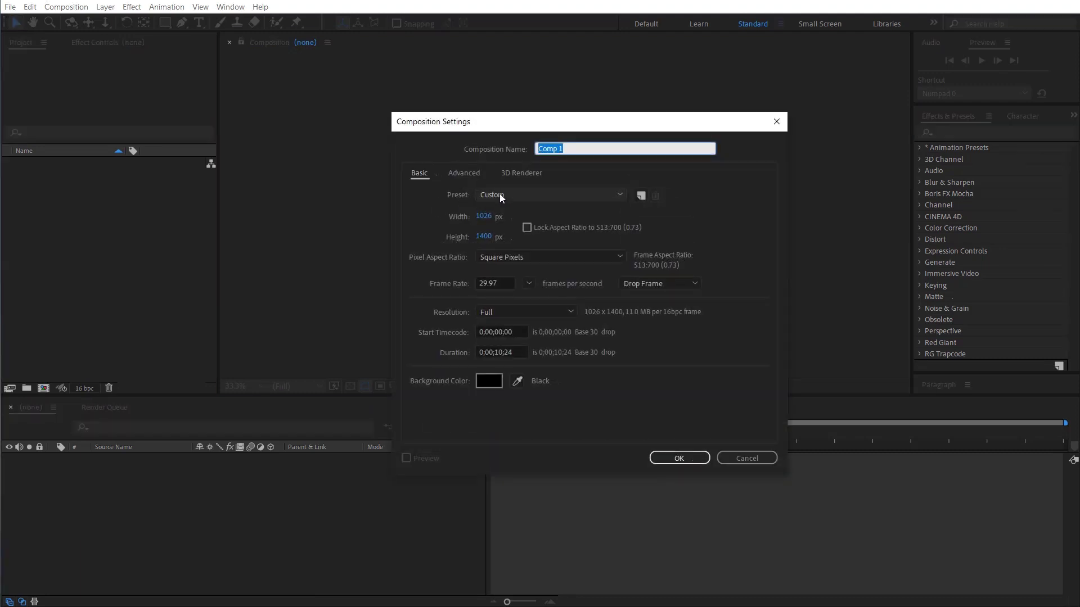
left_click(525, 196)
left_click(541, 556)
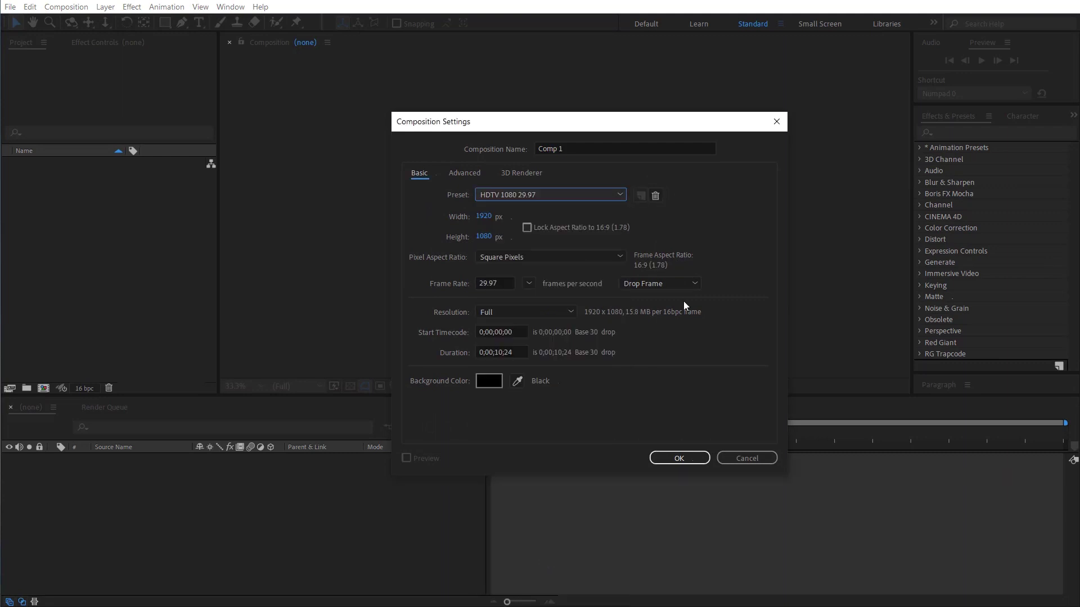
key("shift+Tab")
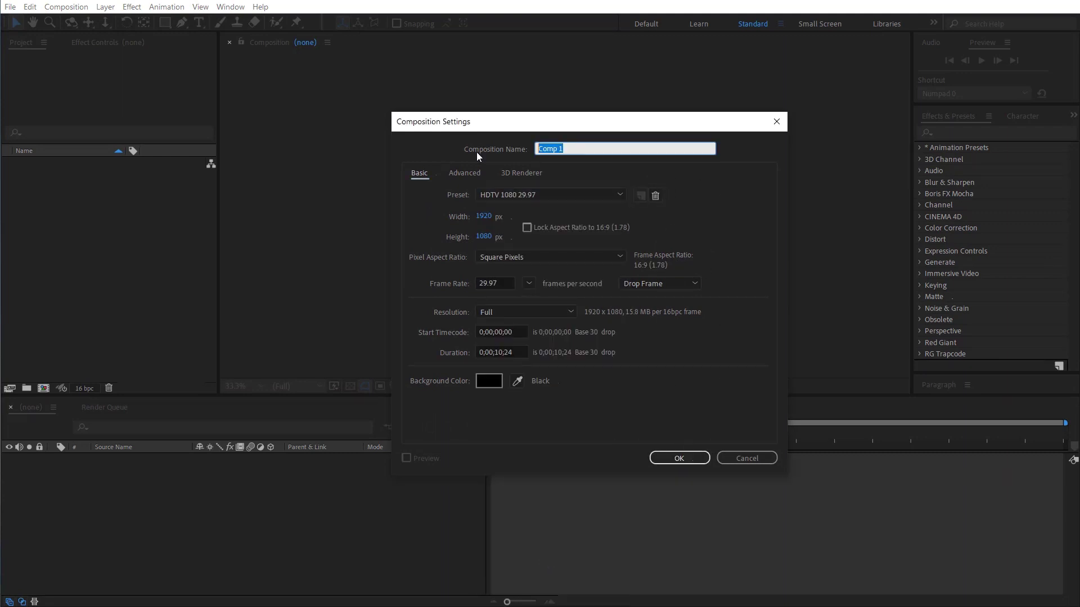
type("Main")
key("Return")
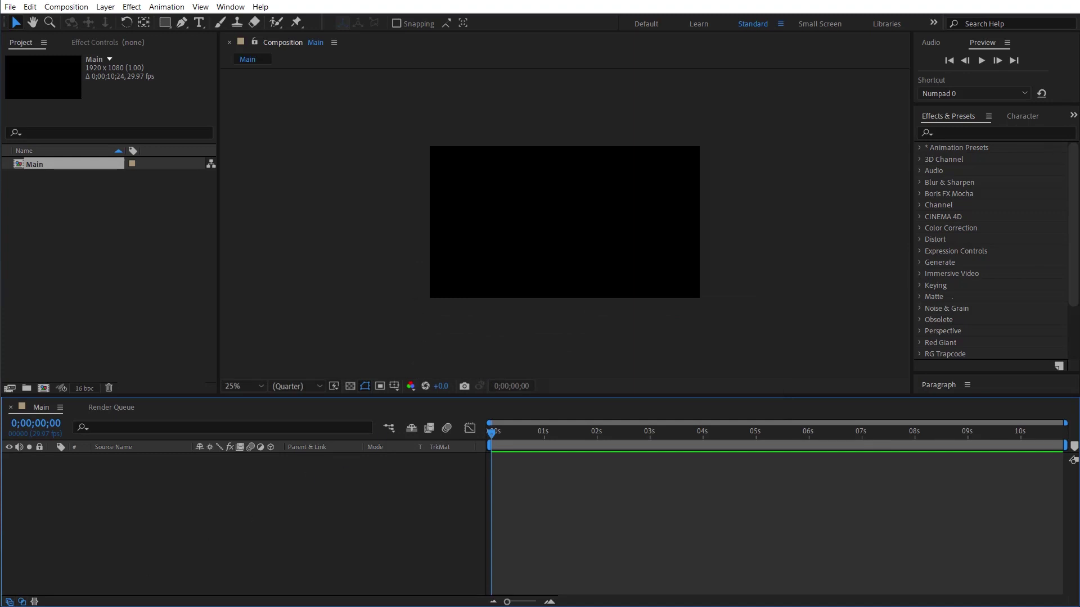
key("alt+Tab")
Step: Add Paper.jpg to Main, fit the viewer, and rotate the layer 90°
left_click_drag(515, 237, 238, 526)
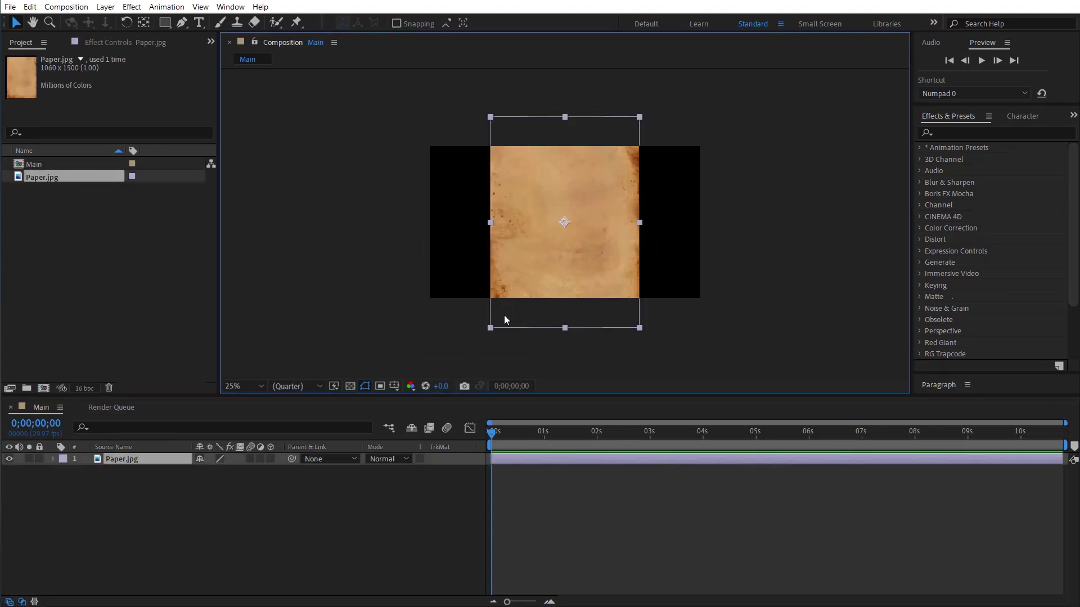
left_click(249, 386)
left_click(254, 412)
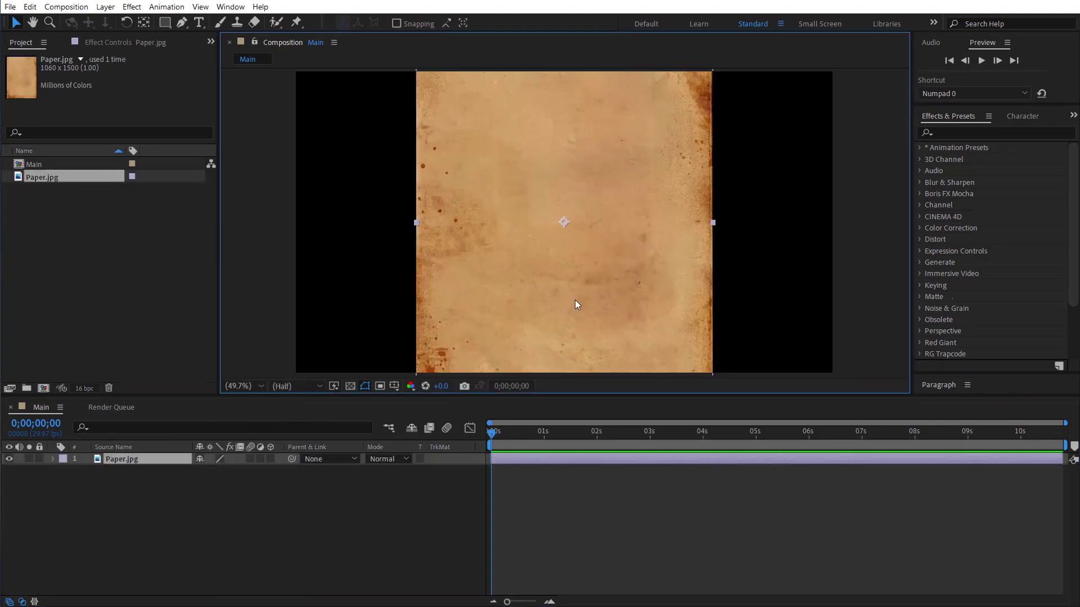
left_click(143, 460)
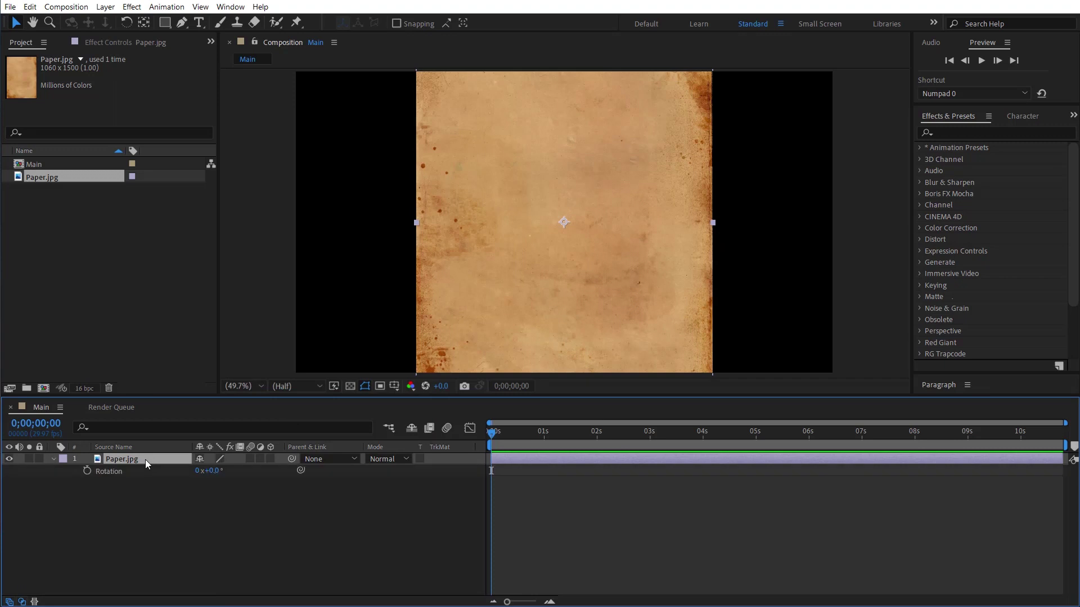
key("r")
left_click(215, 472)
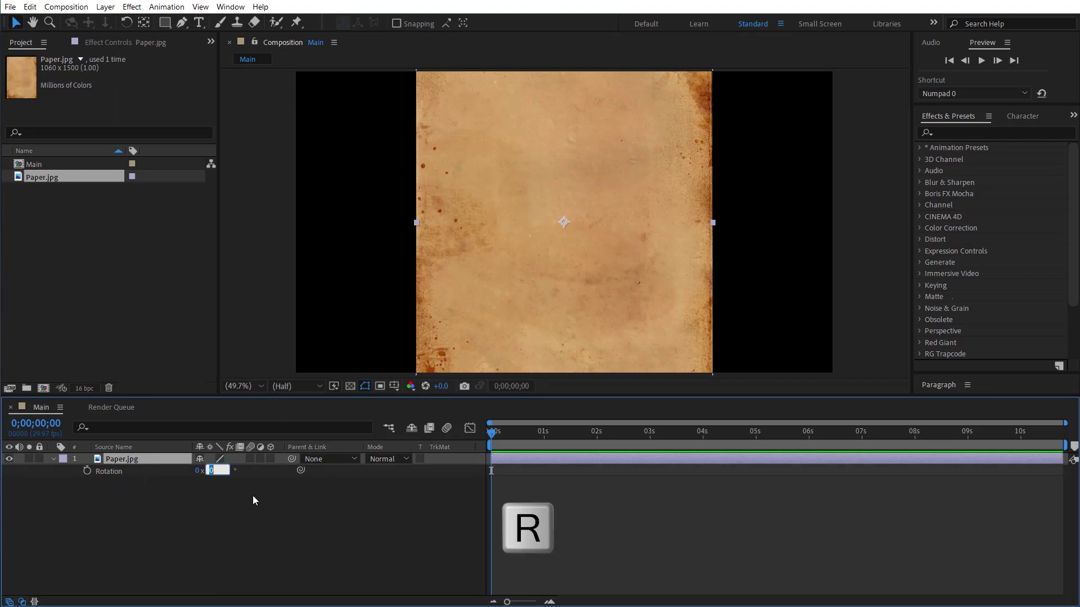
type("90")
key("Return")
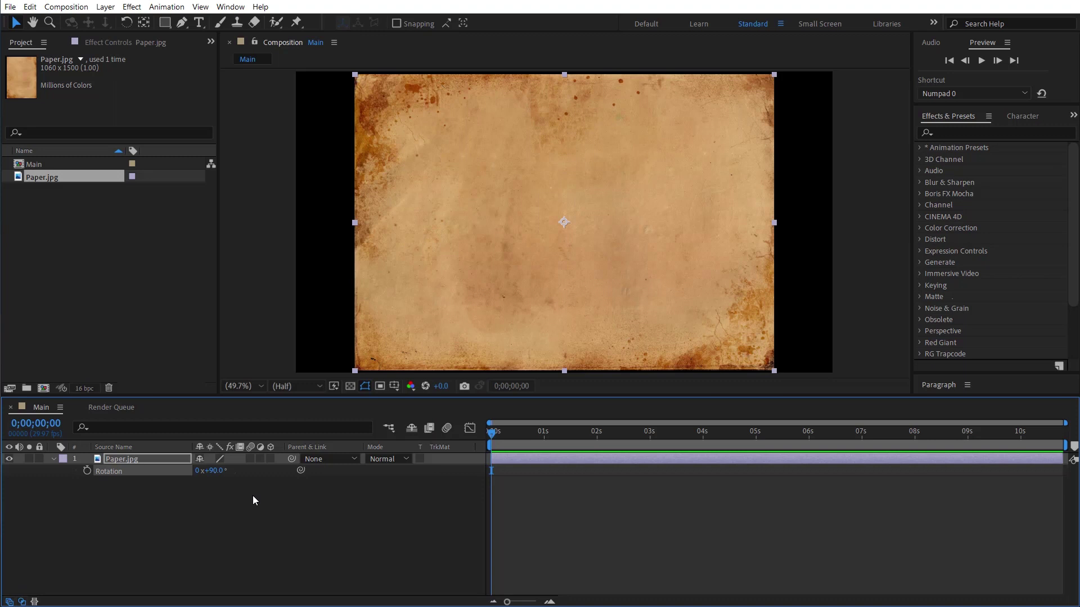
Step: Try changing the paper's scale, then undo it back to 100%
key("s")
mouse_move(235, 470)
left_mouse_down()
mouse_move(238, 483)
mouse_move(353, 509)
left_mouse_up()
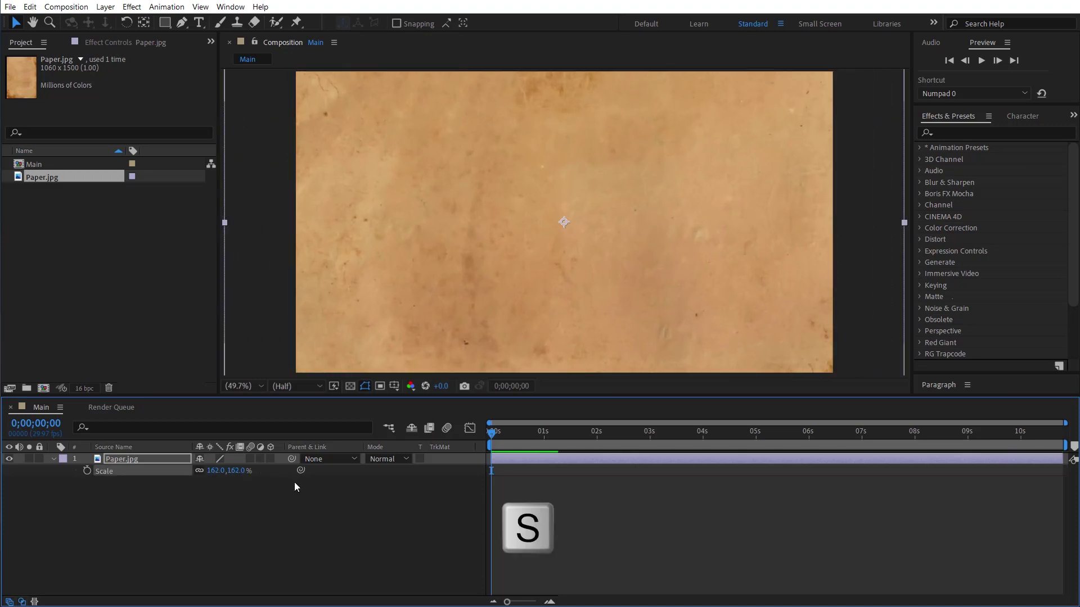
key("ctrl+z")
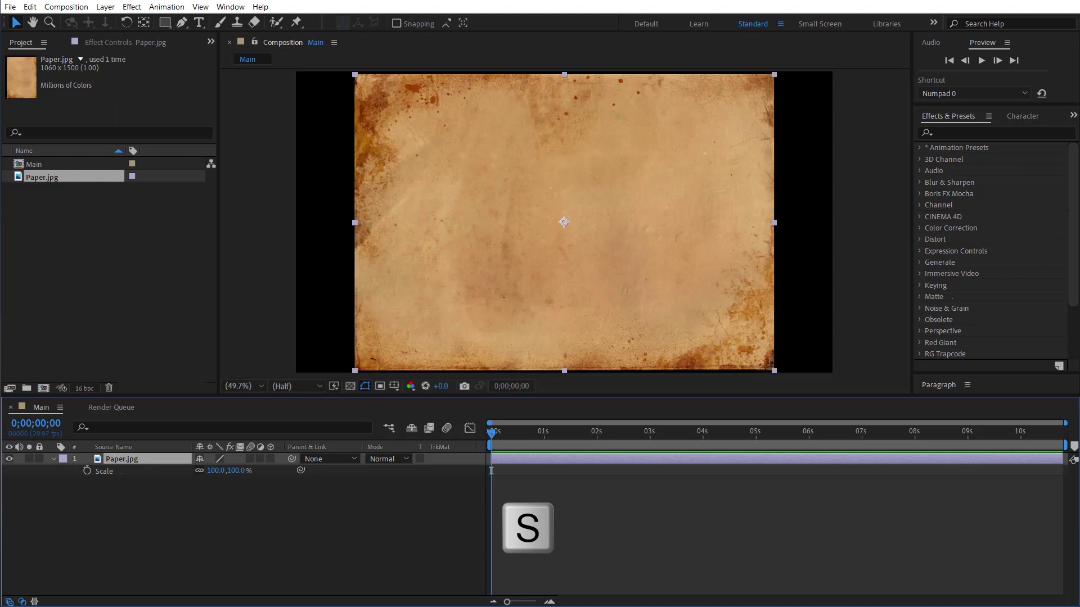
left_click(995, 134)
Step: Search 'tile' and apply CC RepeTile to the Paper.jpg layer
type("cc")
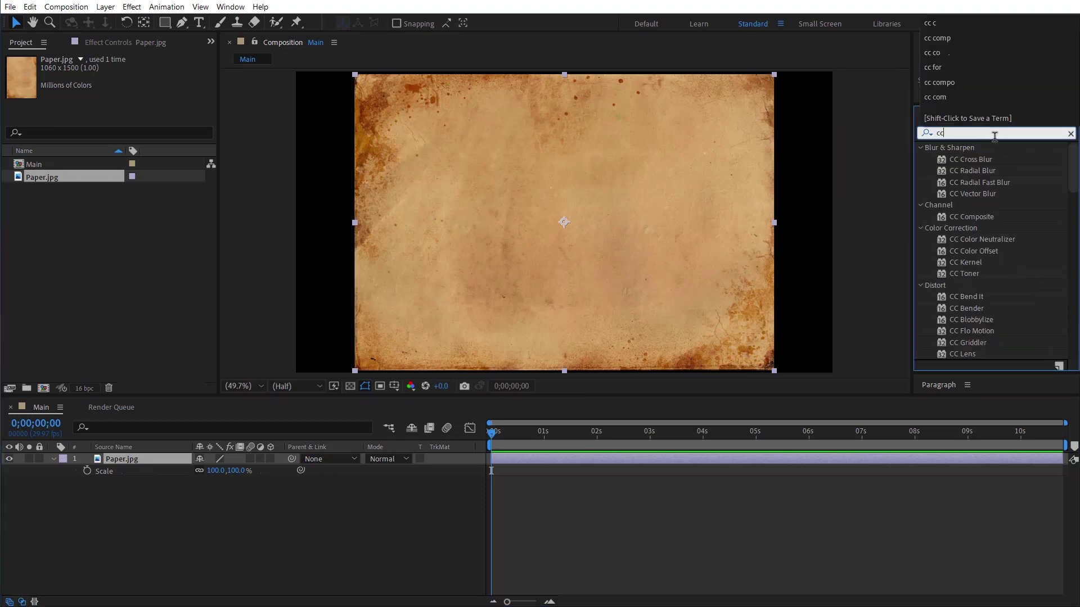
key("BackSpace")
key("BackSpace")
type("tile")
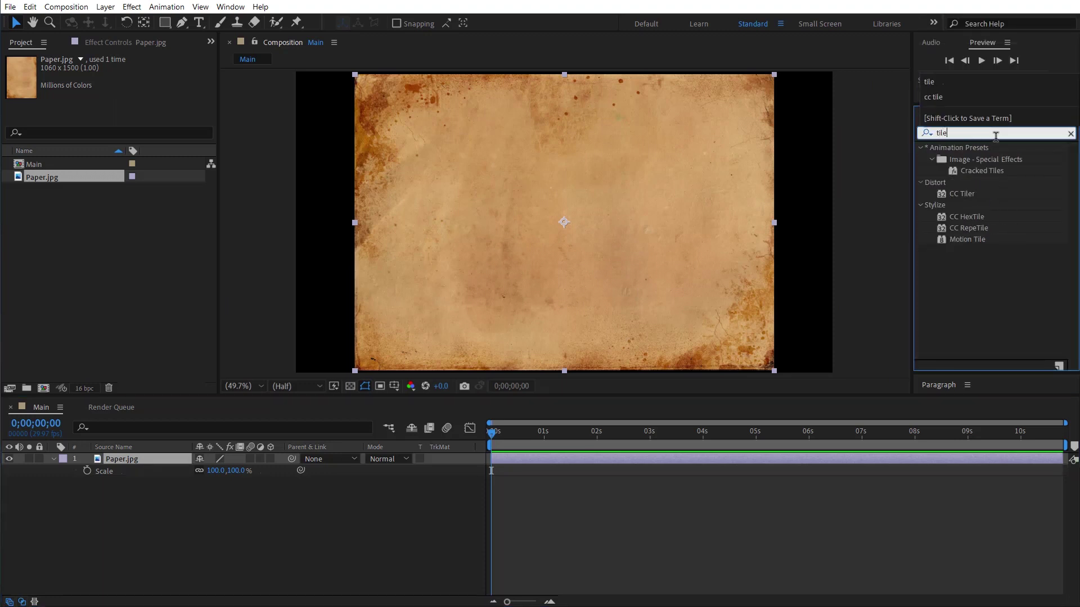
double_click(986, 226)
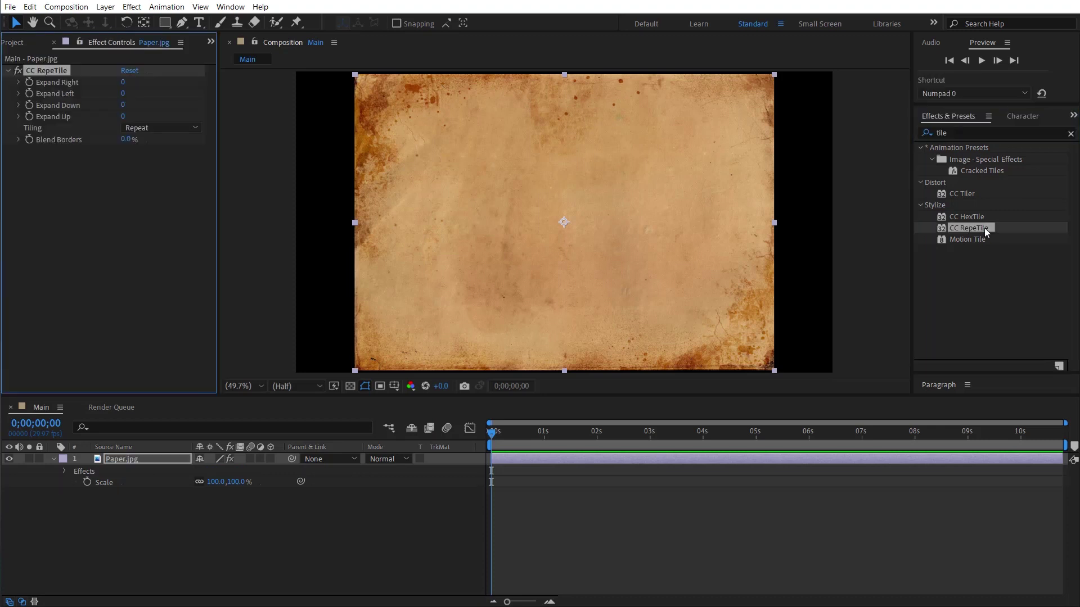
left_click(147, 459)
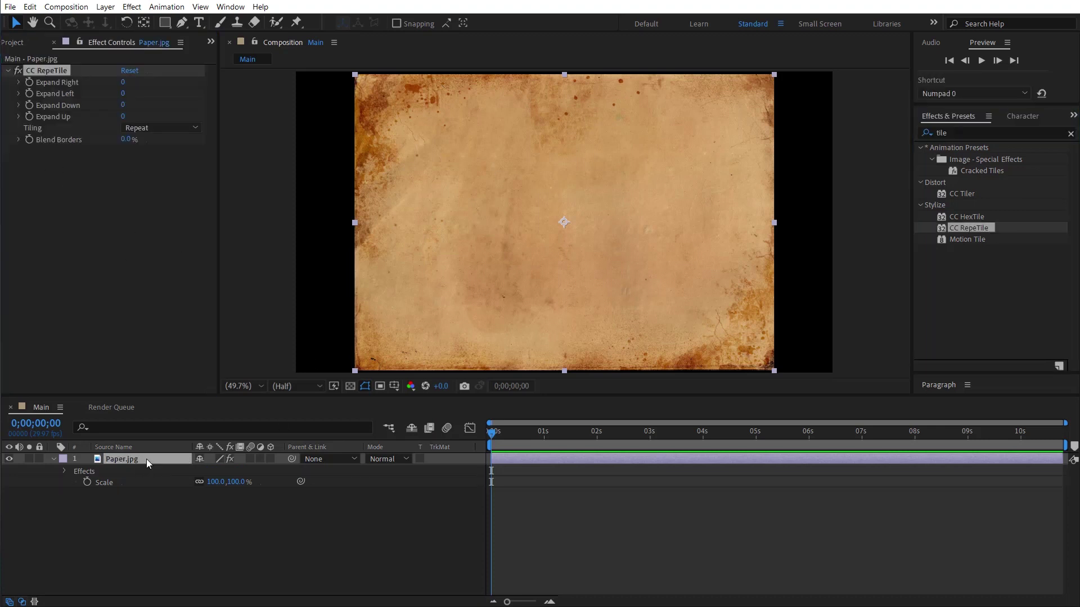
Step: Expand the tiling right, left, down and up, and set Tiling to Unfold
left_click_drag(123, 82, 194, 94)
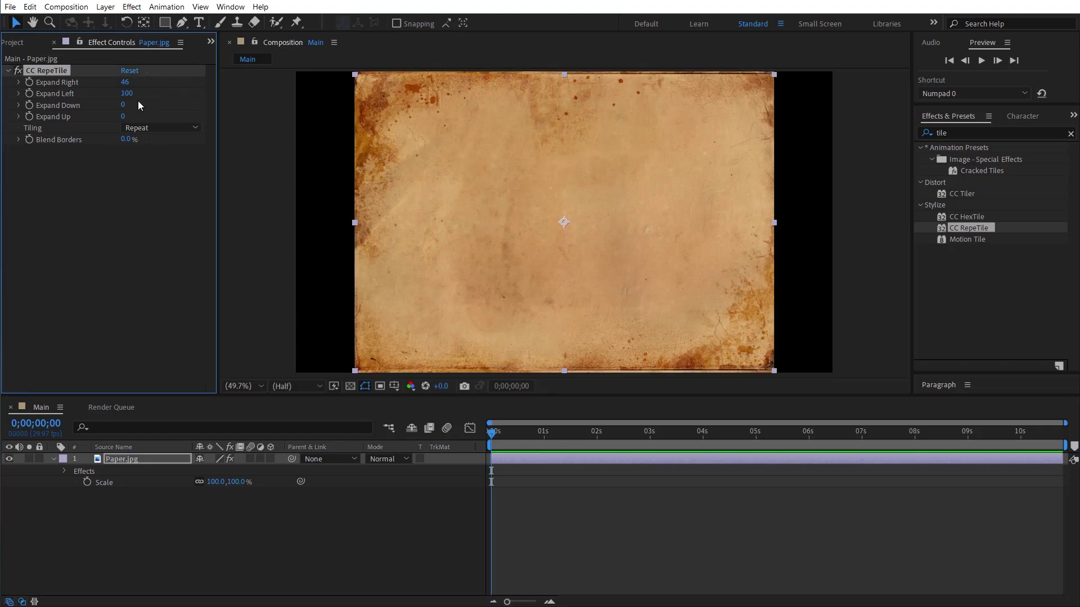
left_click_drag(126, 105, 397, 130)
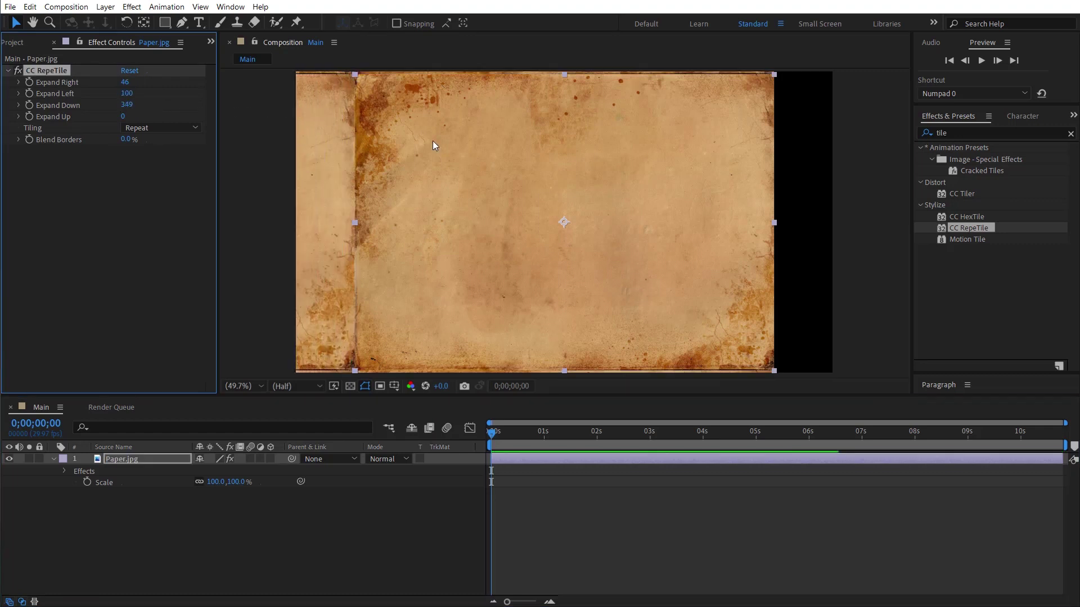
left_click_drag(123, 116, 225, 115)
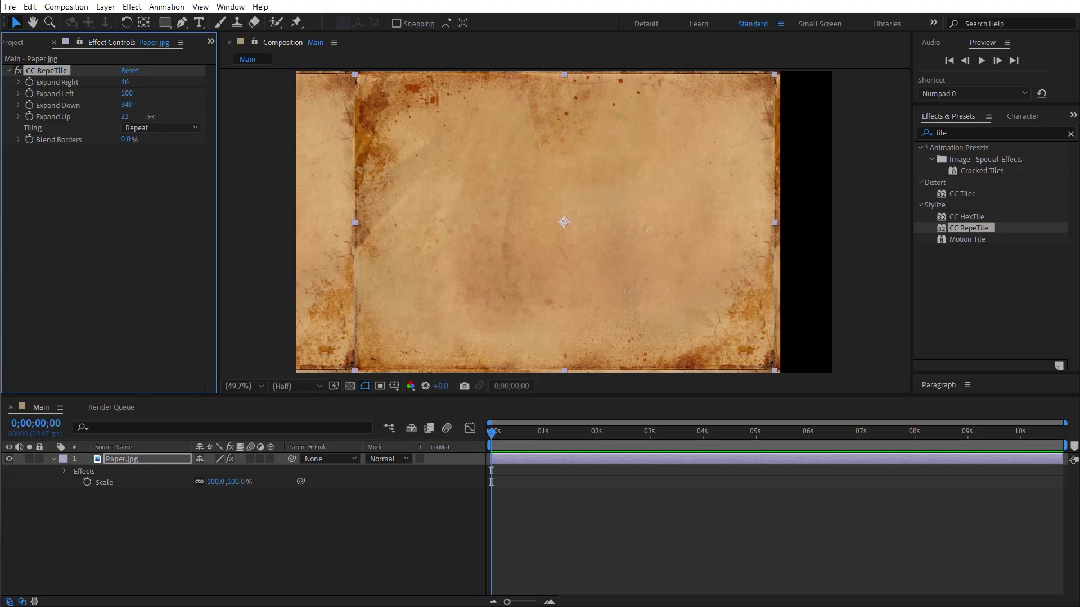
left_click_drag(126, 116, 179, 144)
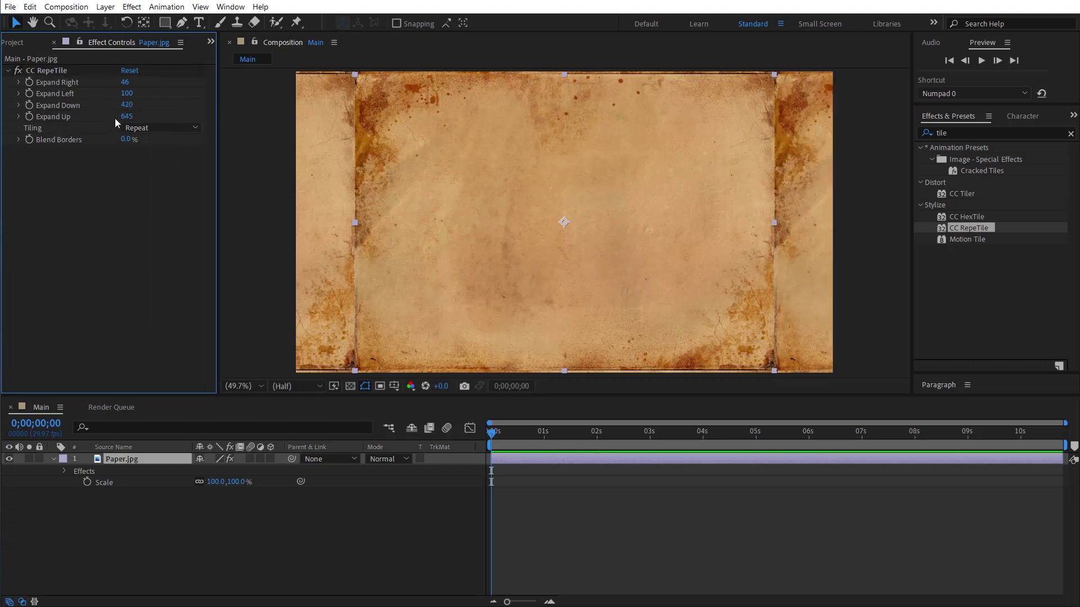
left_click(153, 128)
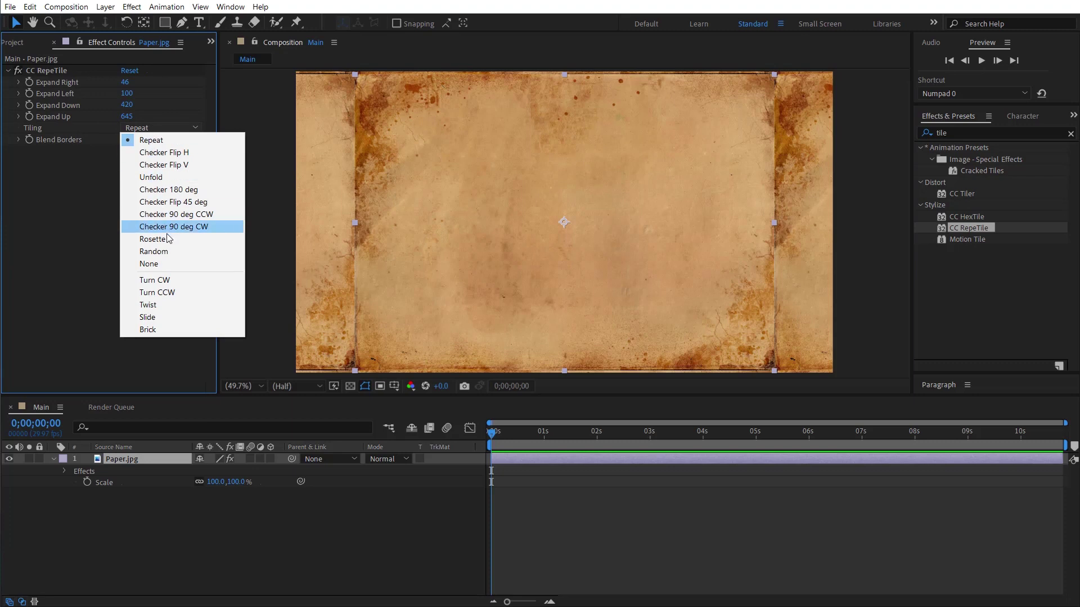
left_click(156, 177)
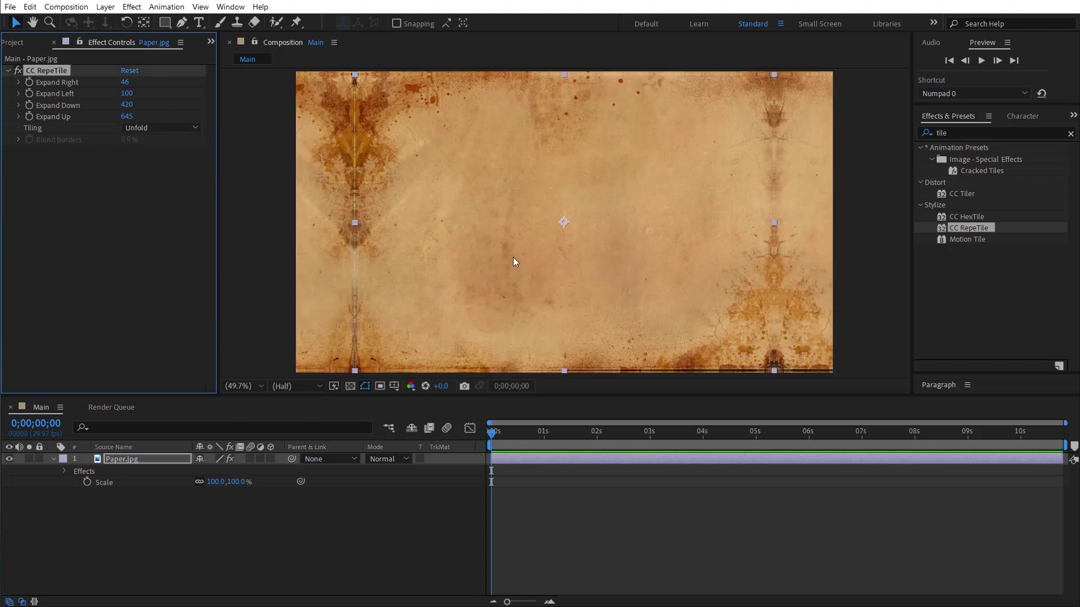
Step: Shift the paper left and widen the tiling to Right 144, Left 156
mouse_move(601, 236)
left_mouse_down()
mouse_move(425, 240)
mouse_move(590, 196)
mouse_move(605, 229)
left_mouse_up()
mouse_move(125, 82)
left_mouse_down()
mouse_move(186, 79)
mouse_move(145, 95)
left_mouse_up()
left_click(337, 523)
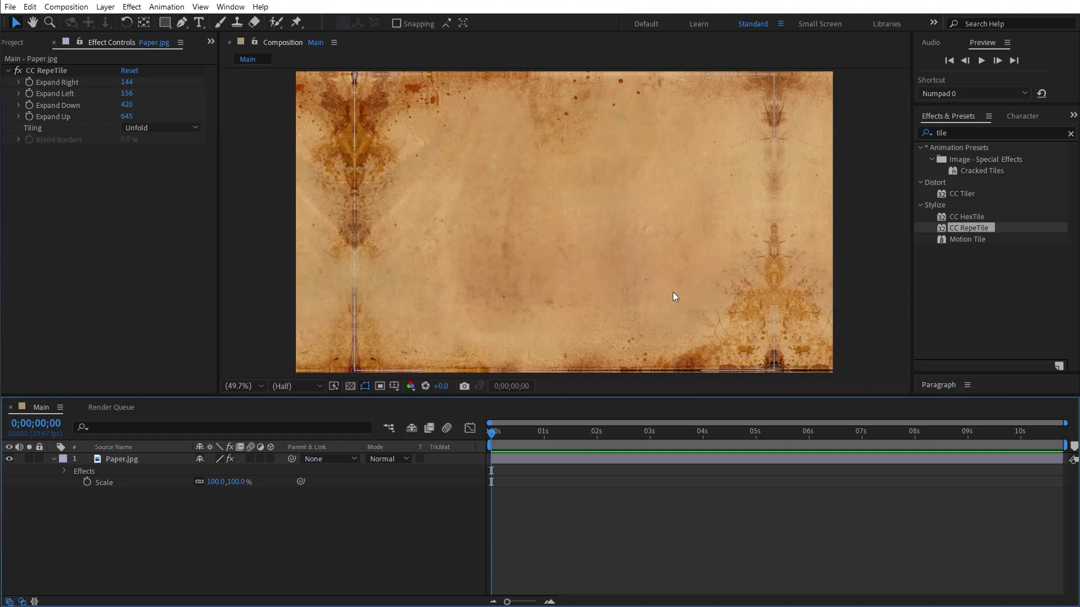
left_click(140, 461)
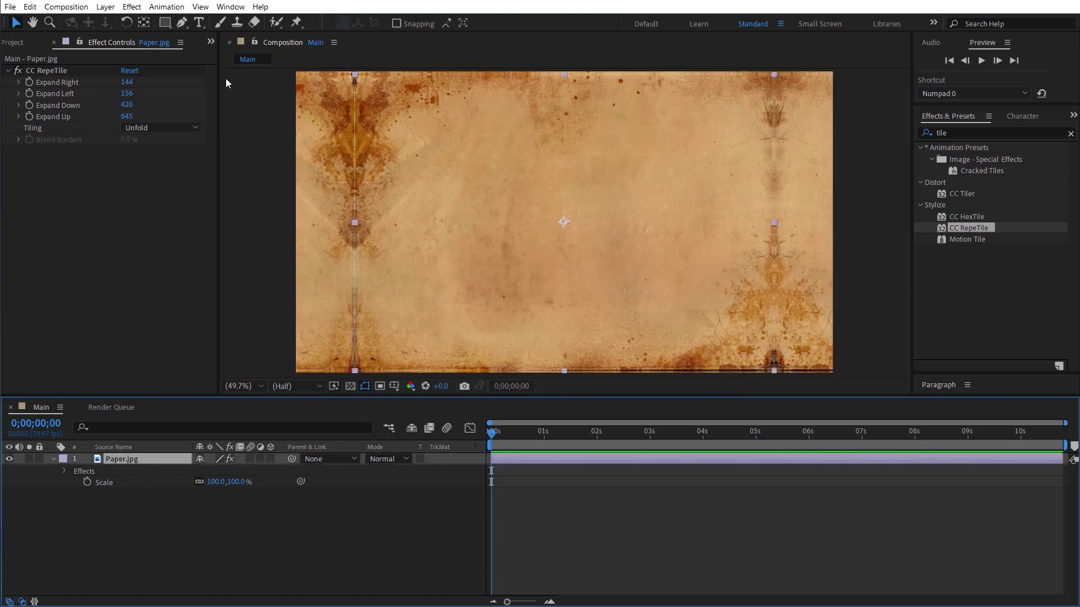
left_click(165, 22)
mouse_move(361, 79)
left_mouse_down()
mouse_move(373, 106)
mouse_move(766, 361)
left_mouse_up()
left_click(141, 537)
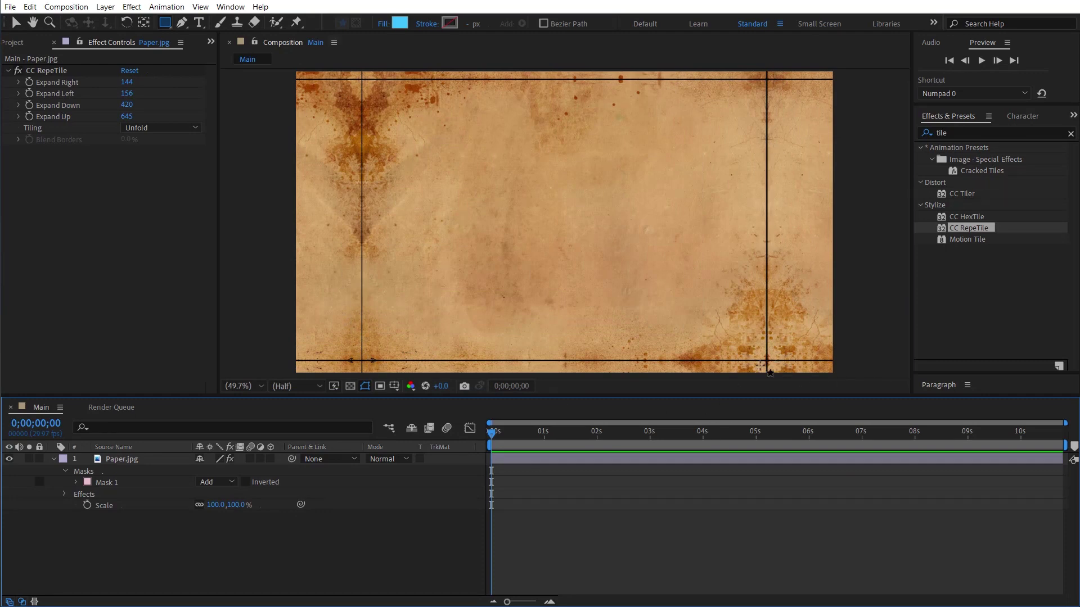
left_click(134, 467)
key("Delete")
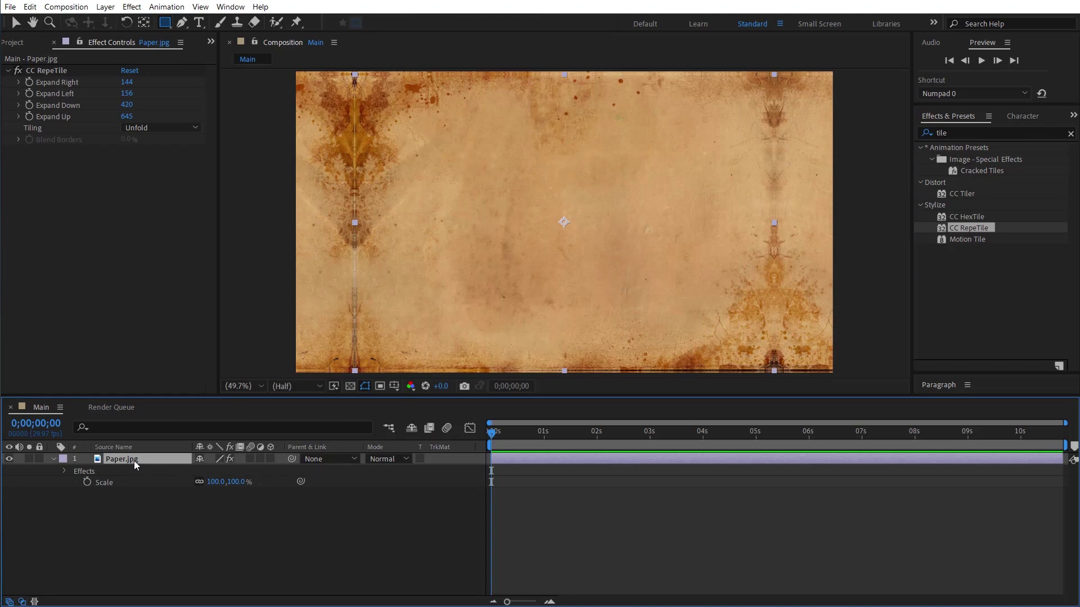
key("ctrl+shift+c")
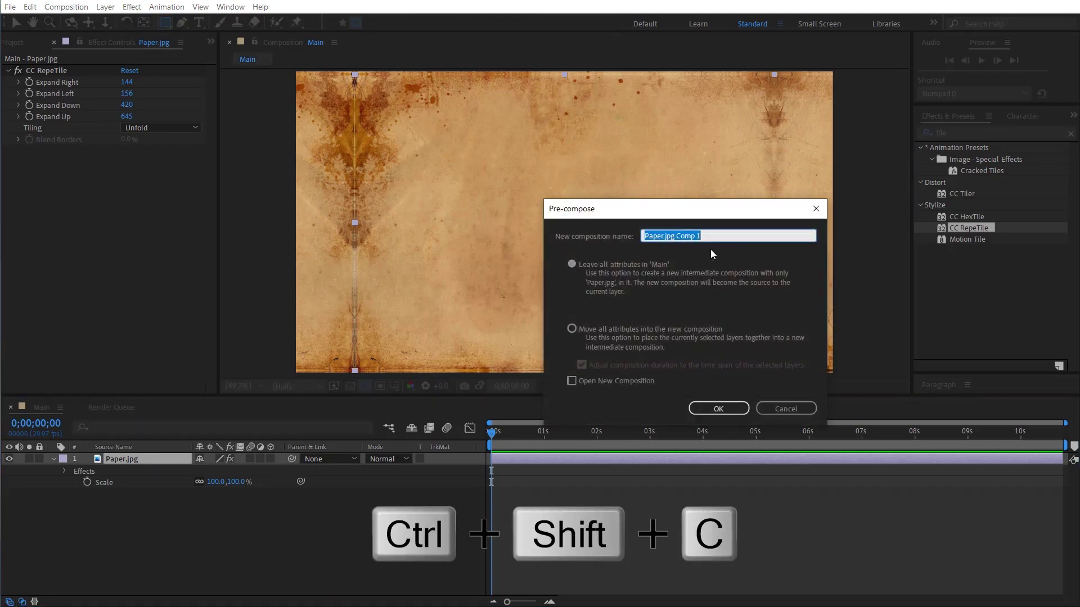
Step: Pre-compose the paper under the name 'Paper PreComp'
left_click(709, 235)
key("BackSpace")
key("BackSpace")
type("PreComp")
left_click(718, 408)
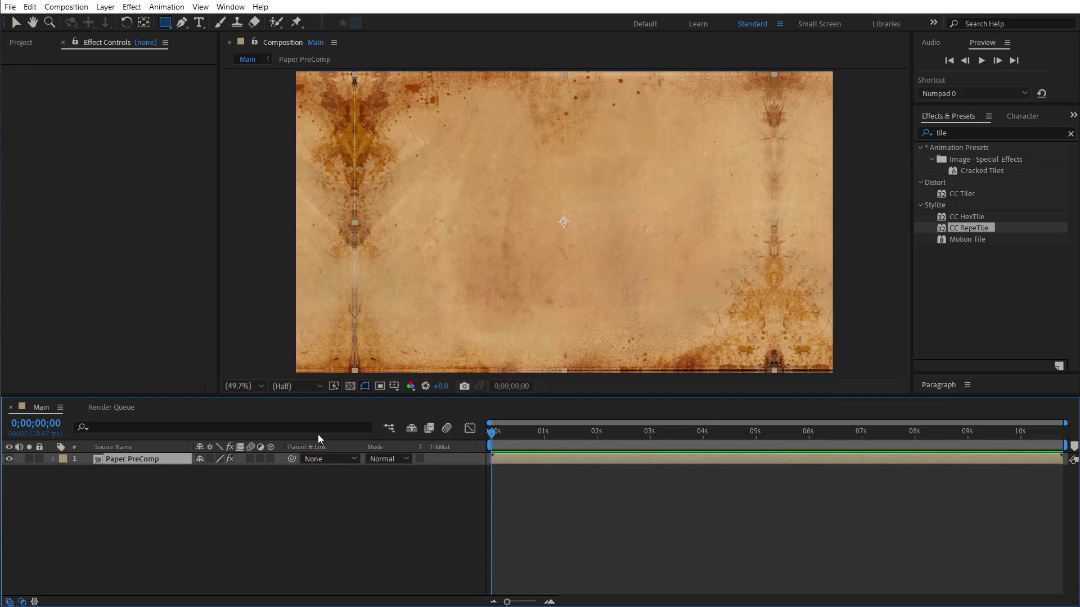
Step: Resize the Paper PreComp composition to 998×1445 in Composition Settings
double_click(120, 461)
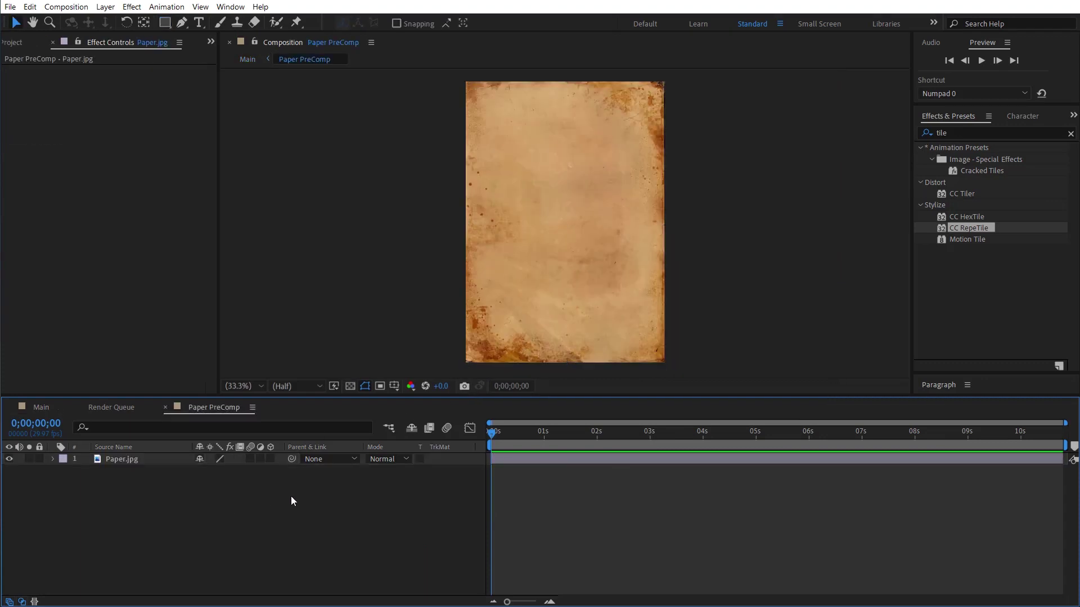
left_click(66, 6)
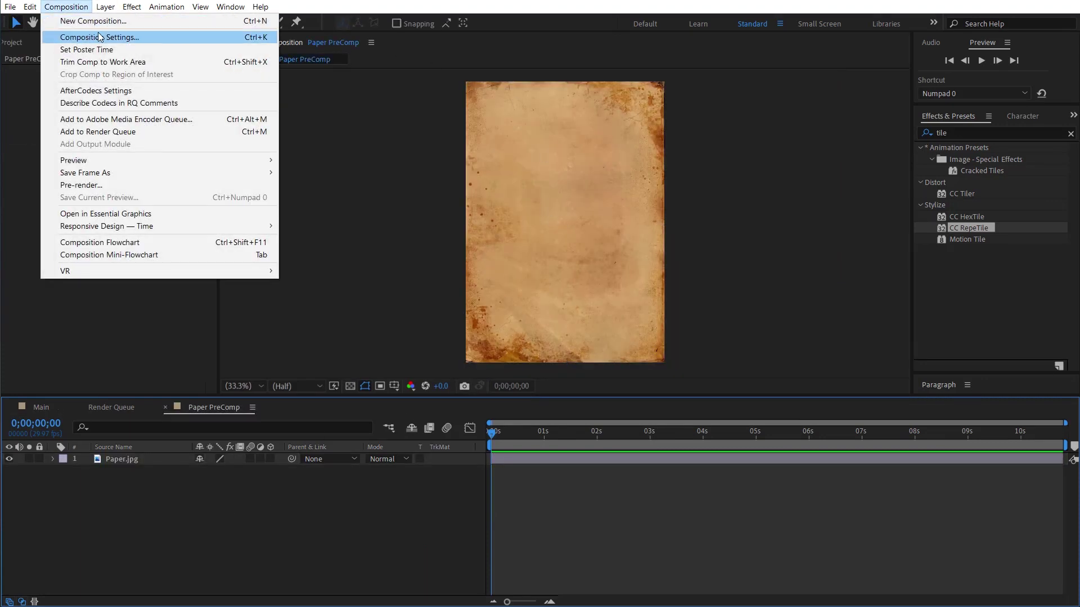
left_click(99, 37)
left_click_drag(484, 127, 845, 97)
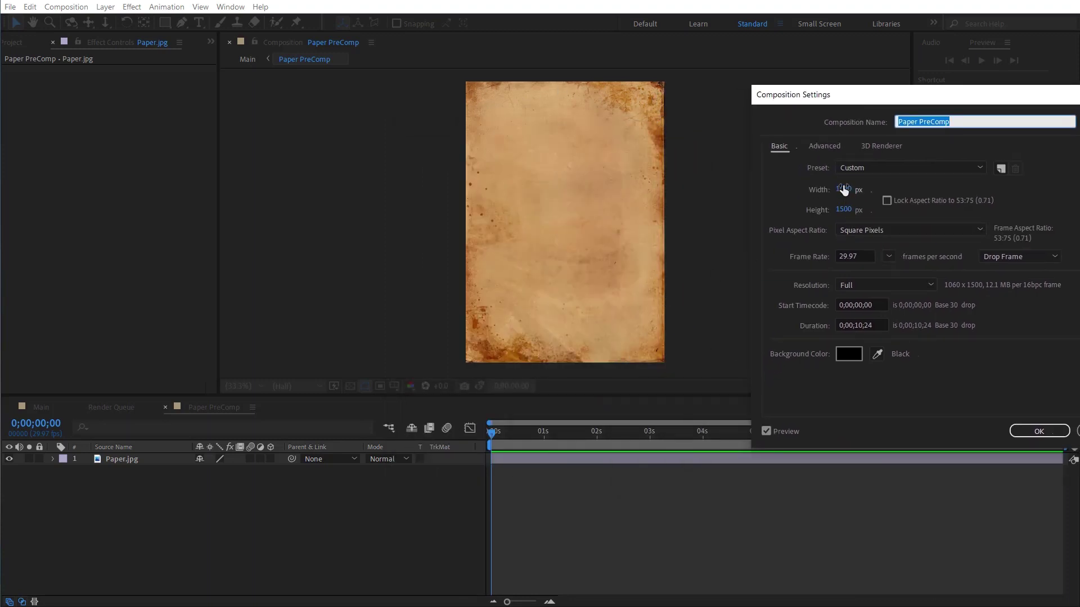
mouse_move(843, 189)
left_mouse_down()
mouse_move(827, 194)
mouse_move(849, 241)
left_mouse_up()
type("1445")
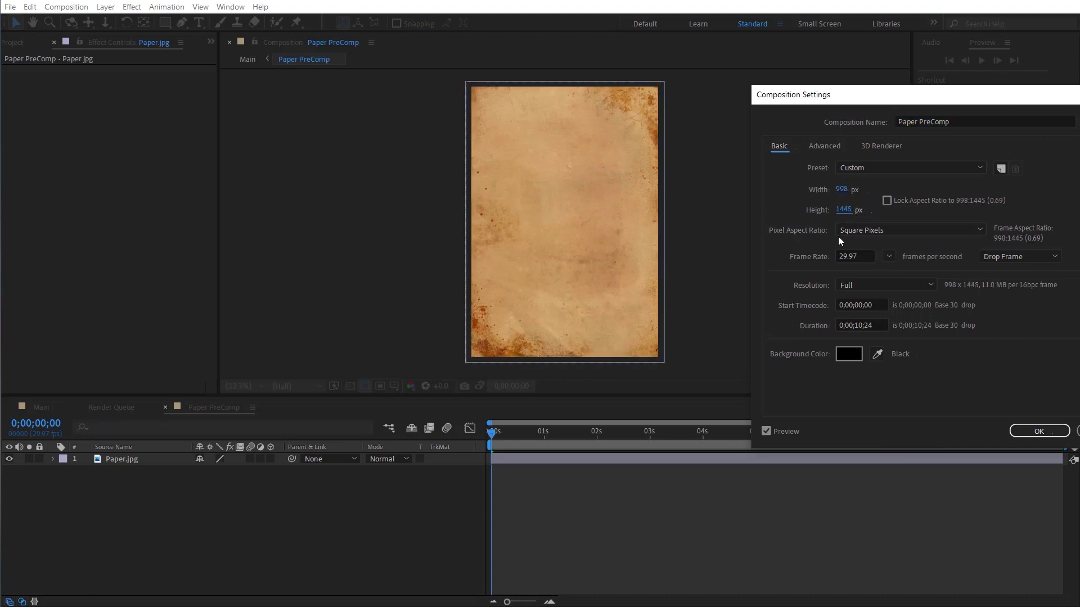
left_click(1038, 430)
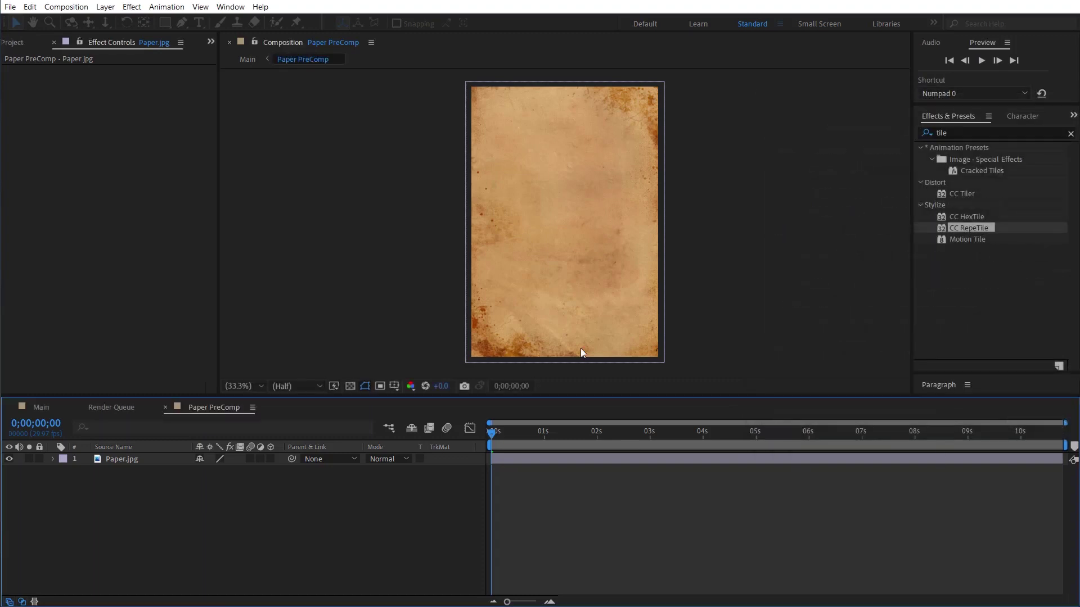
Step: Return to Main and compare the tiled paper using undo and redo
left_click(393, 428)
left_click(329, 431)
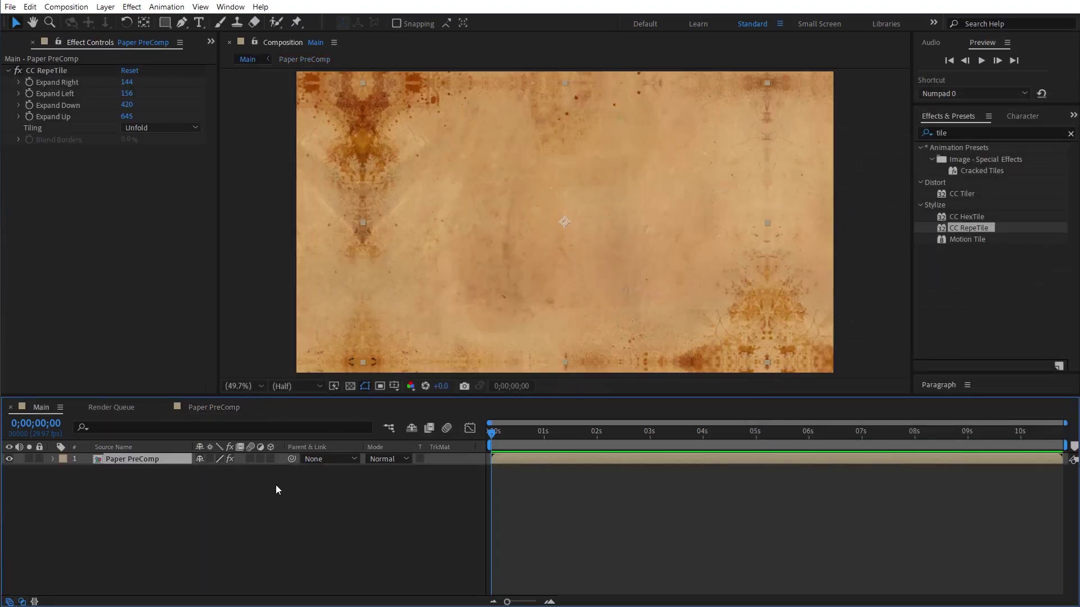
key("ctrl+z")
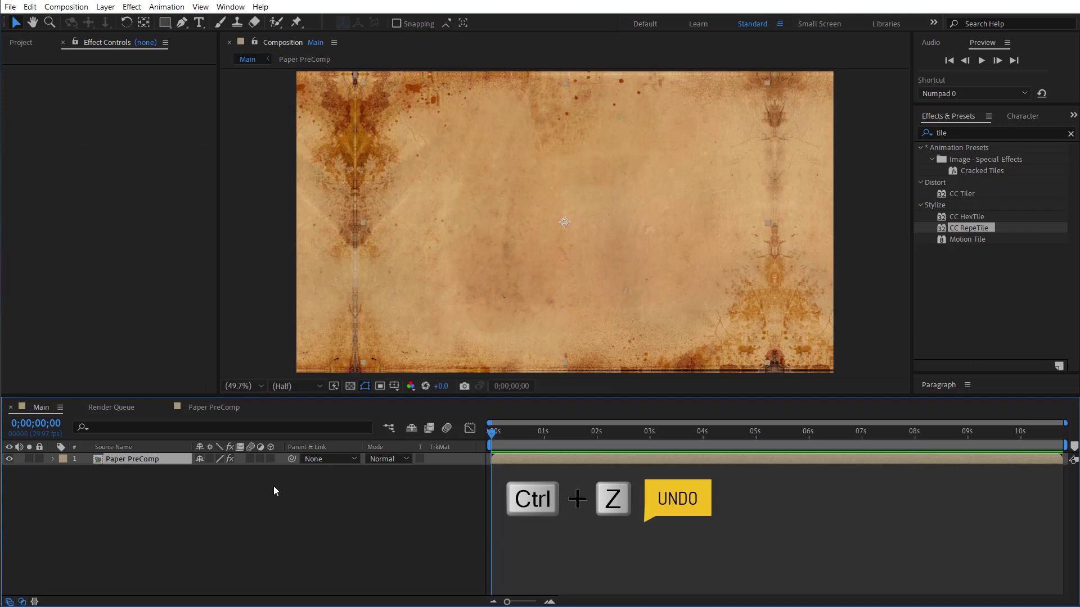
key("ctrl+shift+z")
left_click(288, 494)
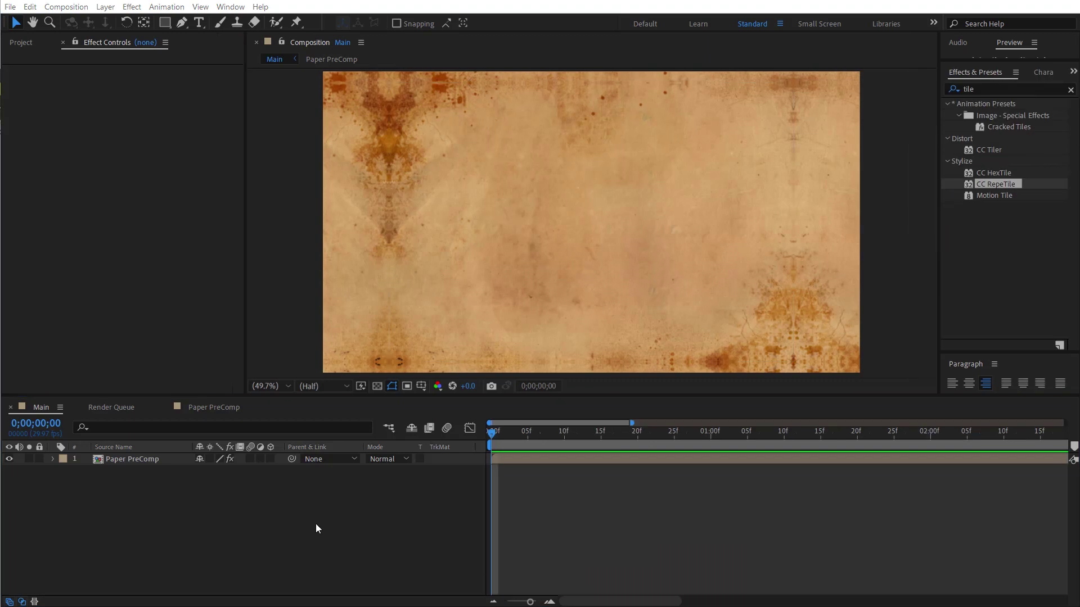
Step: Import TutsClub_Very high.png and place it in the Main composition
left_click(20, 43)
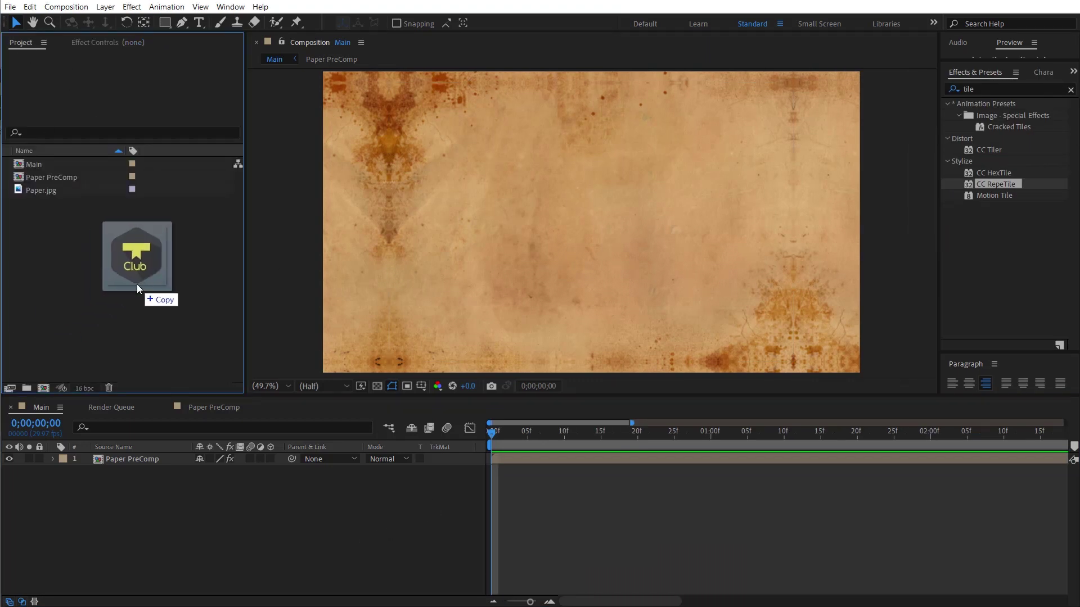
left_click_drag(13, 306, 136, 285)
left_click_drag(92, 200, 215, 456)
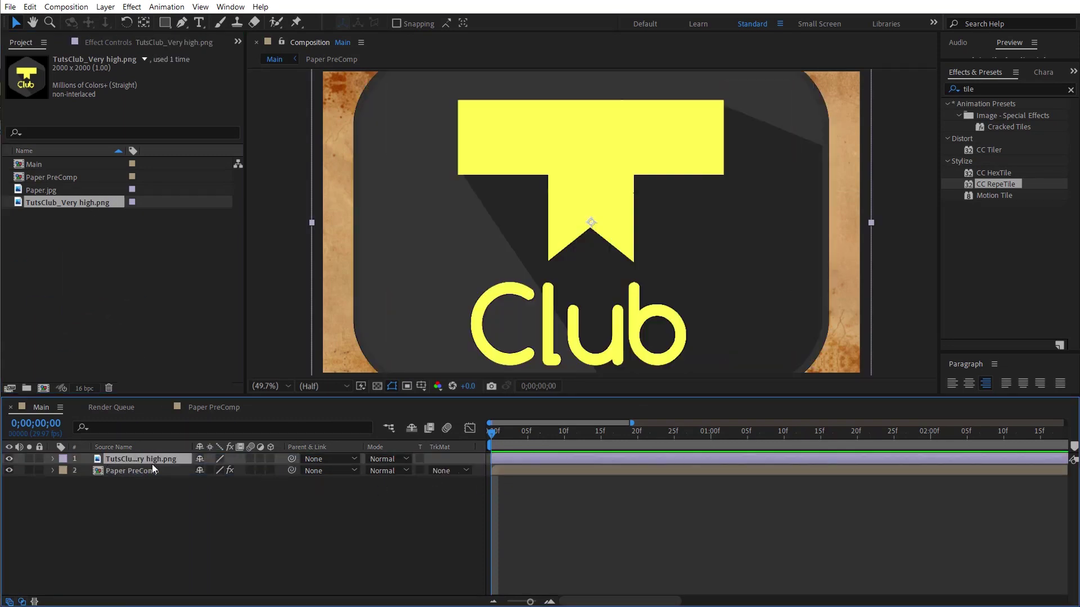
Step: Scale the logo layer to 25% and start pre-composing it
key("s")
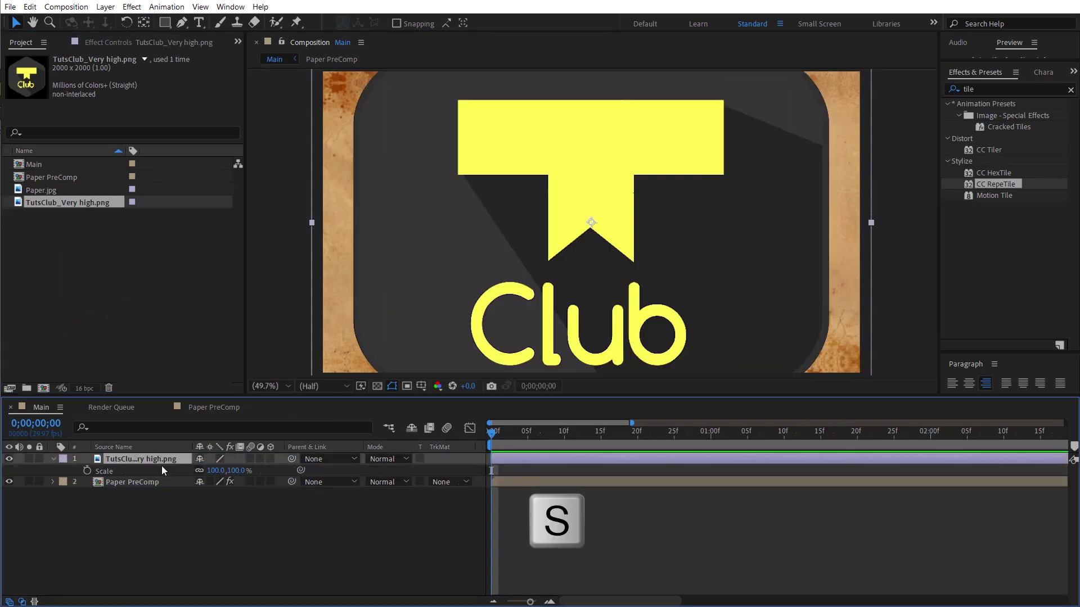
left_click(217, 471)
key("Return")
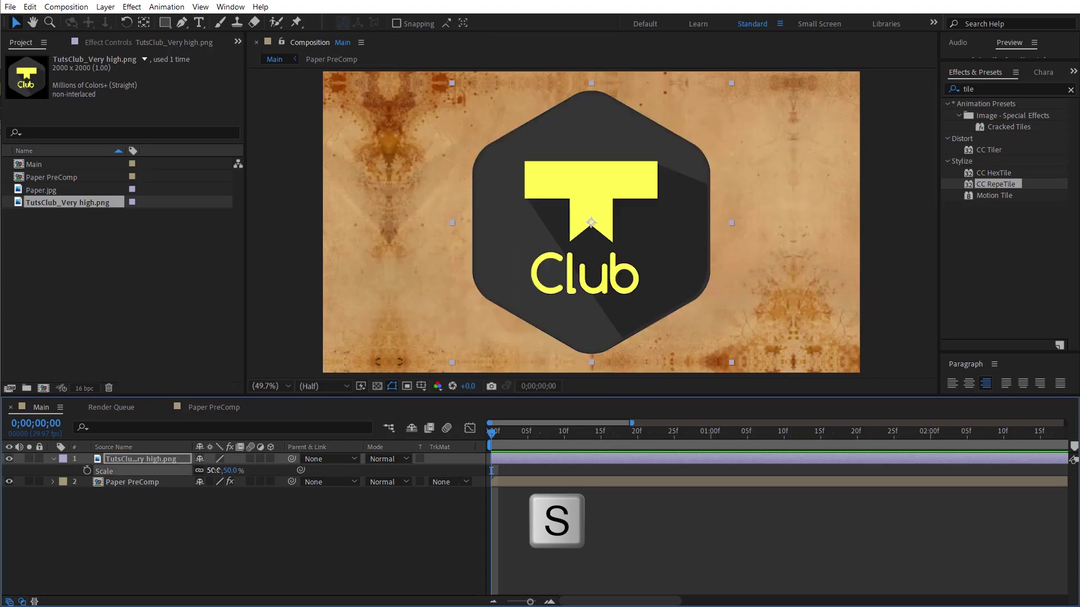
left_click(217, 471)
type("25")
key("Return")
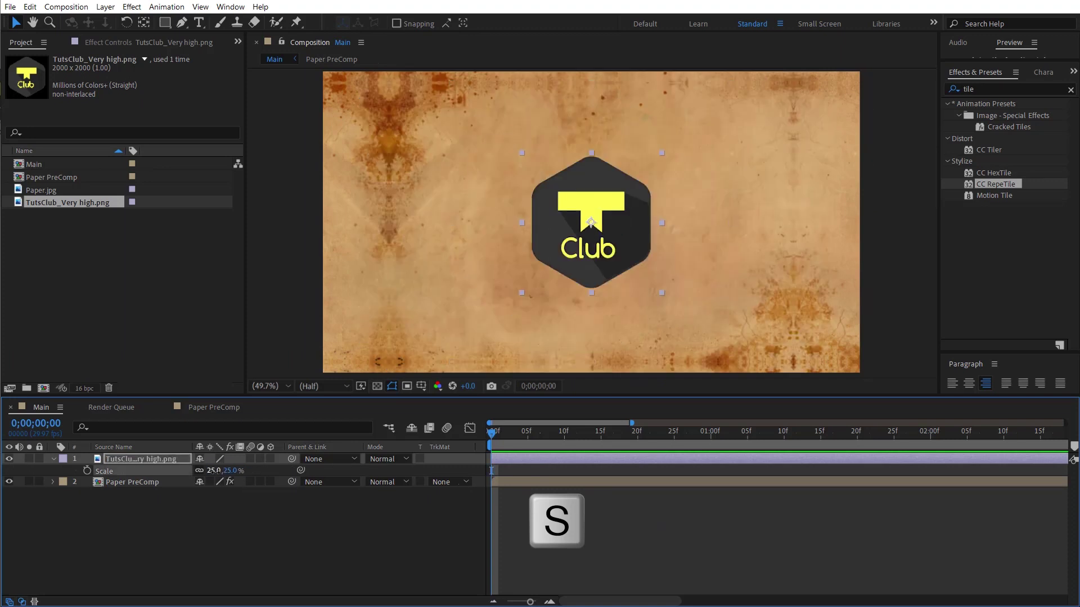
left_click(157, 464)
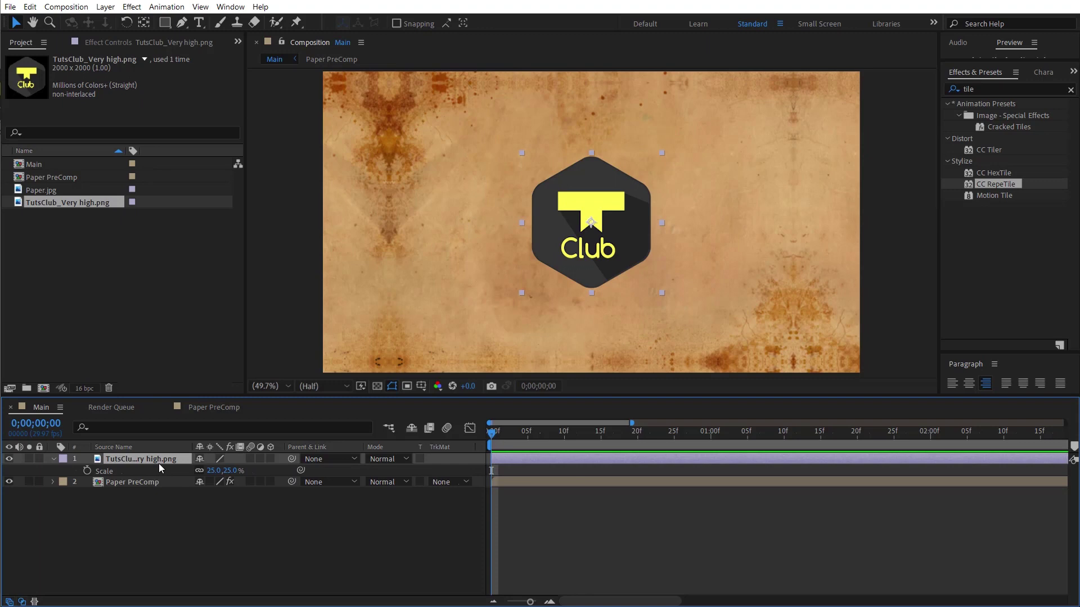
key("ctrl+shift+c")
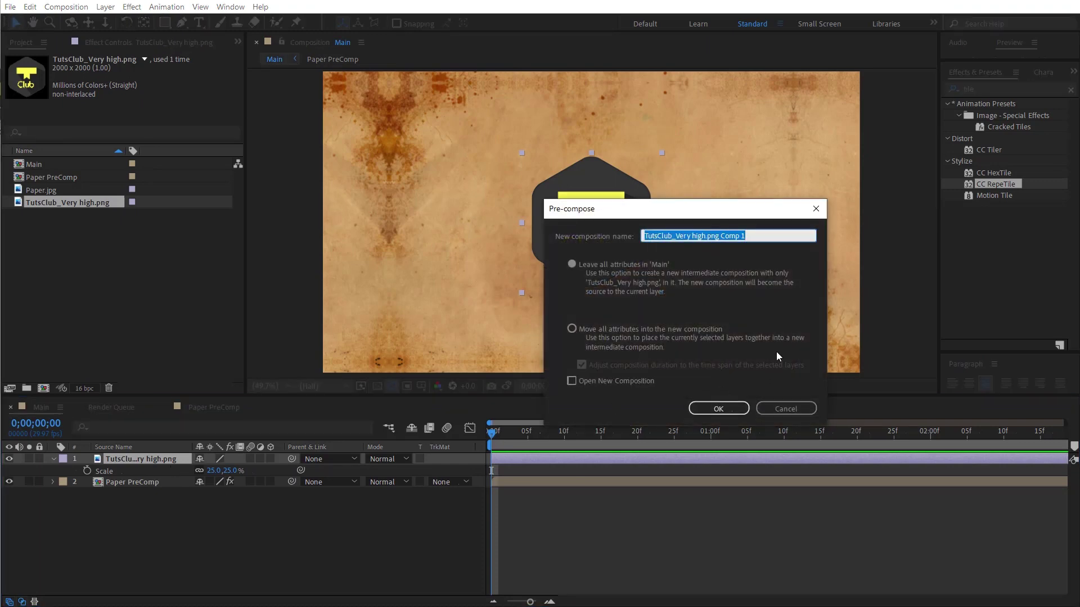
Step: Pre-compose the logo as 'Logo' and set its blend mode to Overlay
type("Logo")
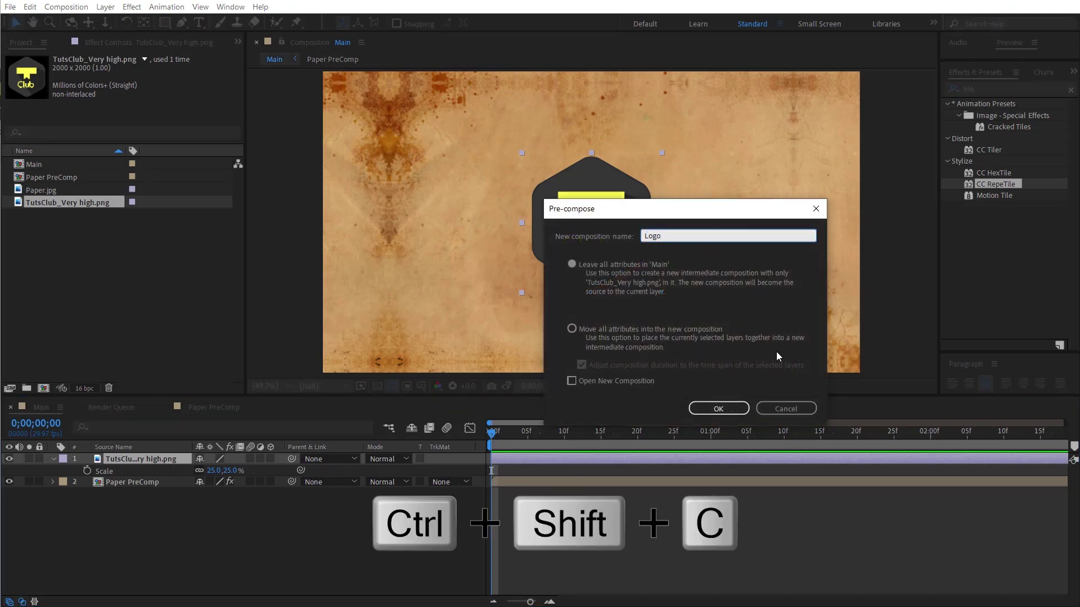
key("Return")
left_click(32, 44)
left_click(141, 460)
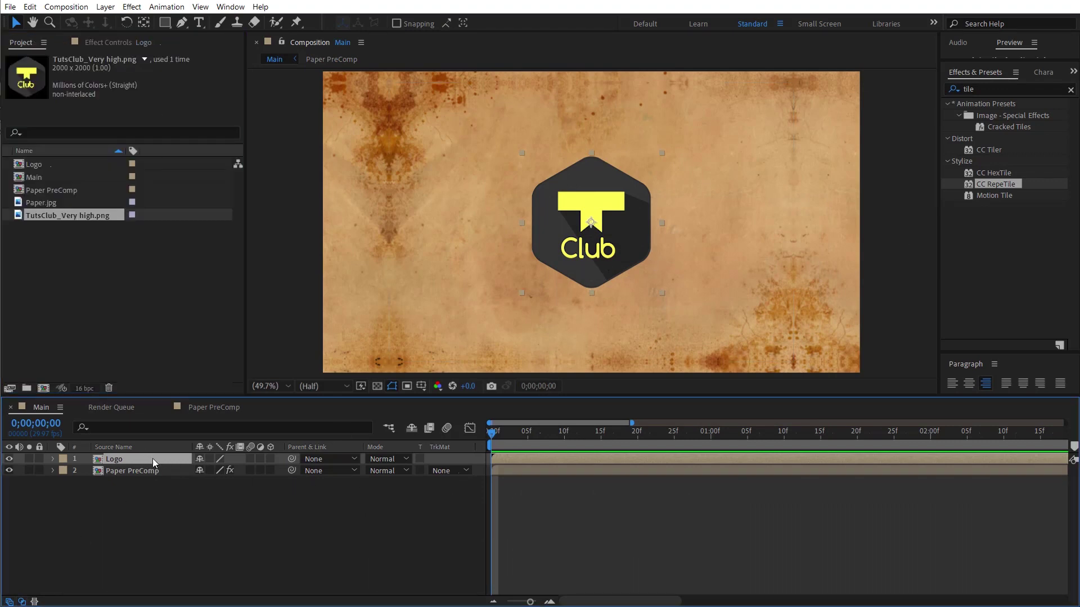
left_click(387, 459)
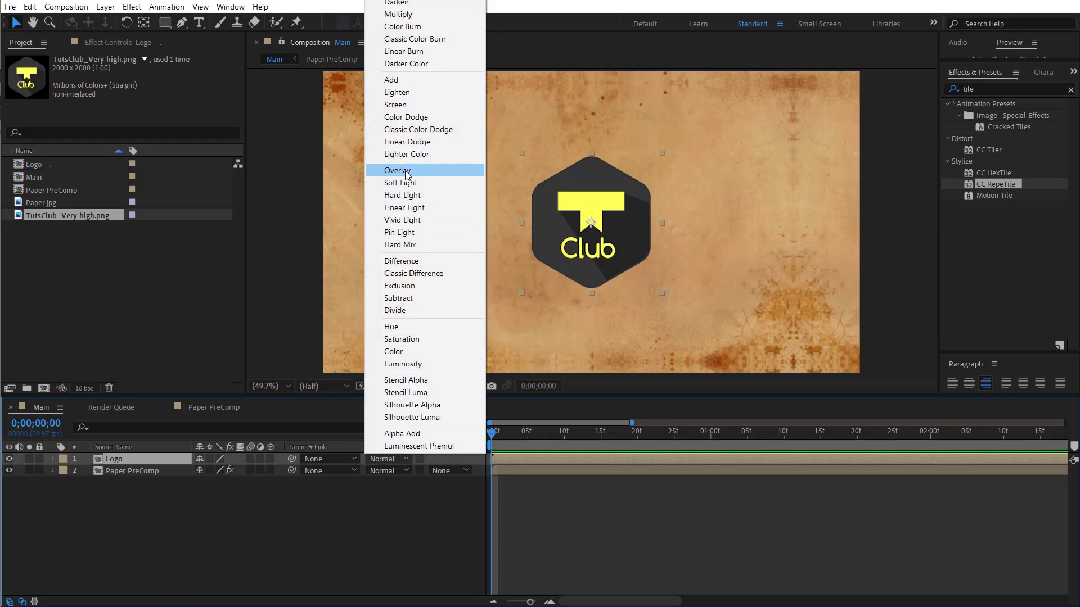
left_click(406, 173)
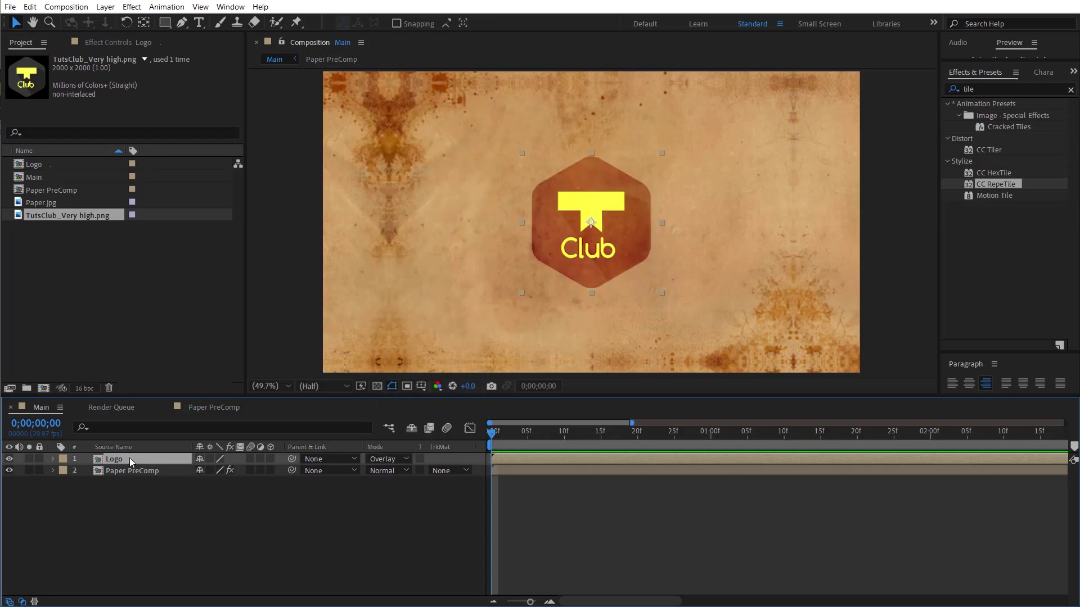
Step: Duplicate Logo as a Normal-mode copy at 30% opacity beneath the Overlay layer
key("ctrl+d")
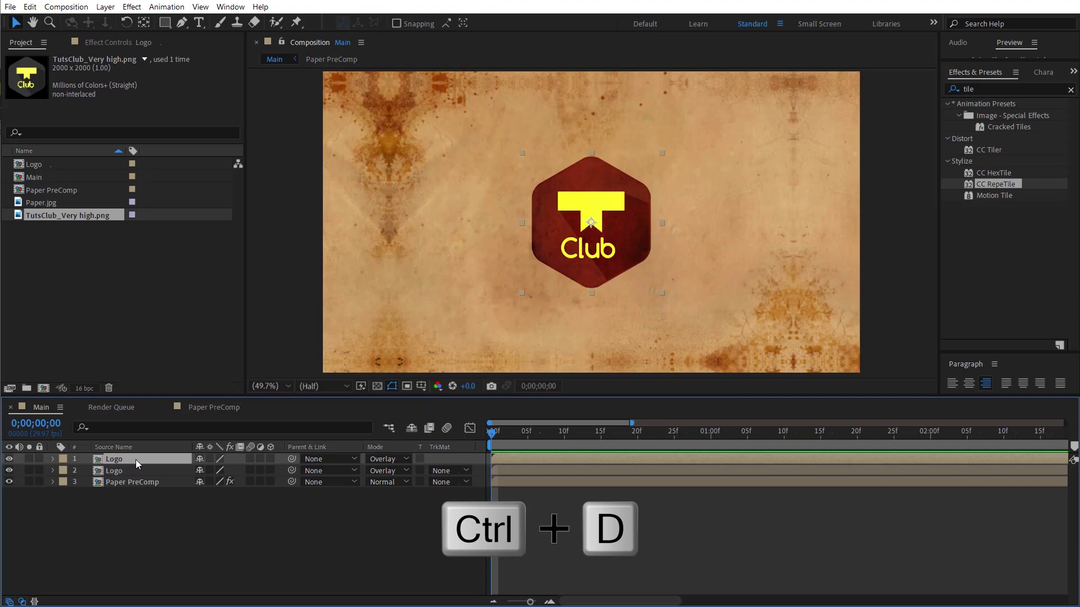
left_click(388, 460)
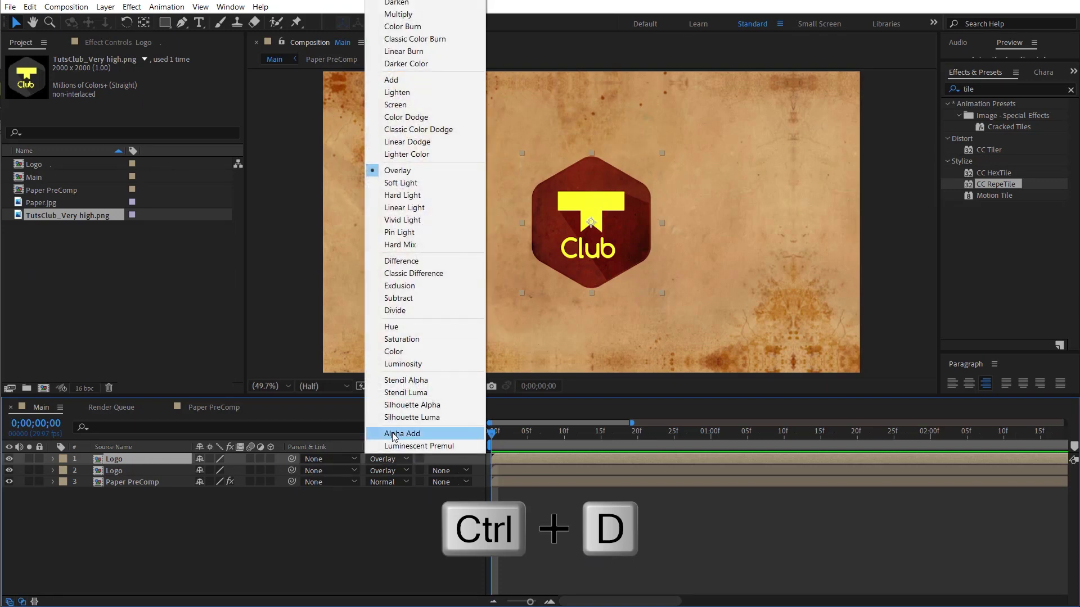
left_click(396, 2)
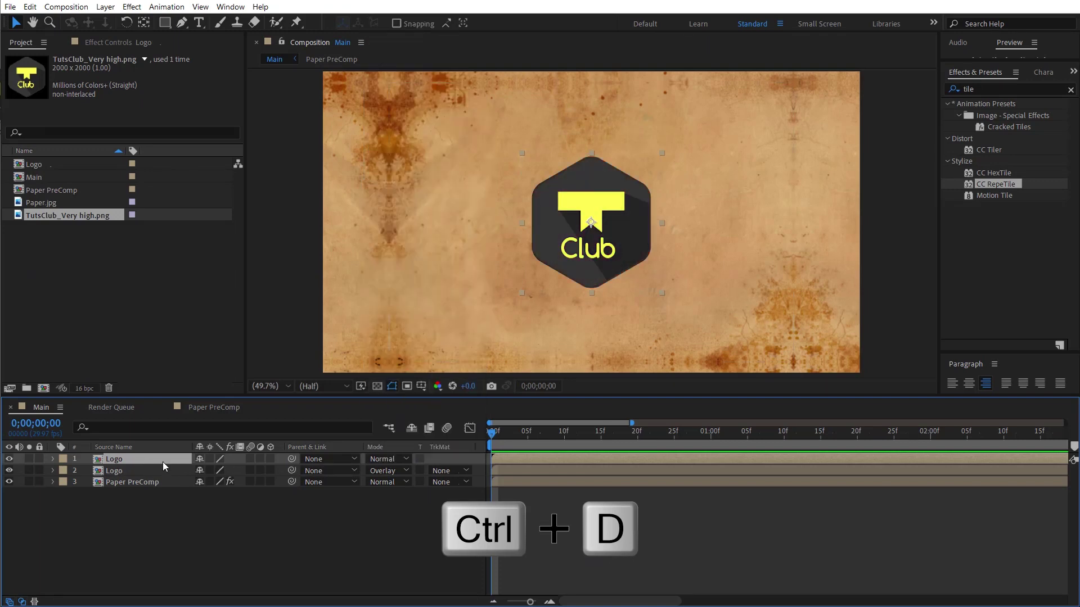
key("t")
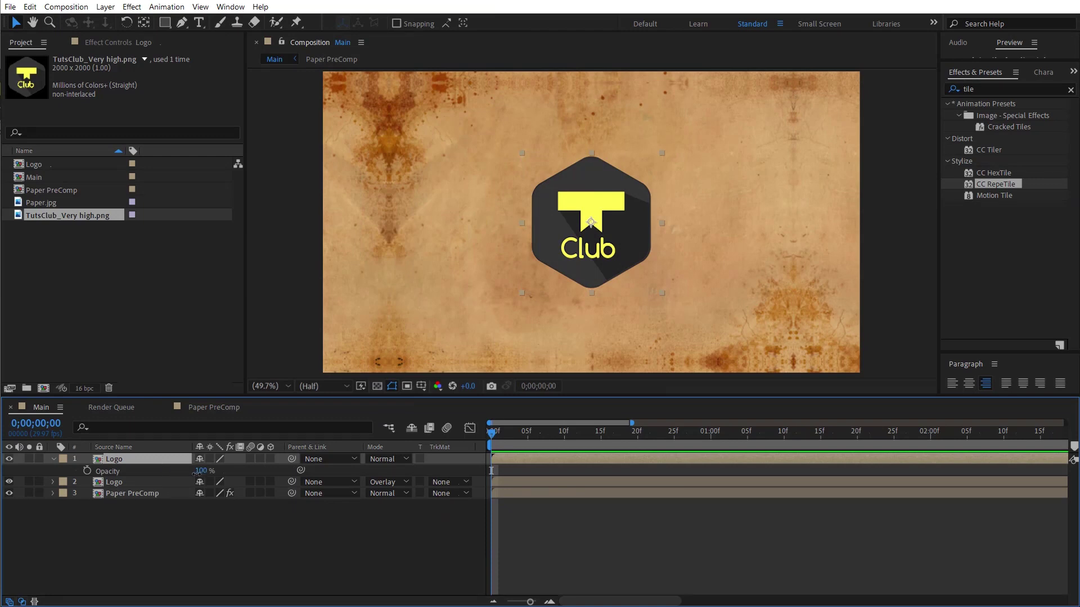
left_click_drag(189, 474, 183, 476)
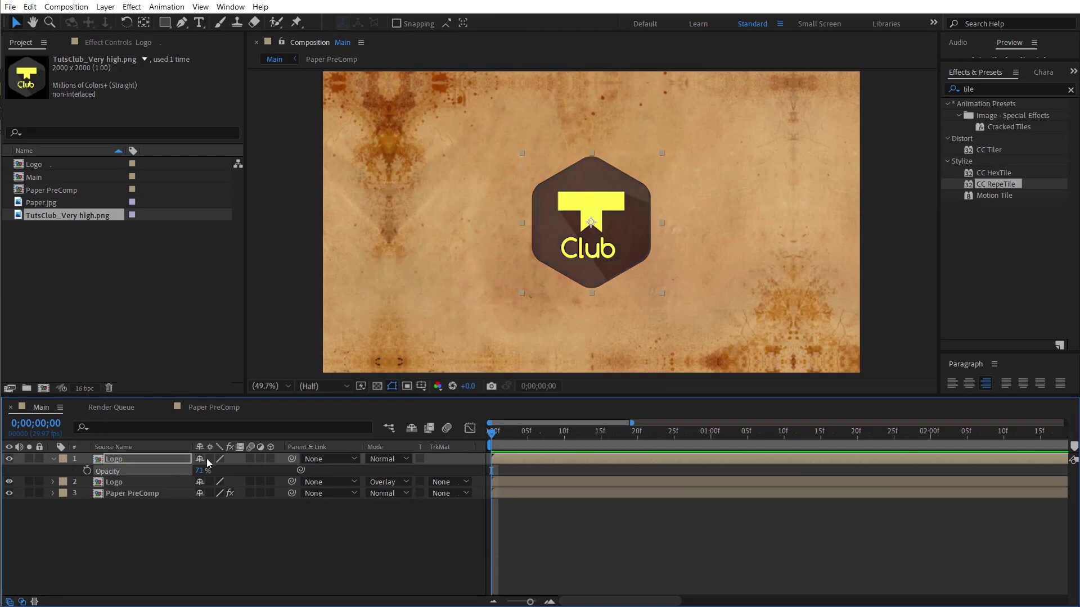
left_click_drag(146, 457, 159, 483)
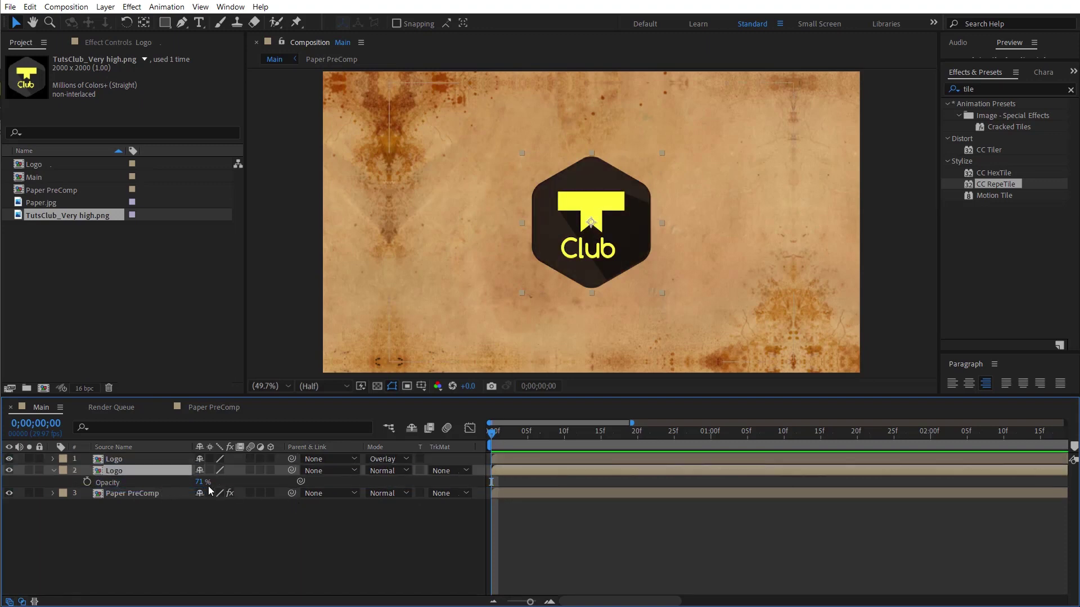
left_click(200, 481)
type("30")
key("Return")
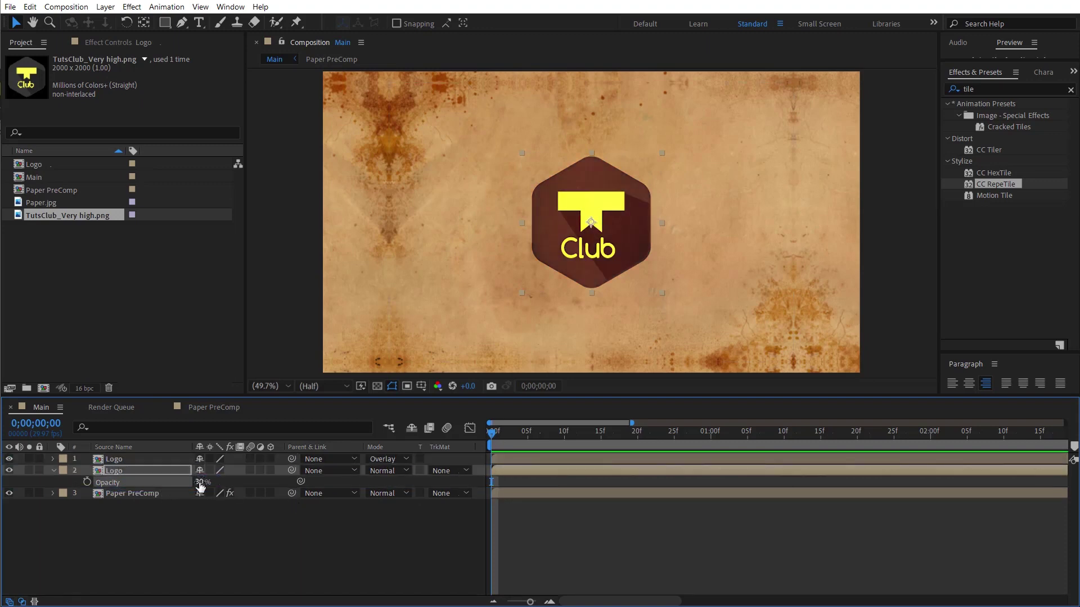
Step: Toggle the Overlay Logo on and off to compare, then review both layers' opacity
left_click(209, 530)
left_click(54, 470)
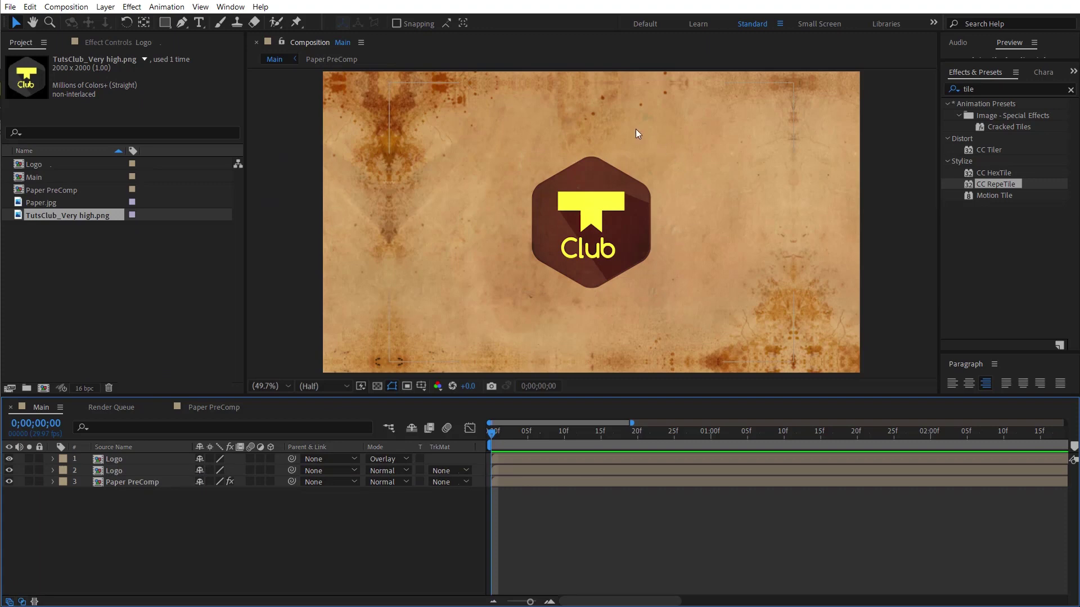
left_click(9, 471)
left_click(9, 471)
left_click(9, 458)
left_click(9, 459)
left_click(127, 470)
left_click(127, 461, "shift")
key("t")
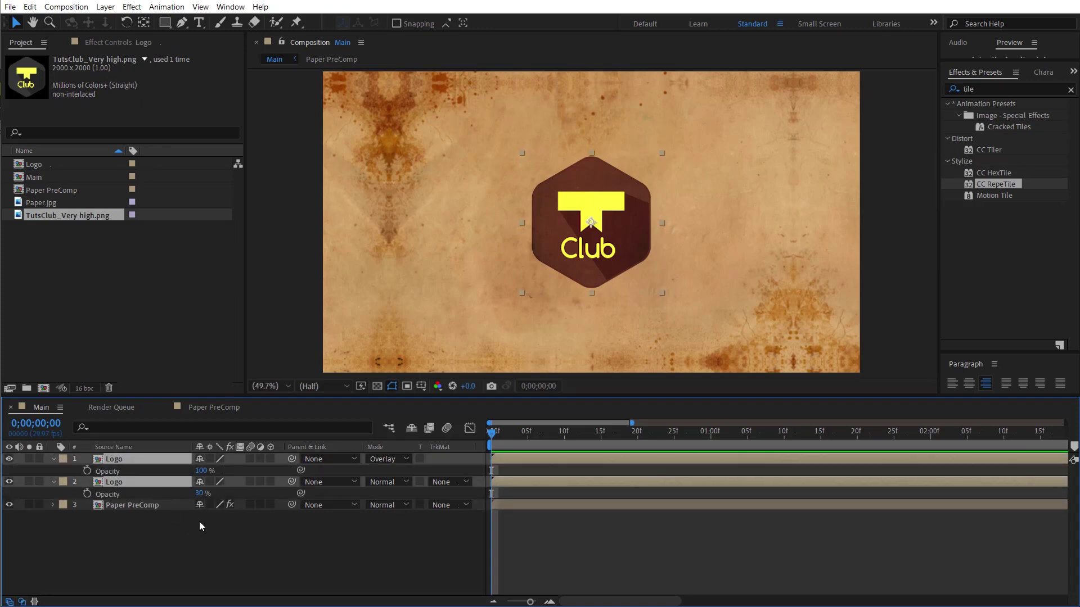
left_click(290, 541)
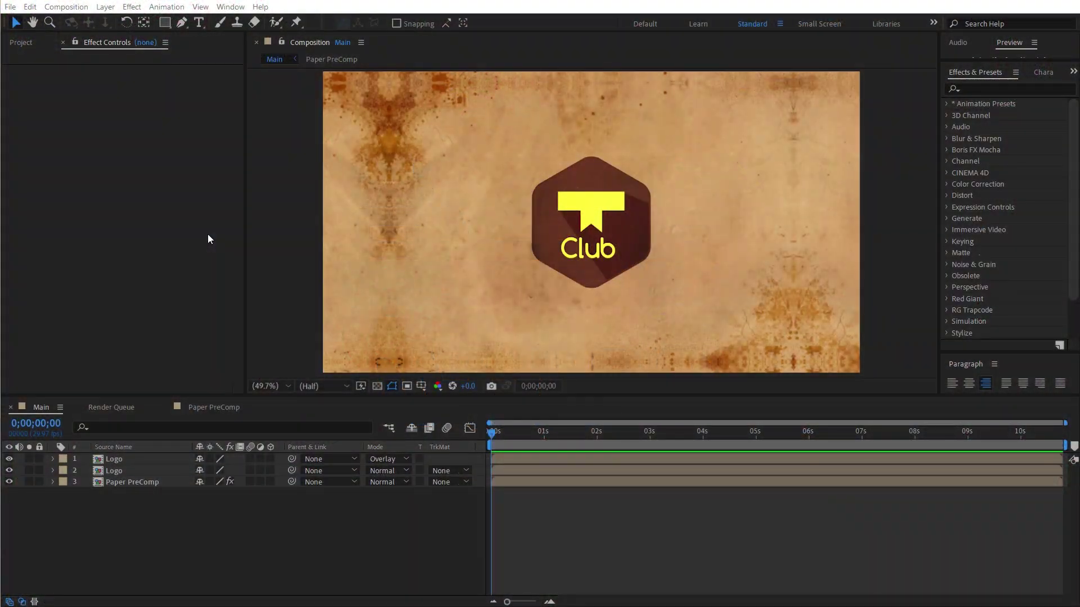
Step: Add Camera 1 as a new camera layer using the 35mm lens preset
right_click(313, 524)
mouse_move(363, 531)
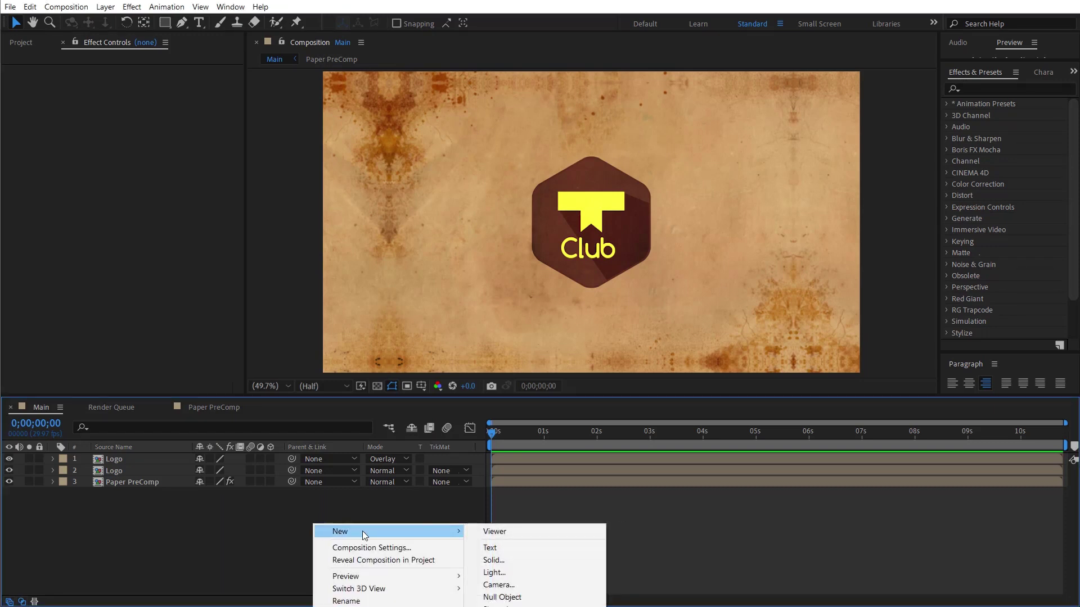
left_click(506, 584)
left_click_drag(0, 65, 614, 179)
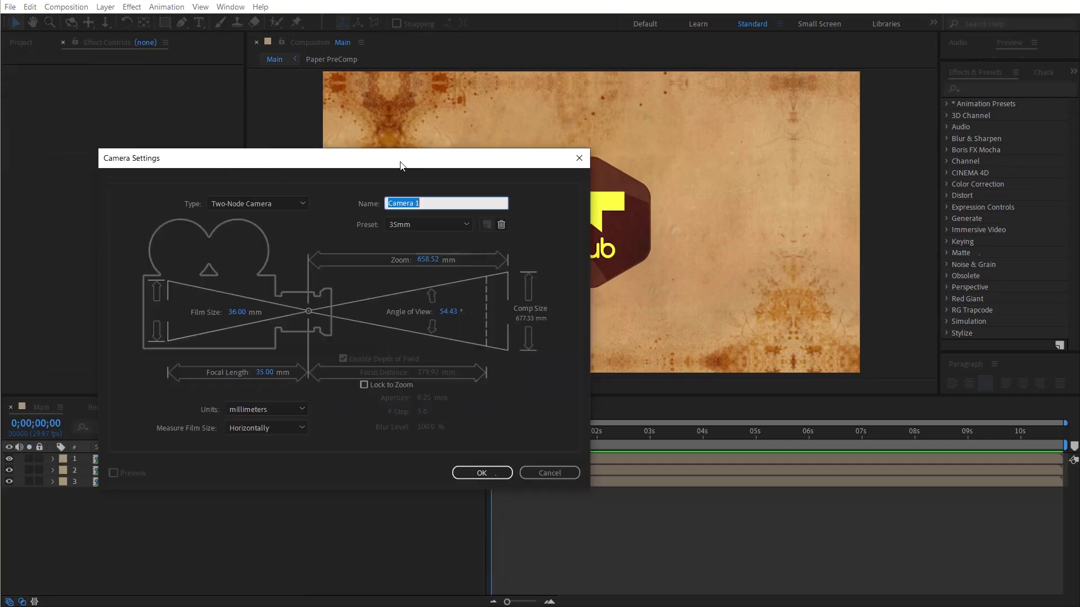
left_click(683, 240)
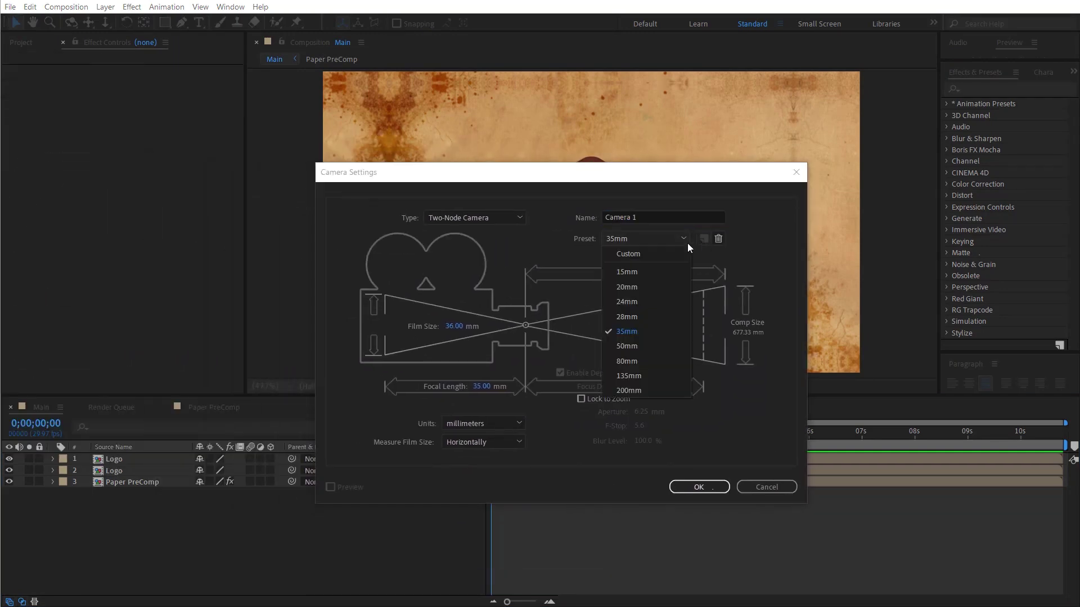
left_click(626, 332)
left_click_drag(575, 189, 688, 151)
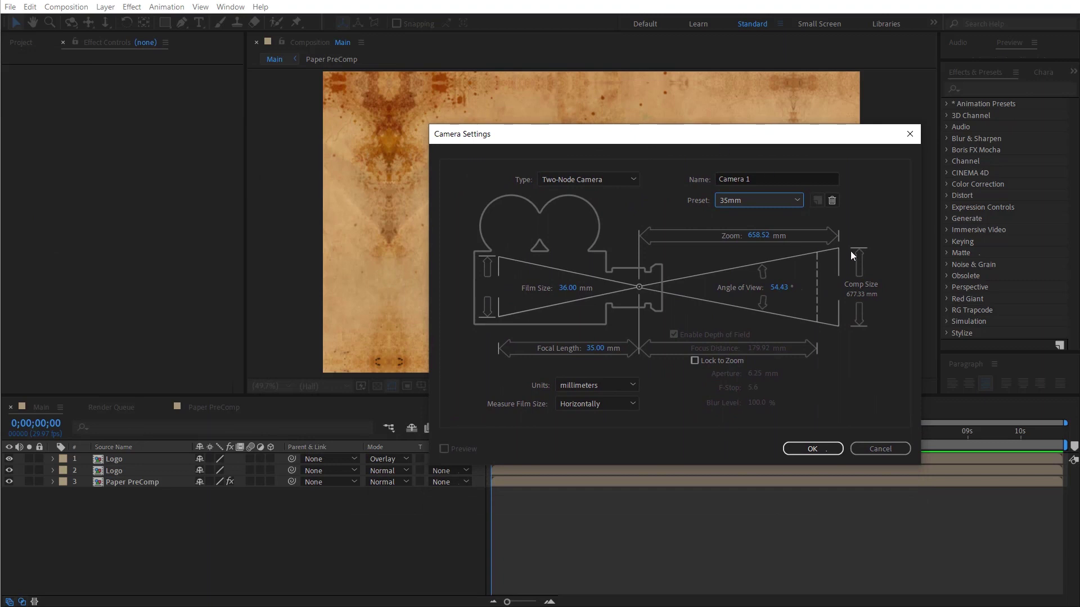
left_click(815, 449)
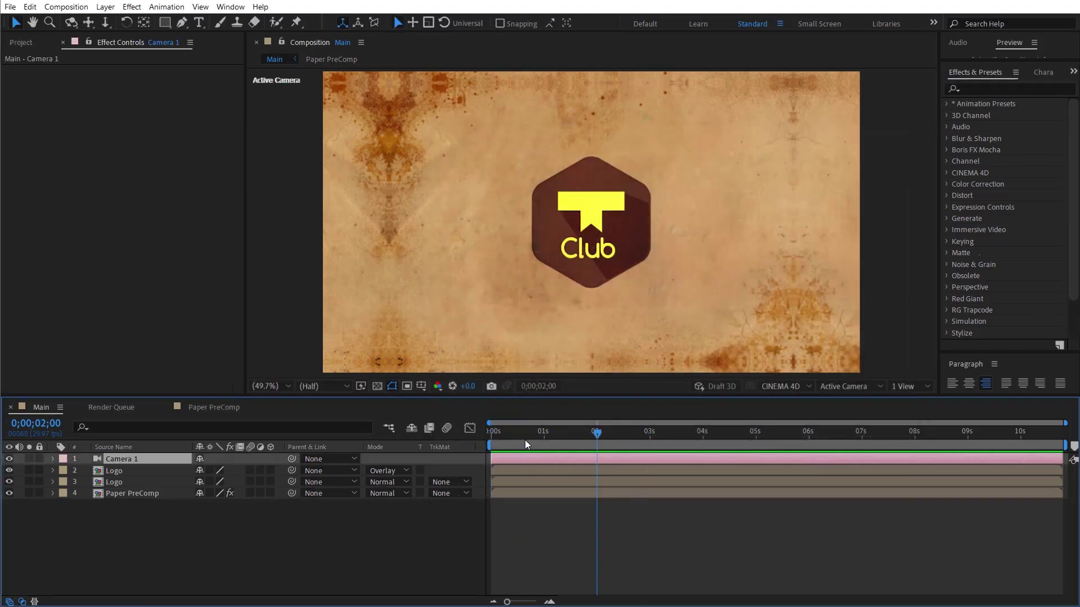
left_click(340, 544)
Step: Add a 3D null named Cam Control, parent Camera 1 to it, and hide it
right_click(304, 534)
mouse_move(362, 539)
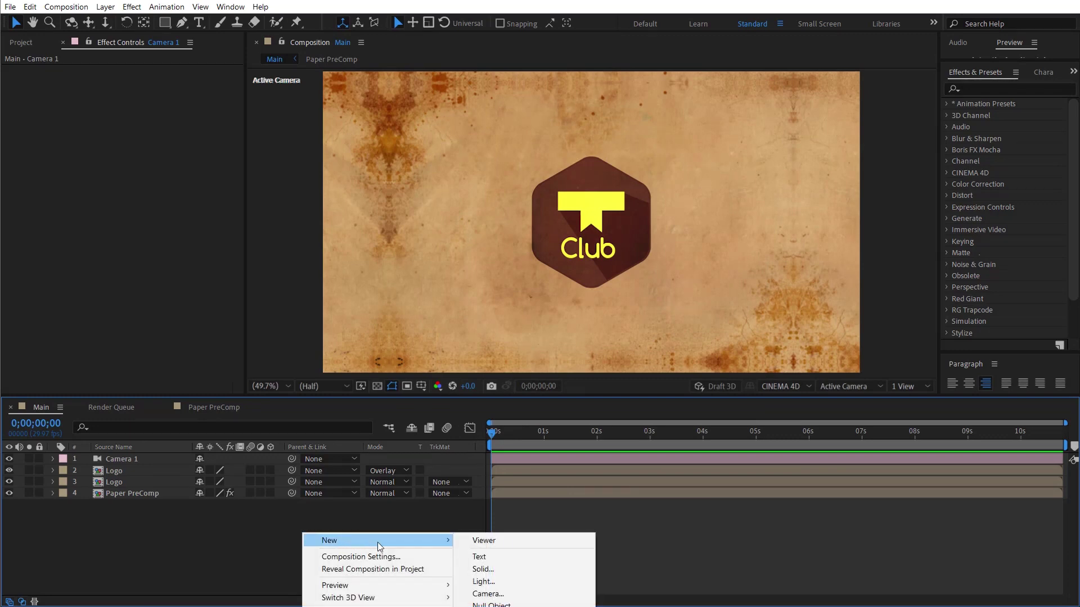
left_click(492, 605)
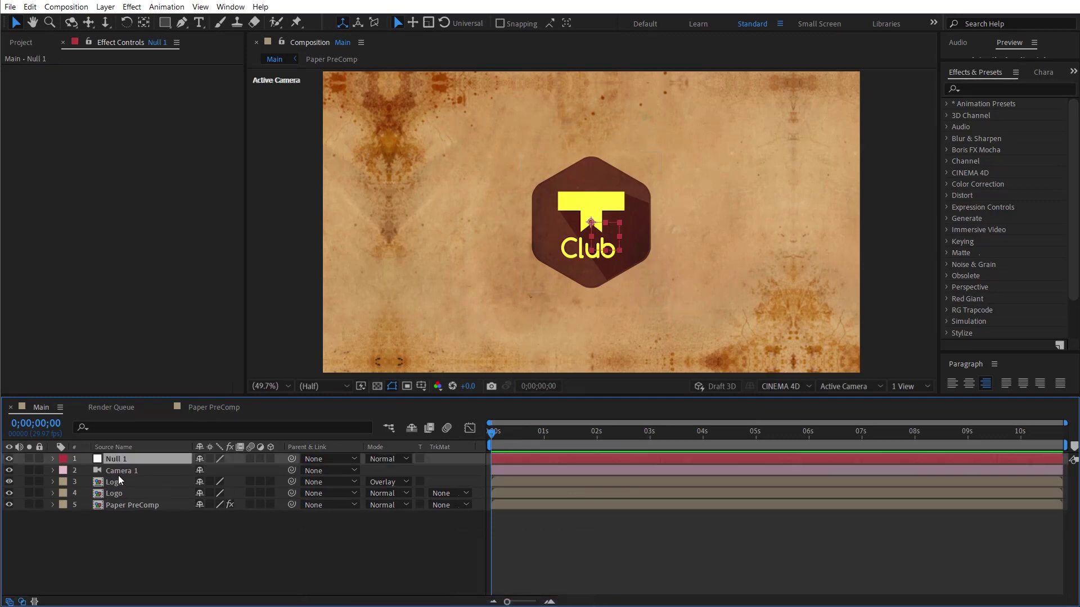
key("Return")
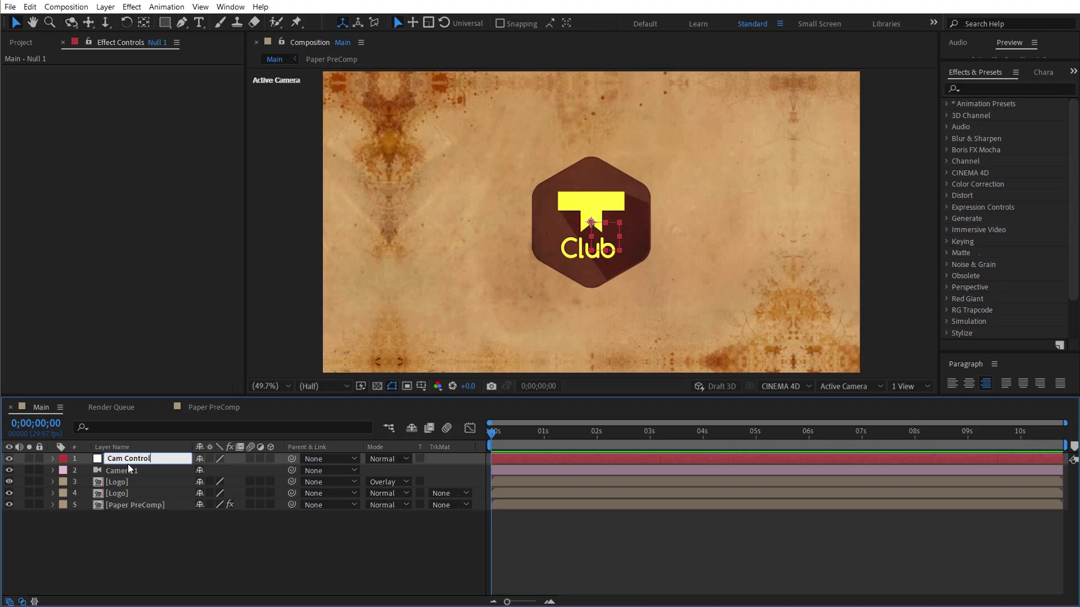
key("Return")
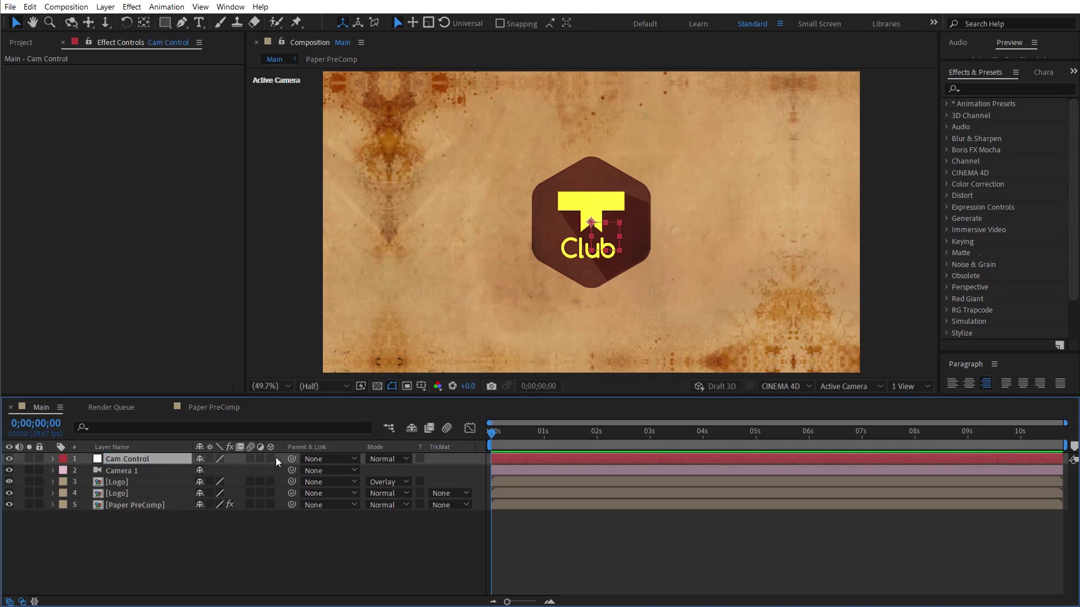
left_click(271, 458)
left_click(158, 471)
left_click_drag(291, 471, 73, 461)
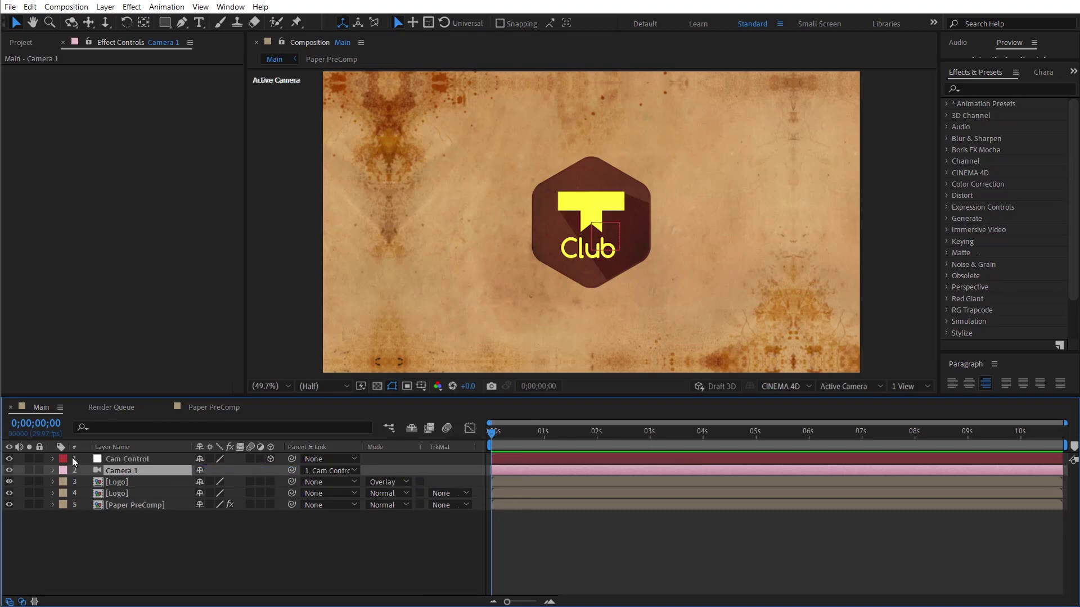
left_click(9, 459)
left_click(231, 538)
Step: Enable 3D on both Logo layers and Paper PreComp
left_click(112, 485)
left_click_drag(136, 520, 112, 483)
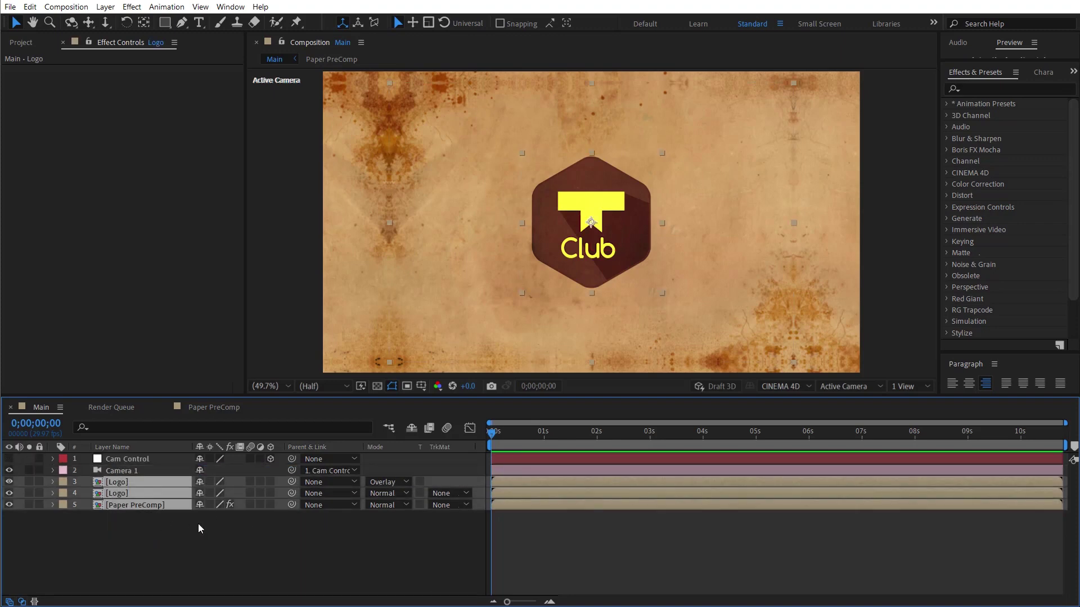
left_click(271, 481)
left_click(305, 529)
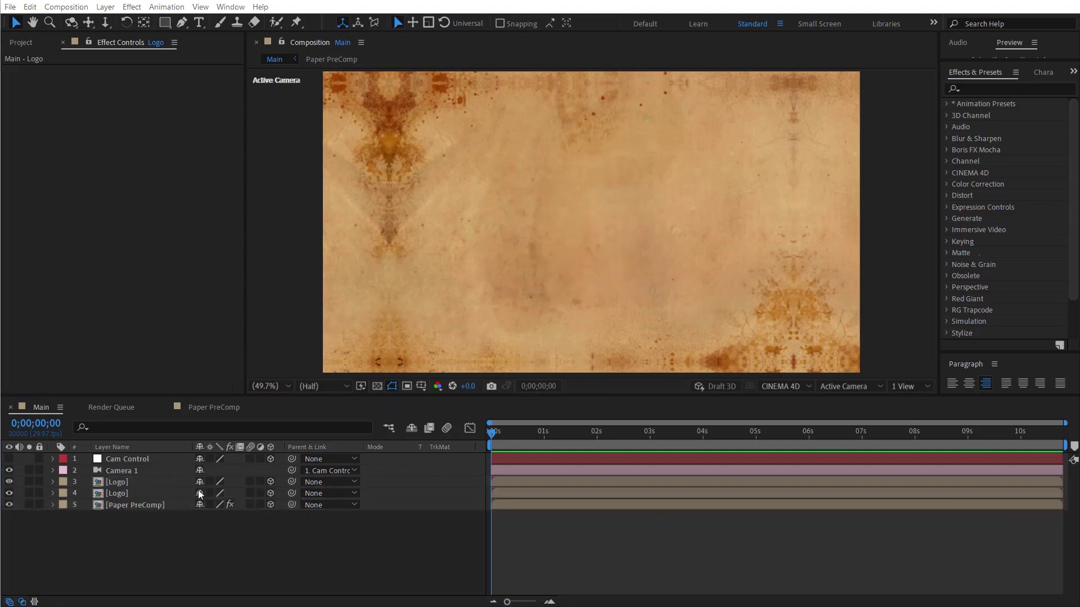
Step: Set Paper PreComp's Z position to 4 so it sits behind the logo
left_click(151, 505)
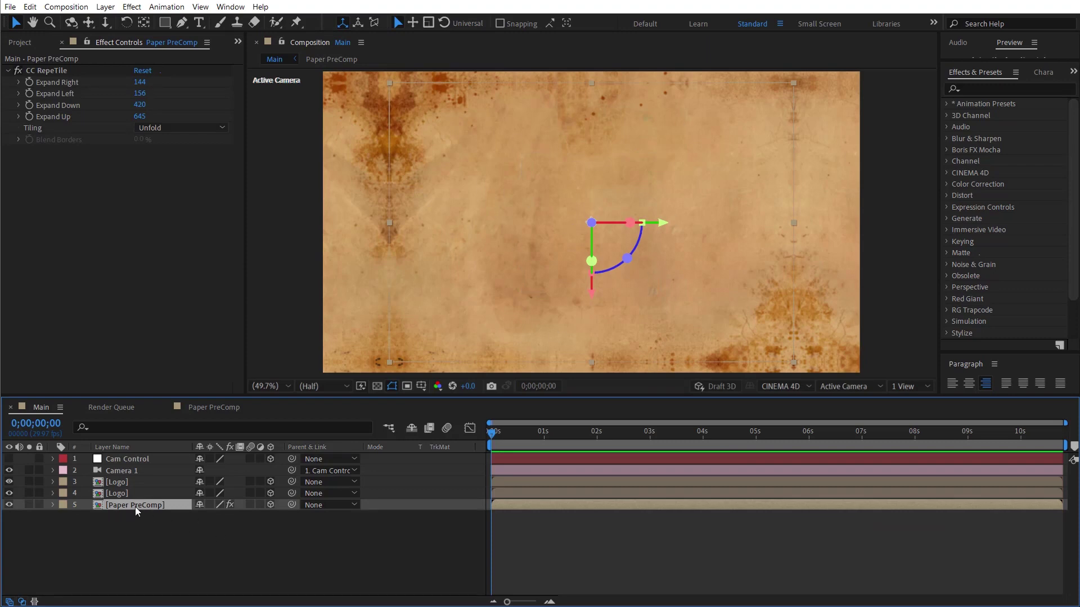
key("p")
left_click(124, 520)
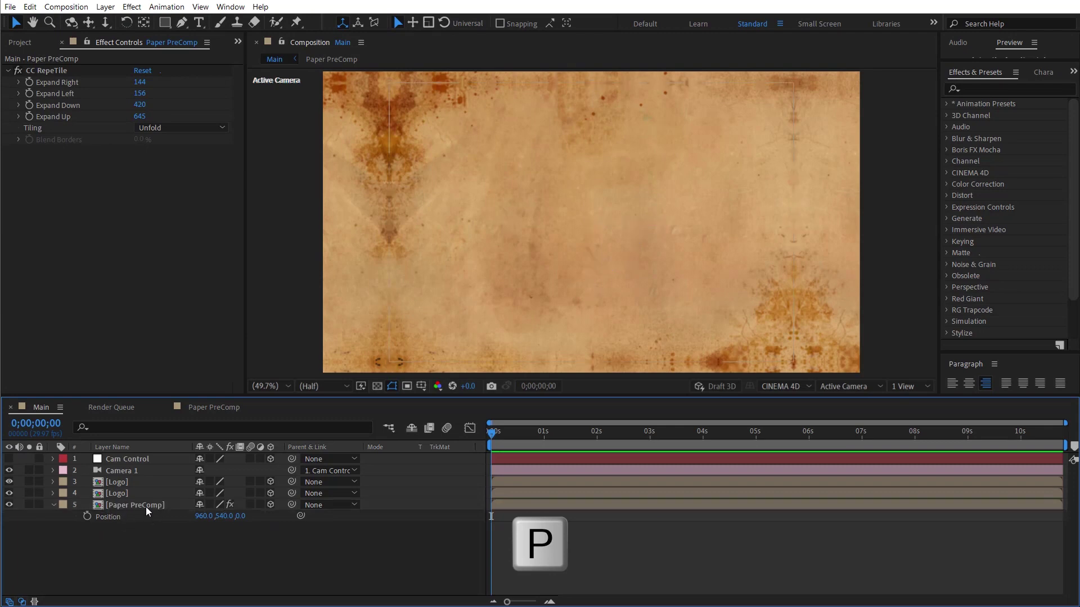
mouse_move(242, 517)
left_mouse_down()
mouse_move(251, 519)
mouse_move(240, 517)
left_mouse_up()
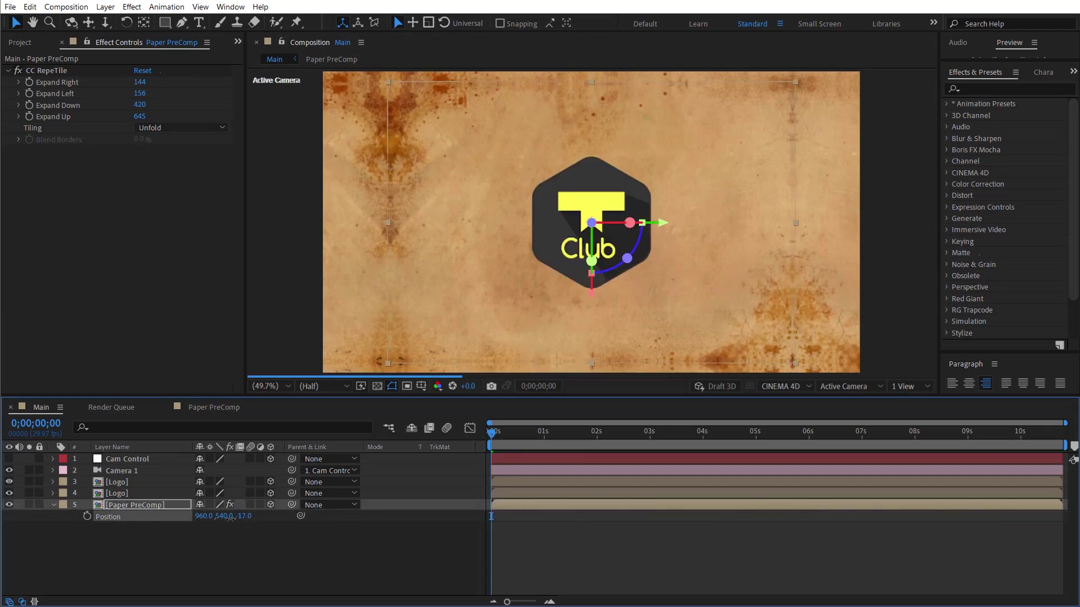
left_click_drag(240, 517, 246, 518)
left_click(246, 516)
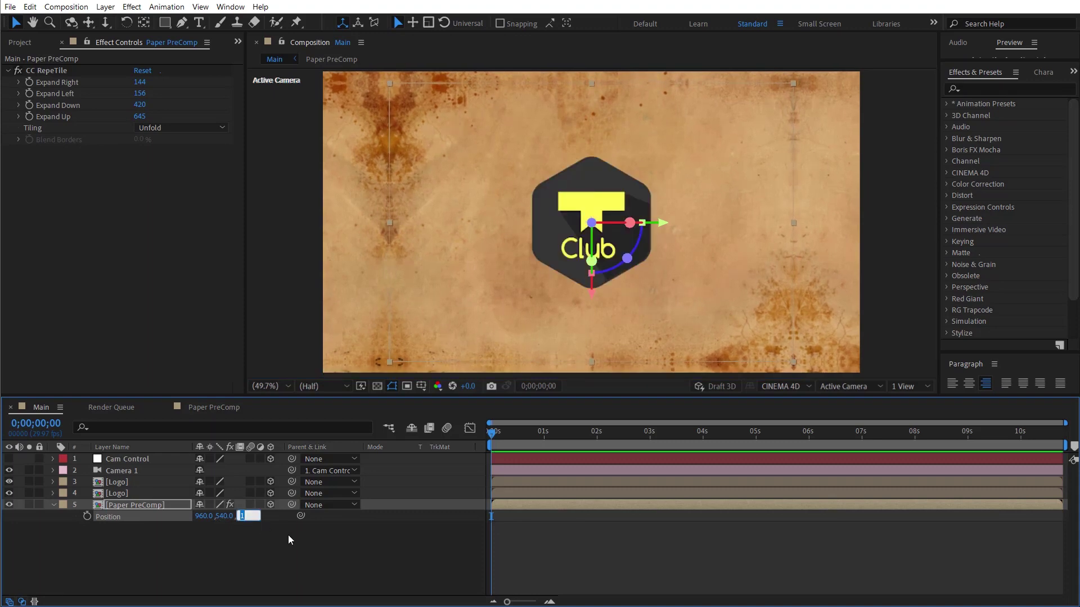
type("4")
key("Return")
left_click(70, 525)
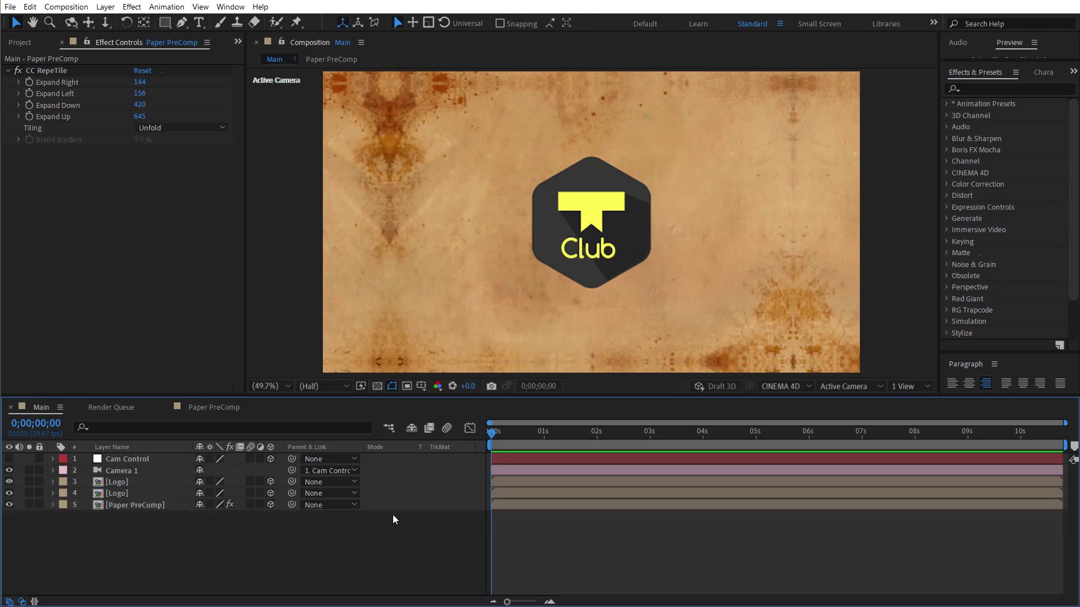
Step: Scrub the timeline to around 1.5 seconds to check the shot
mouse_move(512, 430)
left_mouse_down()
mouse_move(922, 456)
mouse_move(569, 434)
left_mouse_up()
left_click_drag(569, 434, 573, 434)
left_click_drag(574, 434, 596, 440)
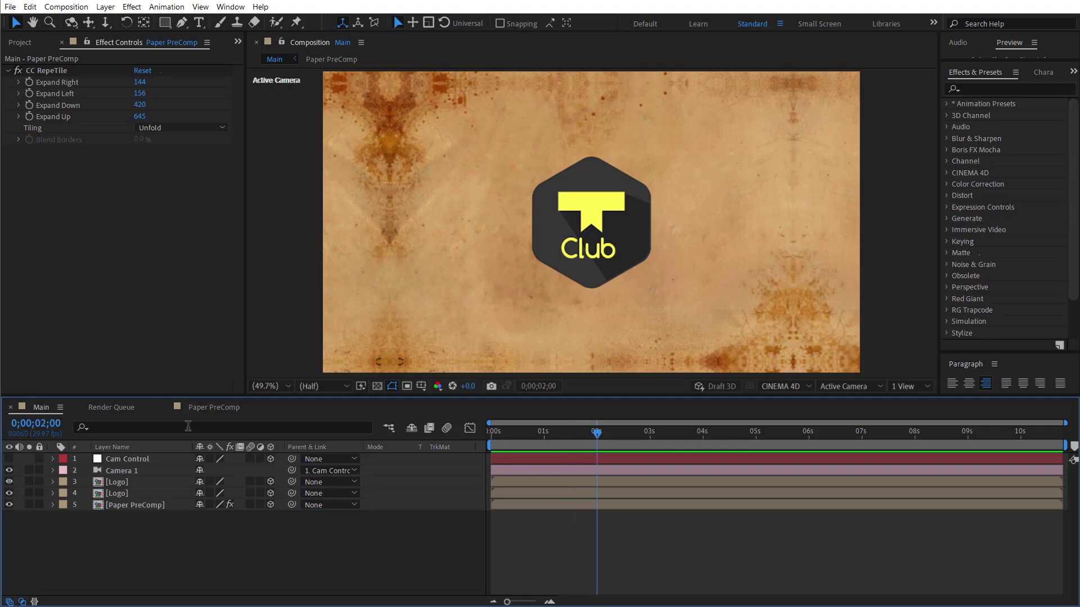
Step: Split Camera 1 and Cam Control at 2 seconds, placing Camera 2 under Cam Control 2
left_click(129, 470)
left_click(132, 461, "shift")
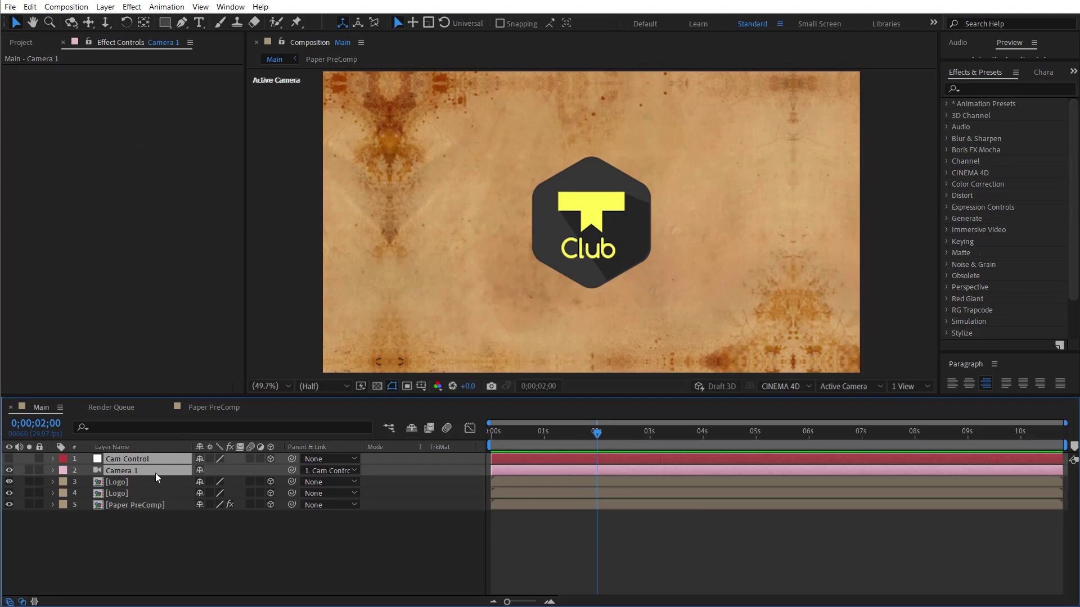
left_click(66, 7)
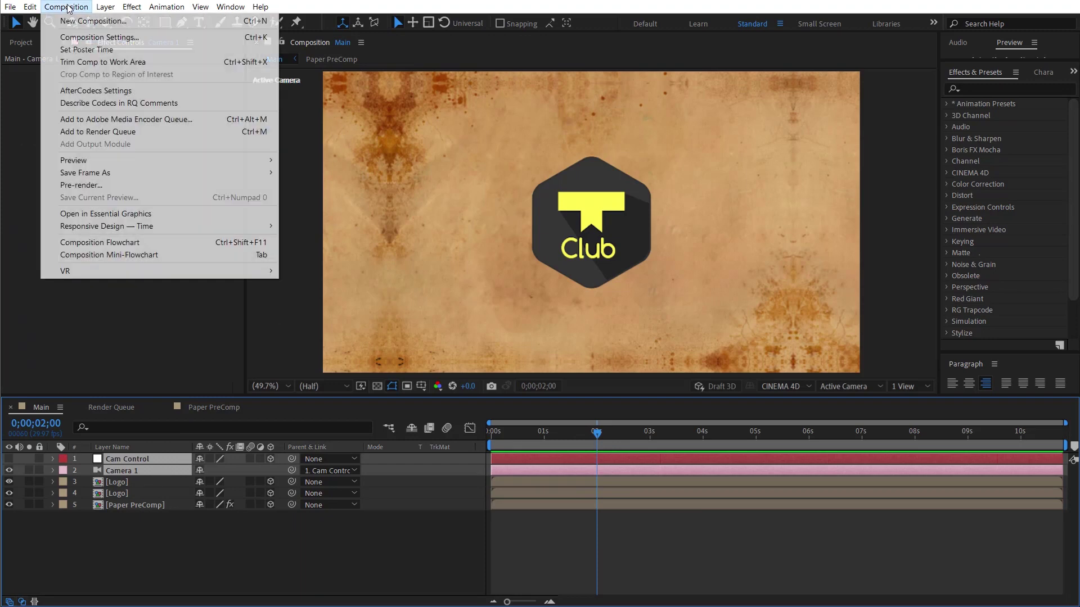
mouse_move(34, 10)
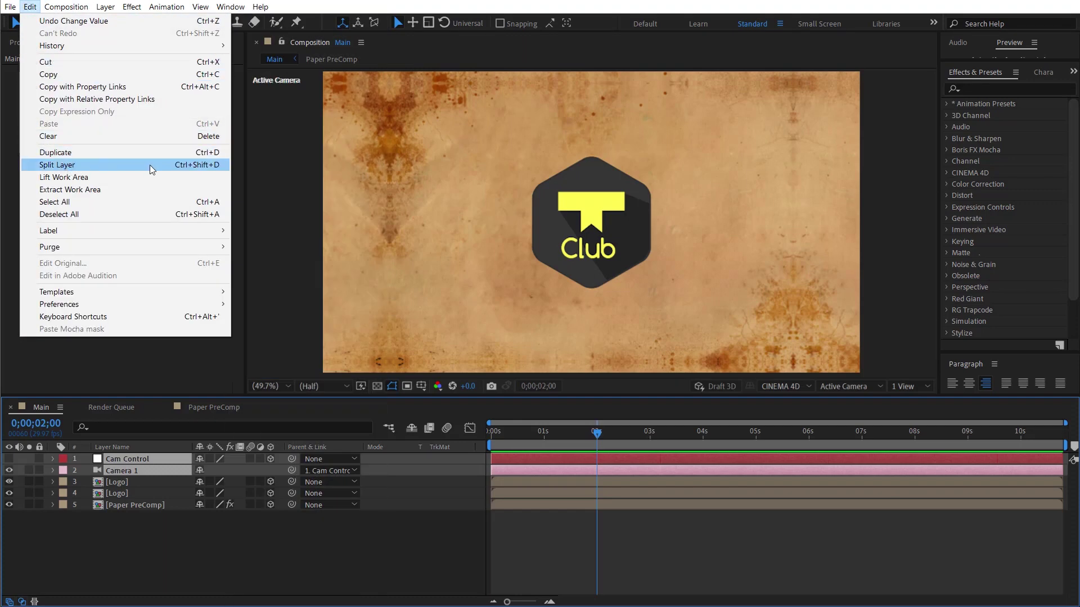
left_click(157, 460)
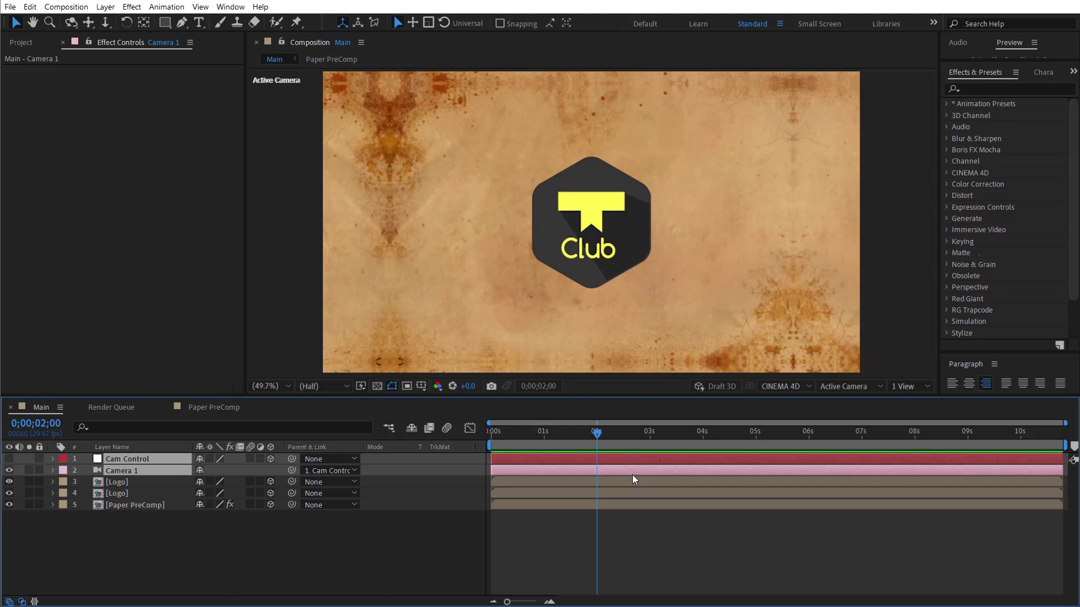
key("ctrl+shift+d")
left_click_drag(124, 482, 123, 465)
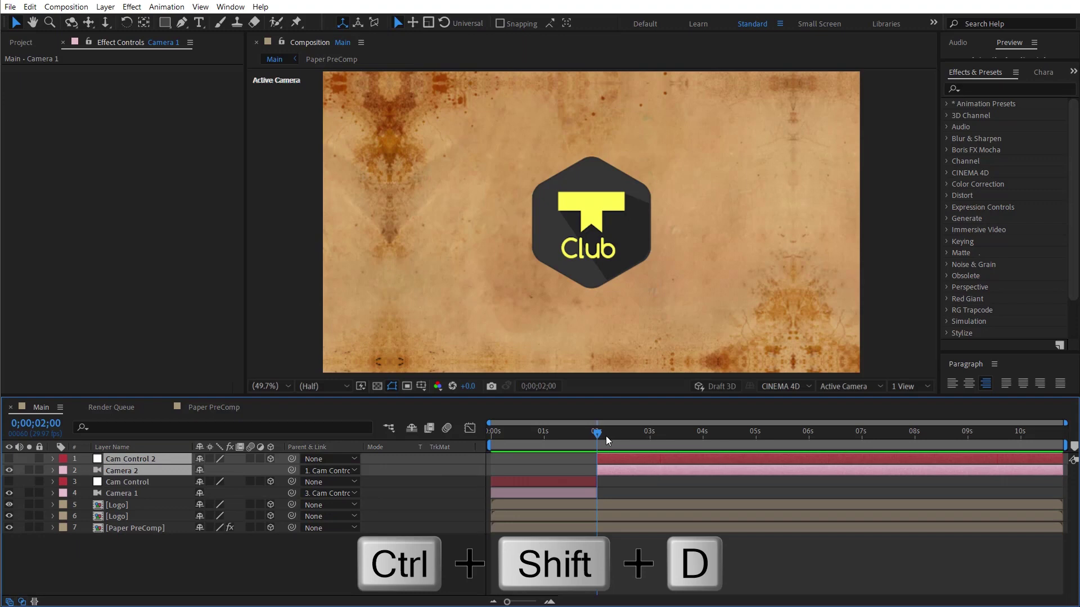
Step: Split the camera pair again at 5 and 7 seconds, stacking Cameras 3 and 4 under their nulls
key("space")
left_click_drag(649, 441, 755, 444)
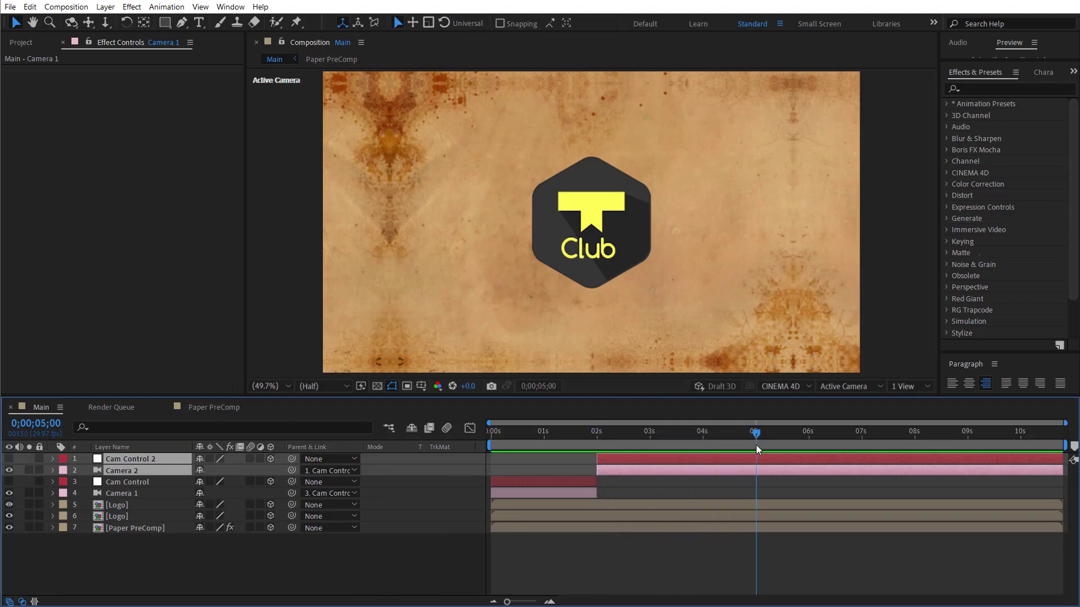
key("ctrl+shift+d")
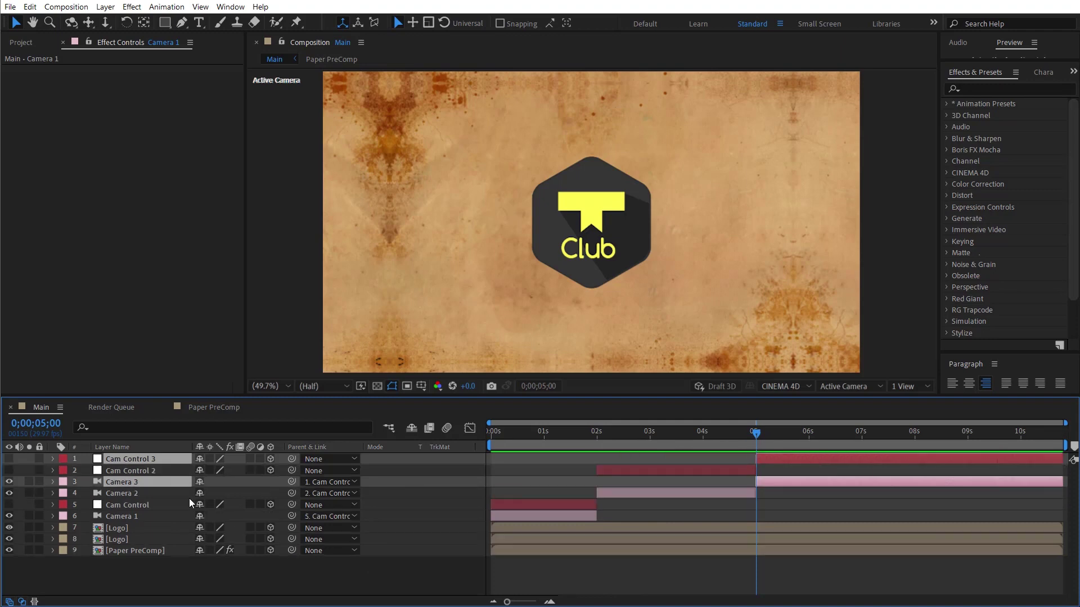
left_click_drag(126, 483, 134, 468)
left_click_drag(819, 434, 862, 437)
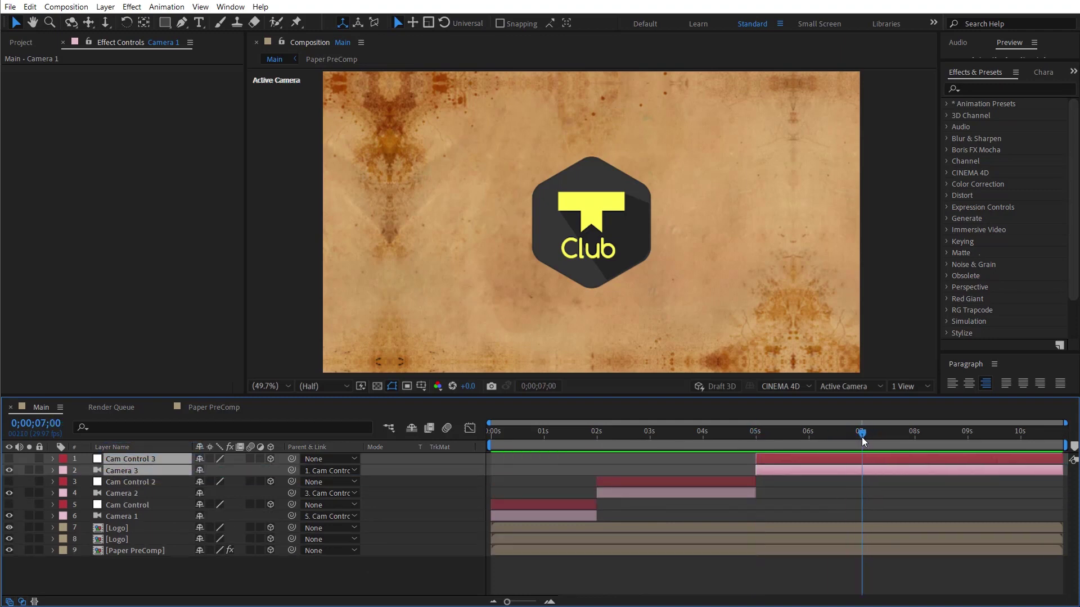
key("ctrl+shift+d")
left_click_drag(166, 482, 167, 469)
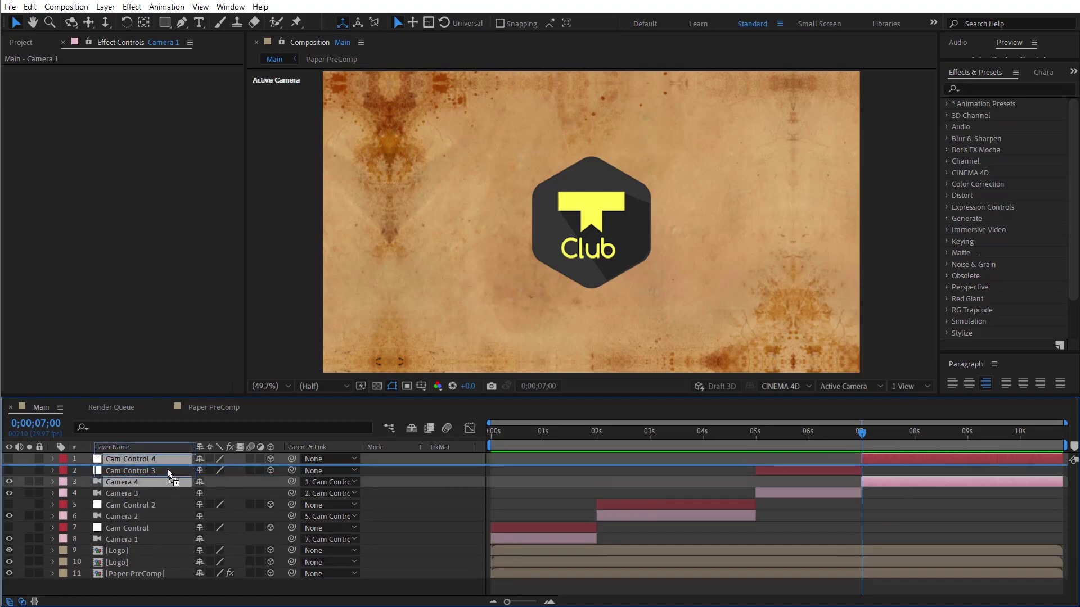
left_click(412, 591)
left_click_drag(495, 437, 490, 441)
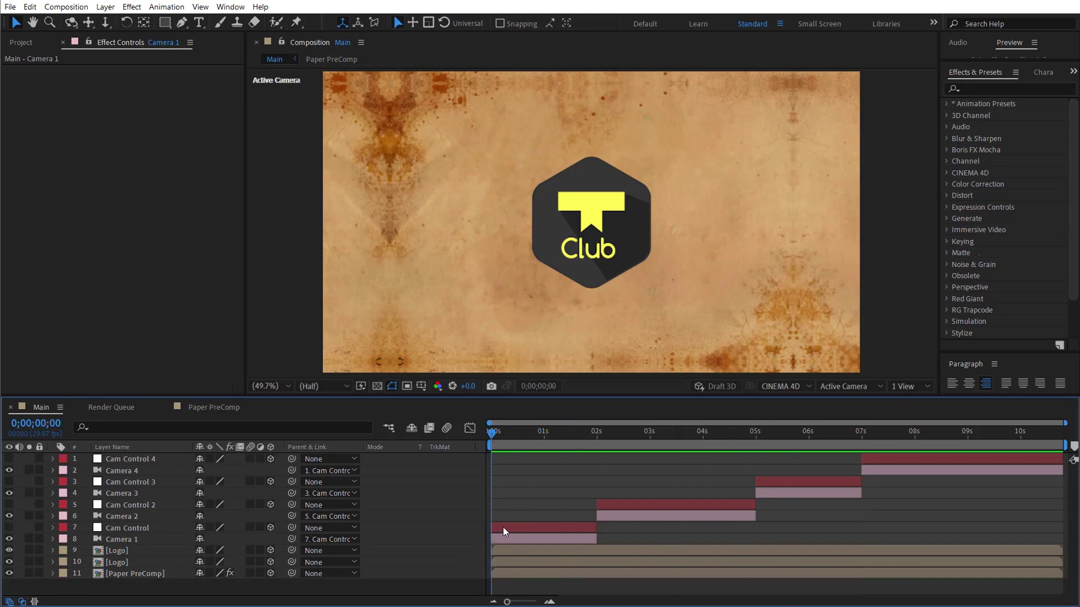
Step: Keyframe Cam Control's X Rotation at 18° and Y Rotation at -12.8° at 0s
left_click(114, 523)
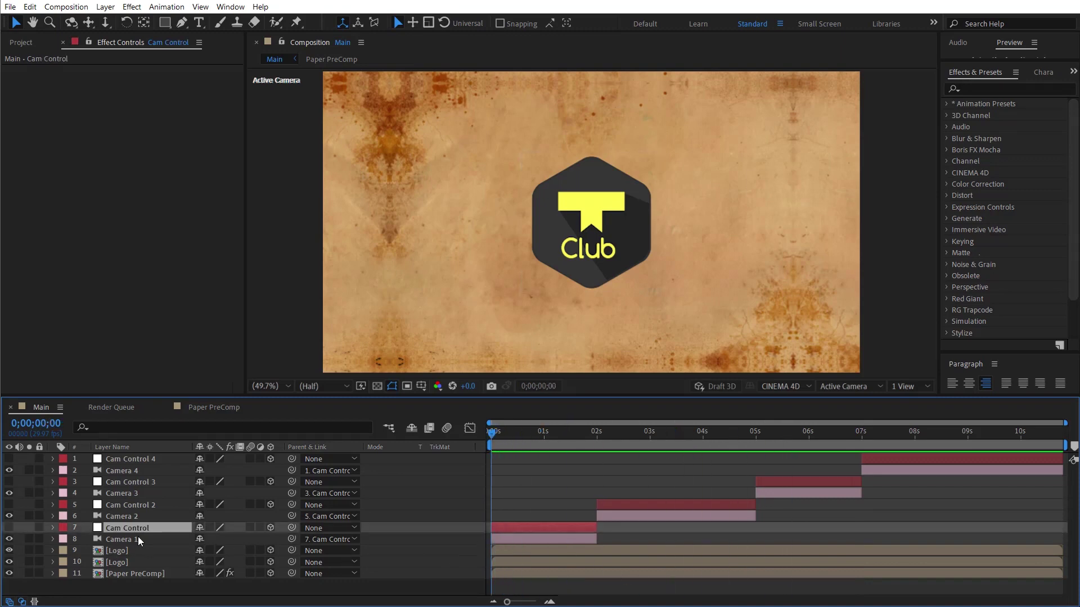
key("r")
scroll(169, 535, "down", 2)
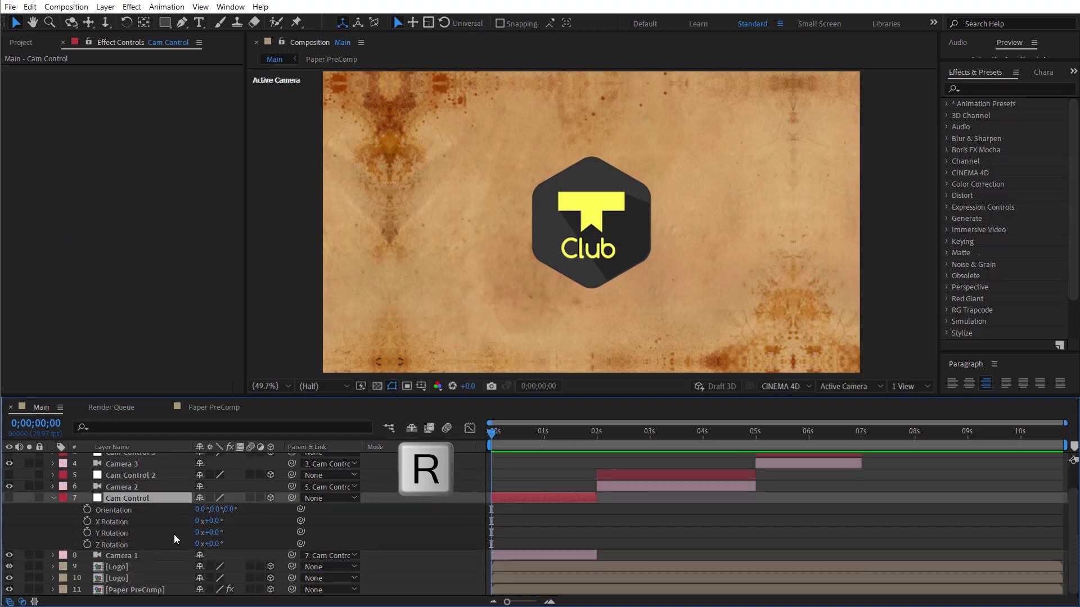
left_click_drag(221, 549, 225, 533)
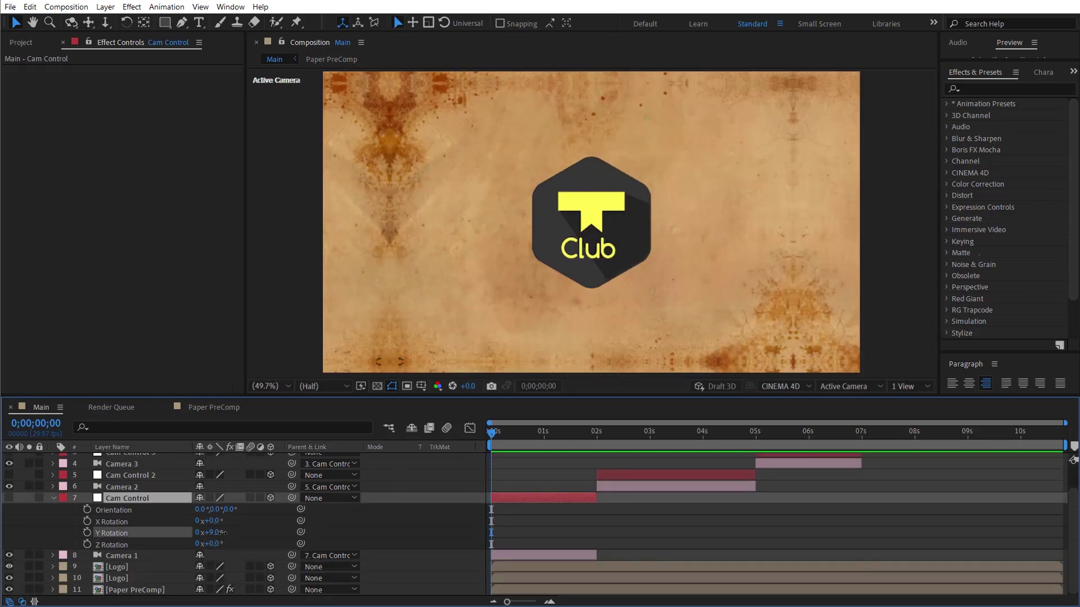
key("ctrl+z")
left_click_drag(214, 521, 225, 521)
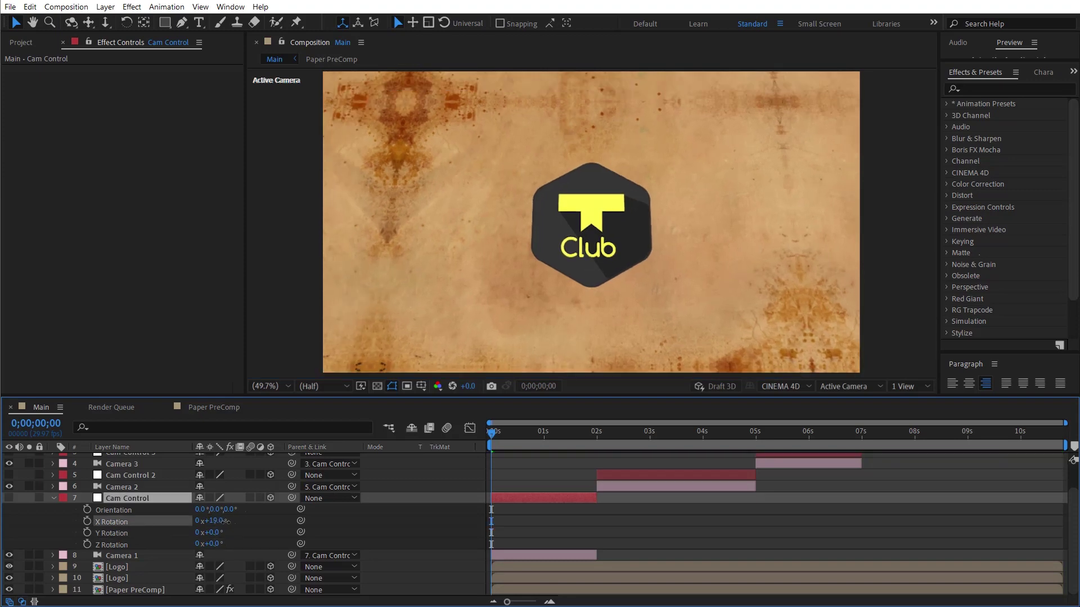
left_click_drag(213, 532, 209, 533)
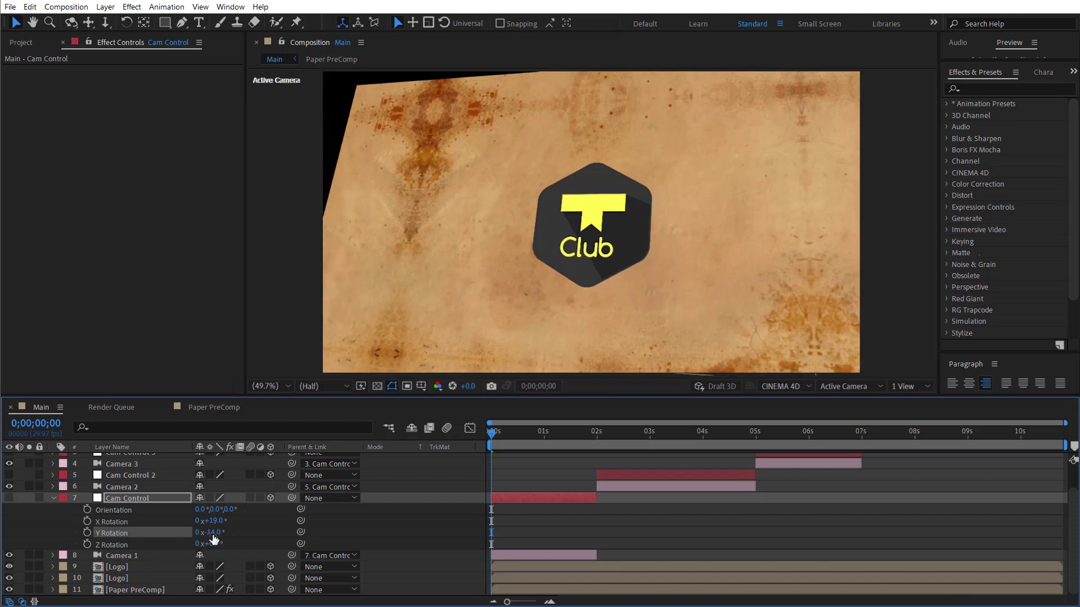
left_click(87, 532)
left_click(87, 522)
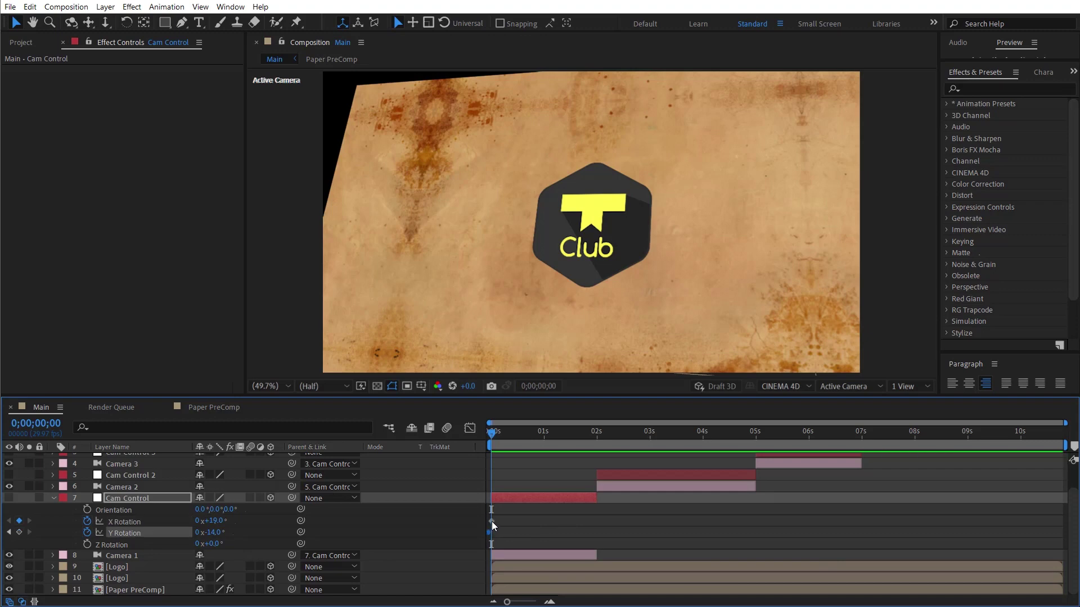
Step: Add rotation keyframes near 2 seconds with X about 12° and Y about 20.1°
left_click_drag(492, 521, 488, 522)
left_click_drag(512, 435, 586, 432)
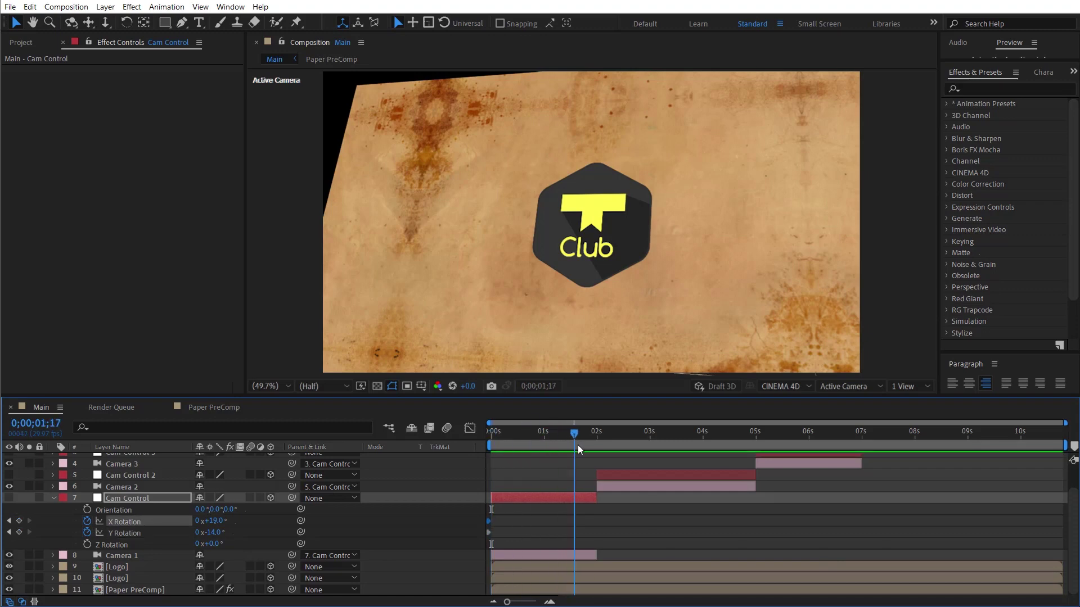
mouse_move(213, 532)
left_mouse_down()
mouse_move(251, 532)
mouse_move(203, 524)
mouse_move(220, 521)
left_mouse_up()
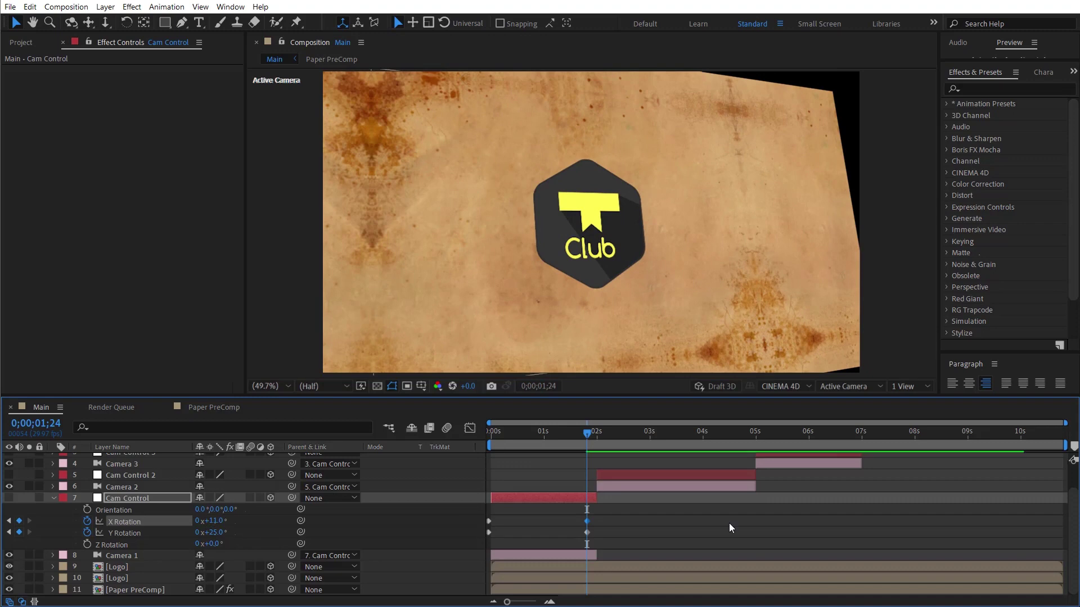
left_click(587, 533, "shift")
left_click_drag(587, 532, 601, 532)
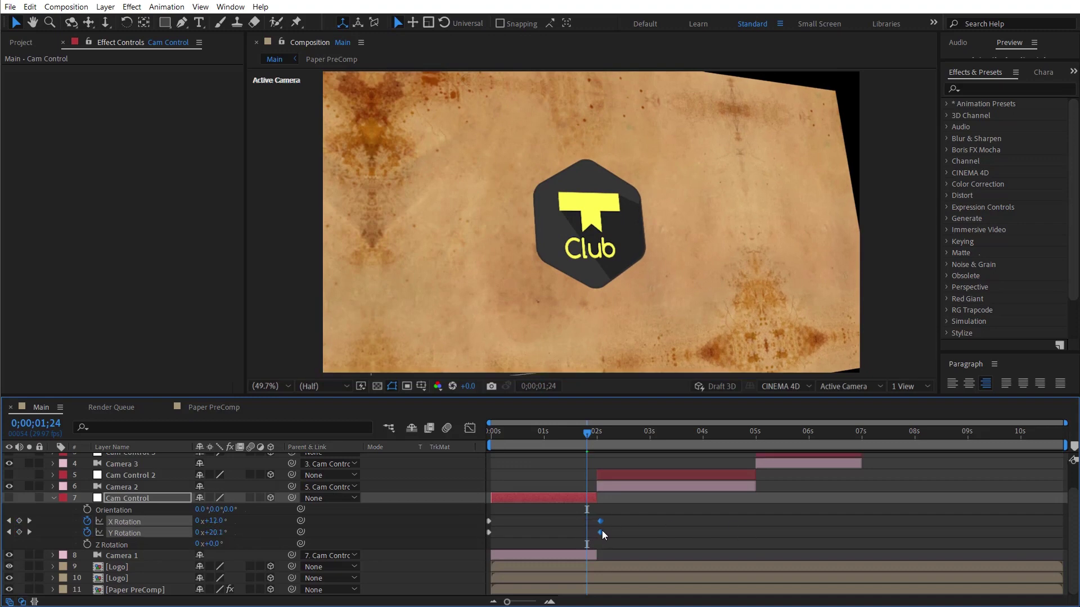
left_click_drag(575, 432, 415, 447)
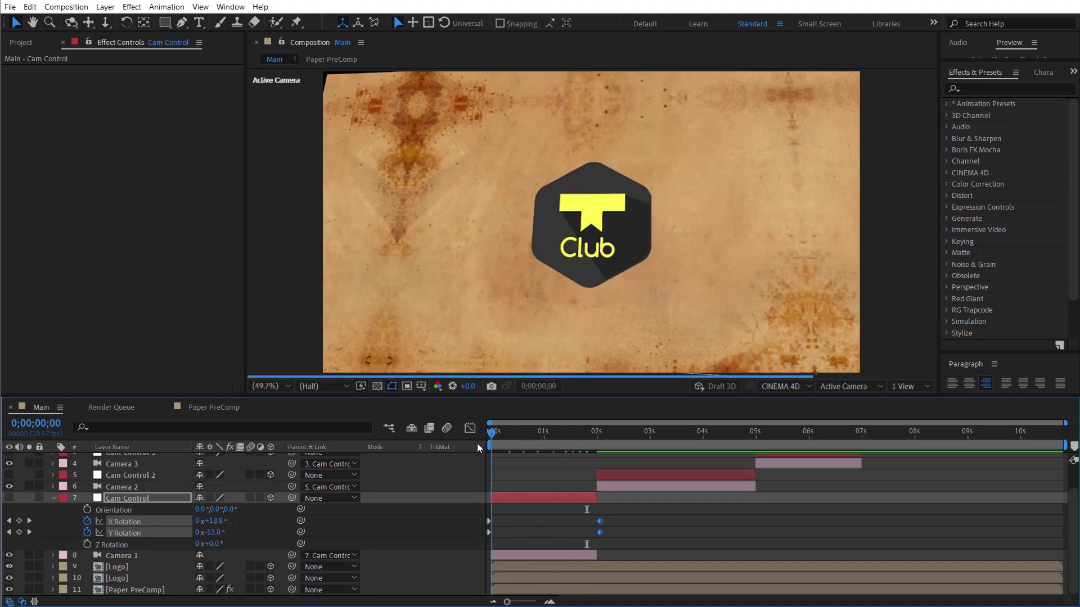
left_click(159, 498)
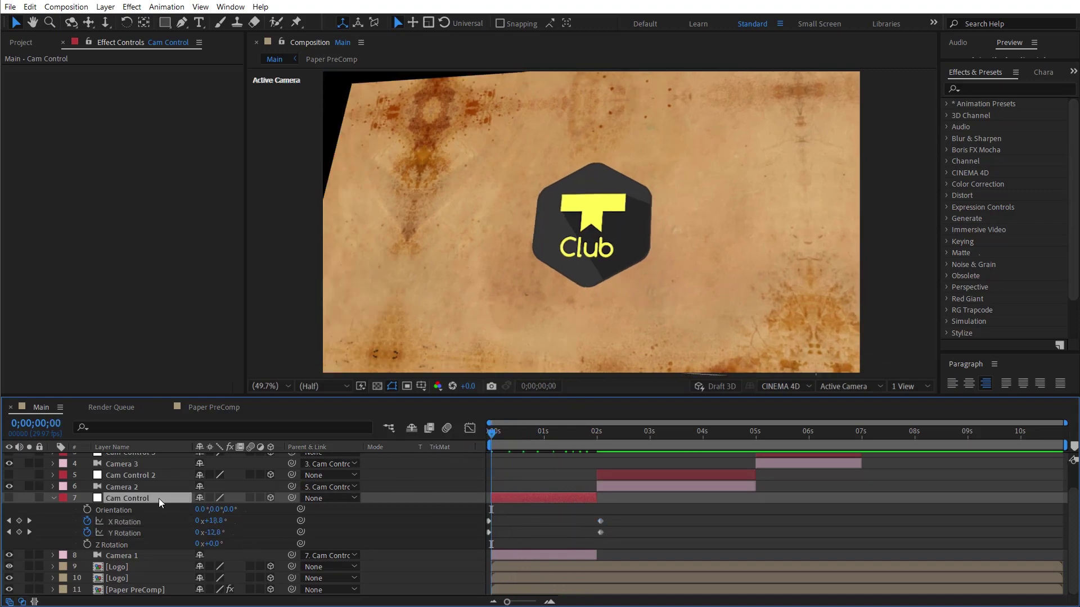
key("p")
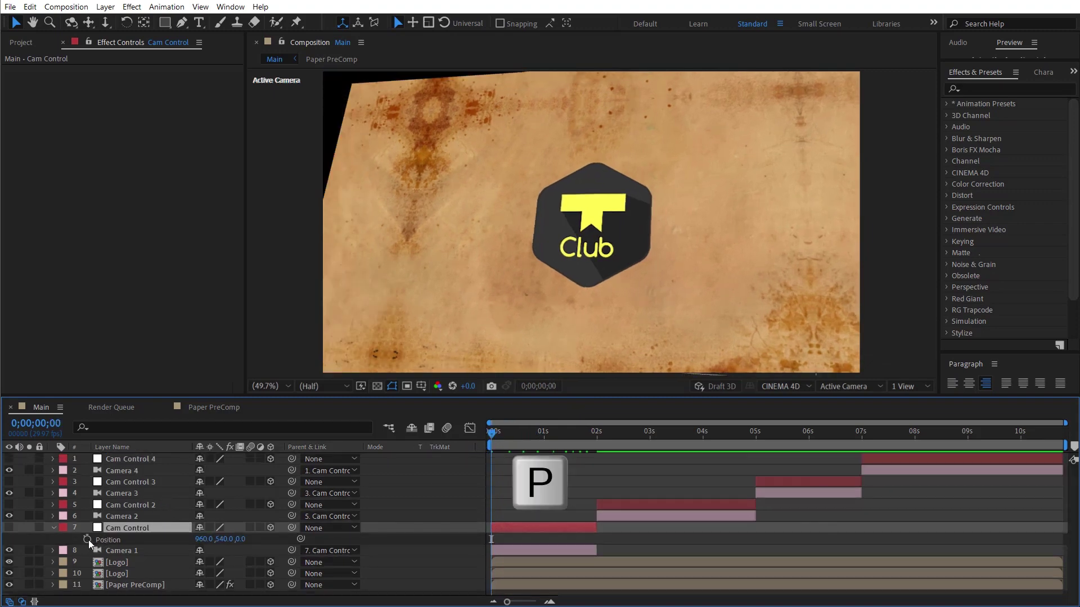
Step: Set a starting Position keyframe at 0s, with Y near 445 and the camera pushed along Z
left_click(87, 539)
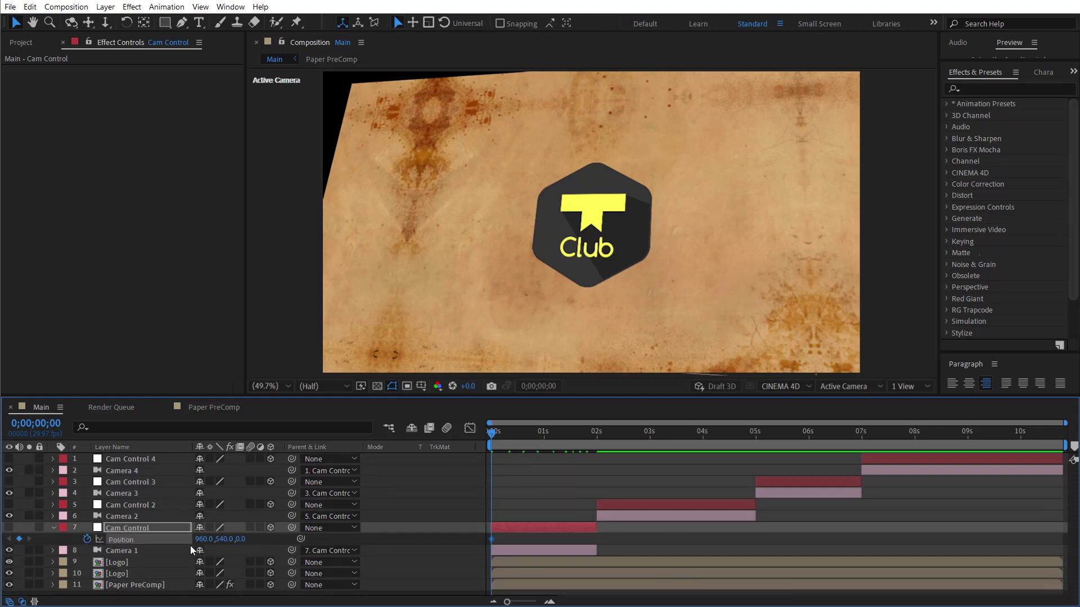
left_click_drag(241, 539, 490, 526)
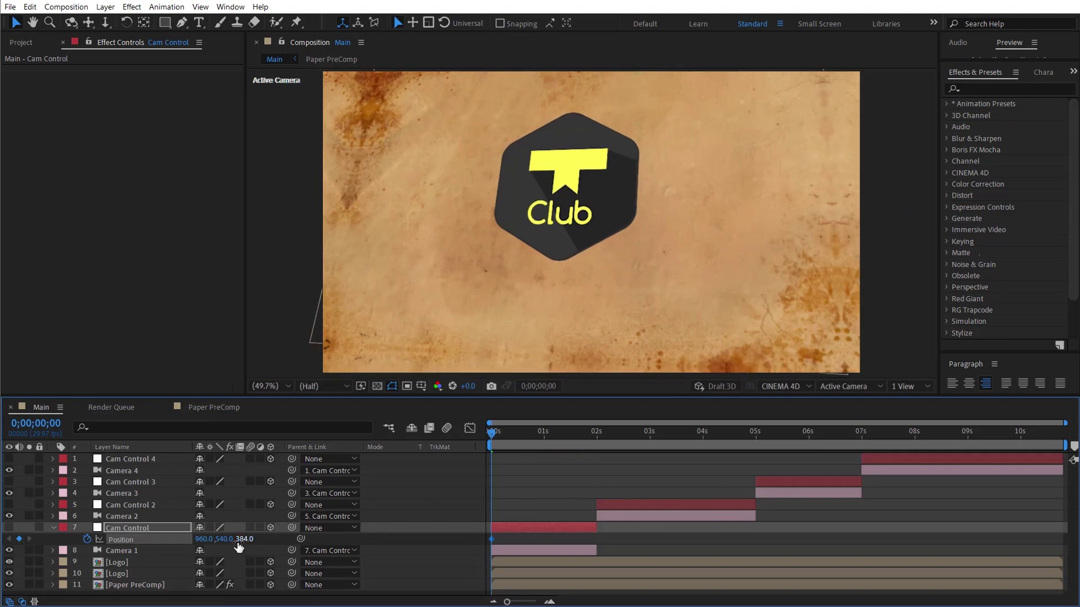
left_click_drag(224, 539, 170, 557)
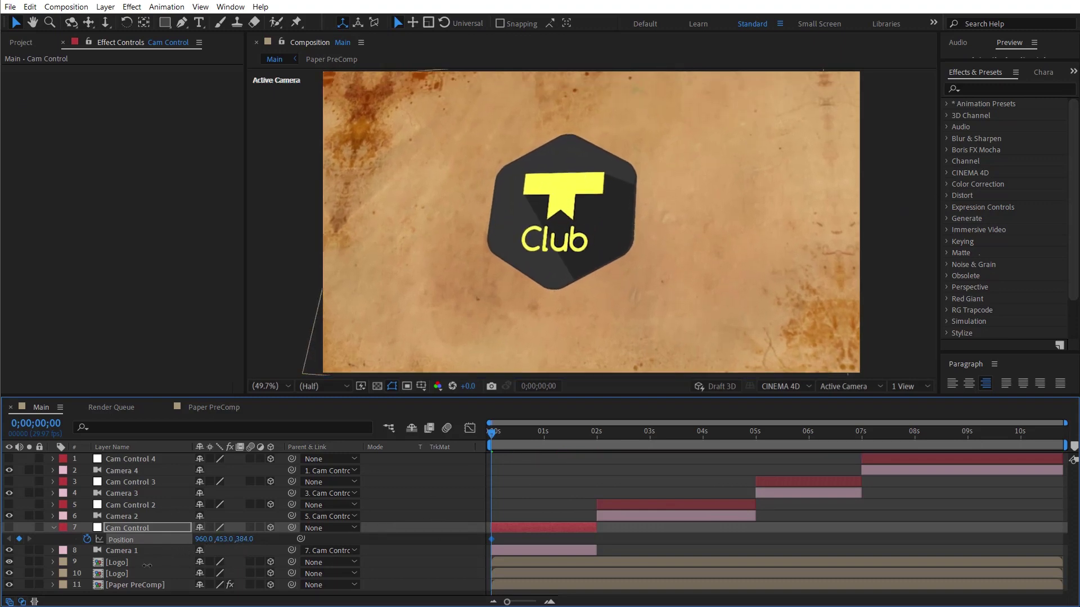
left_click_drag(170, 556, 550, 528)
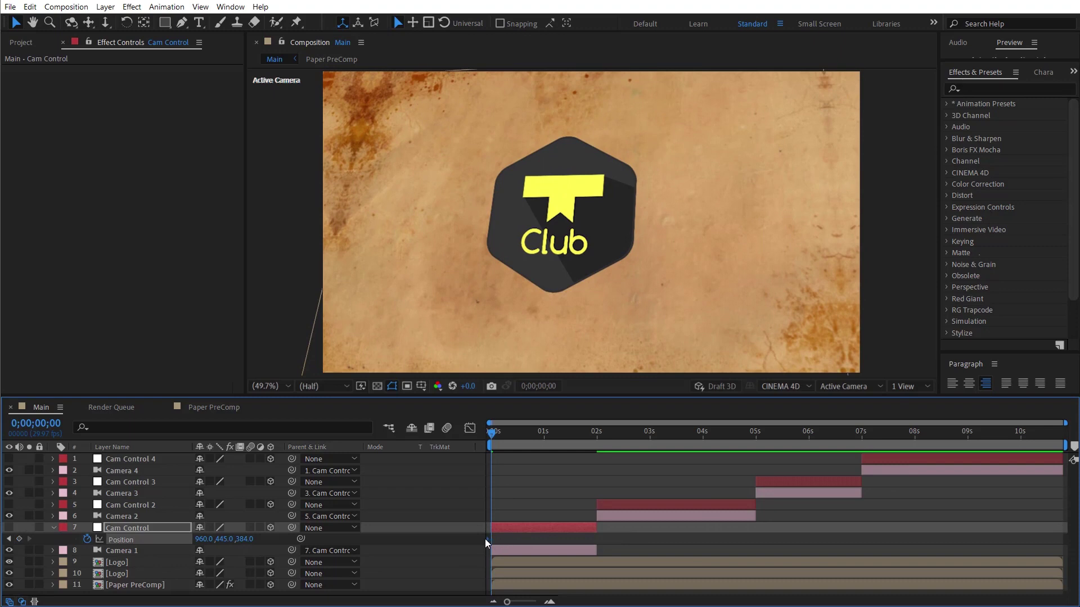
Step: Set the ending Position keyframe to 1146, 436, 498 at about 1;29
left_click_drag(504, 438, 600, 447)
left_click_drag(202, 539, 184, 540)
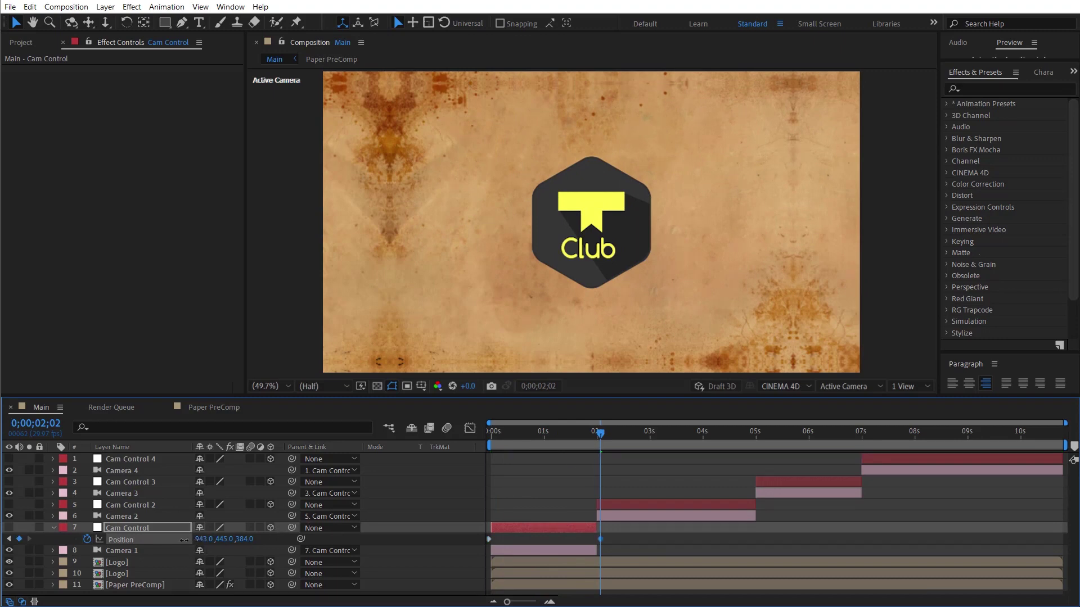
left_click(594, 438)
left_click_drag(593, 439, 596, 441)
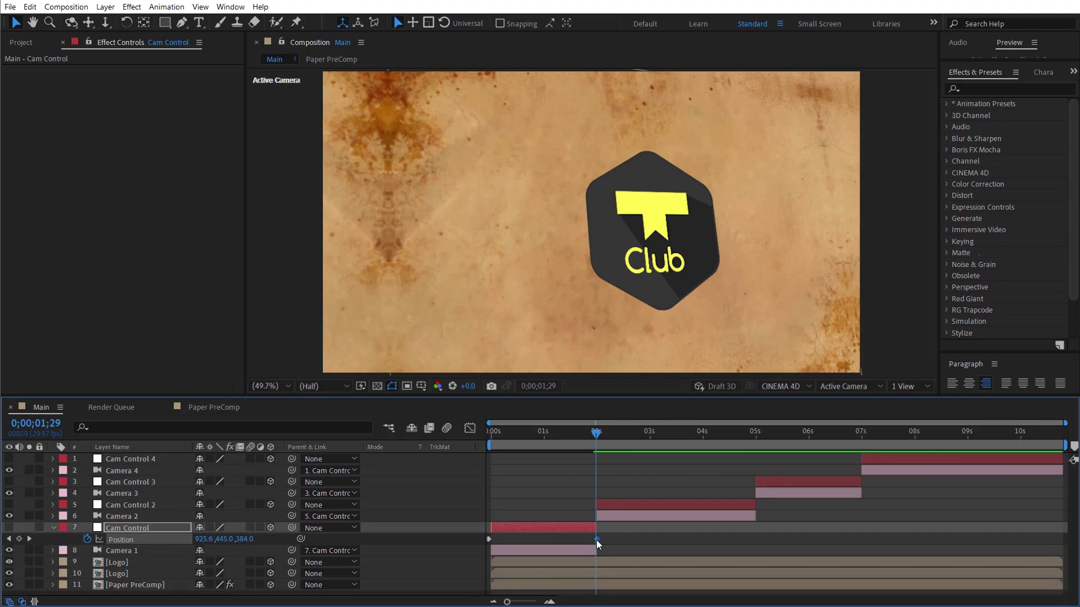
mouse_move(209, 540)
left_mouse_down()
mouse_move(477, 546)
mouse_move(429, 554)
left_mouse_up()
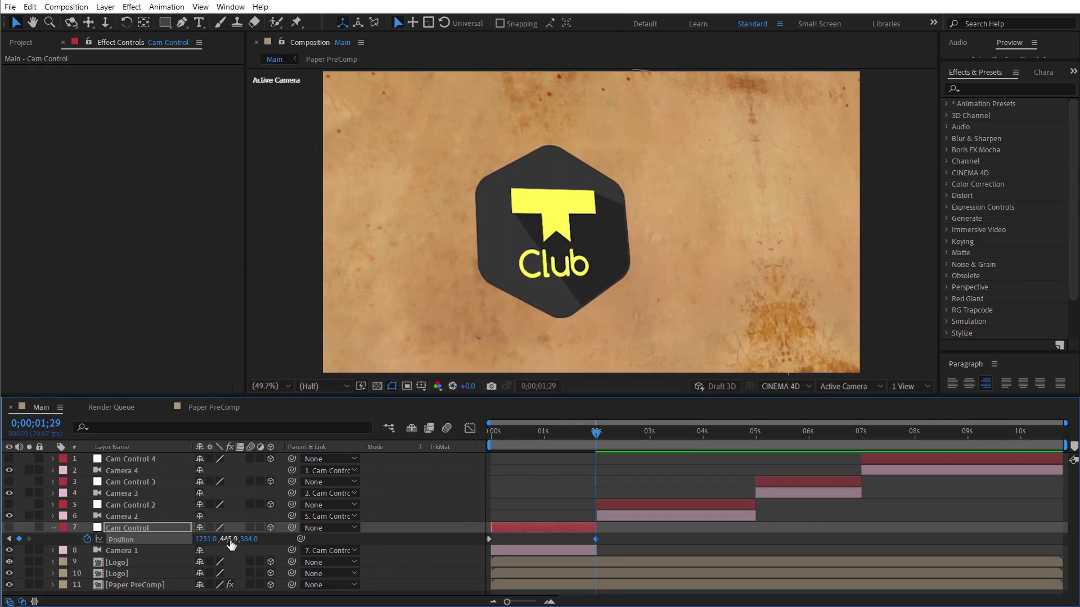
mouse_move(231, 543)
left_mouse_down()
mouse_move(263, 543)
mouse_move(179, 540)
mouse_move(361, 549)
left_mouse_up()
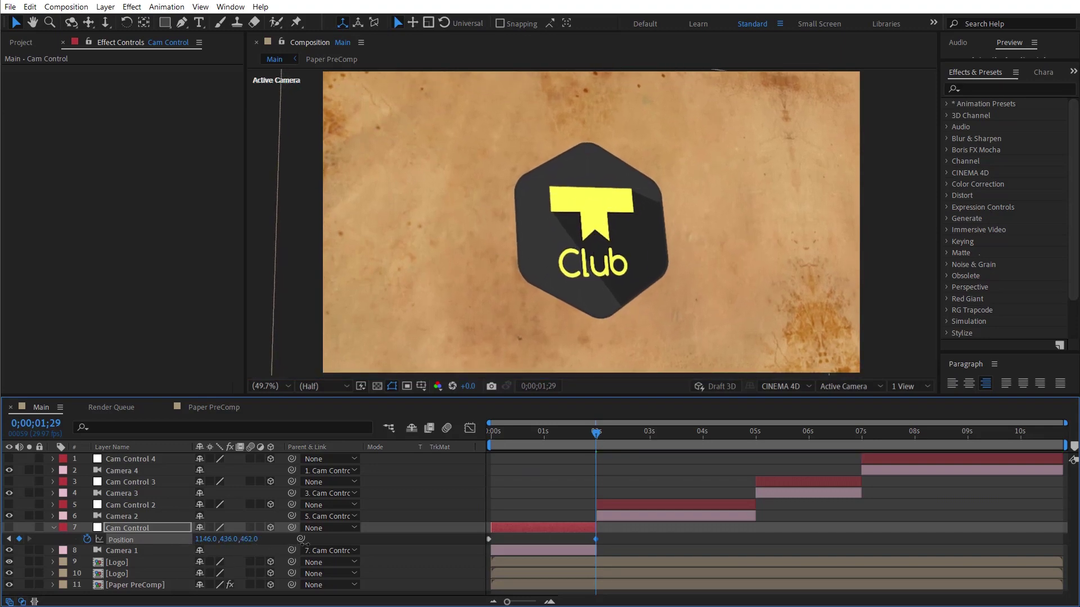
Step: Preview the push-in, then bring up Cam Control 2's Position at its start time
left_click(356, 540)
key("space")
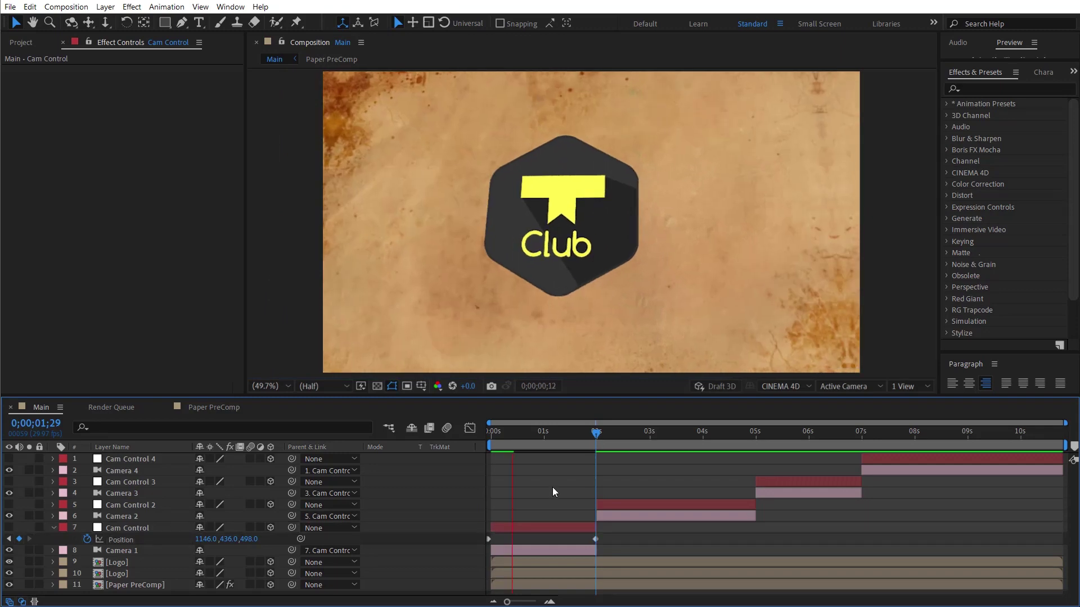
left_click_drag(534, 433, 614, 451)
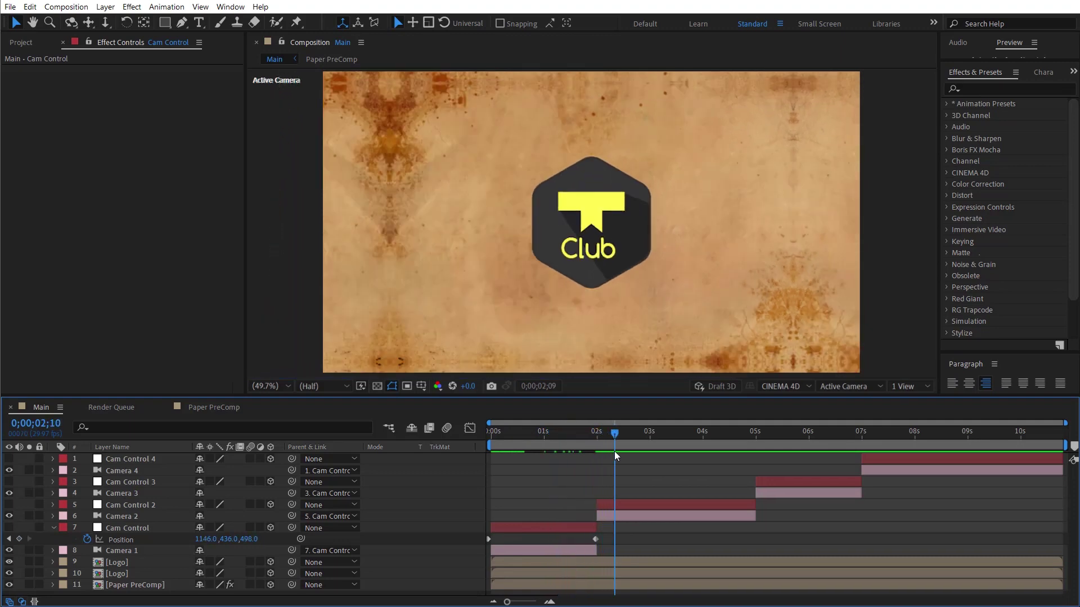
left_click(627, 509)
left_click_drag(617, 434, 604, 439)
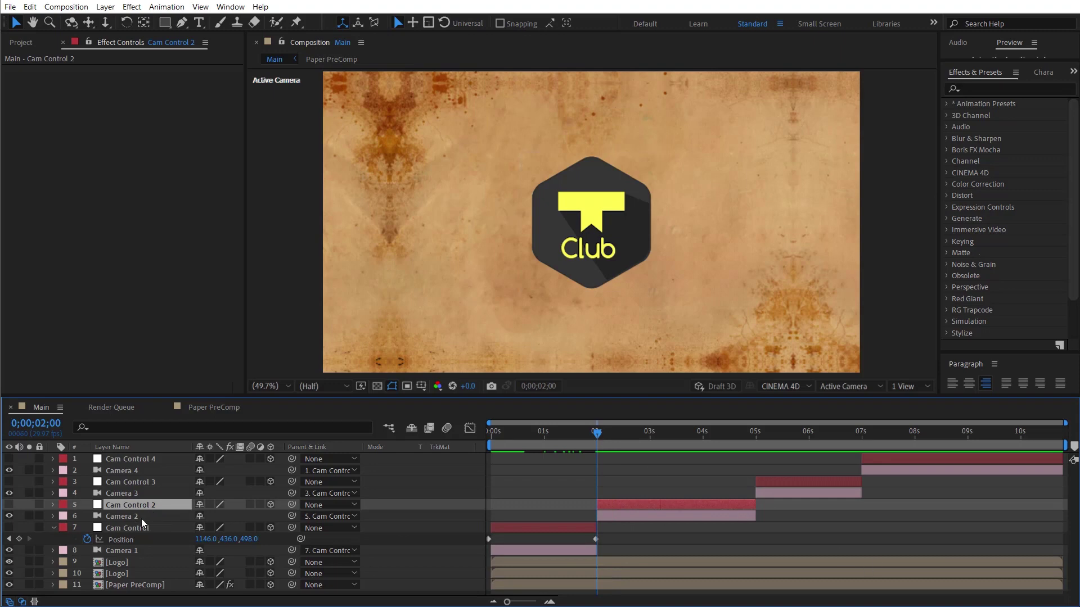
key("p")
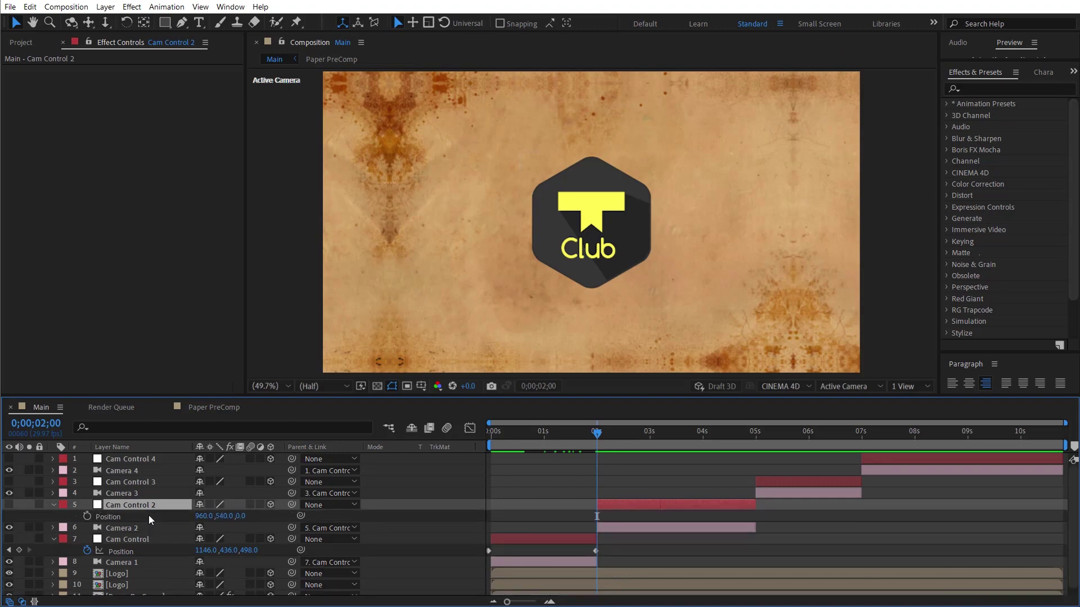
Step: Add starting keyframes at 2s for Cam Control 2's Position and X, Y, Z Rotation
key("shift+r")
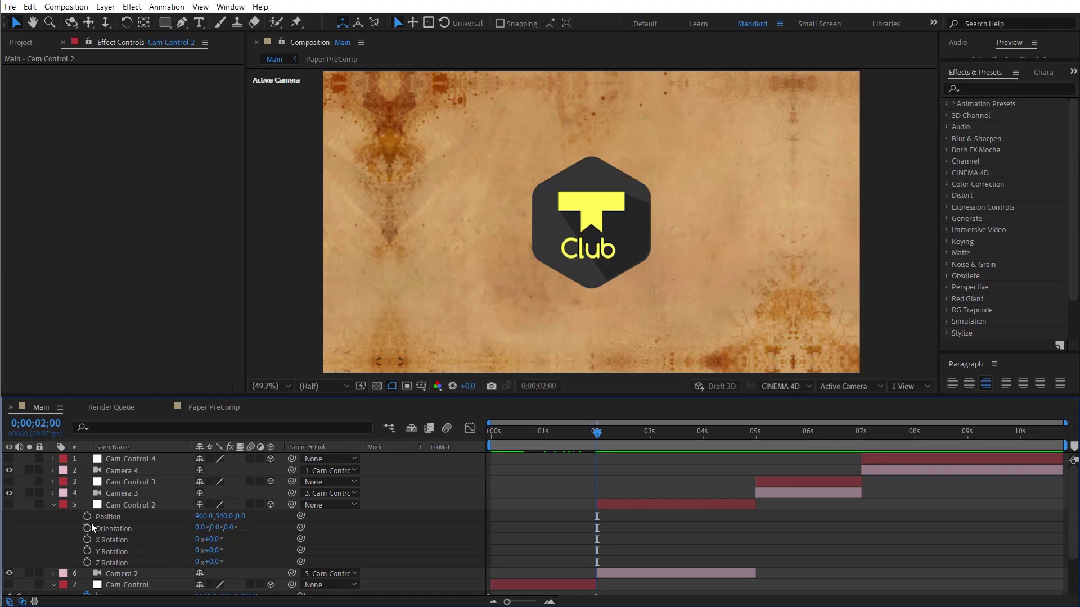
left_click(87, 516)
left_click(87, 539)
left_click(86, 551)
left_click(86, 562)
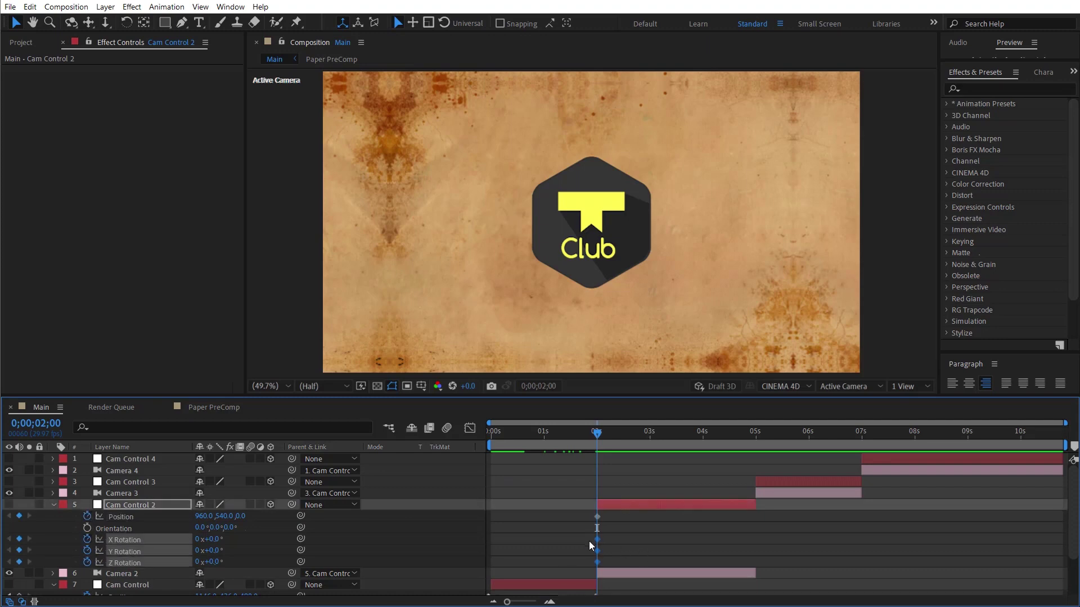
key("alt+Left")
key("alt+Left")
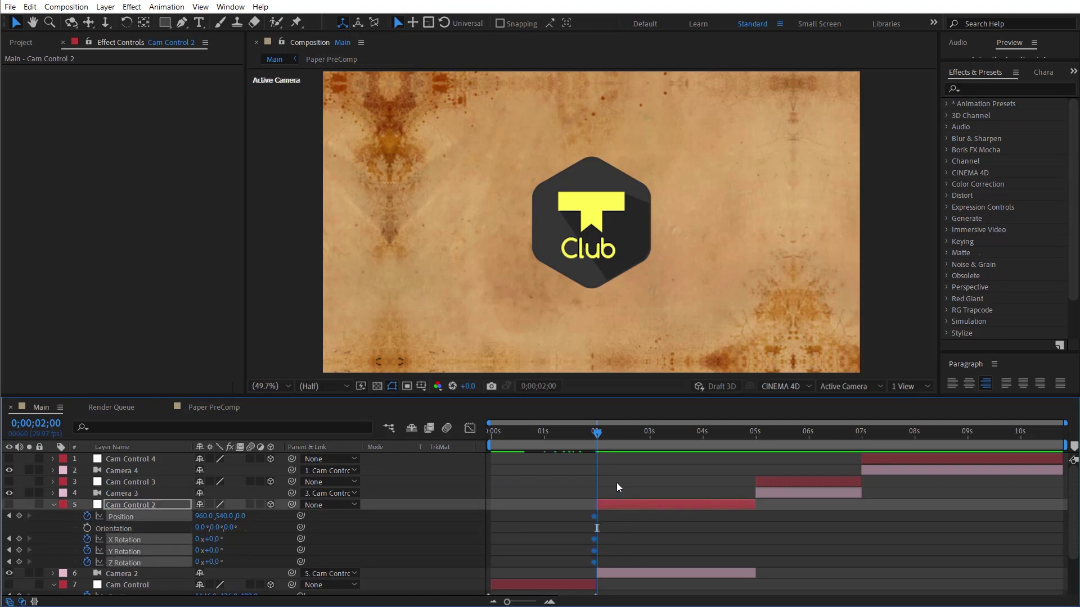
Step: Add a second Position keyframe at 4;15, shifting Y and pushing closer along Z
left_click_drag(649, 434, 730, 447)
left_click_drag(221, 516, 539, 506)
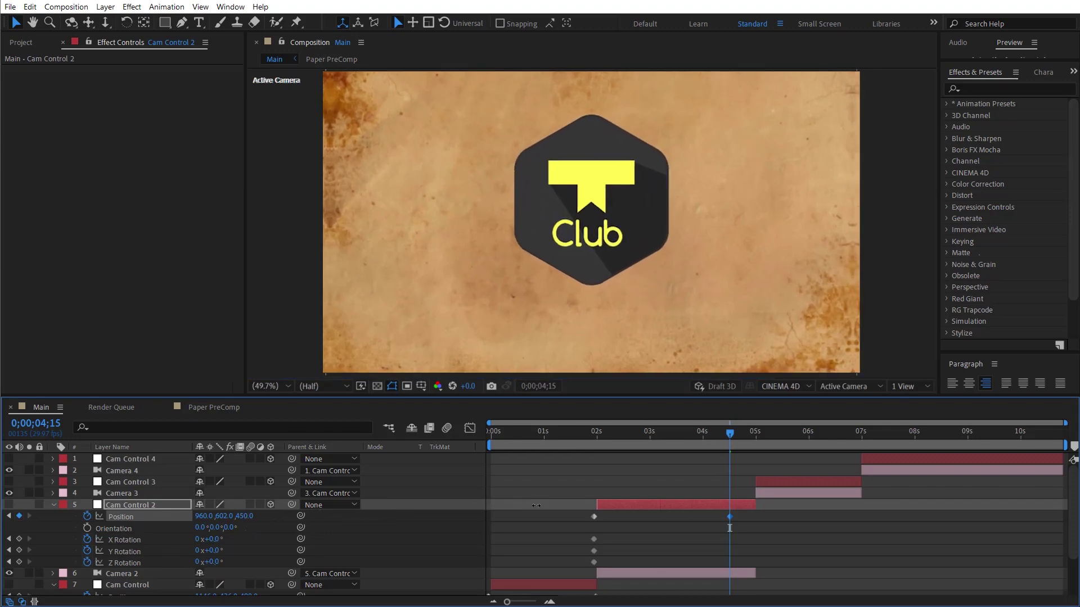
left_click_drag(539, 506, 553, 507)
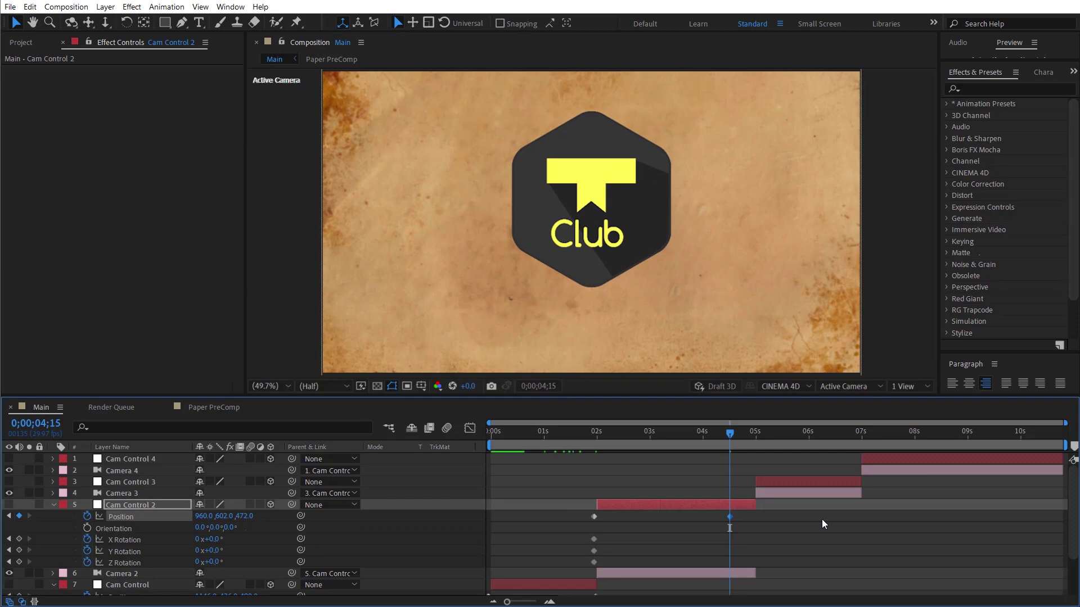
left_click_drag(739, 512, 588, 522)
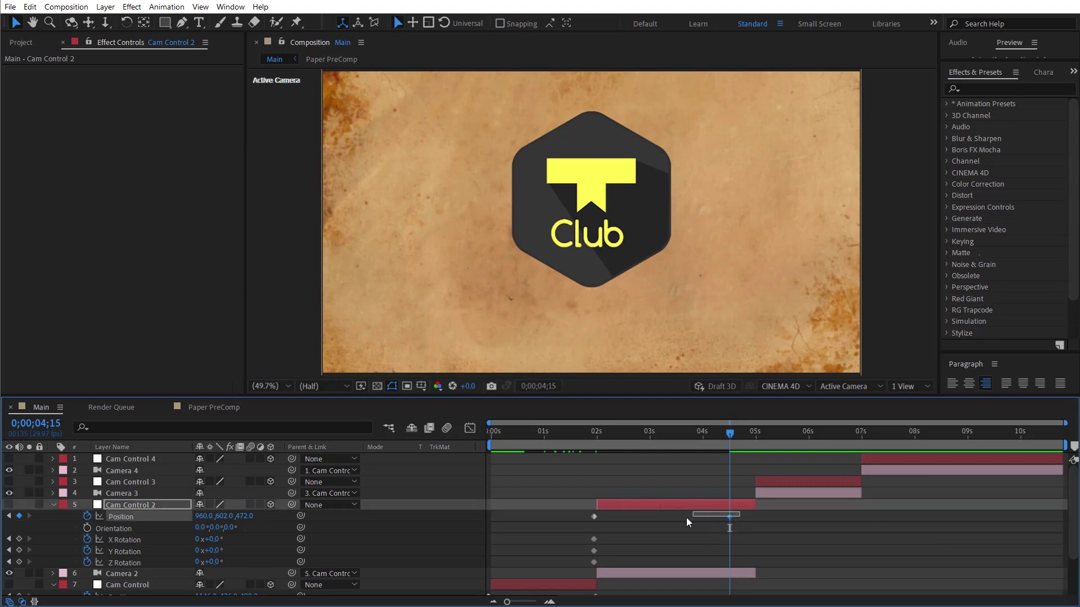
right_click(594, 517)
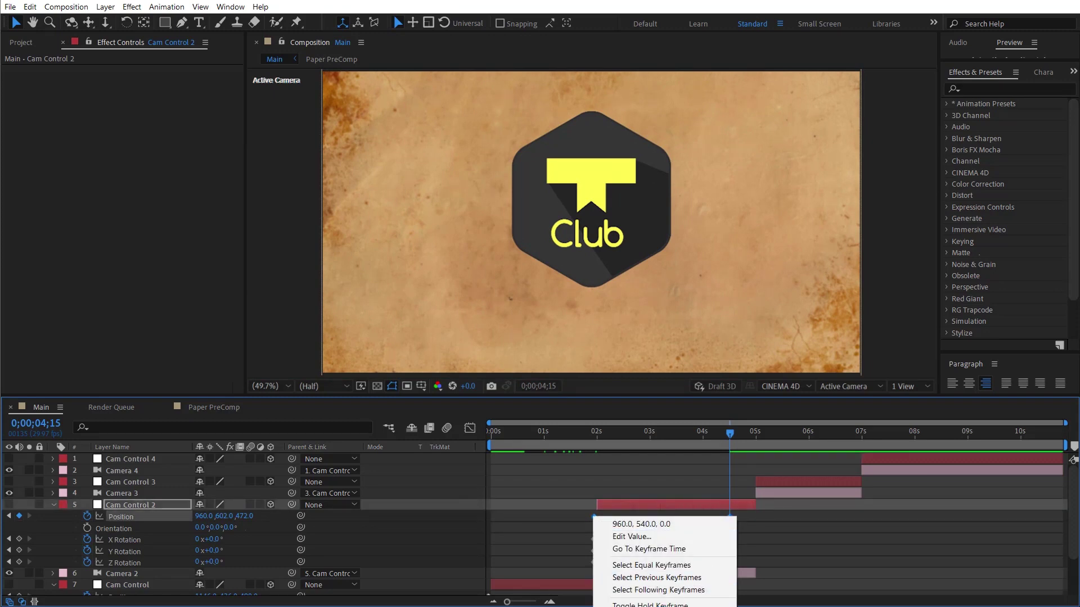
left_click(652, 482)
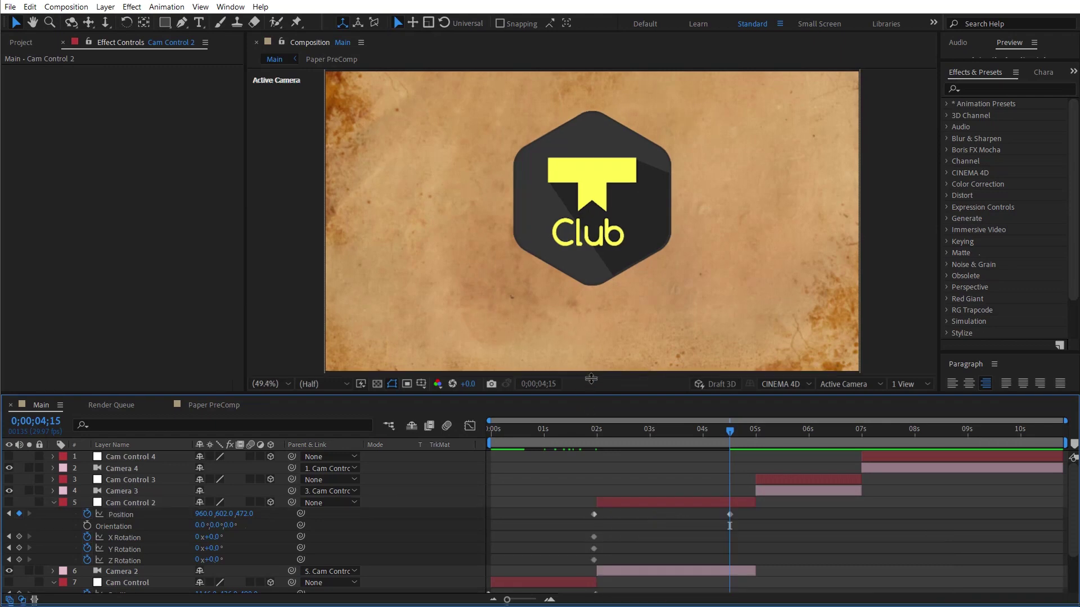
Step: Reset the 4;15 Position keyframe to 960, 540, 0
left_click_drag(633, 397, 632, 323)
left_click_drag(729, 444, 589, 447)
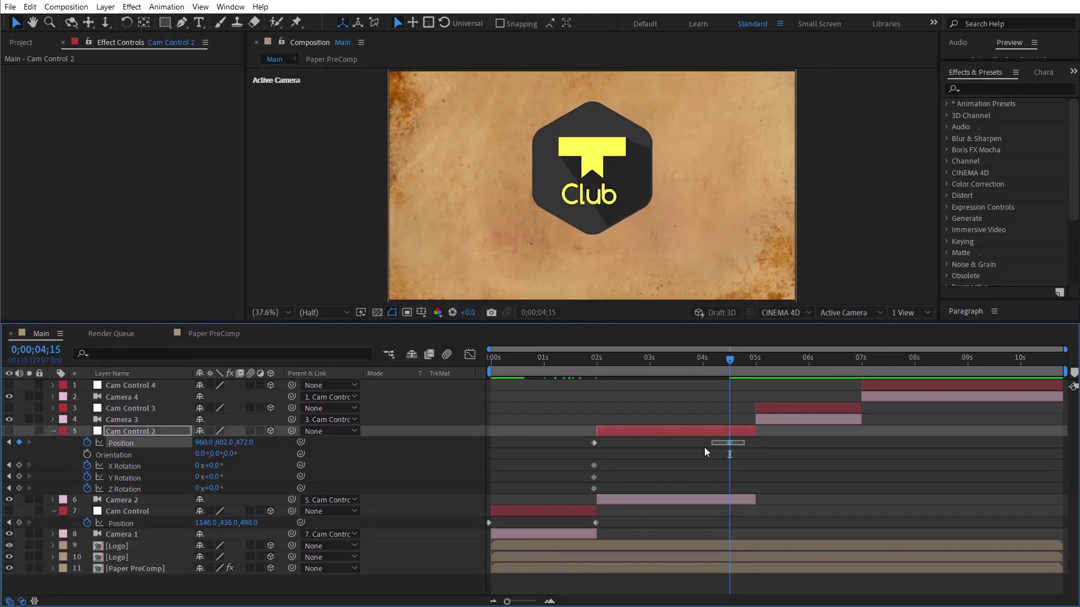
right_click(594, 443)
mouse_move(646, 580)
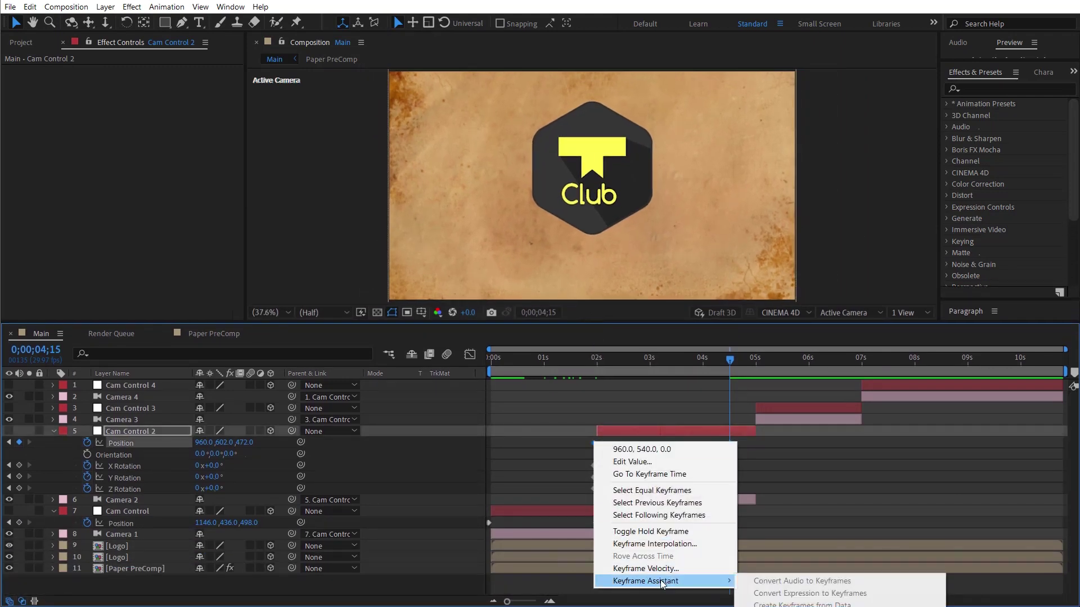
left_click(799, 604)
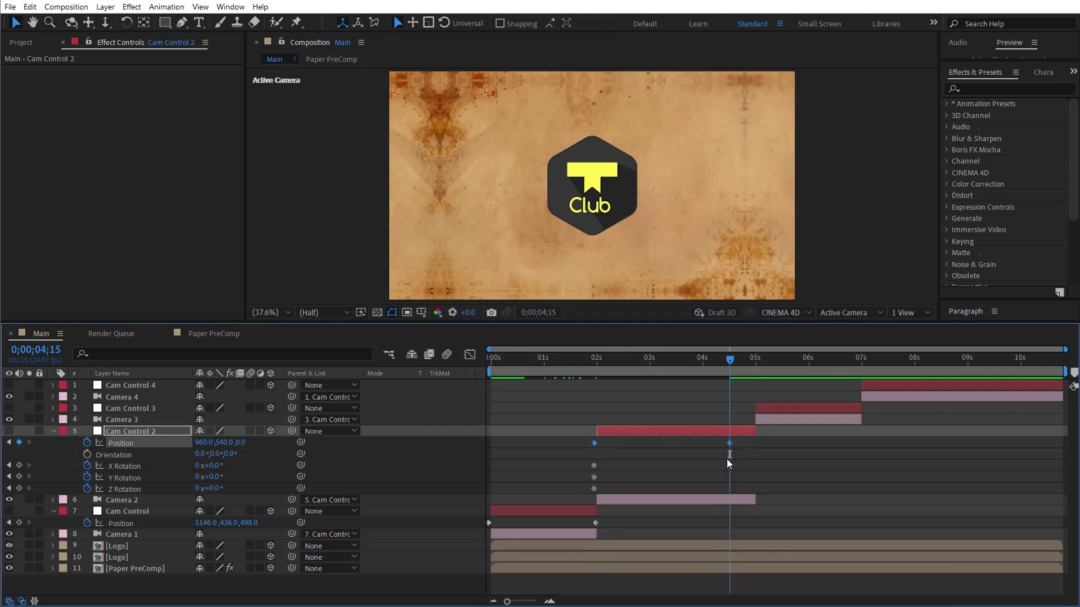
left_click_drag(557, 321, 557, 387)
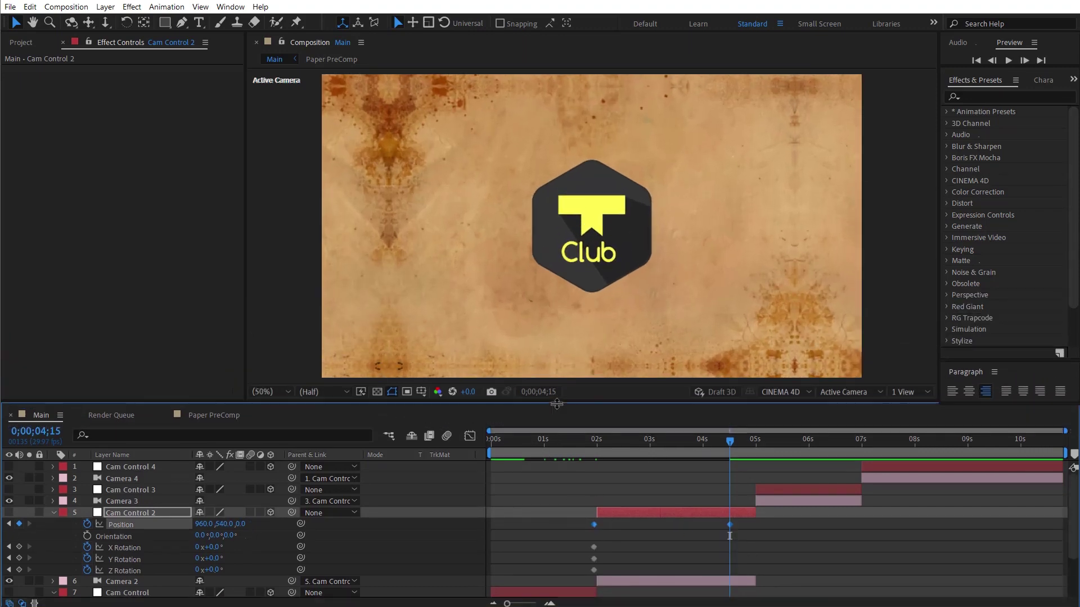
Step: Key Z Rotation at 4;17 and tilt the starting Z keyframe about 14° at 2 seconds
left_click_drag(589, 429, 733, 437)
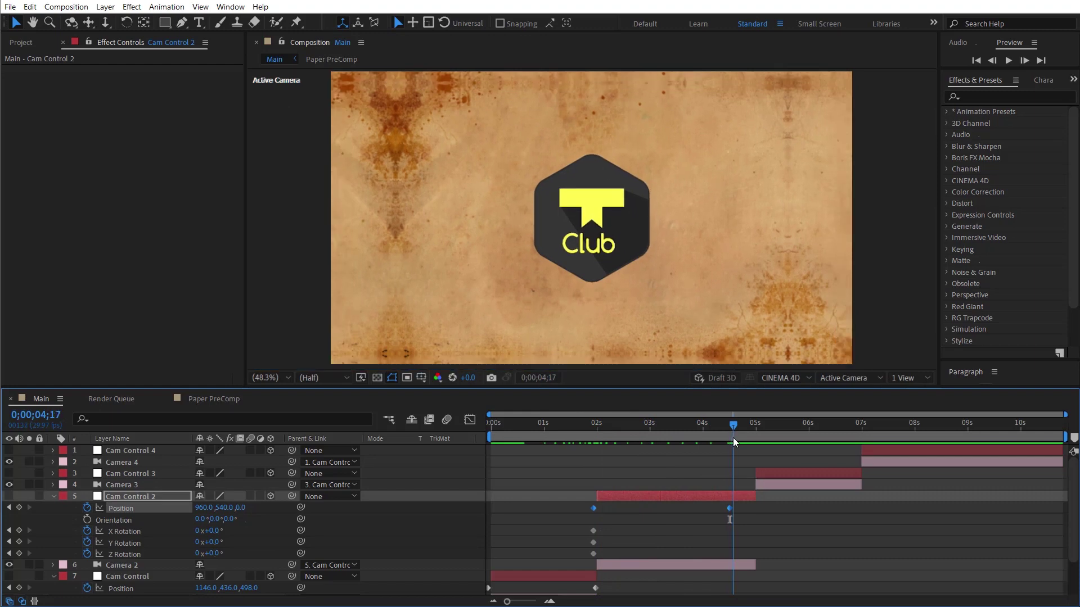
left_click_drag(220, 554, 192, 554)
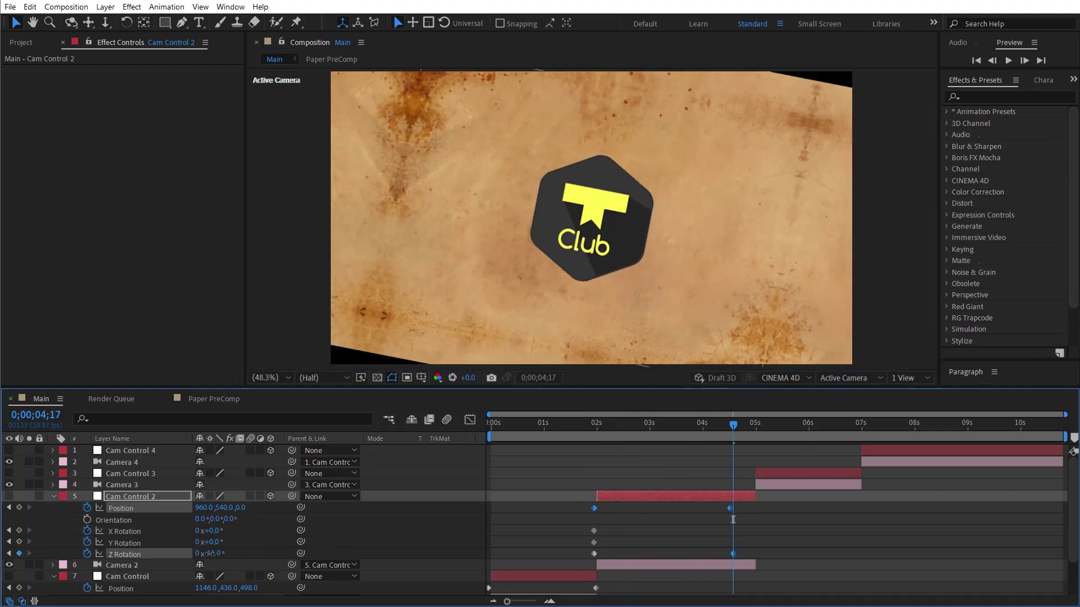
key("ctrl+z")
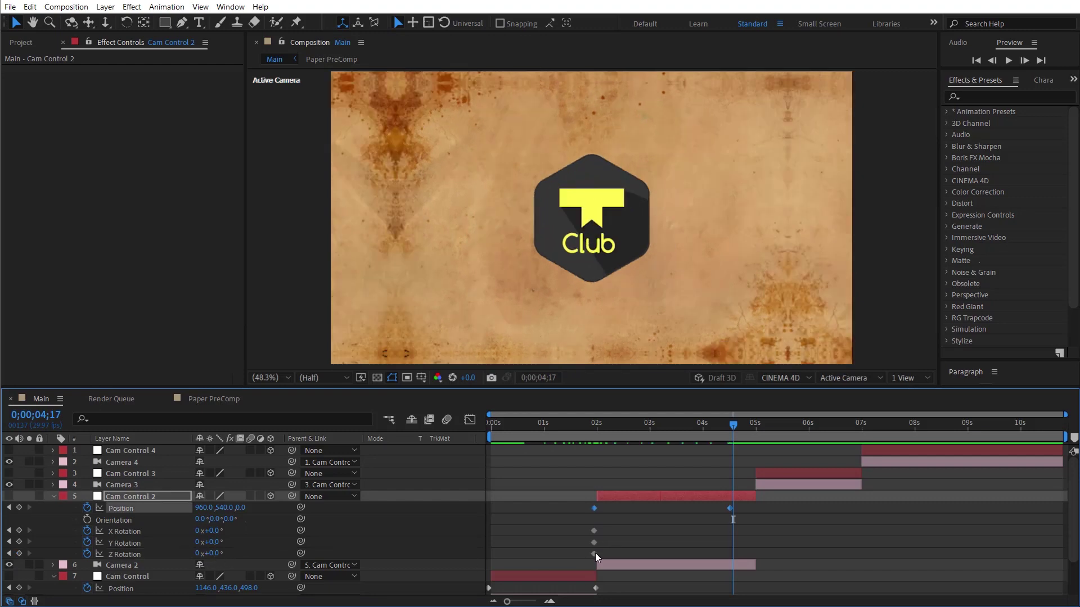
left_click(18, 553)
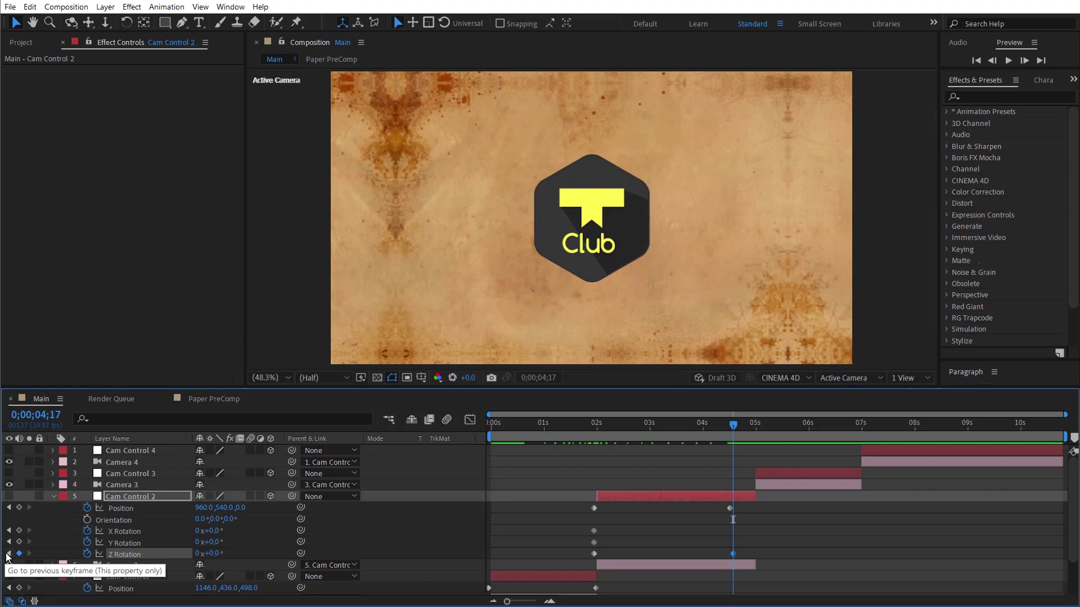
left_click(9, 553)
left_click_drag(198, 557, 219, 554)
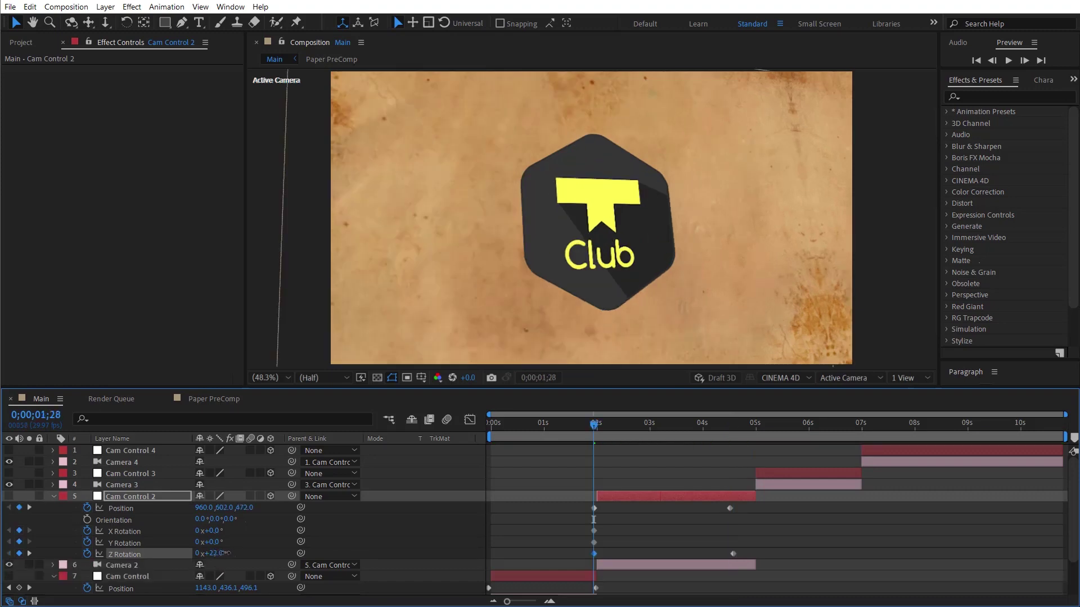
left_click(597, 427)
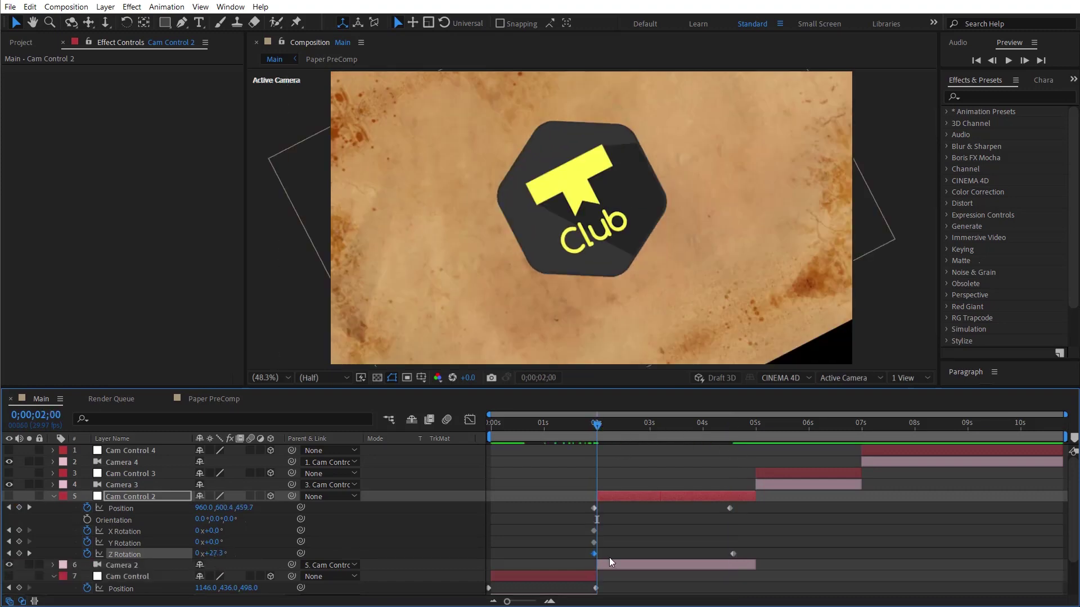
left_click_drag(593, 553, 597, 554)
left_click_drag(200, 554, 201, 555)
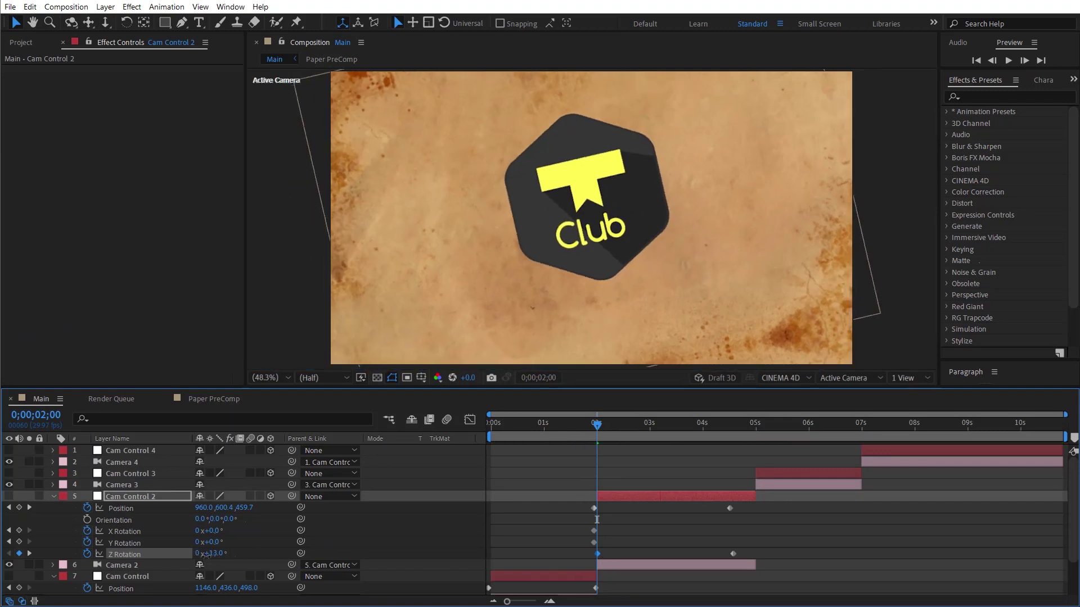
left_click_drag(596, 554, 594, 554)
Step: Set Y Rotation to +15° at 4;17 and shift the ending rotation keyframes to about 5 seconds
left_click(663, 438)
left_click_drag(675, 443, 732, 450)
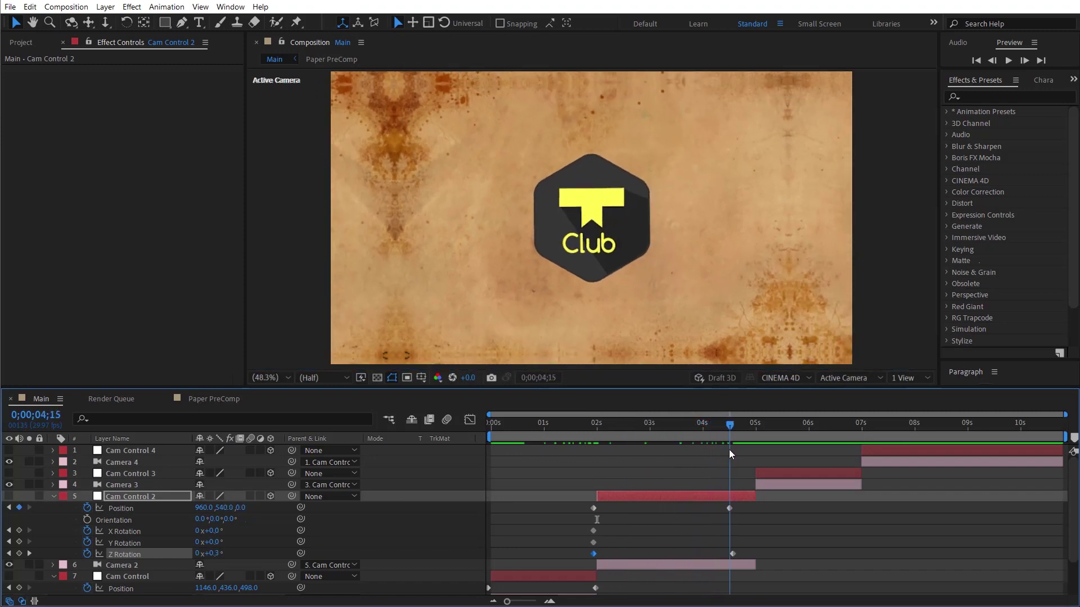
left_click_drag(212, 542, 211, 532)
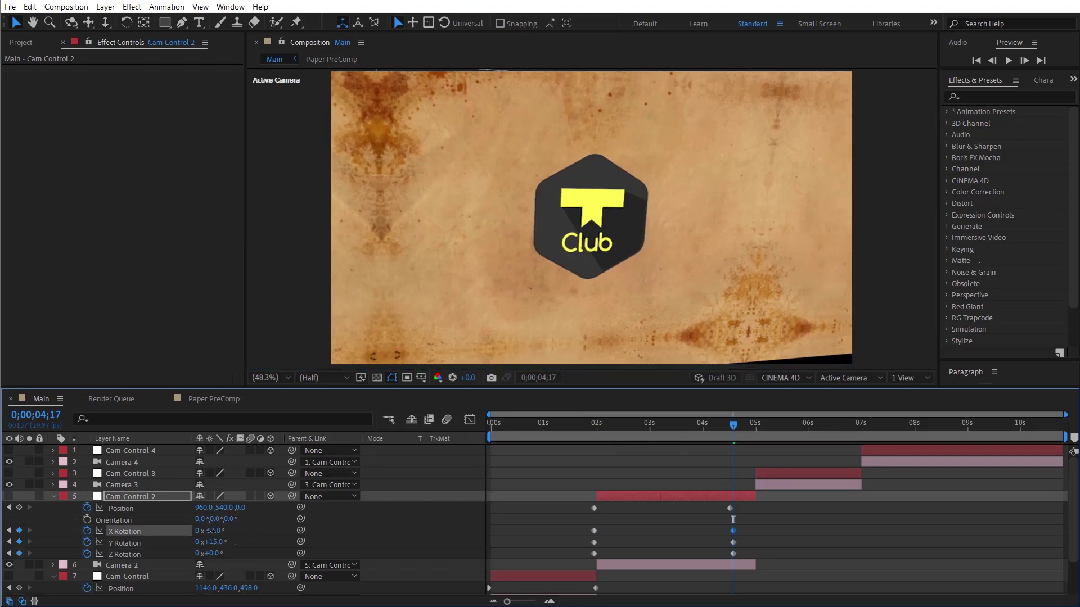
left_click_drag(732, 531, 756, 531)
left_click_drag(663, 435, 608, 437)
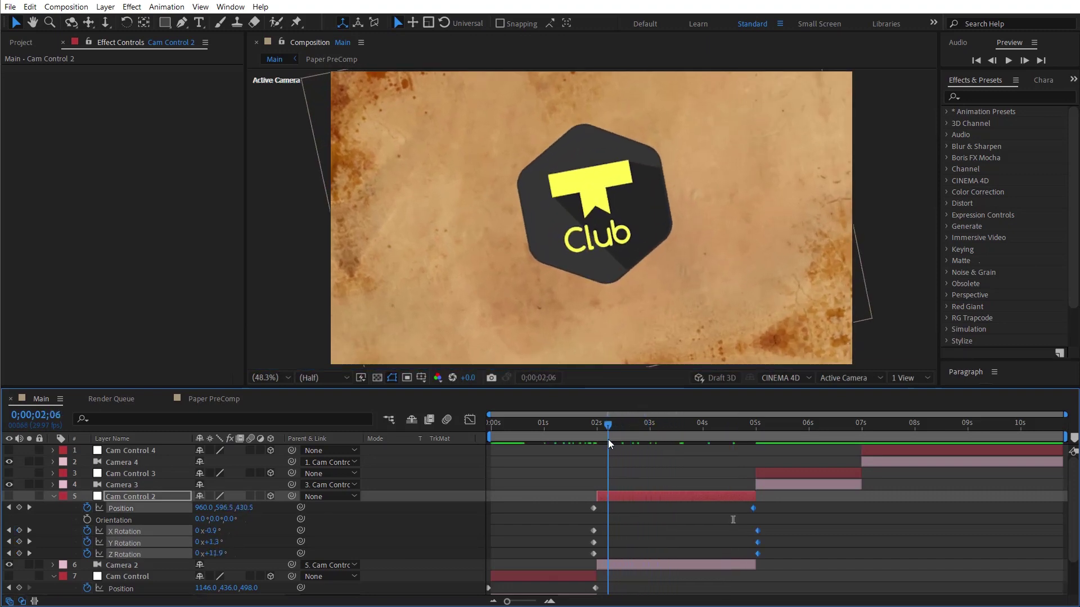
left_click(53, 497)
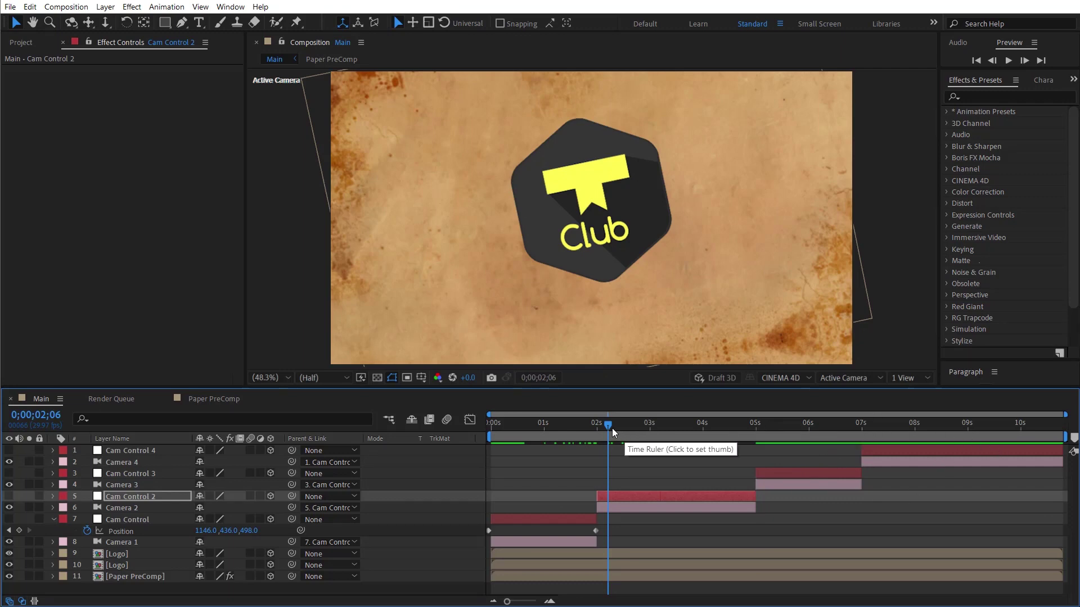
Step: Preview the camera move from about 1.9 seconds, then reset the work area to 0s
left_click_drag(494, 437, 585, 438)
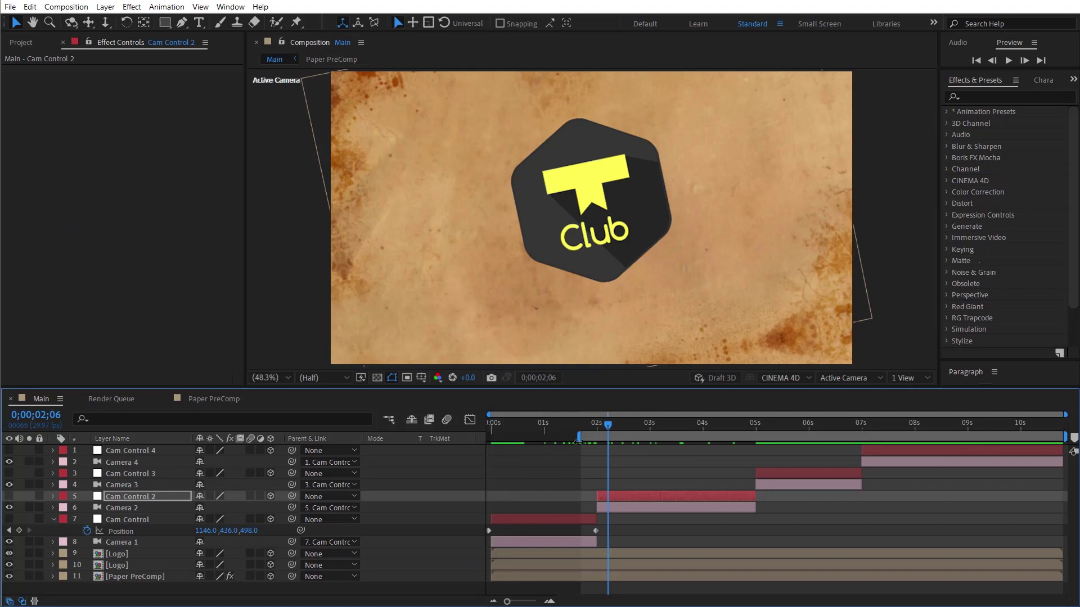
key("space")
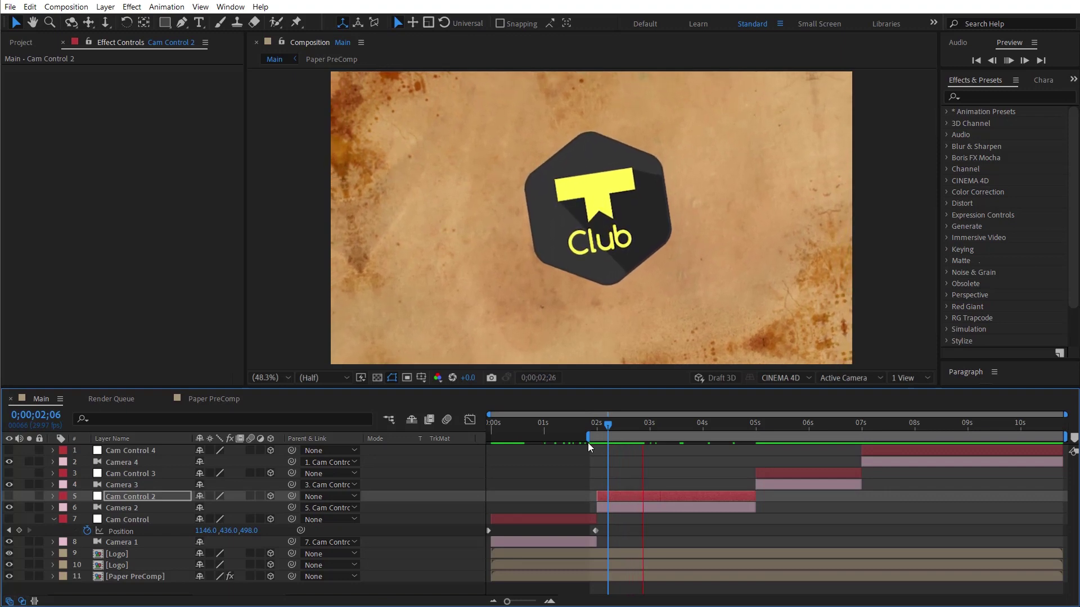
left_click_drag(588, 443, 564, 436)
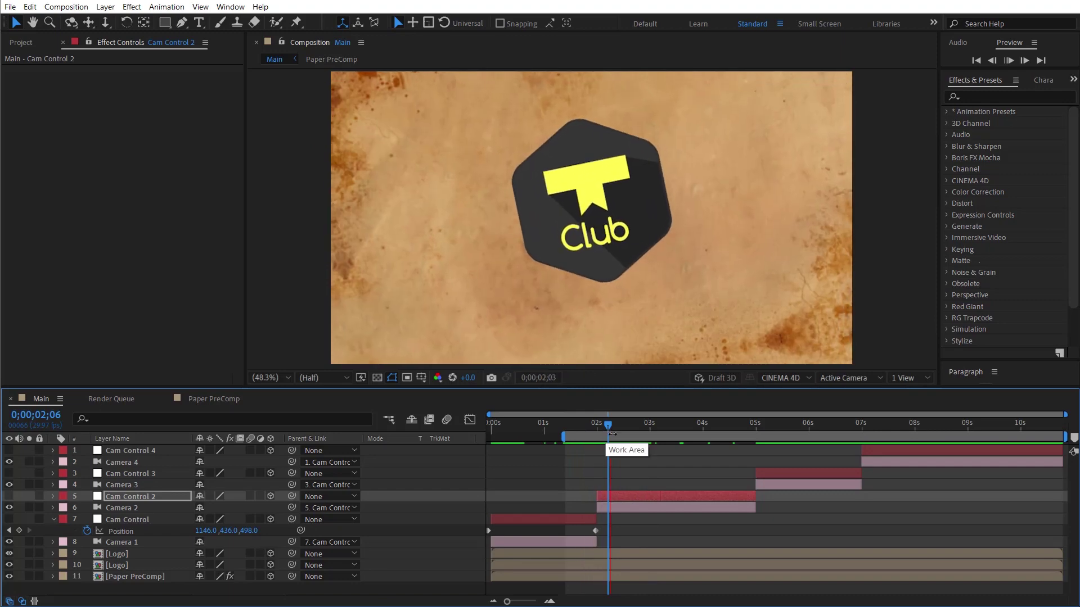
left_click(613, 430)
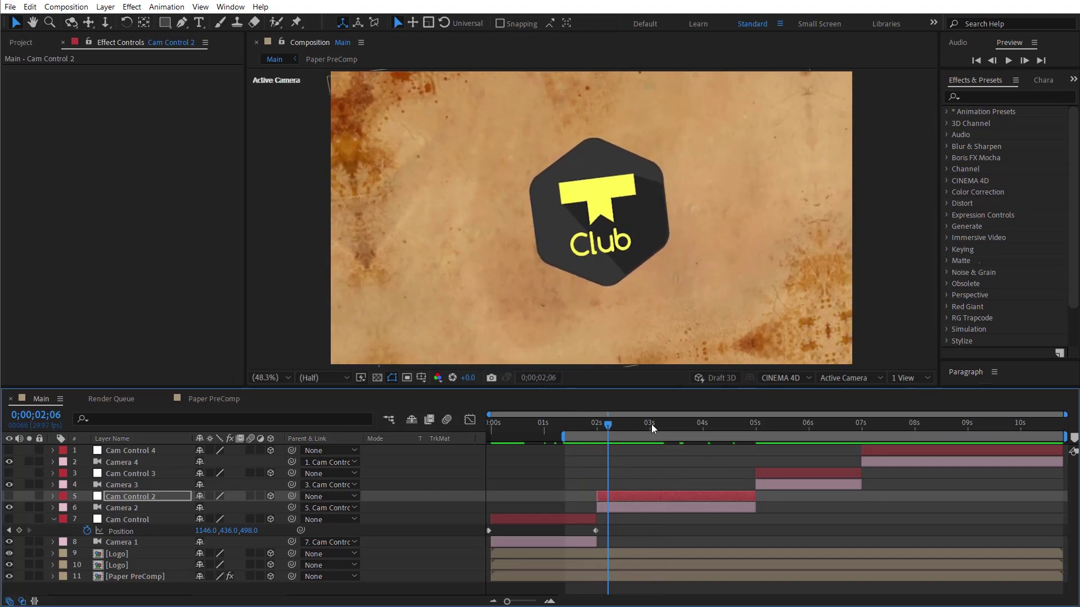
left_click(573, 427)
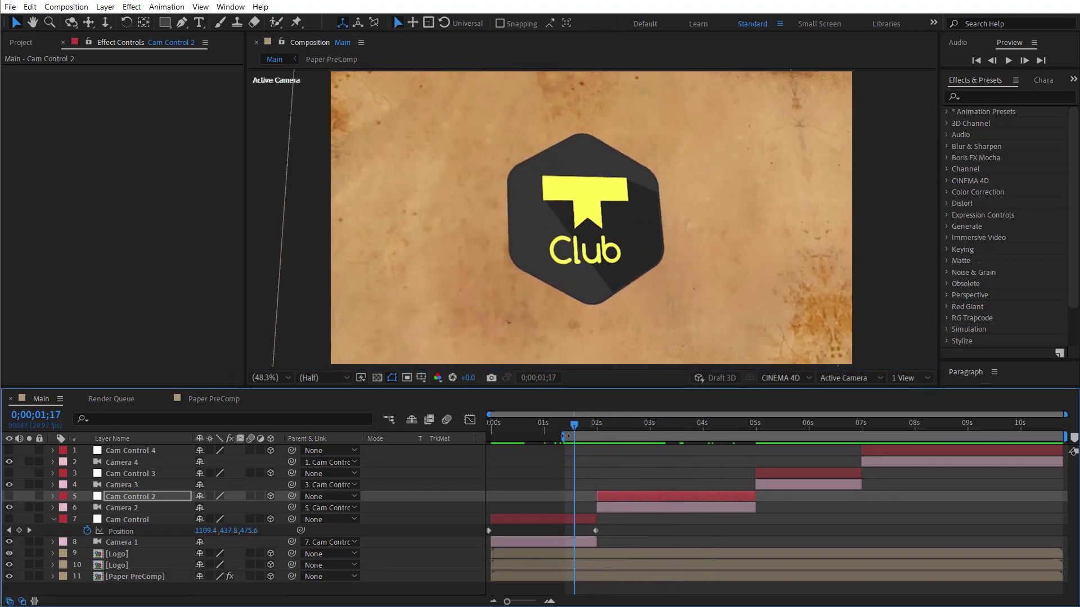
left_click_drag(563, 436, 440, 429)
left_click(518, 426)
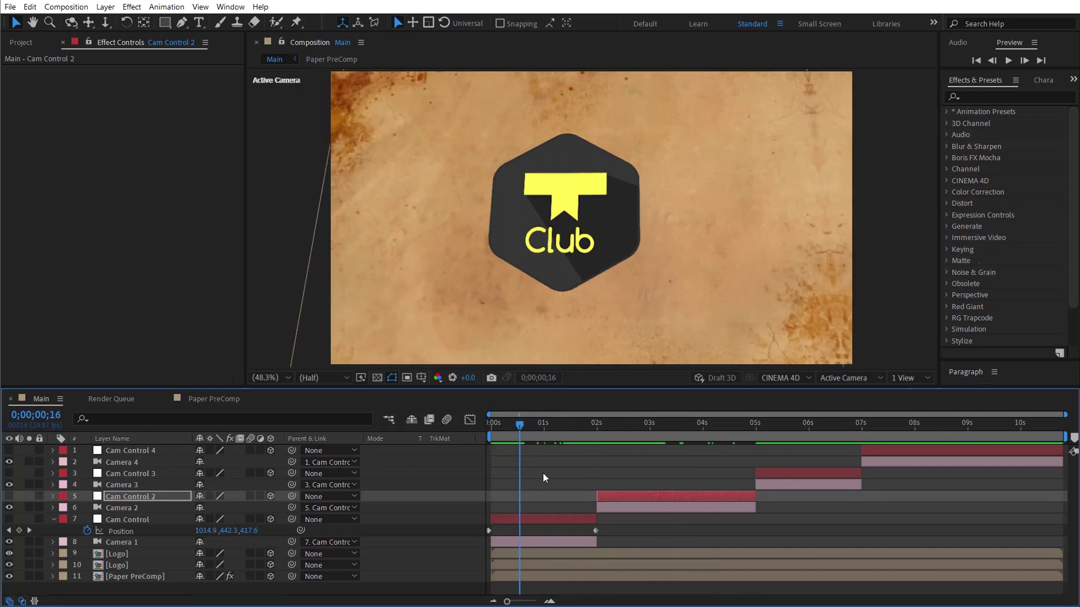
Step: Collapse Cam Control and expand Camera 1 to its Camera Options group
left_click(54, 519)
left_click(127, 533)
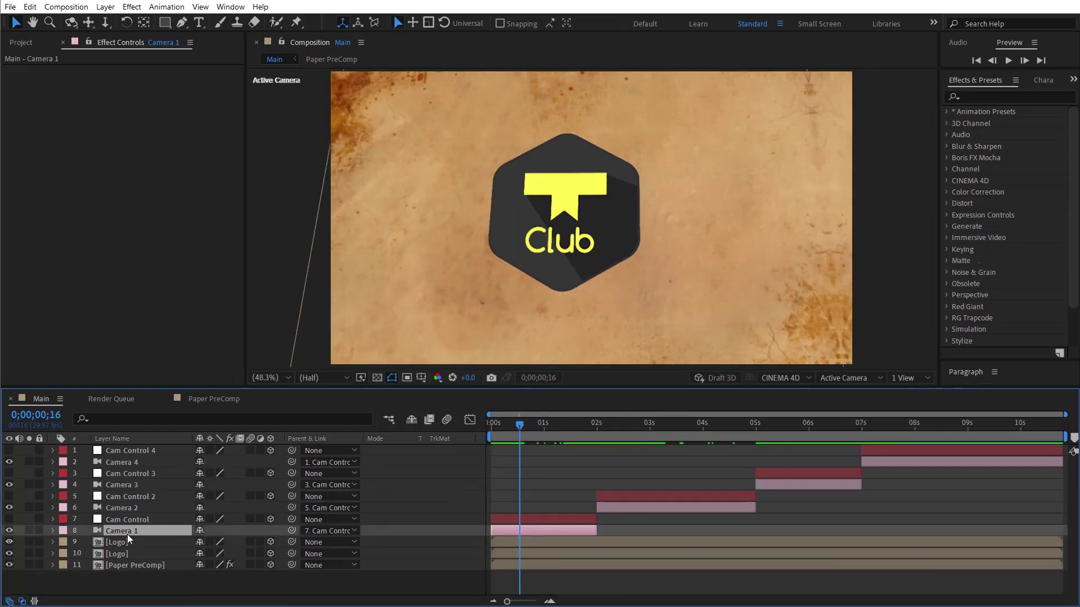
left_click(53, 530)
left_click(75, 555)
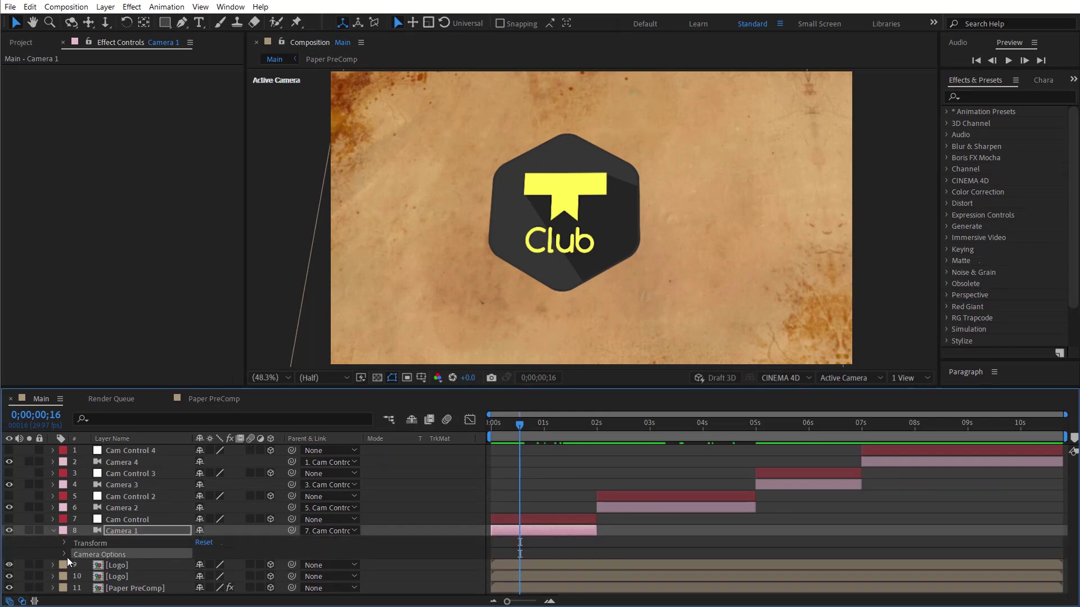
Step: Set Camera 1's Aperture to 242.3 px and Focus Distance to 2755.7 px
left_click(64, 555)
scroll(65, 551, "down", 2)
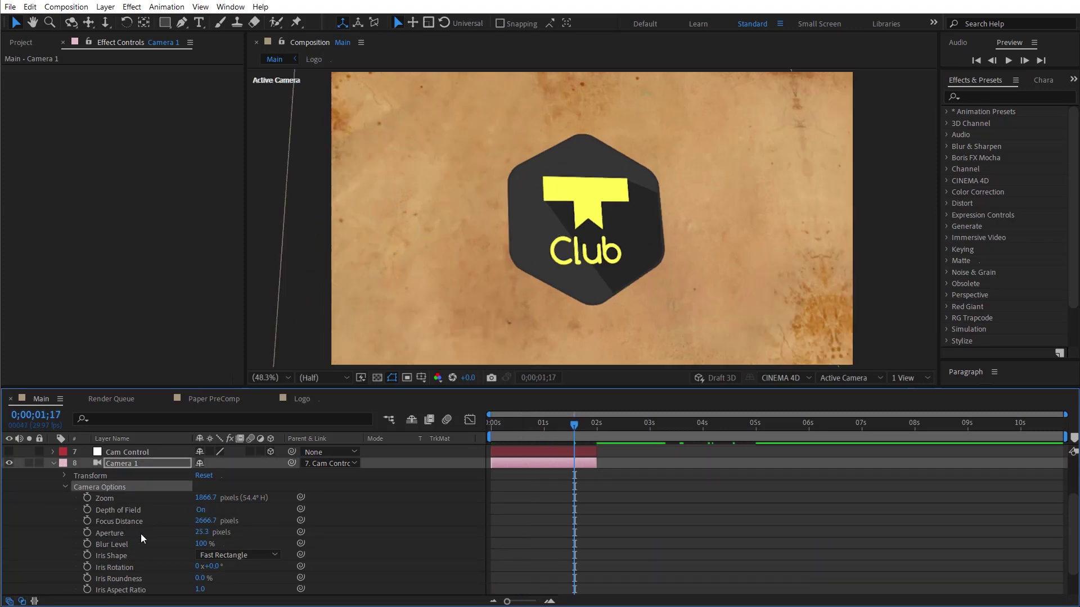
left_click_drag(202, 532, 308, 528)
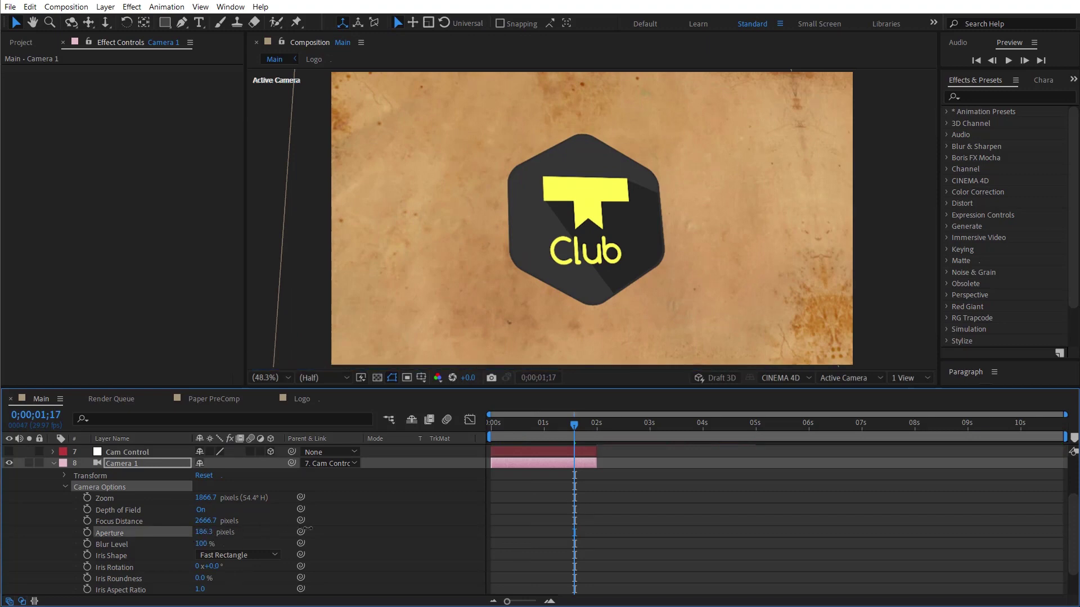
left_click_drag(325, 527, 344, 527)
left_click_drag(203, 521, 188, 524)
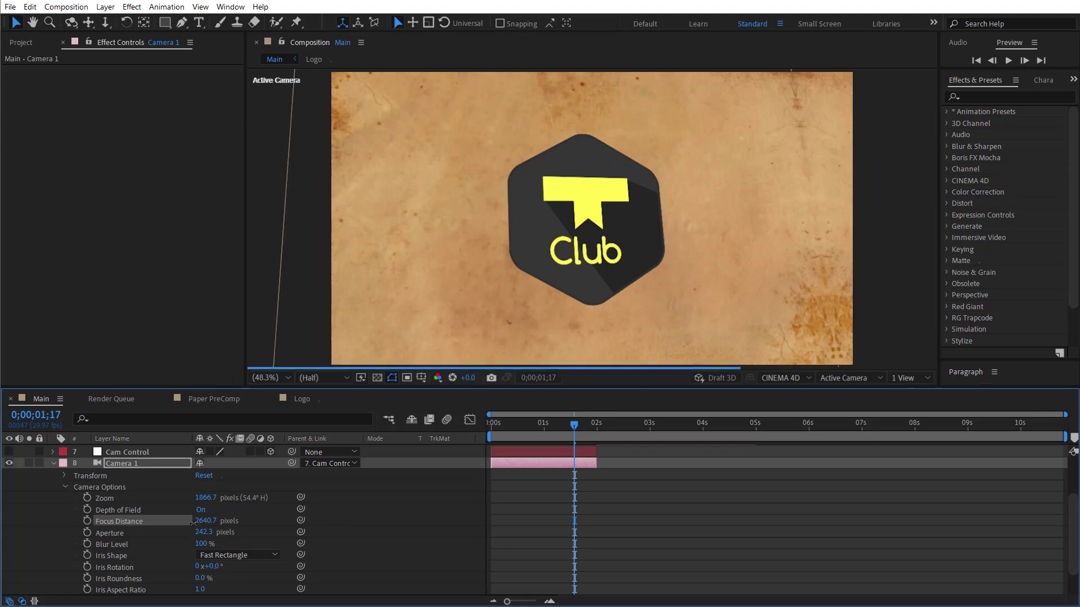
left_click_drag(229, 520, 261, 513)
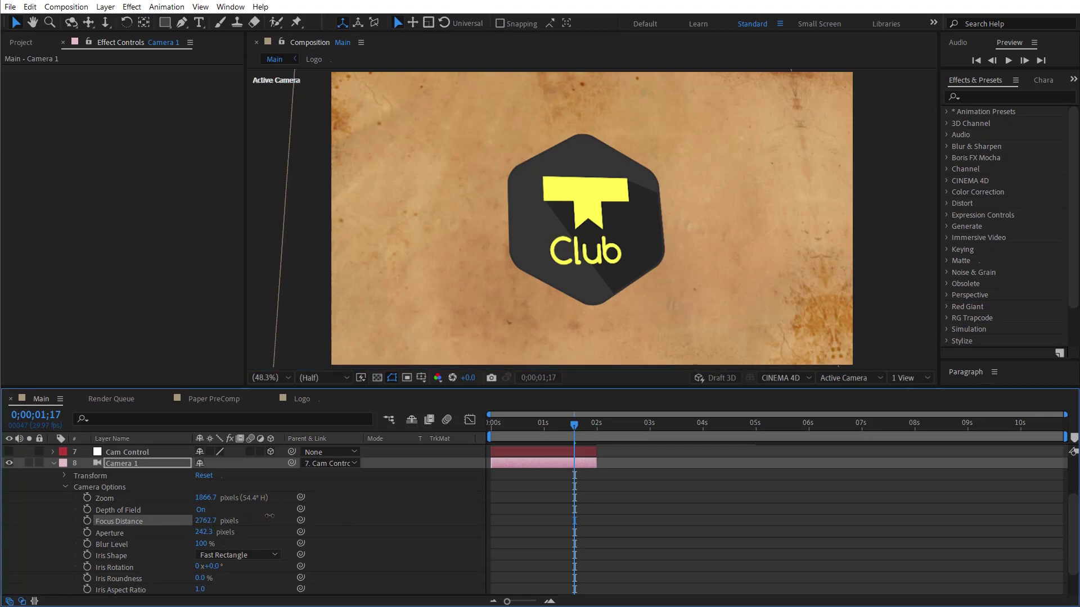
left_click(395, 502)
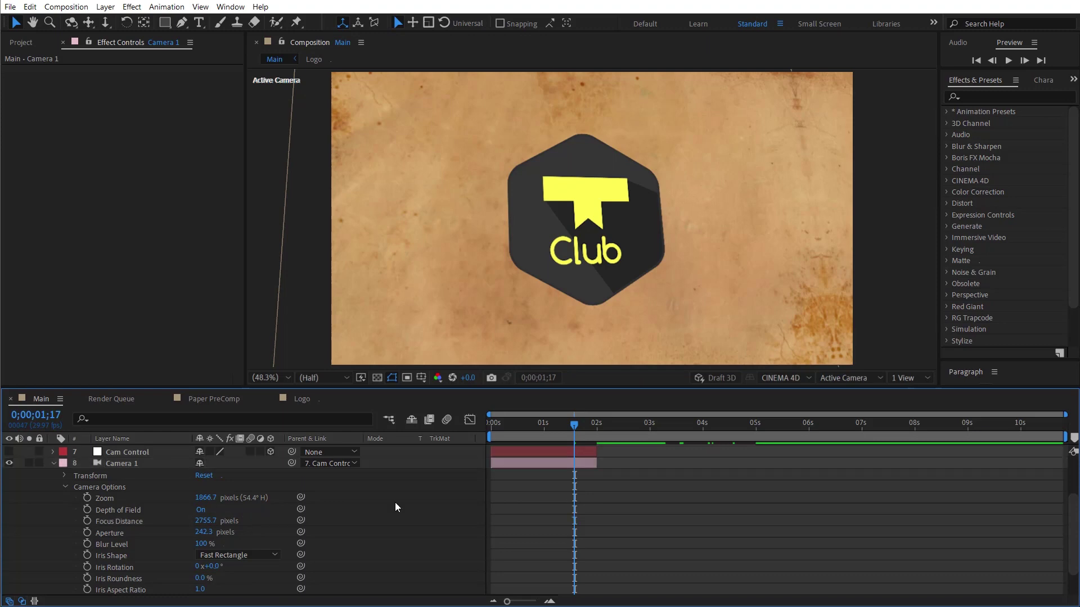
scroll(160, 472, "up", 2)
scroll(138, 483, "down", 2)
scroll(168, 506, "down", 1)
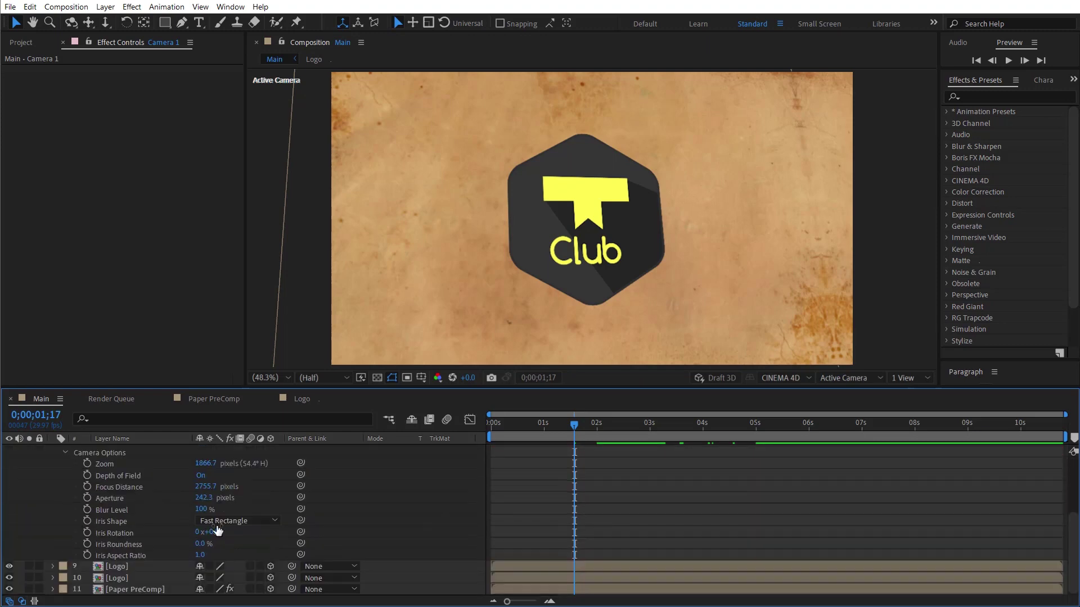
scroll(276, 537, "up", 3)
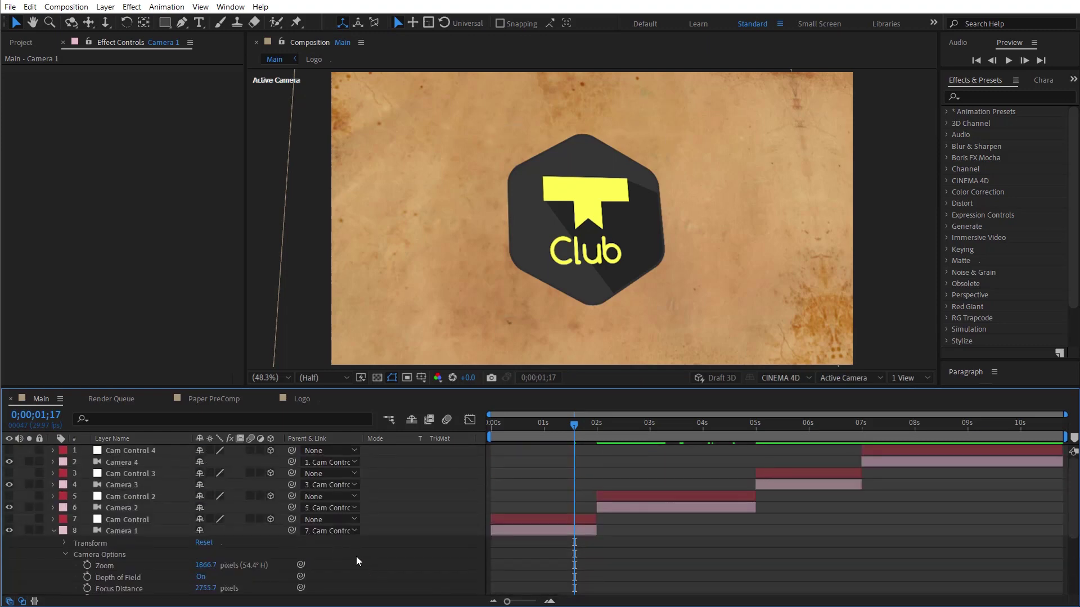
Step: Change Main's 3D renderer from CINEMA 4D to Classic 3D in Composition Settings
left_click(65, 7)
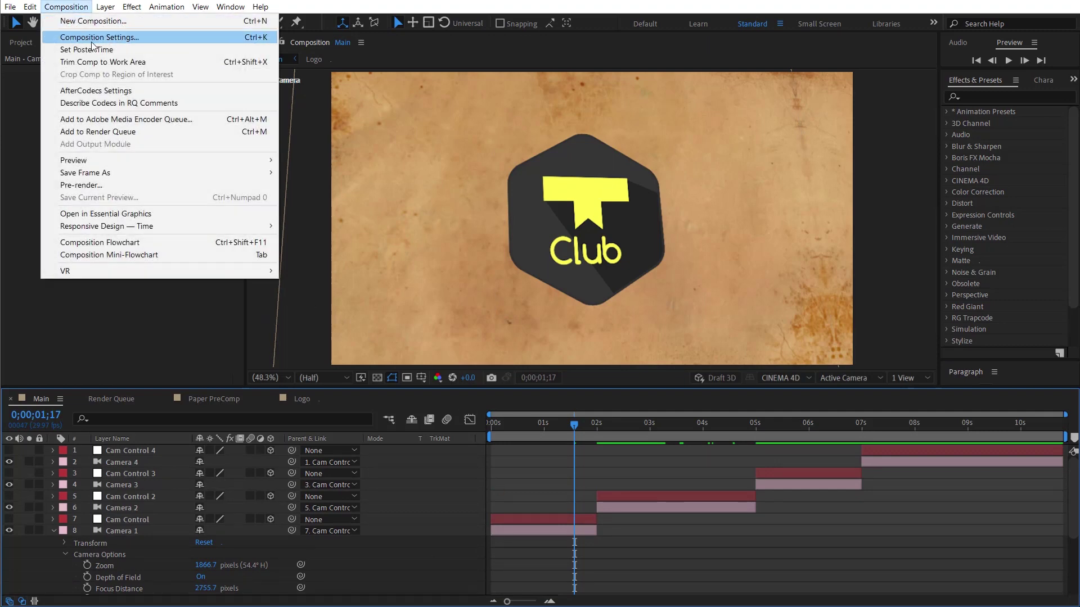
left_click(95, 37)
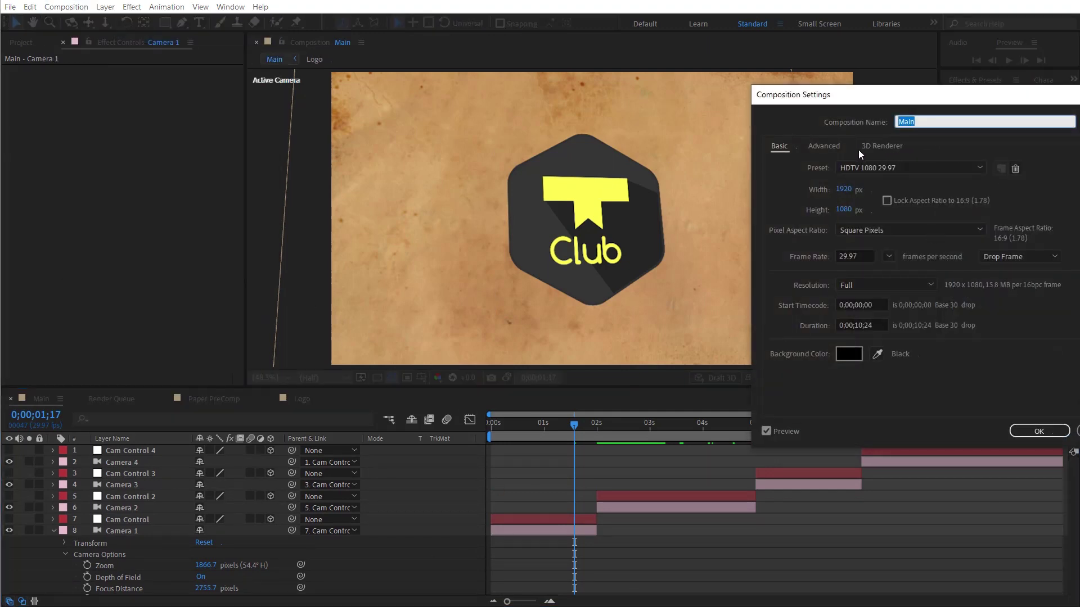
left_click(887, 147)
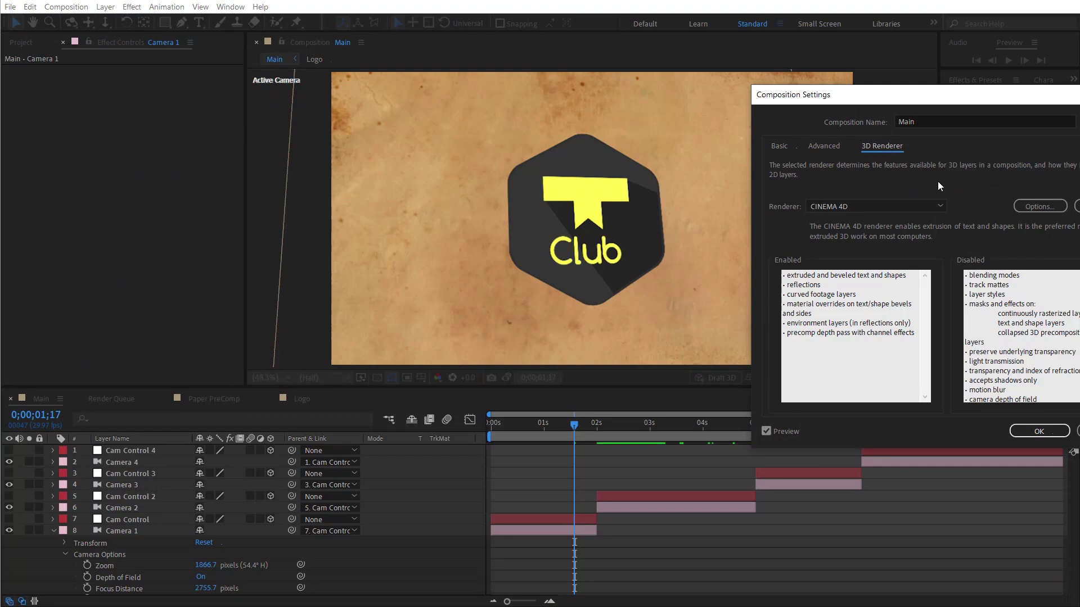
left_click(849, 206)
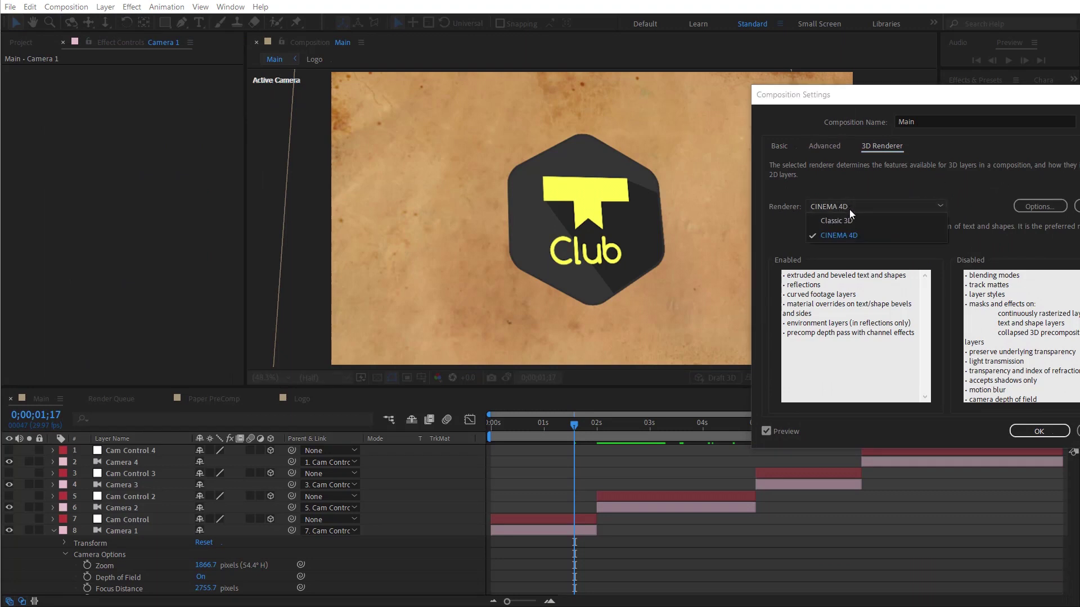
left_click(847, 221)
mouse_move(826, 100)
left_mouse_down()
mouse_move(768, 138)
mouse_move(641, 147)
left_mouse_up()
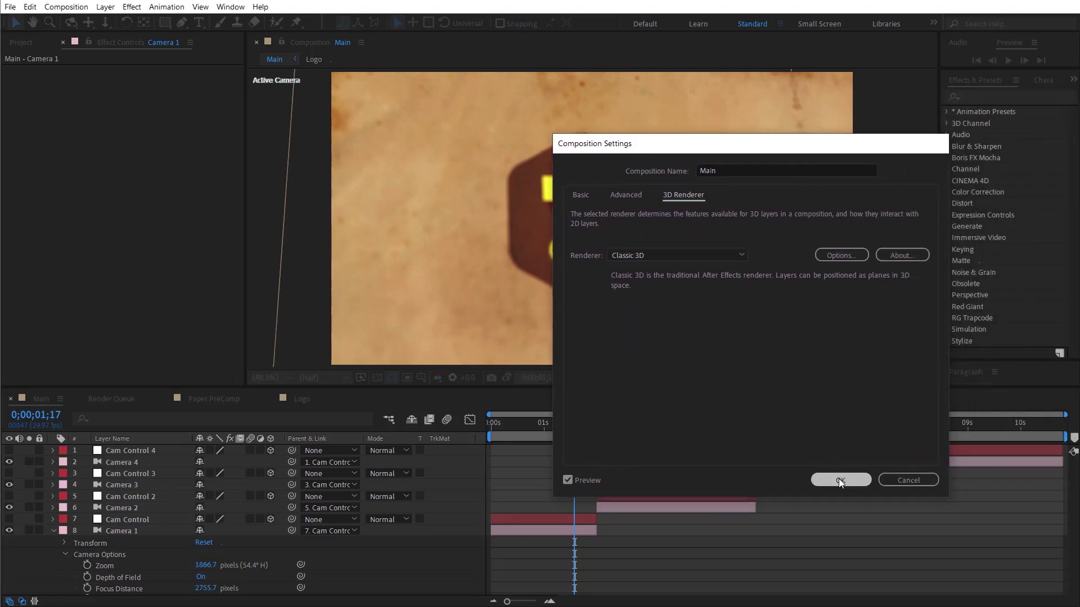
left_click(838, 481)
left_click(54, 532)
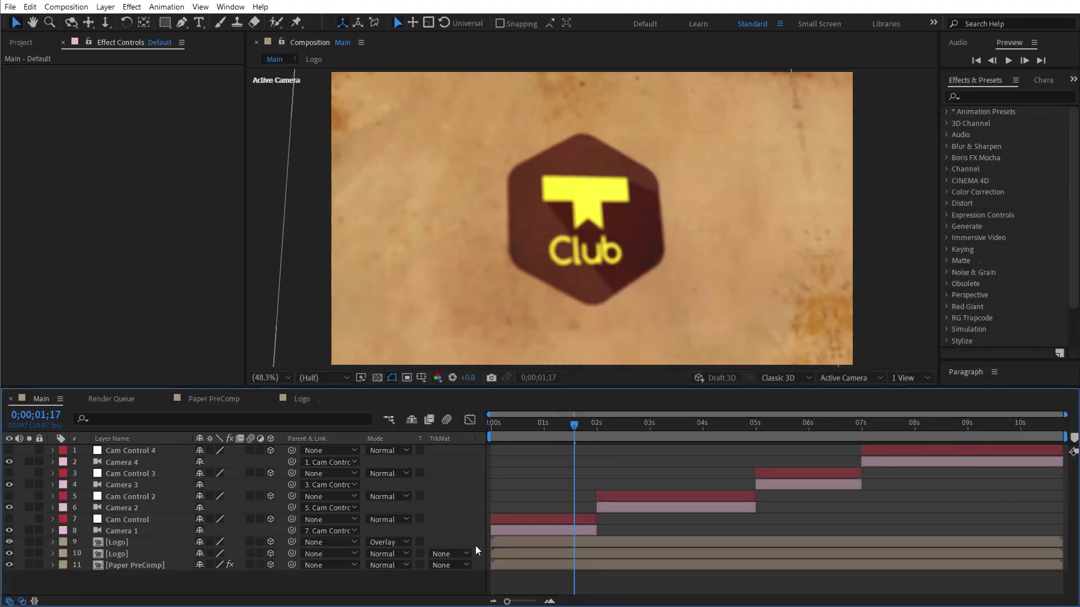
left_click_drag(560, 431, 563, 430)
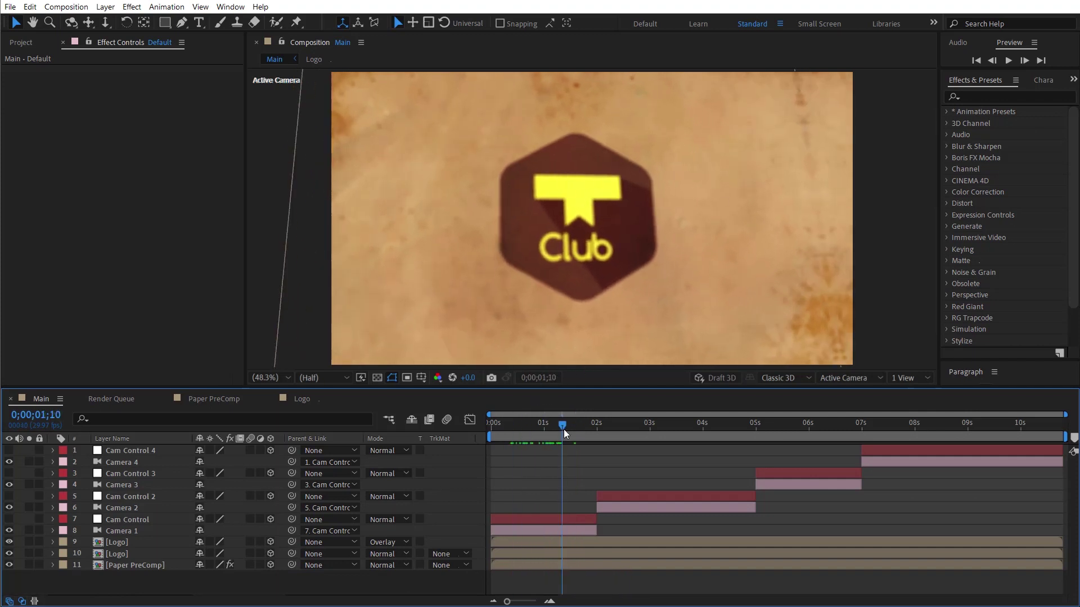
Step: Widen Camera 1's Aperture to 1058.3 px, adjust Focus Distance, and preview the first shot
left_click(132, 532)
left_click(54, 531)
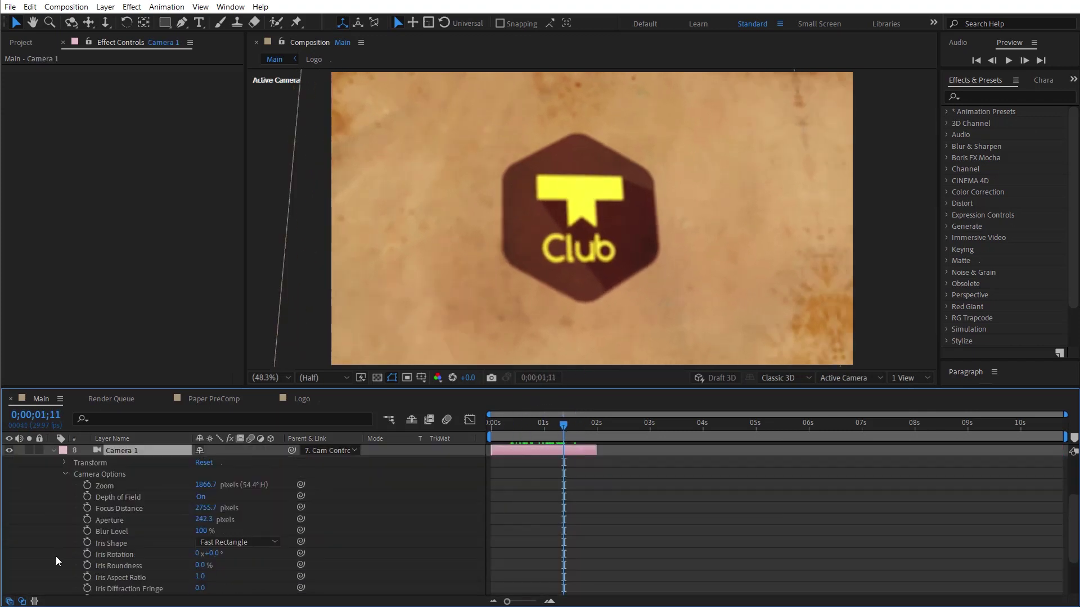
left_click_drag(205, 508, 223, 508)
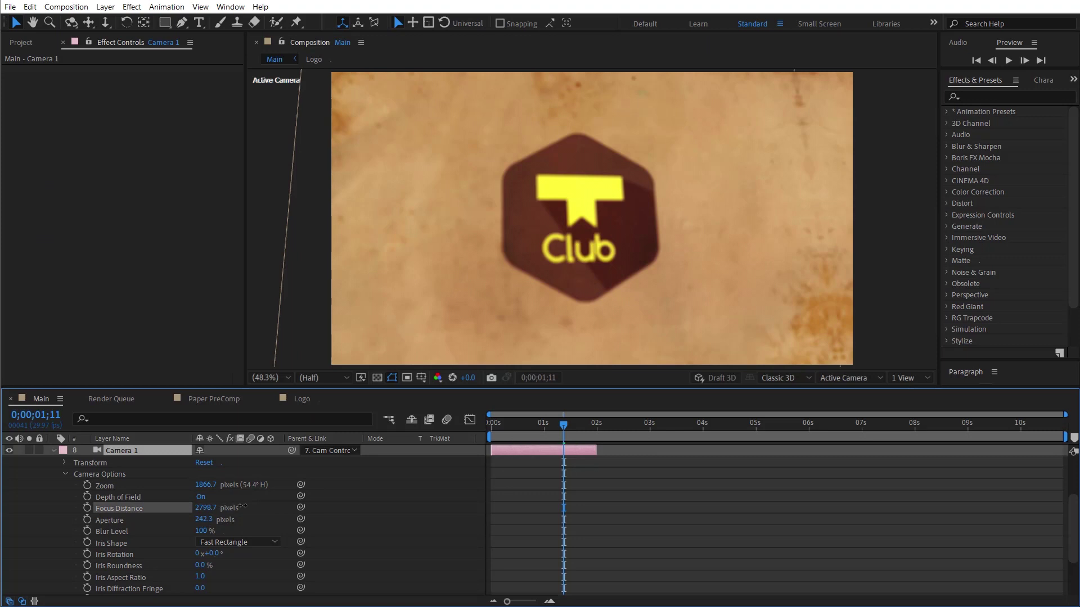
left_click_drag(192, 513, 131, 510)
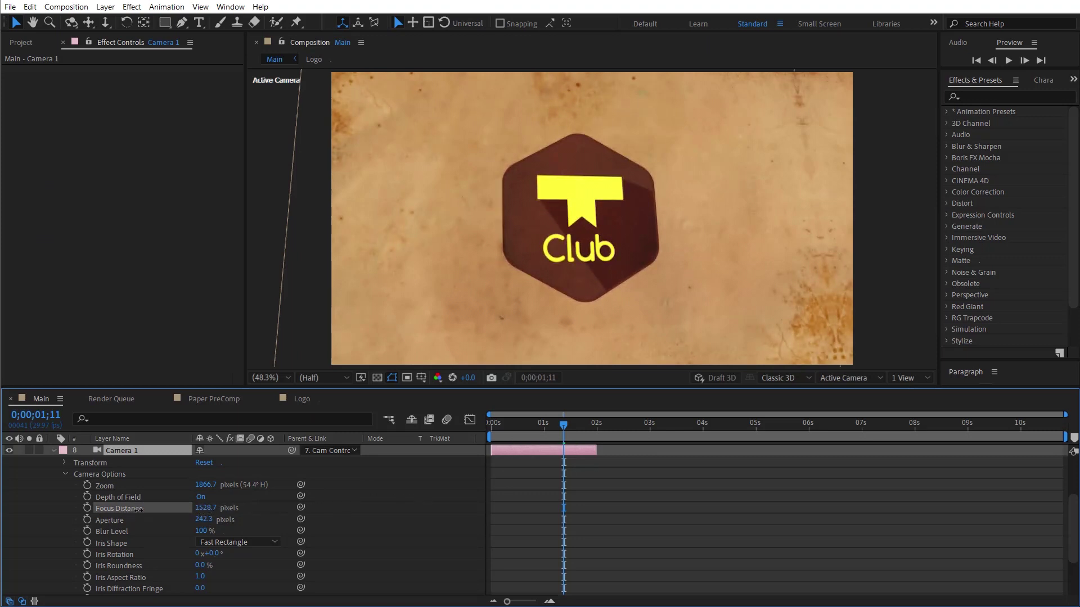
left_click_drag(202, 531, 248, 520)
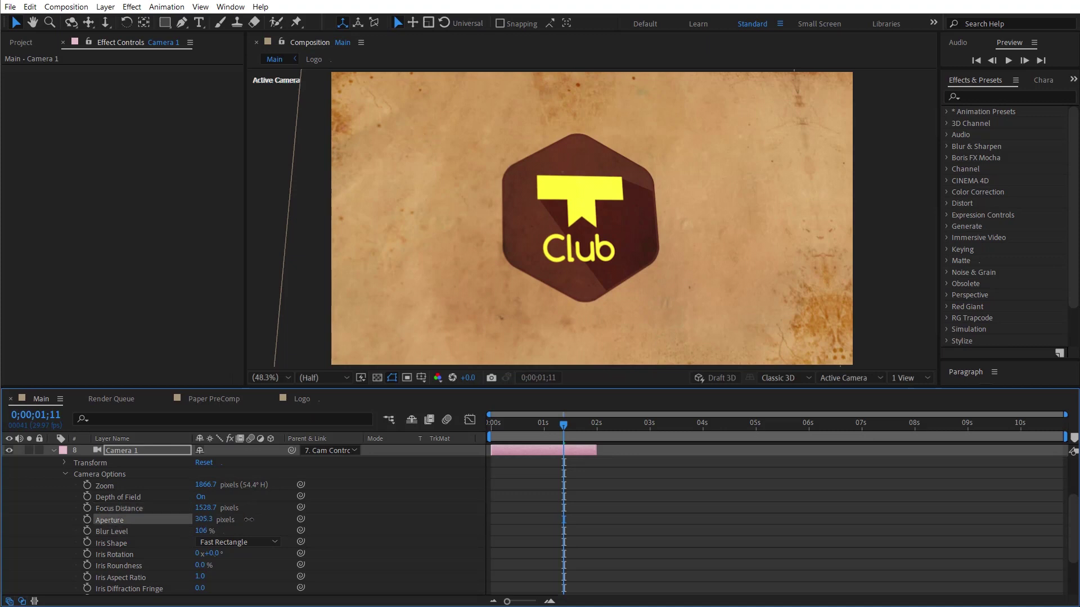
left_click_drag(545, 427, 490, 433)
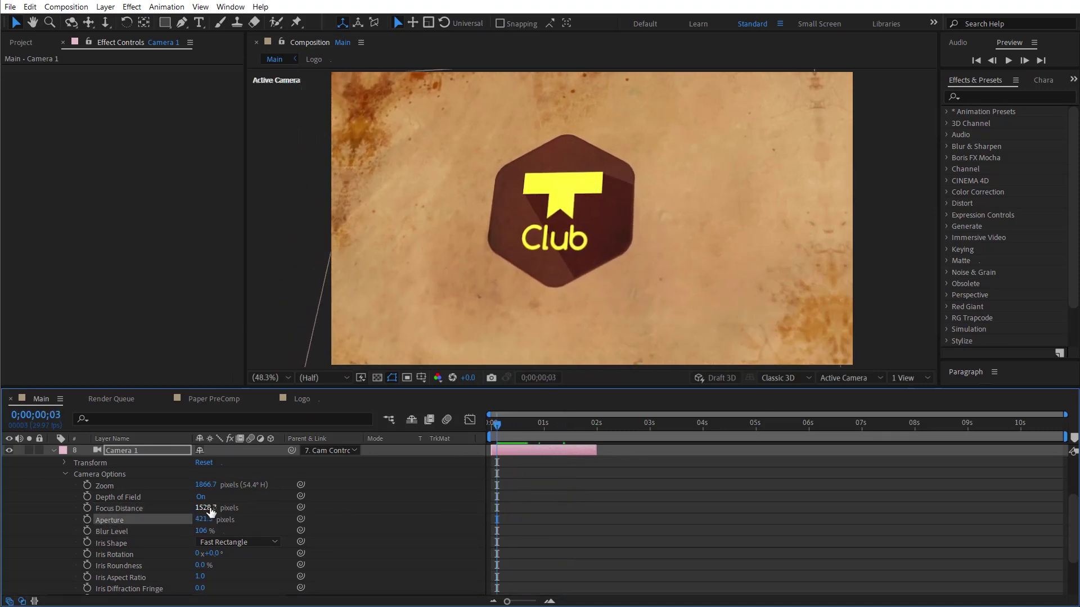
left_click_drag(206, 507, 266, 505)
scroll(192, 511, "up", 3)
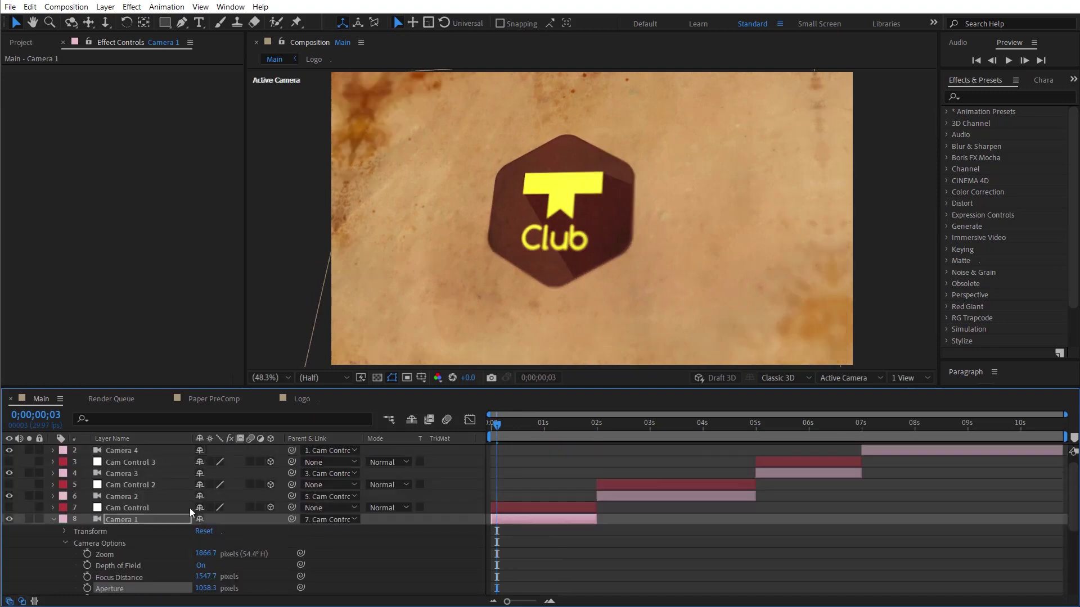
left_click(53, 519)
mouse_move(504, 429)
left_mouse_down()
mouse_move(594, 441)
mouse_move(572, 449)
left_mouse_up()
Step: Keyframe Focus Distance from 1547.7 px near 0;19 to 1236.7 px at 1;22
left_click(52, 531)
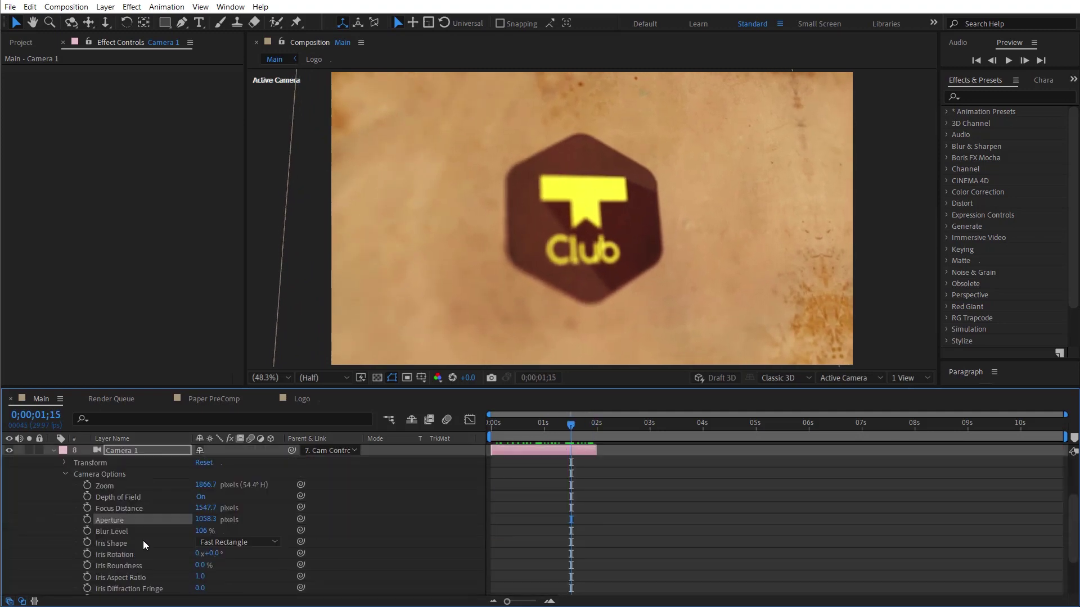
left_click(87, 508)
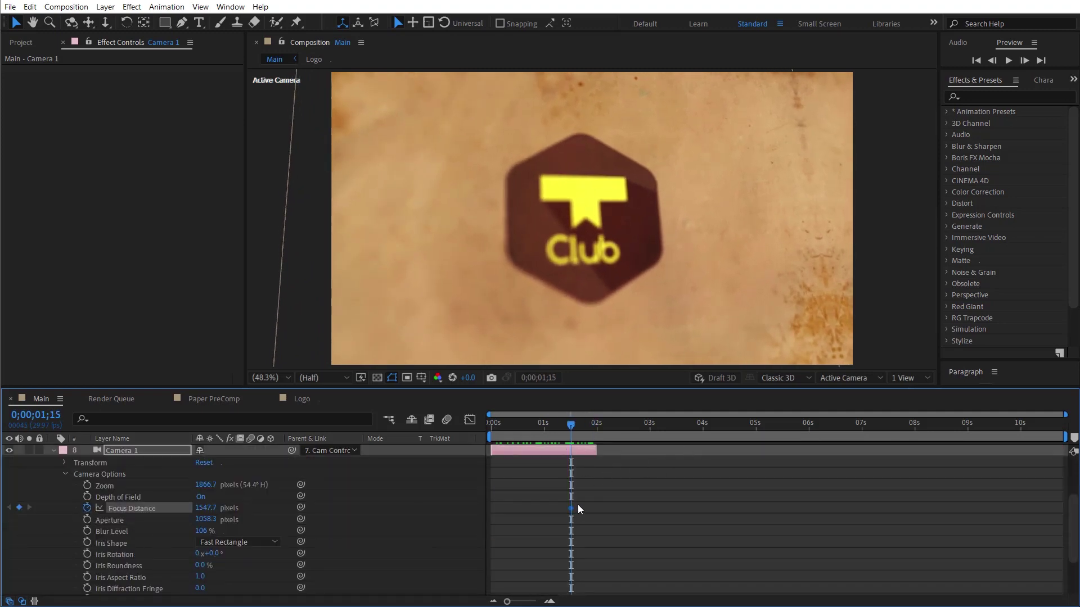
left_click_drag(572, 425, 583, 425)
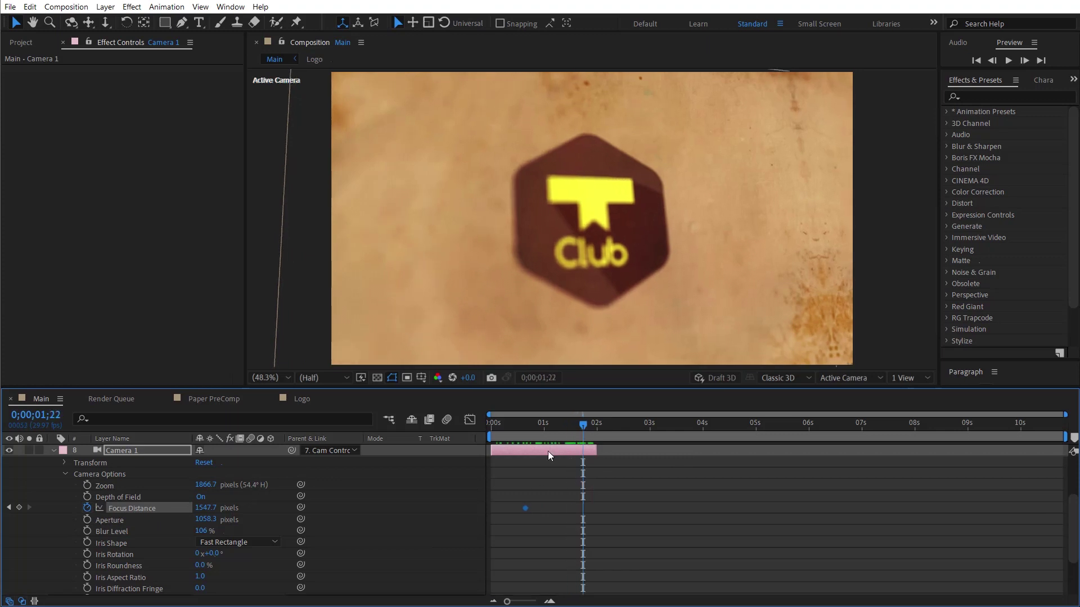
left_click_drag(229, 506, 32, 519)
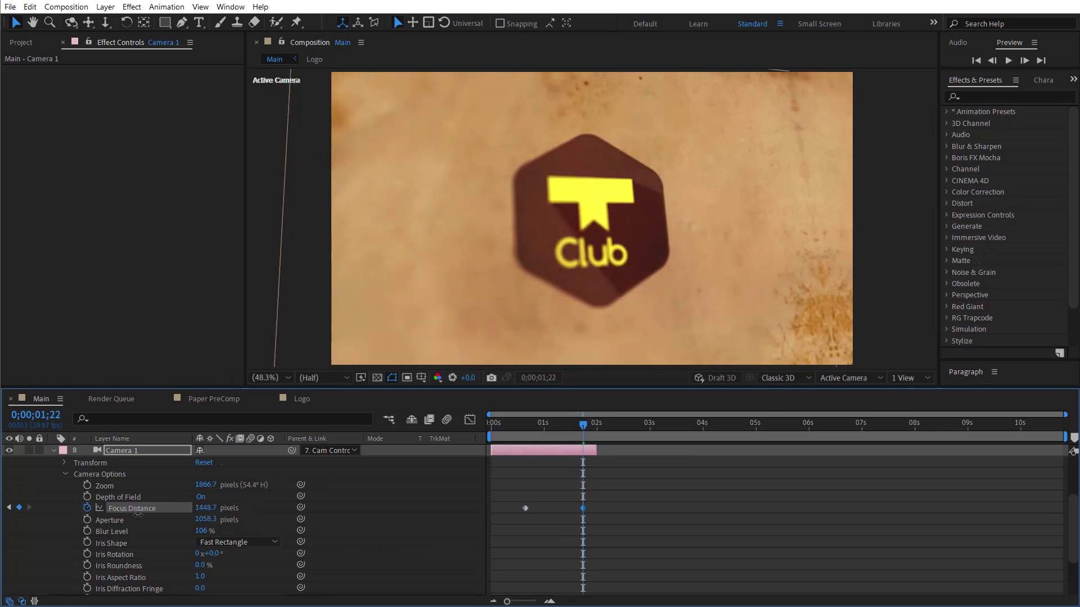
mouse_move(200, 509)
left_mouse_down()
mouse_move(210, 507)
mouse_move(186, 513)
left_mouse_up()
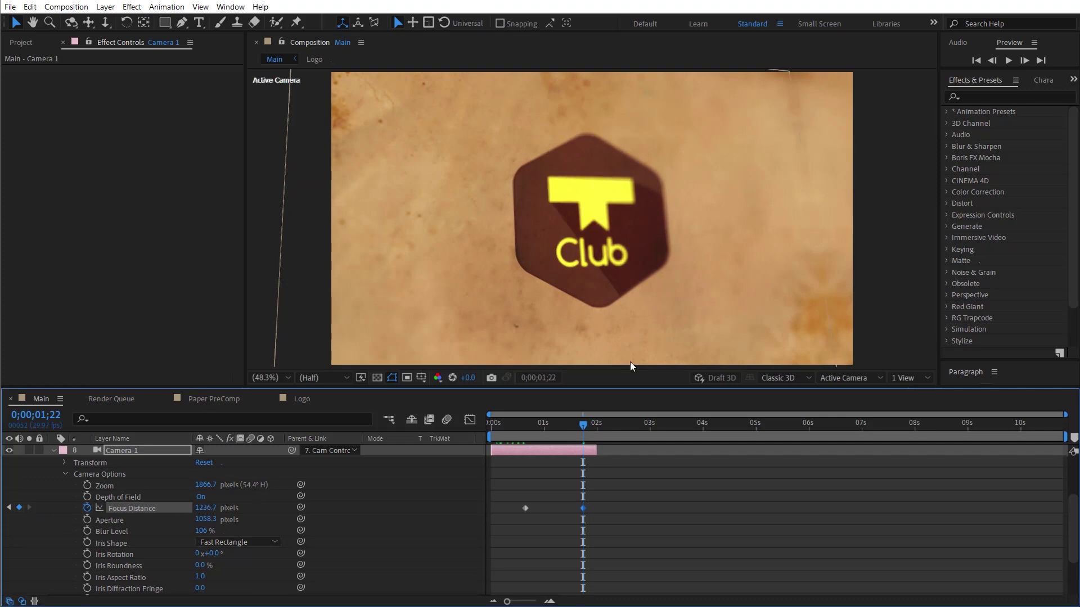
left_click_drag(583, 426, 464, 445)
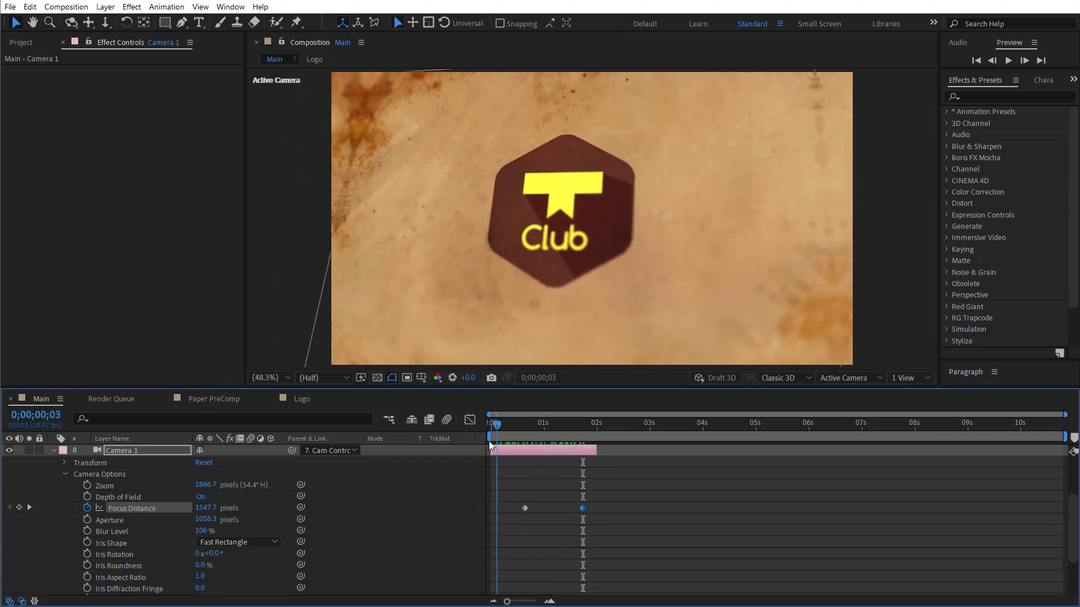
key("k")
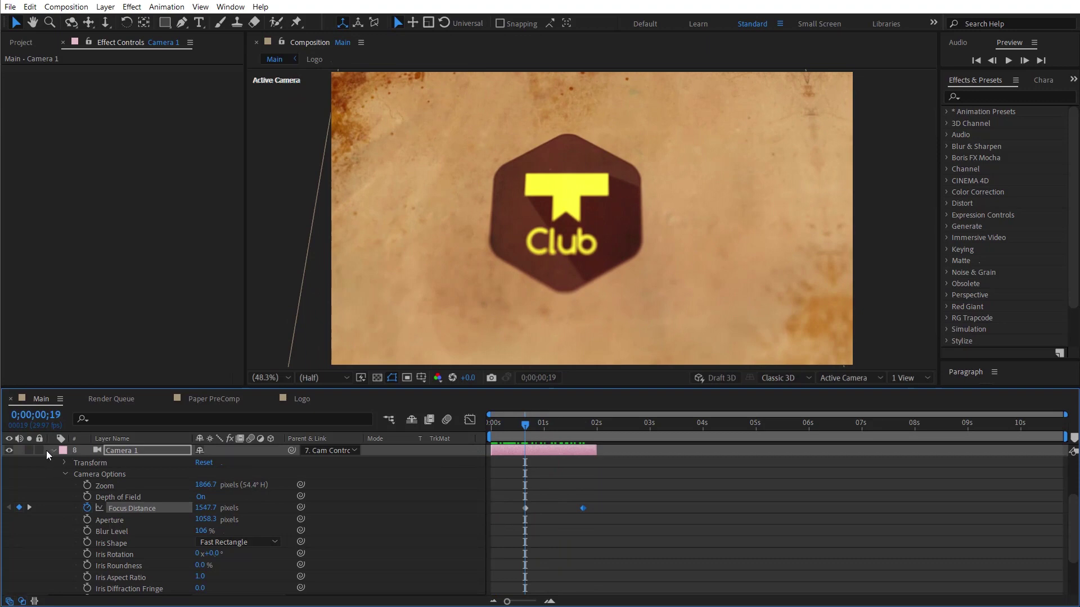
key("u")
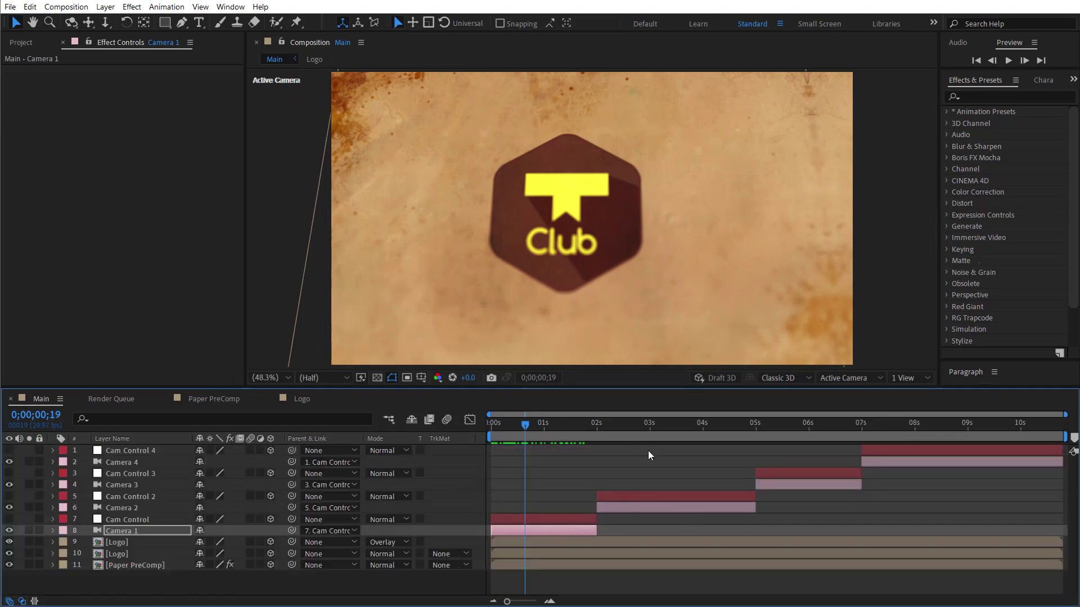
left_click_drag(590, 420, 656, 497)
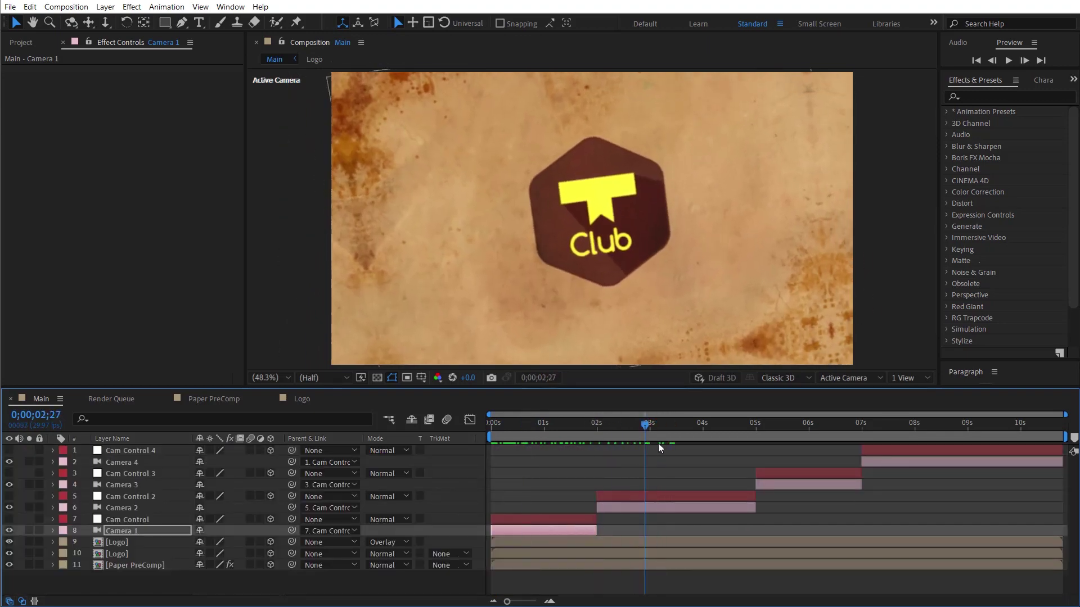
Step: Select Camera 2 and scrub the timeline to preview its move through the shot
left_click(661, 507)
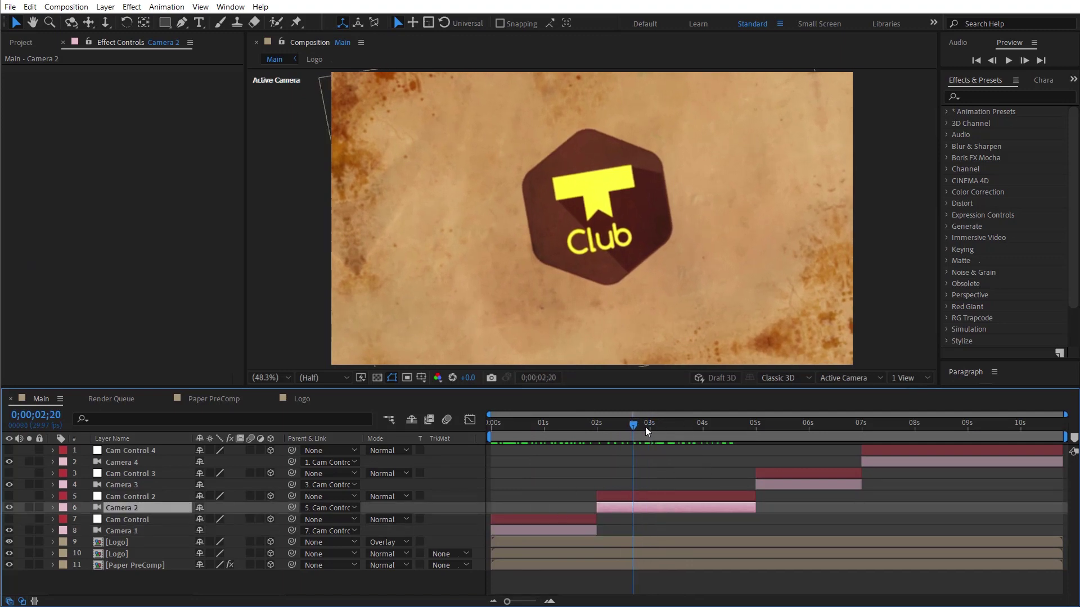
left_click_drag(646, 426, 760, 430)
left_click(681, 434)
left_click(545, 444)
left_click_drag(546, 443, 566, 437)
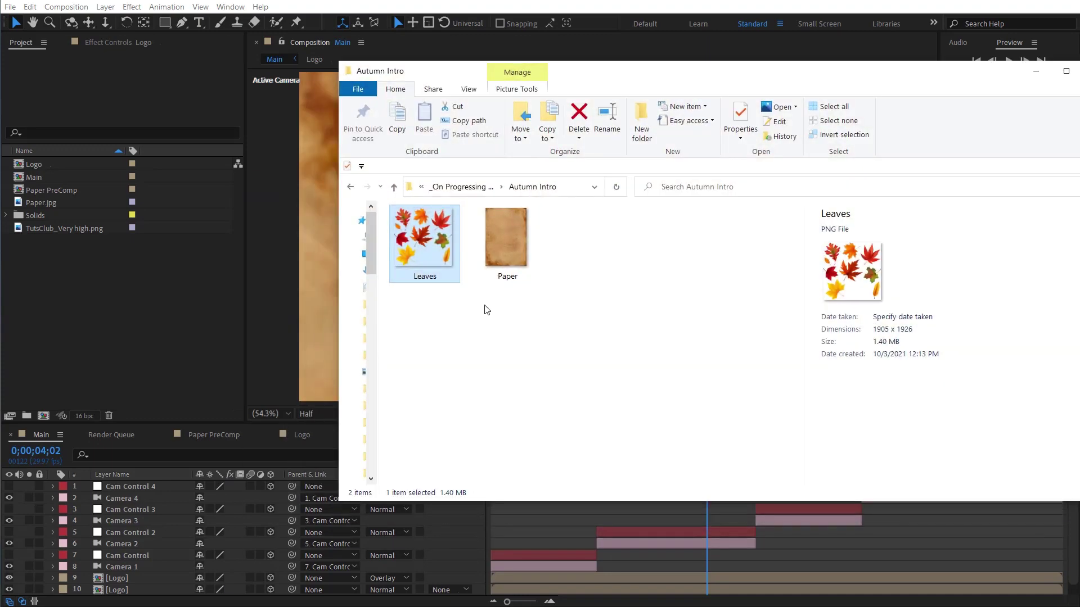
Step: Drag Leaves.png from File Explorer into the Project panel
left_click(486, 310)
left_click(438, 269)
left_click_drag(430, 274, 82, 305)
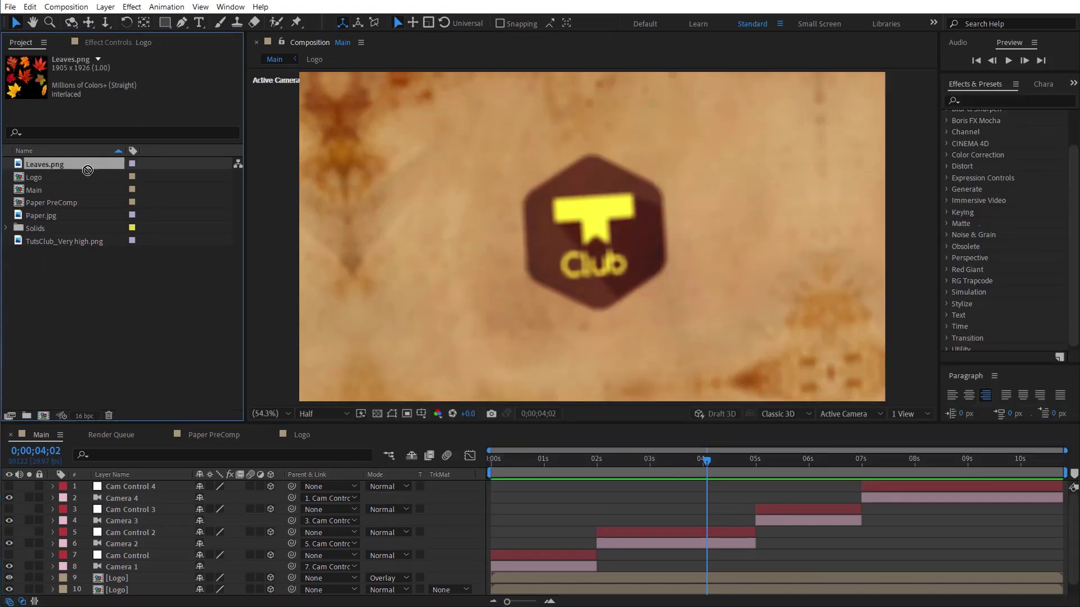
Step: Add Leaves.png to the top of Main, pre-compose it as 'Leaves', and open that precomp
left_click_drag(89, 164, 242, 480)
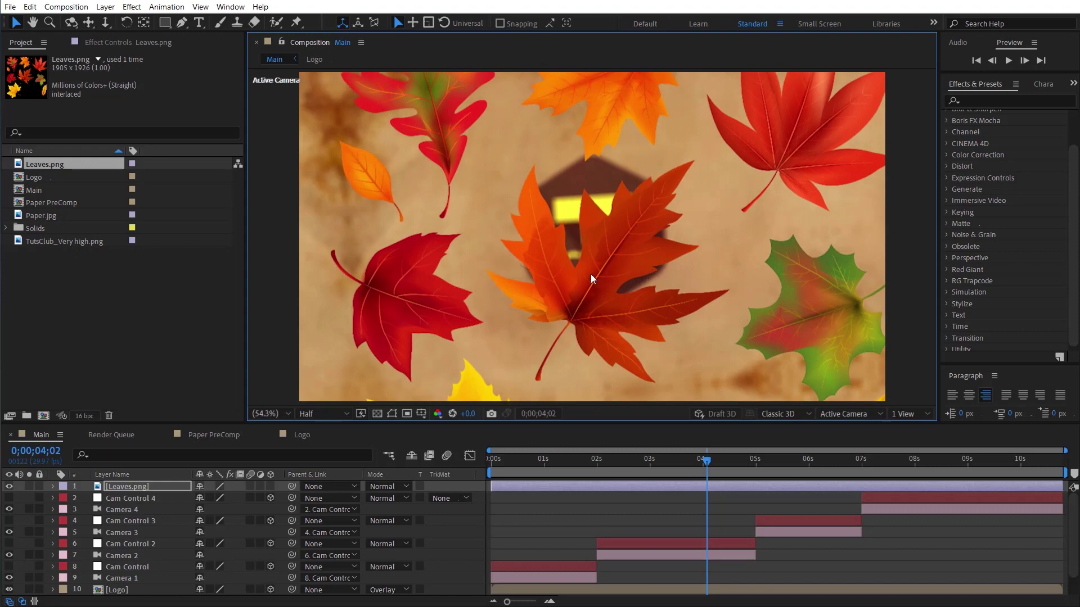
left_click(134, 487)
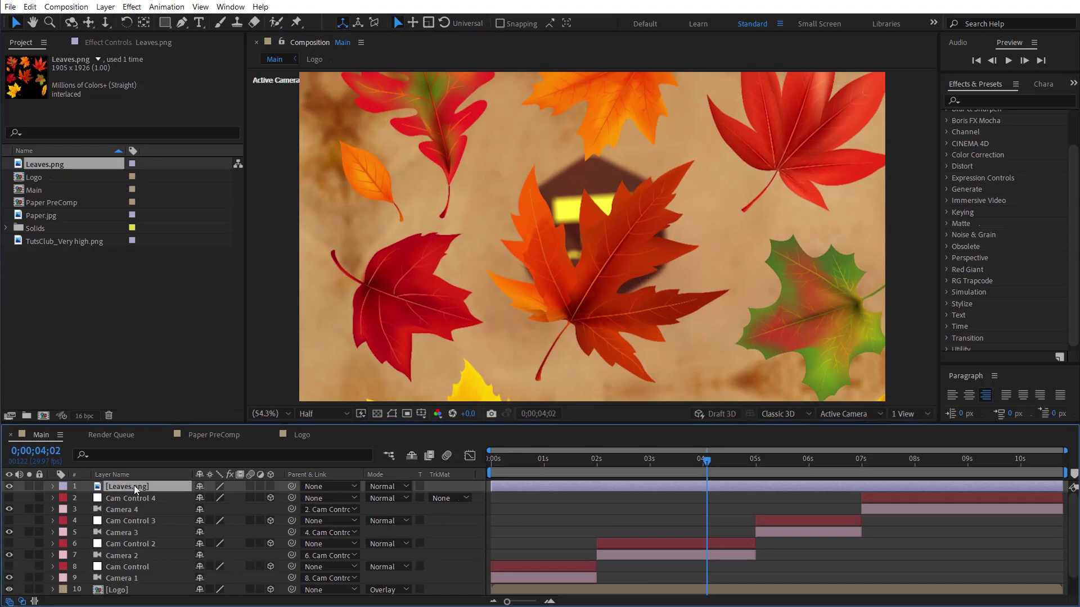
key("ctrl+shift+c")
left_click_drag(718, 238, 665, 236)
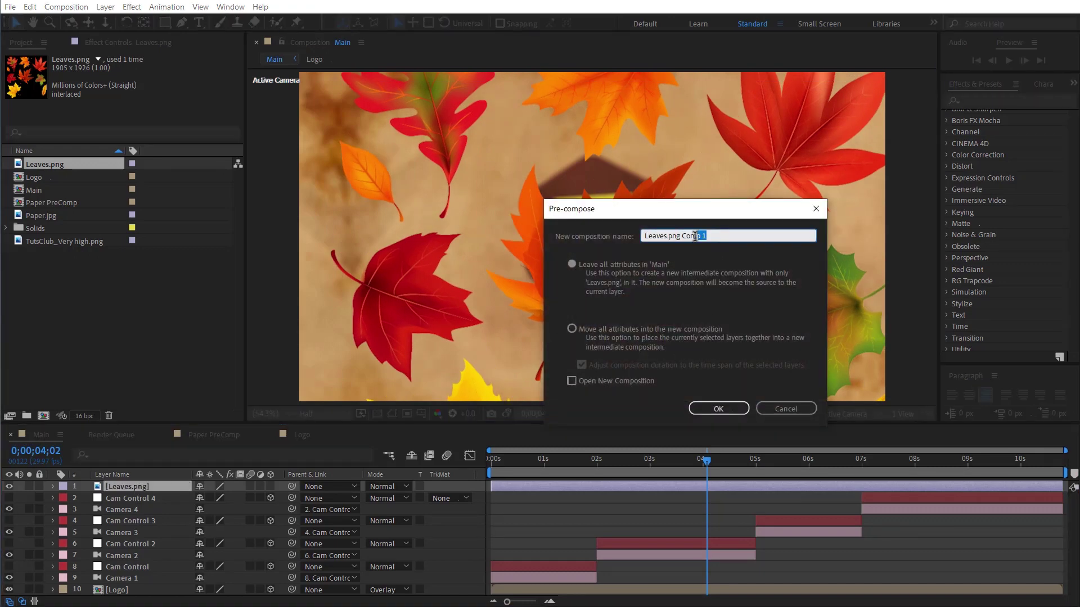
key("BackSpace")
key("Return")
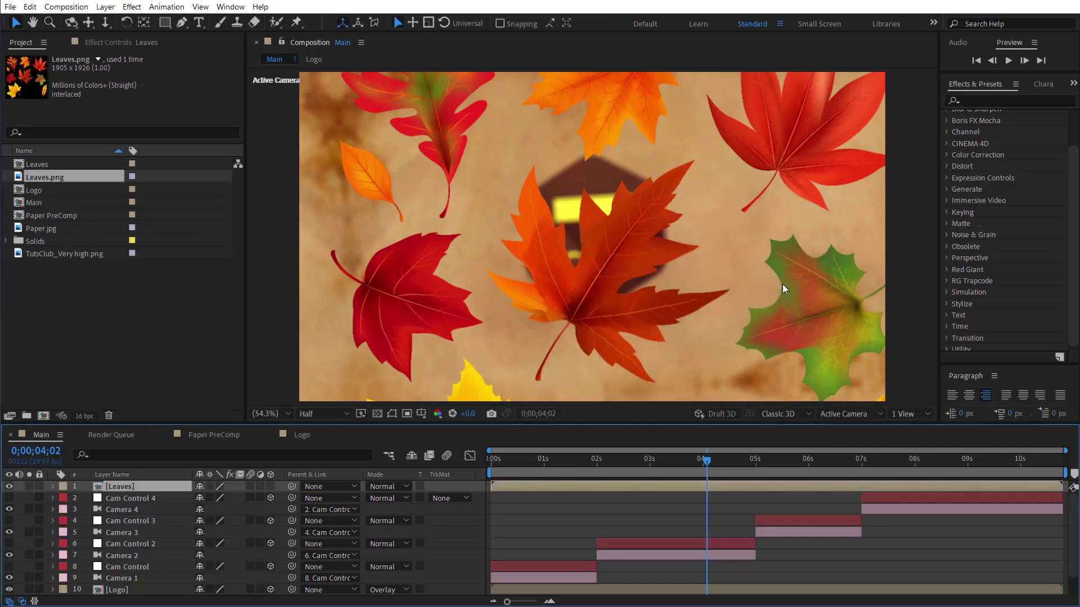
double_click(156, 488)
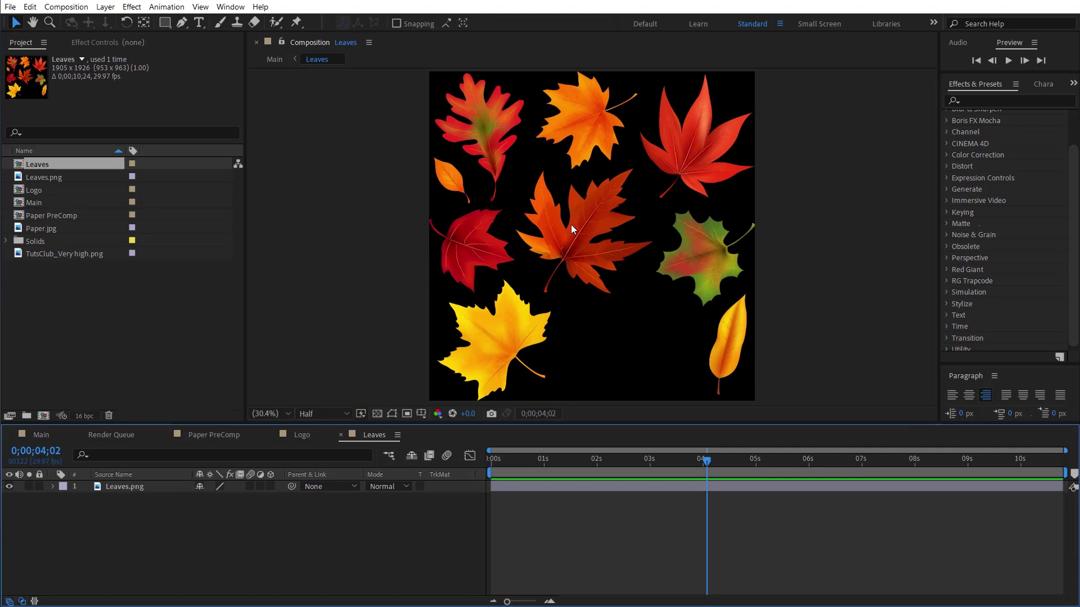
Step: Mask the top-left leaf with the Pen tool and rename that layer 1
left_click(150, 489)
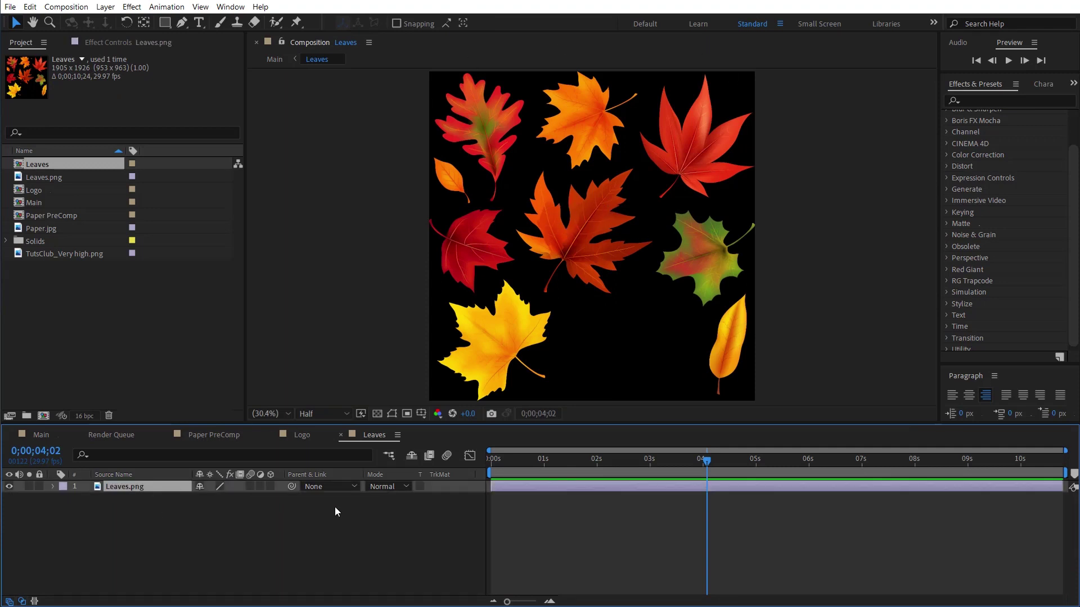
left_click(182, 23)
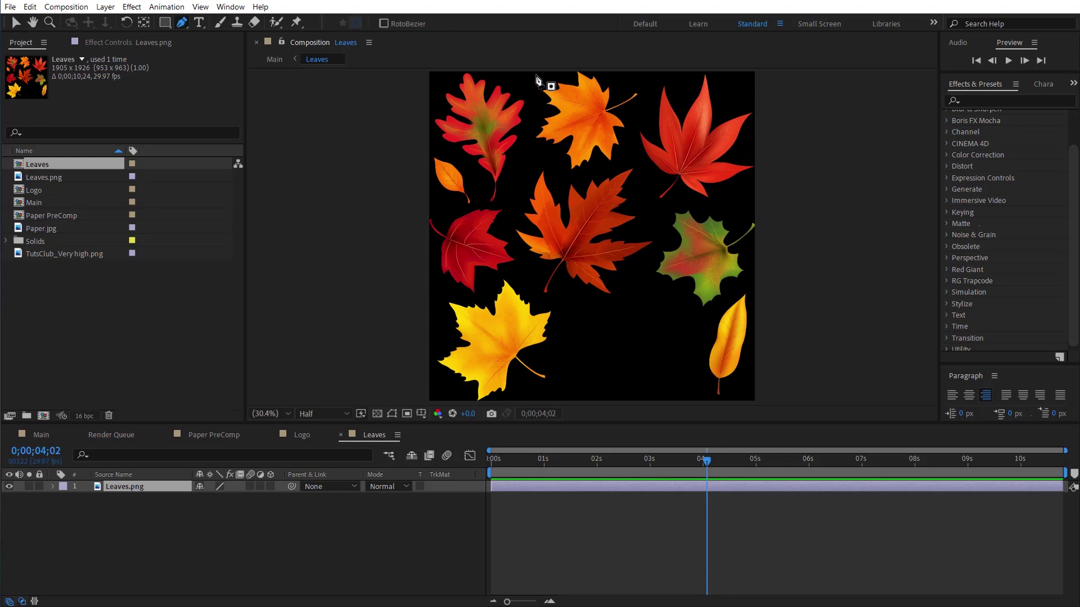
key("comma")
key("comma")
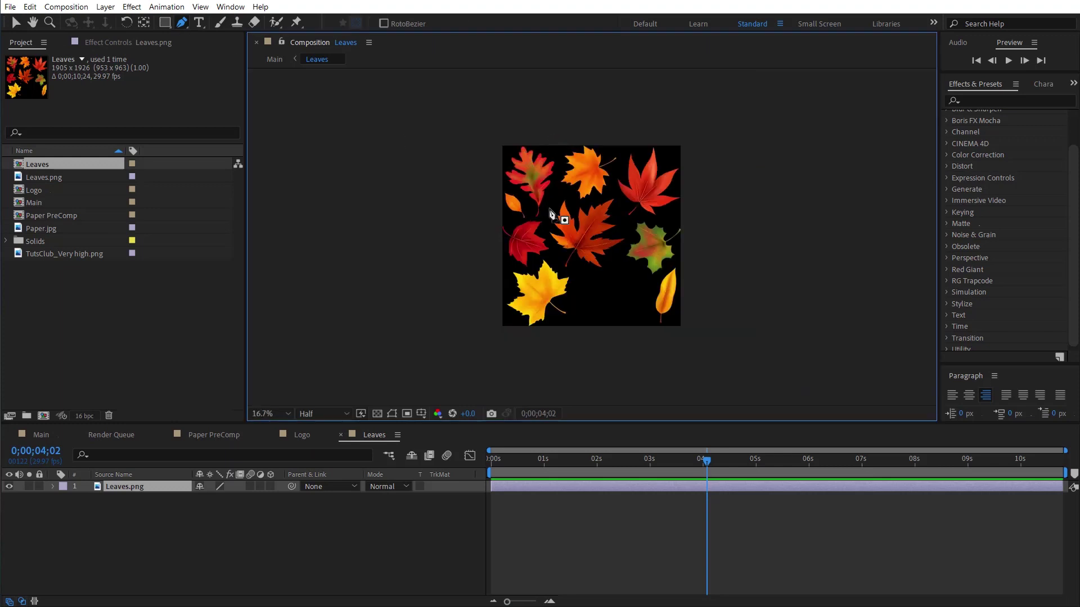
left_click_drag(518, 426, 517, 444)
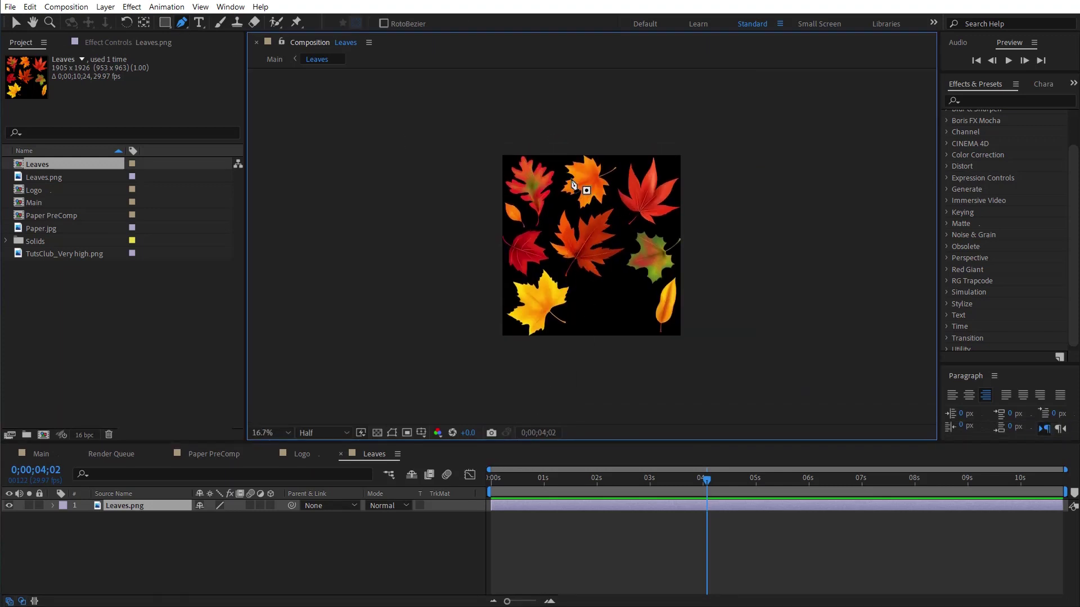
left_click(559, 181)
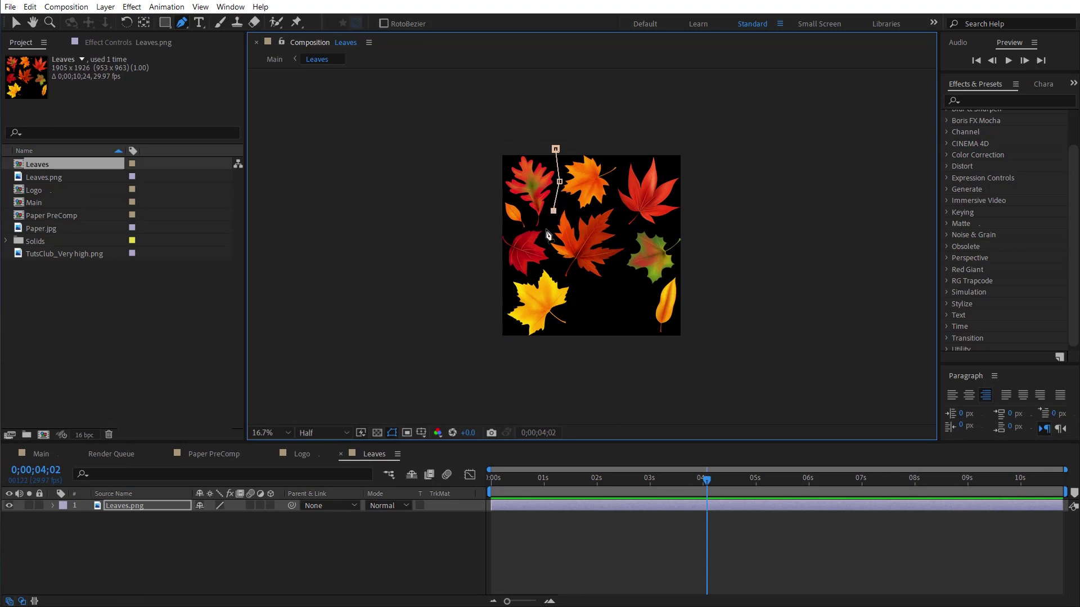
left_click(510, 198)
left_click(505, 136)
left_click(556, 149)
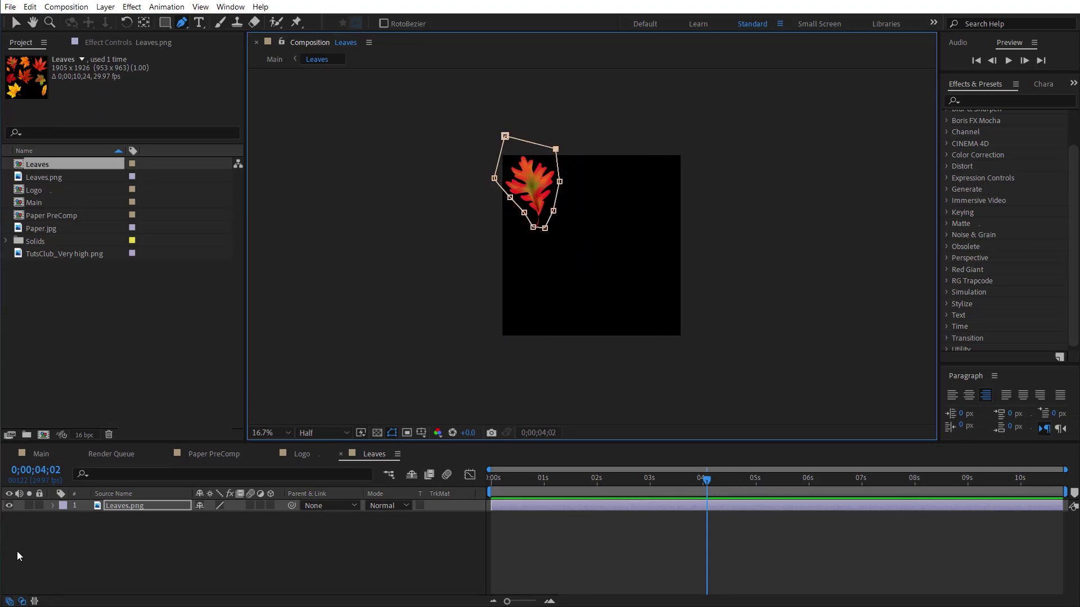
left_click(140, 505)
key("Return")
type("1")
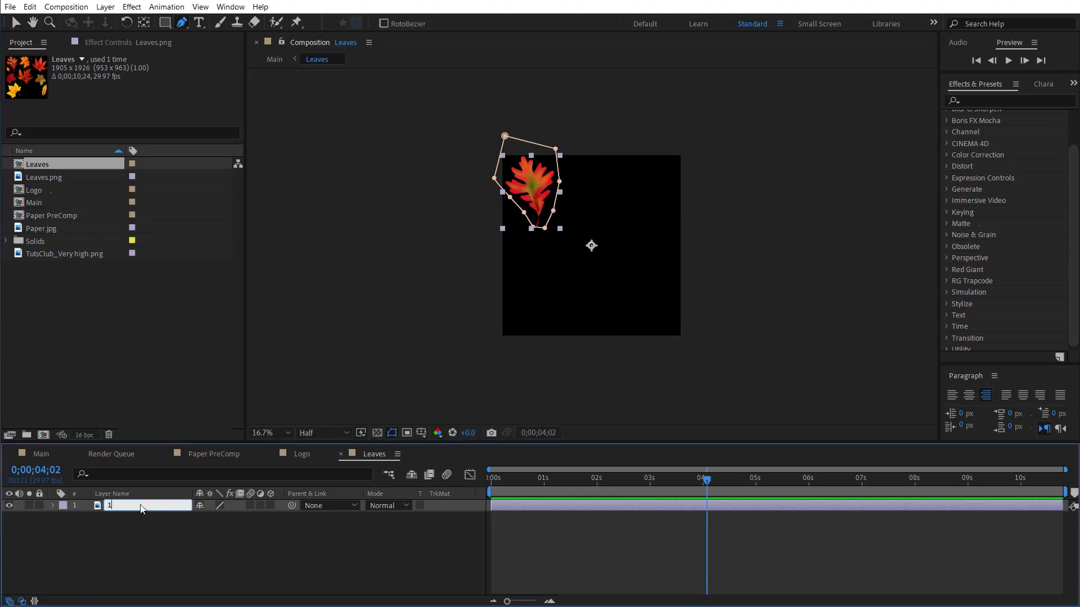
key("Return")
Step: Duplicate the leaf layer, delete its mask, and mask the orange leaf instead
key("ctrl+d")
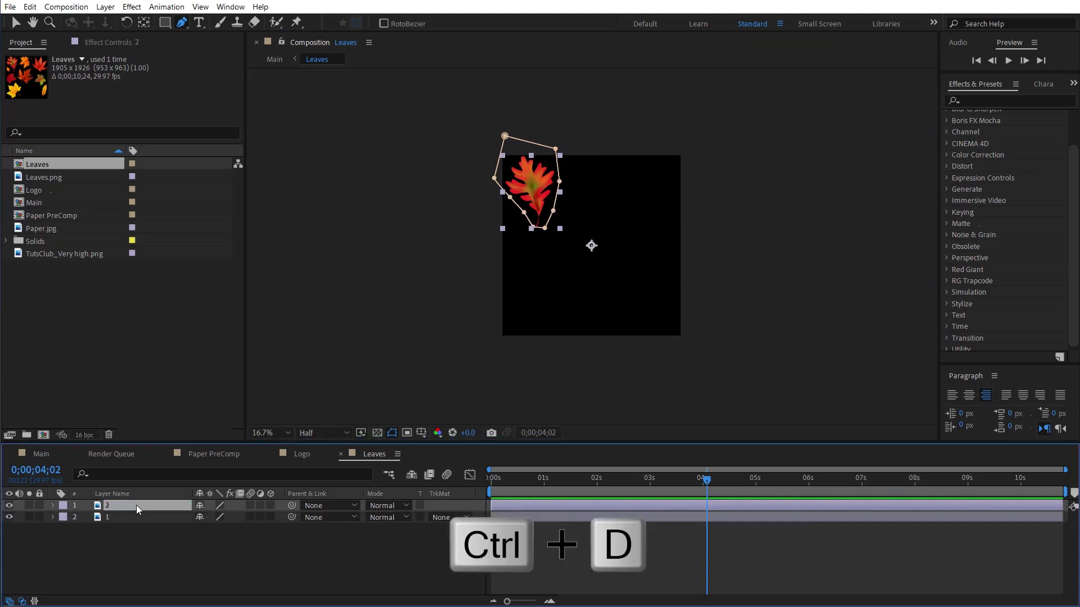
key("m")
left_click(126, 516)
key("Delete")
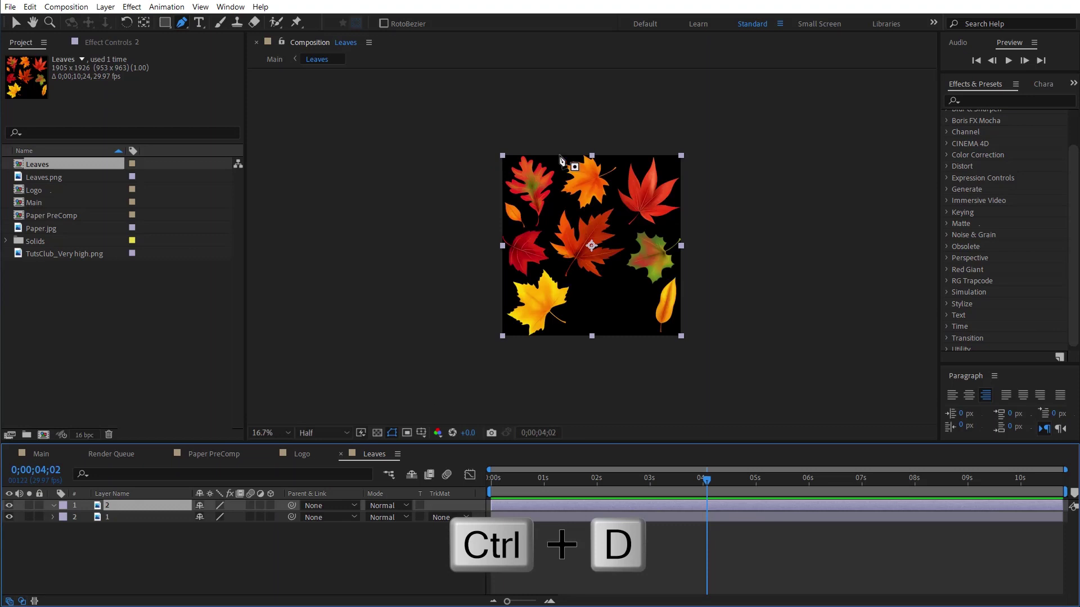
left_click(561, 148)
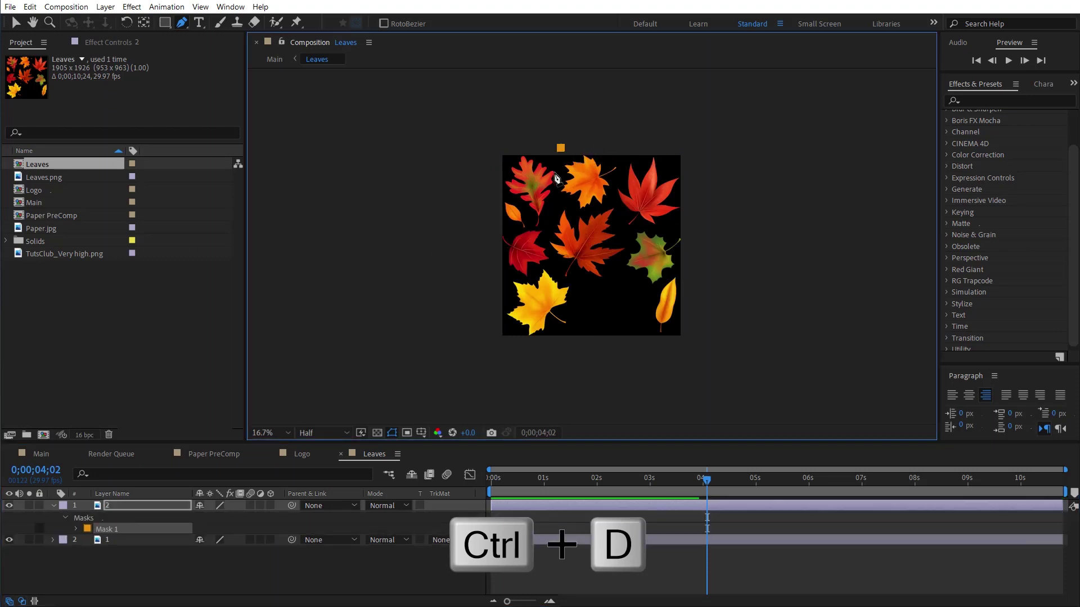
left_click(559, 173)
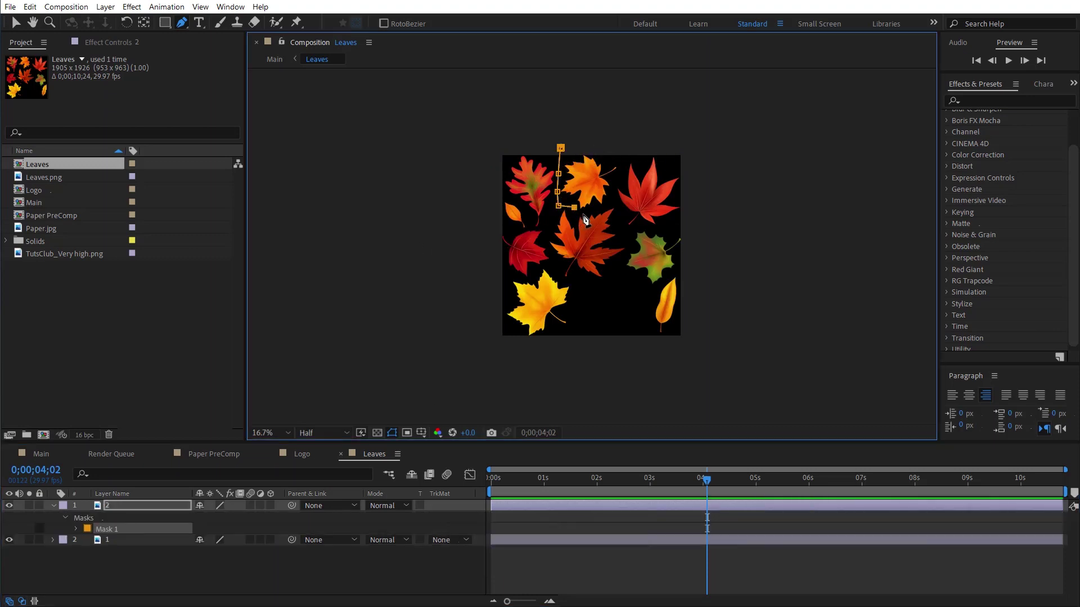
left_click(609, 206)
left_click(615, 189)
left_click(619, 172)
left_click(626, 146)
left_click(587, 141)
left_click(561, 148)
Step: Duplicate again, remove the copied mask, and mask the red maple leaf
key("ctrl+d")
key("Delete")
left_click(626, 146)
left_click(623, 169)
left_click(614, 190)
left_click(640, 227)
left_click(626, 147)
Step: Duplicate and mask the remaining leaves until seven single-leaf layers exist
key("ctrl+d")
key("Delete")
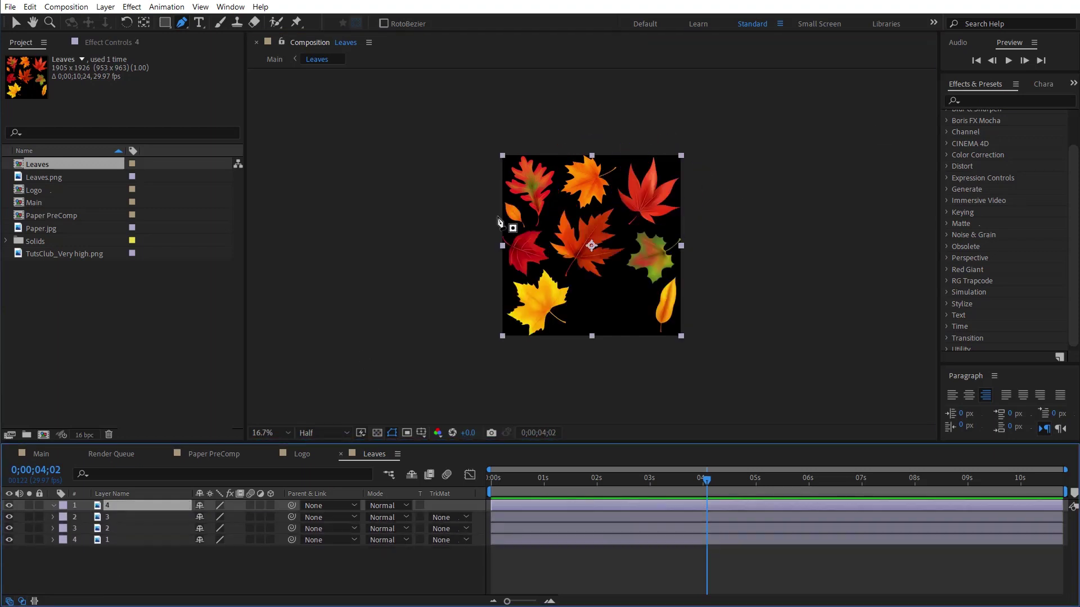
key("ctrl+d")
key("Delete")
left_click(514, 200)
left_click(513, 200)
key("ctrl+d")
key("ctrl+d")
key("ctrl+a")
left_click(212, 587)
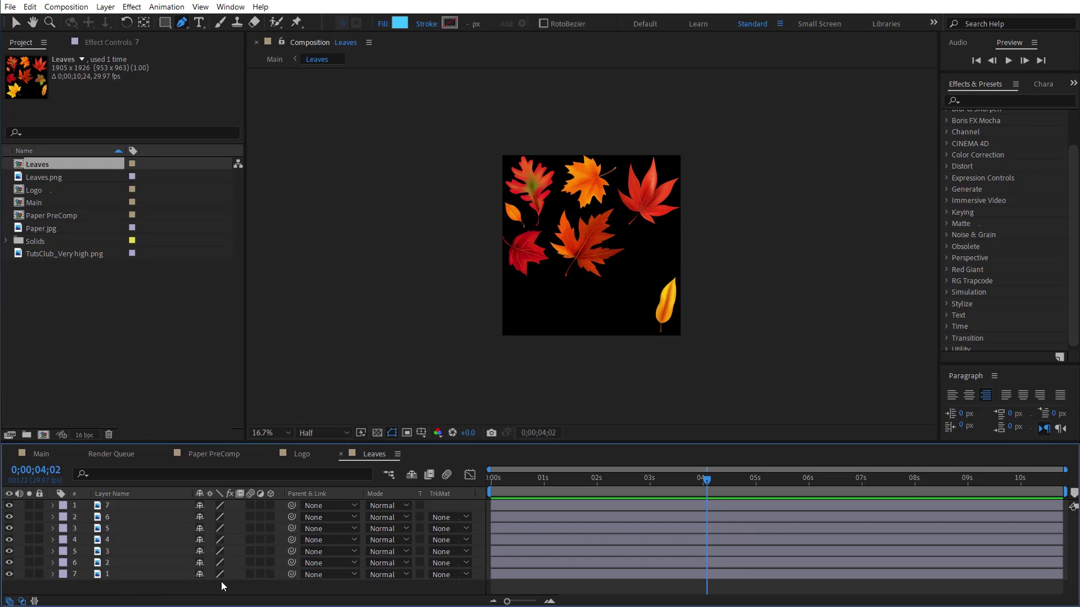
left_click(15, 22)
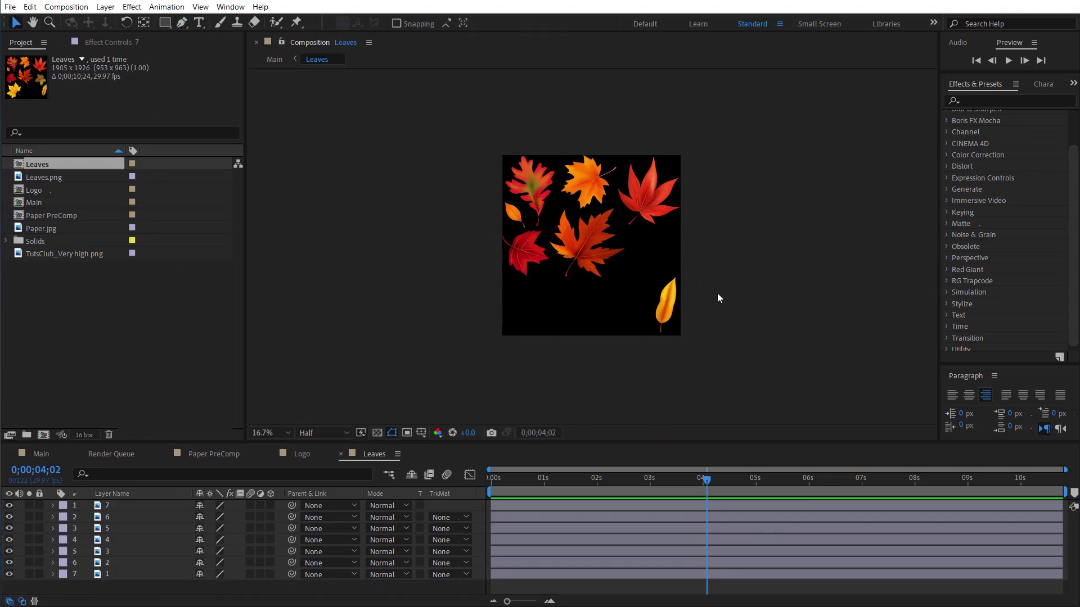
Step: Drag the yellow, red maple, orange and oak leaves onto the central leaf to form one cluster
left_click_drag(667, 315, 588, 256)
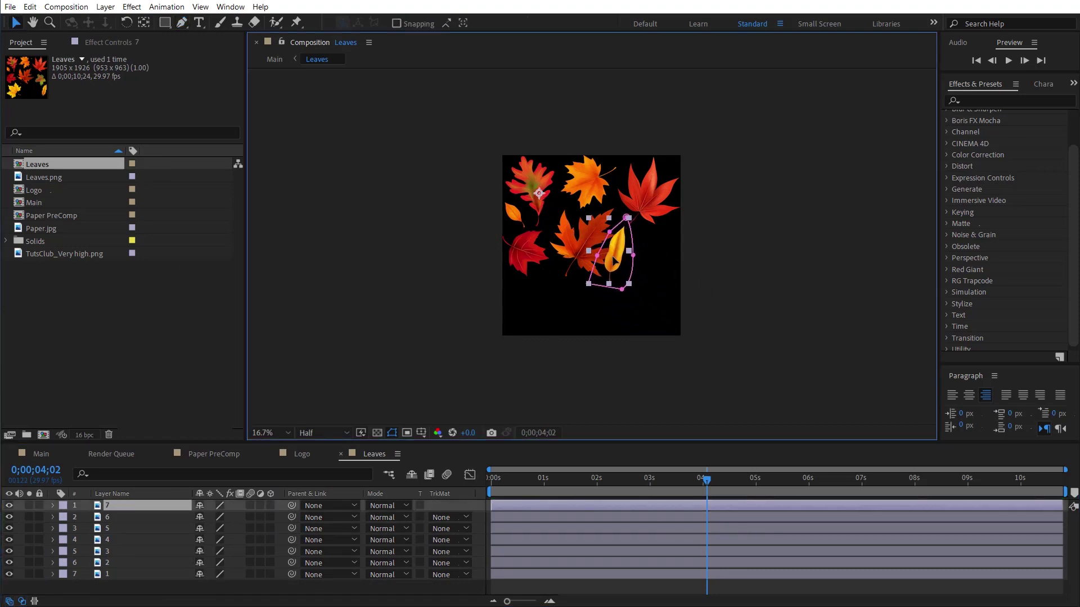
left_click(652, 213)
left_click_drag(651, 213, 590, 255)
key("Return")
left_click_drag(585, 176, 584, 231)
left_click_drag(535, 194, 591, 235)
left_click_drag(512, 216, 588, 242)
left_click(355, 586)
left_click(66, 7)
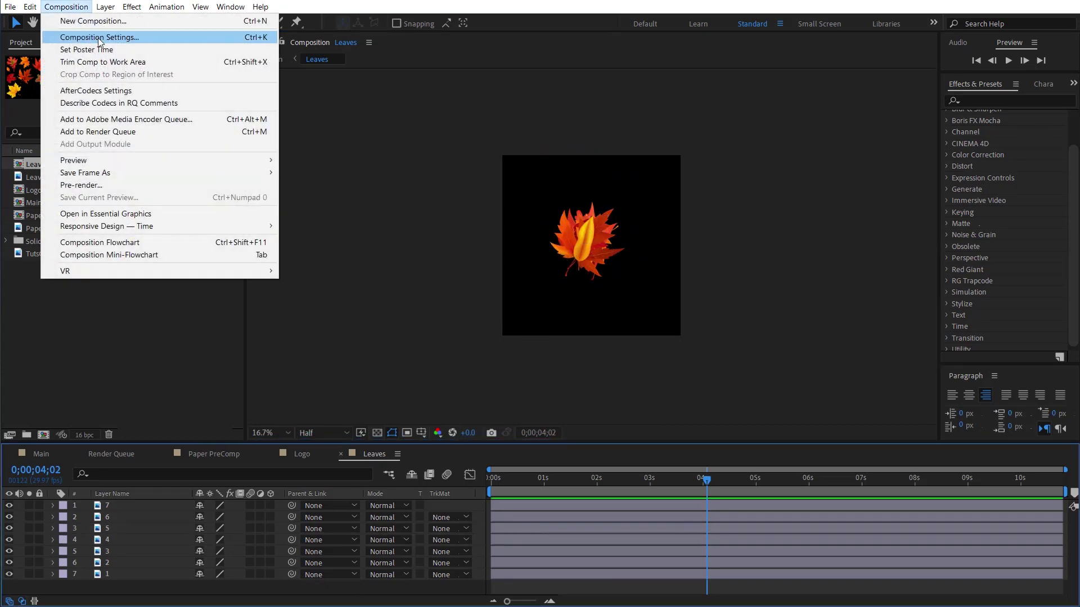
Step: Resize the Leaves composition to 799 × 851 px in Composition Settings
left_click(85, 36)
left_click_drag(646, 144, 836, 163)
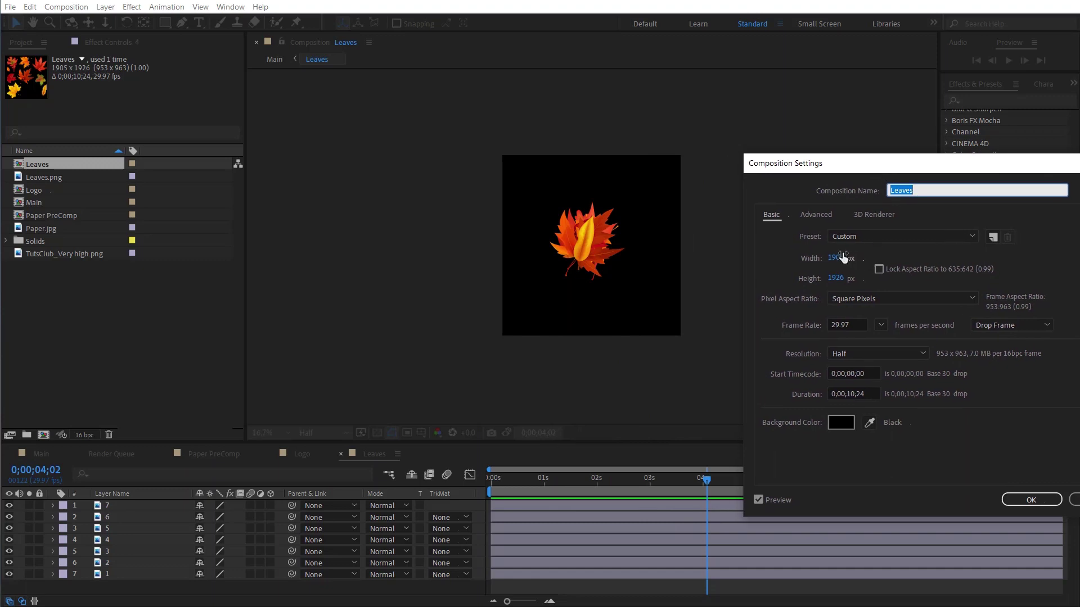
left_click_drag(836, 257, 740, 283)
mouse_move(847, 279)
left_mouse_down()
mouse_move(779, 295)
mouse_move(684, 285)
left_mouse_up()
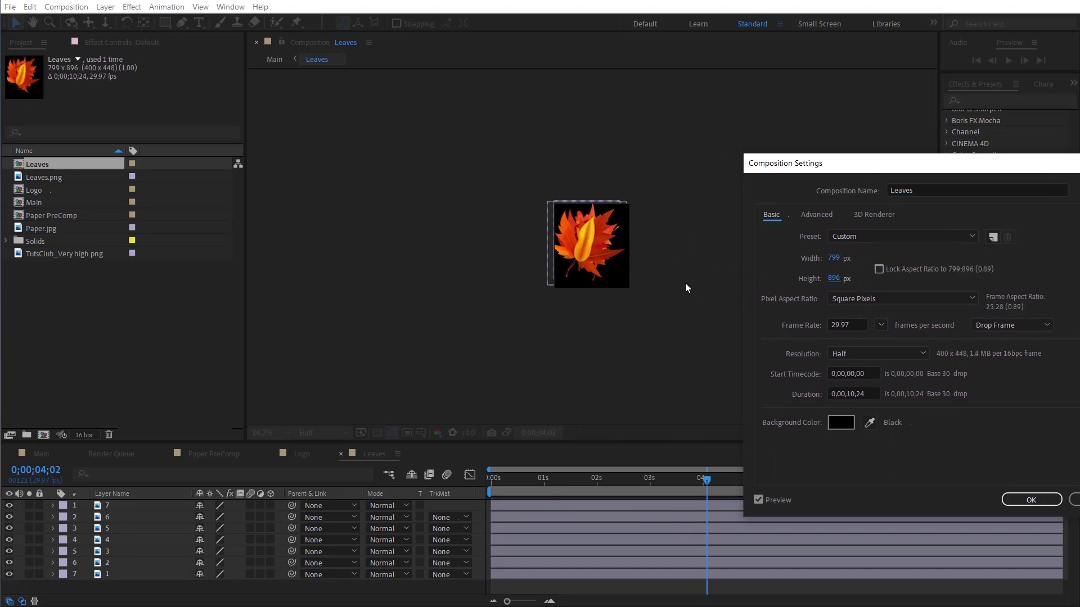
left_click_drag(833, 278, 761, 295)
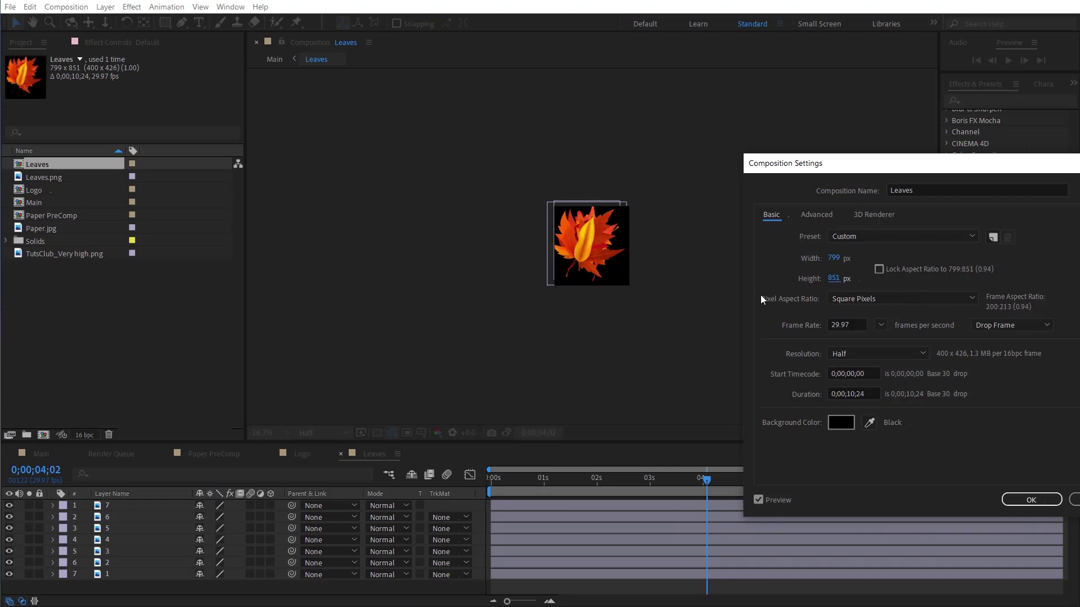
left_click(1055, 496)
left_click_drag(674, 200, 541, 300)
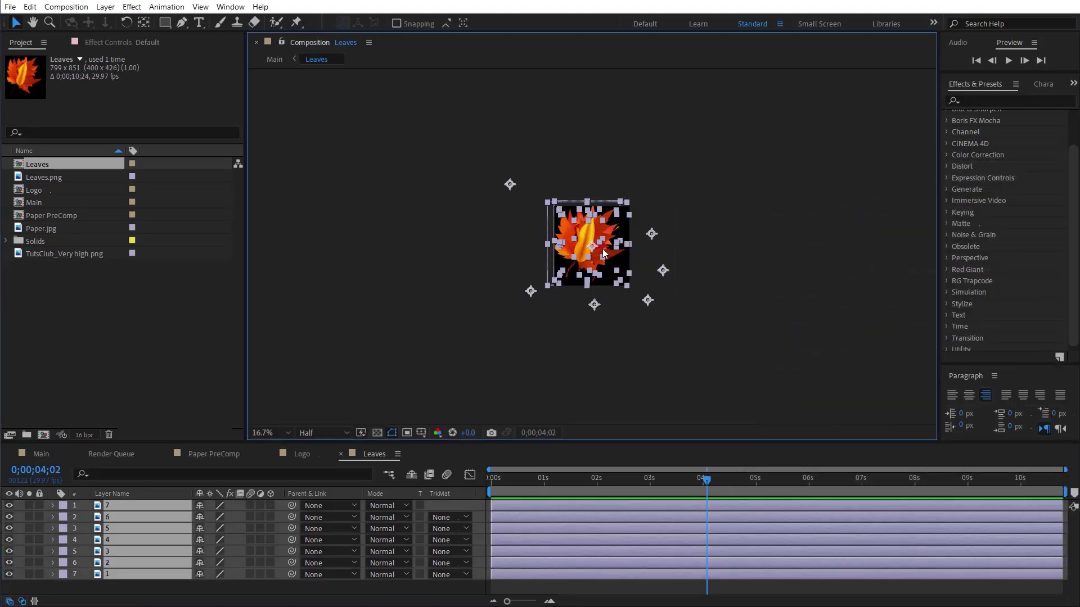
Step: Set the viewer to 33.3%, return the playhead to 0, and zoom the timeline to single frames
left_click(694, 329)
key("period")
key("period")
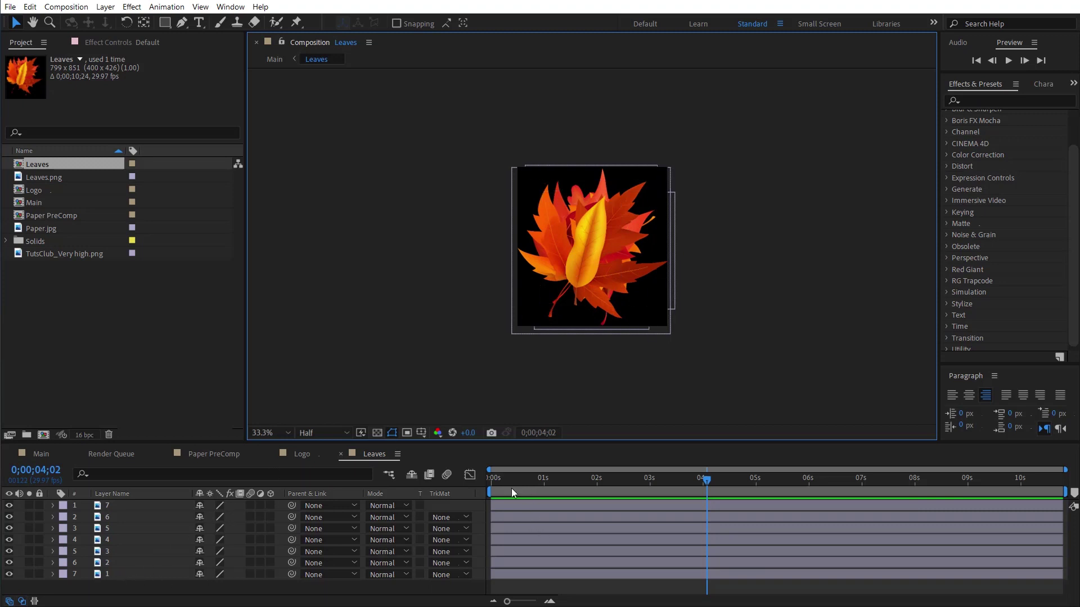
left_click(126, 564)
left_click(125, 541)
left_click(120, 517)
left_click(122, 505)
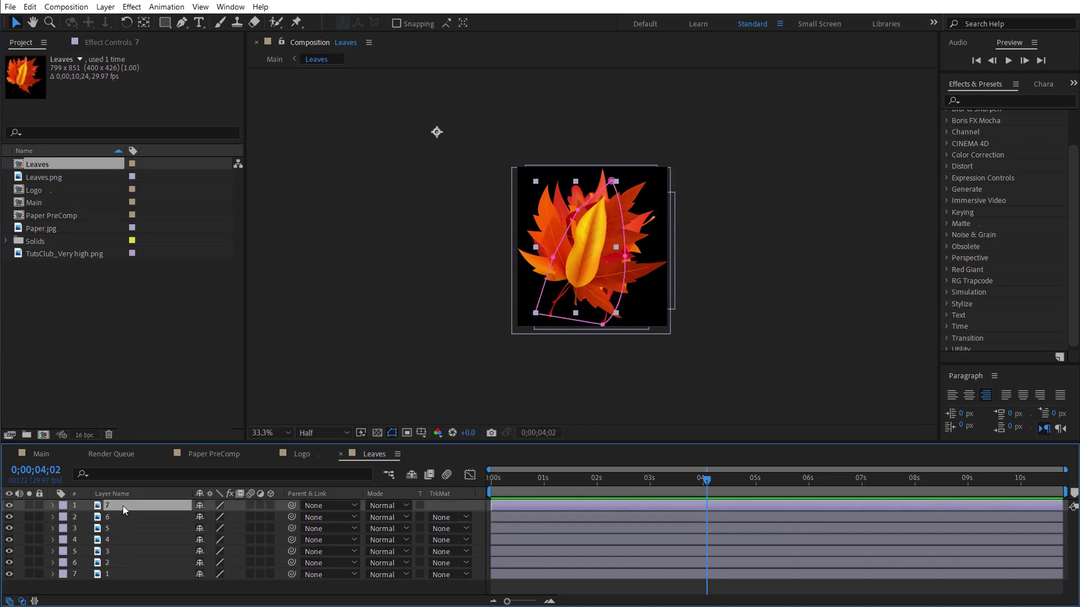
left_click(494, 480)
left_click(550, 601)
left_click(551, 601)
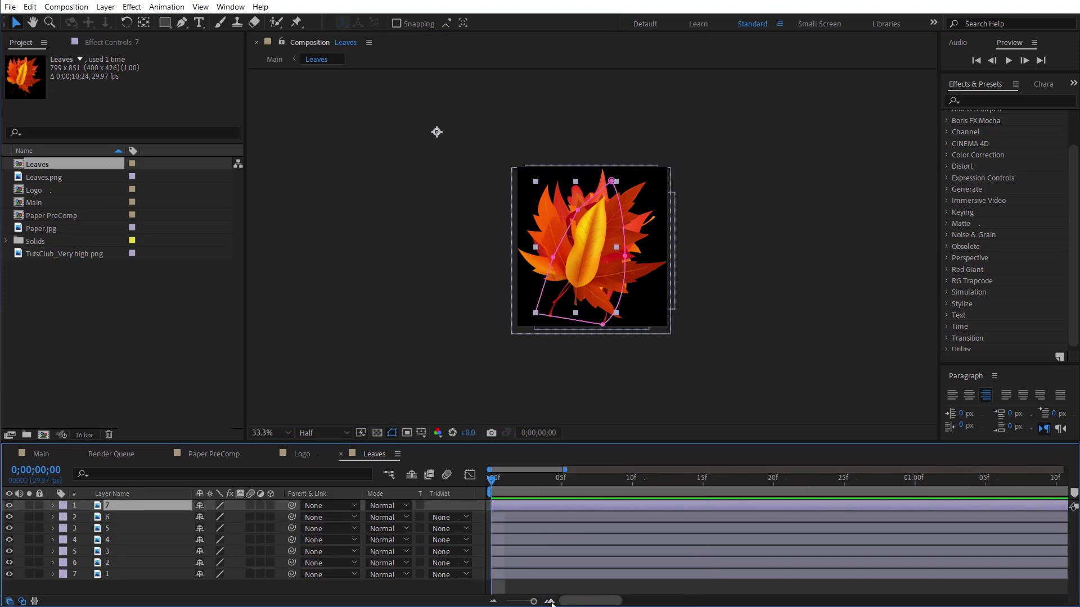
left_click(511, 483)
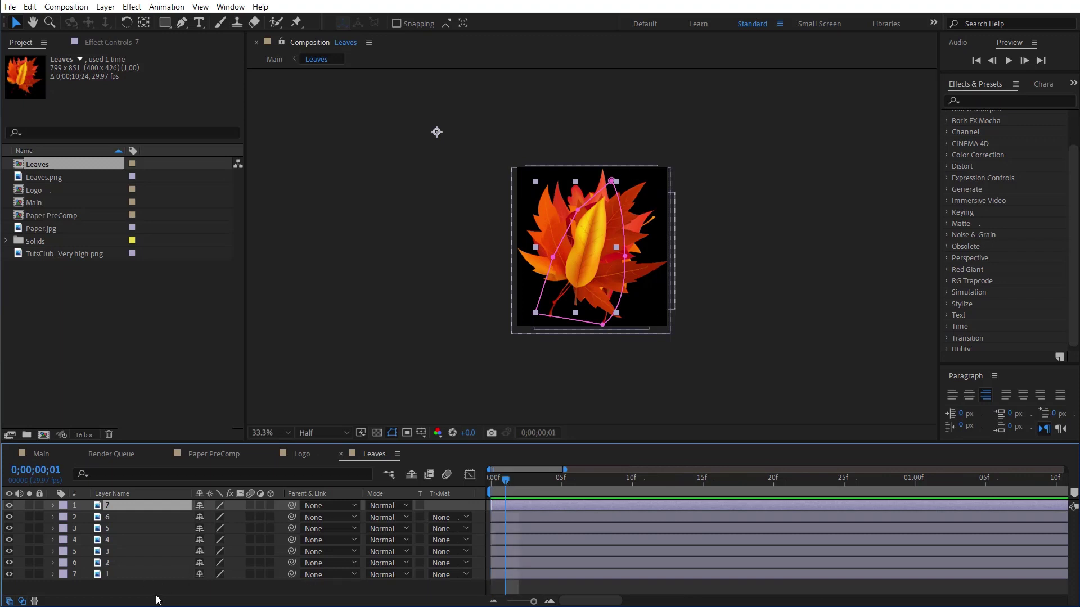
Step: Cut every leaf layer to one frame and stagger them one frame apart
key("ctrl+a")
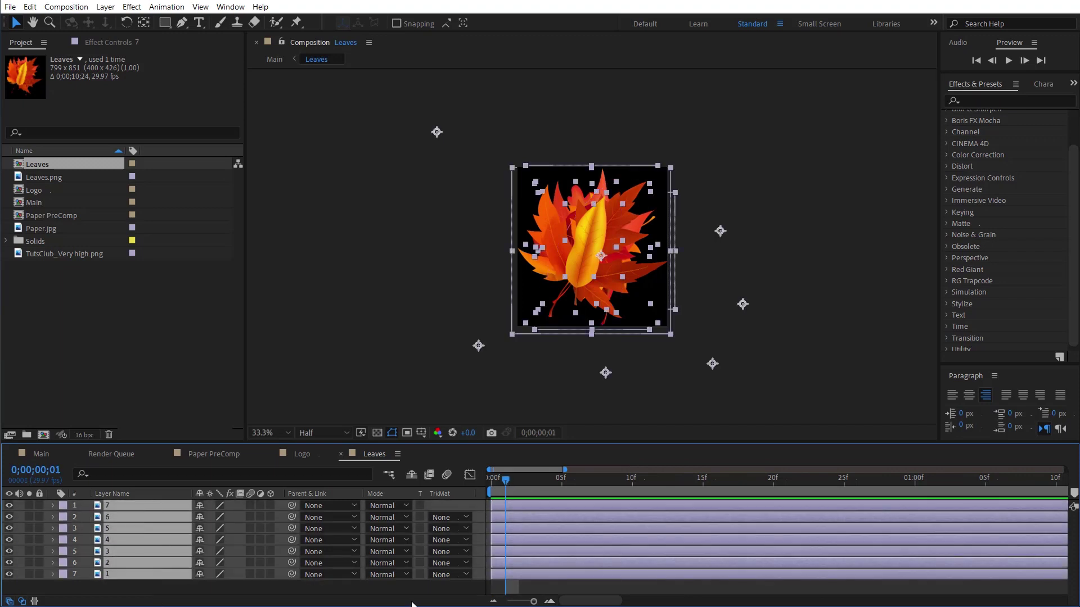
key("alt+bracketright")
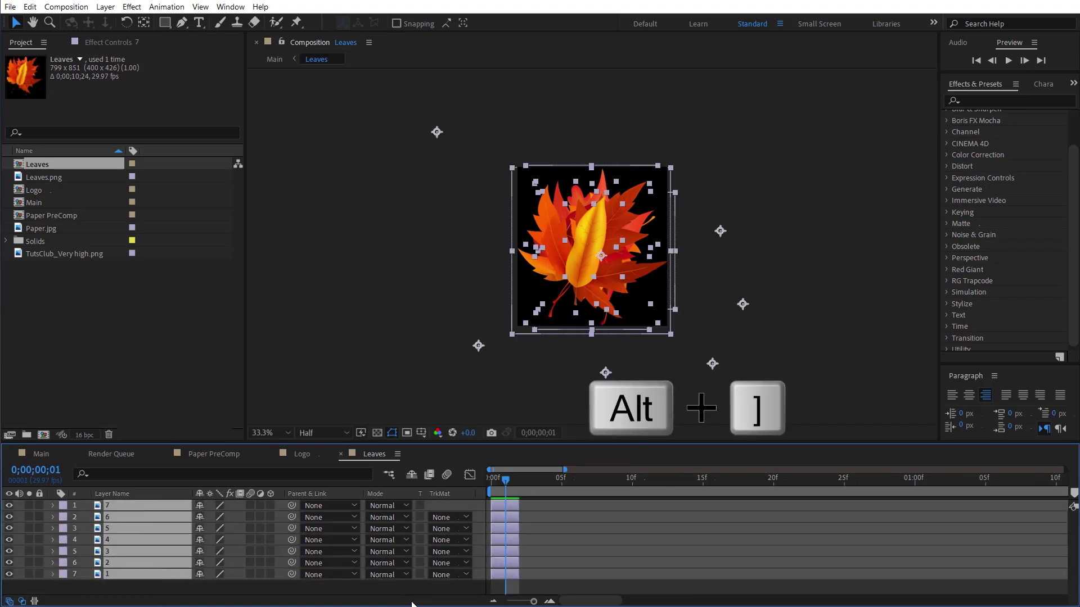
left_click_drag(518, 504, 506, 507)
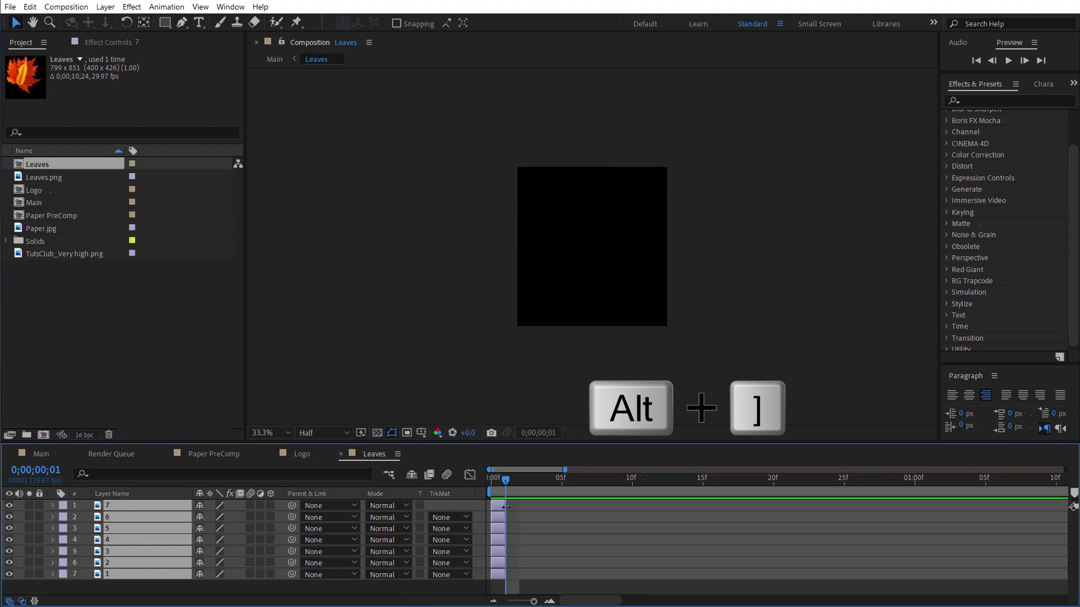
left_click(541, 578)
left_click_drag(497, 563, 569, 517)
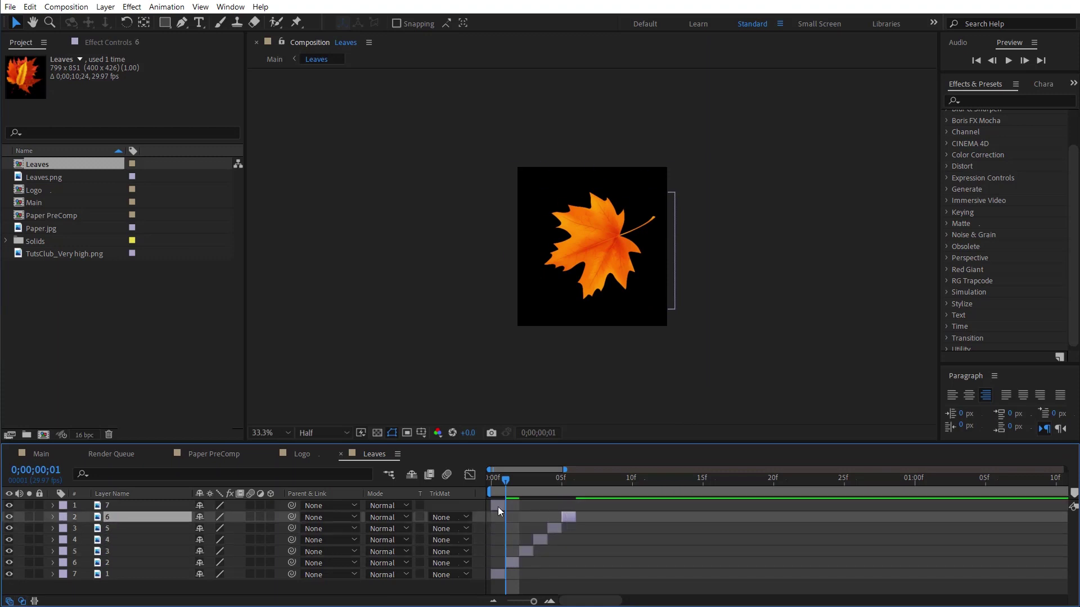
left_click_drag(497, 507, 582, 512)
Step: End the work area at frame 7, trim the comp to it, and return to Main
left_click(586, 487)
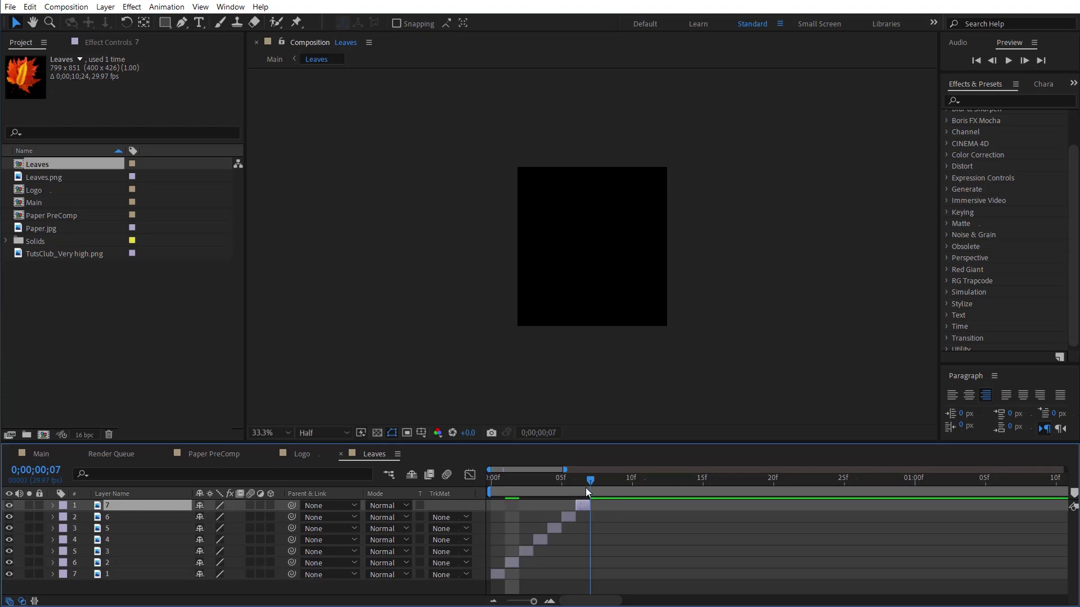
key("n")
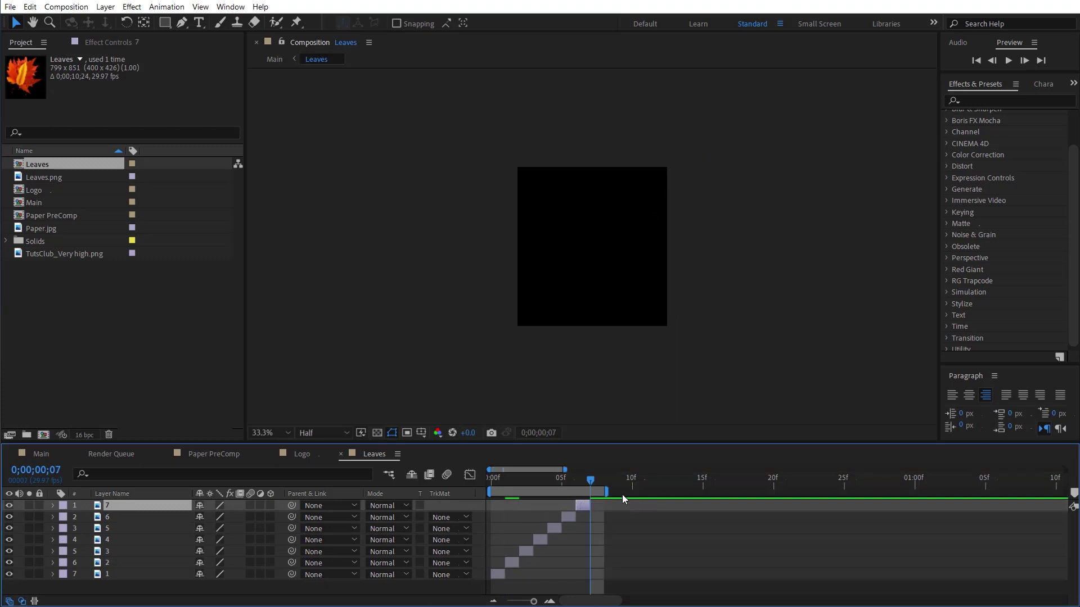
left_click_drag(572, 483, 564, 496)
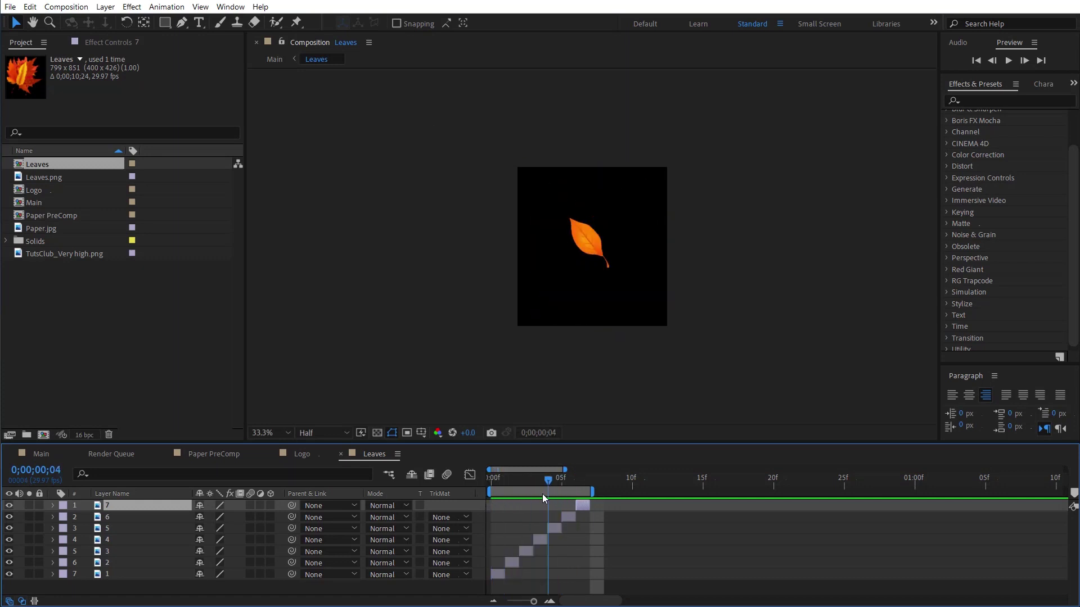
left_click_drag(564, 496, 545, 494)
right_click(546, 491)
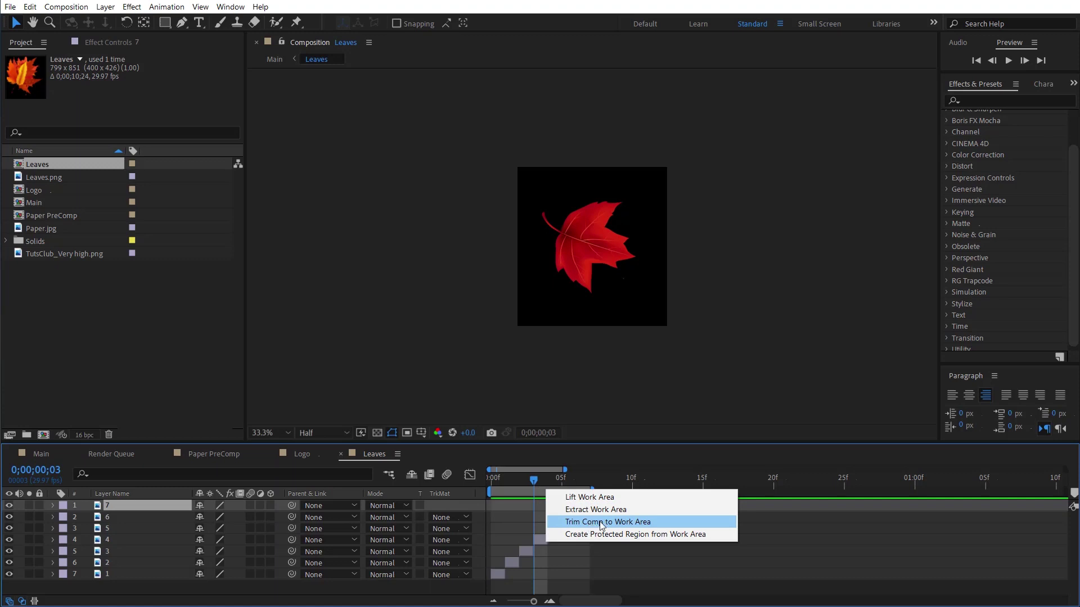
left_click(652, 523)
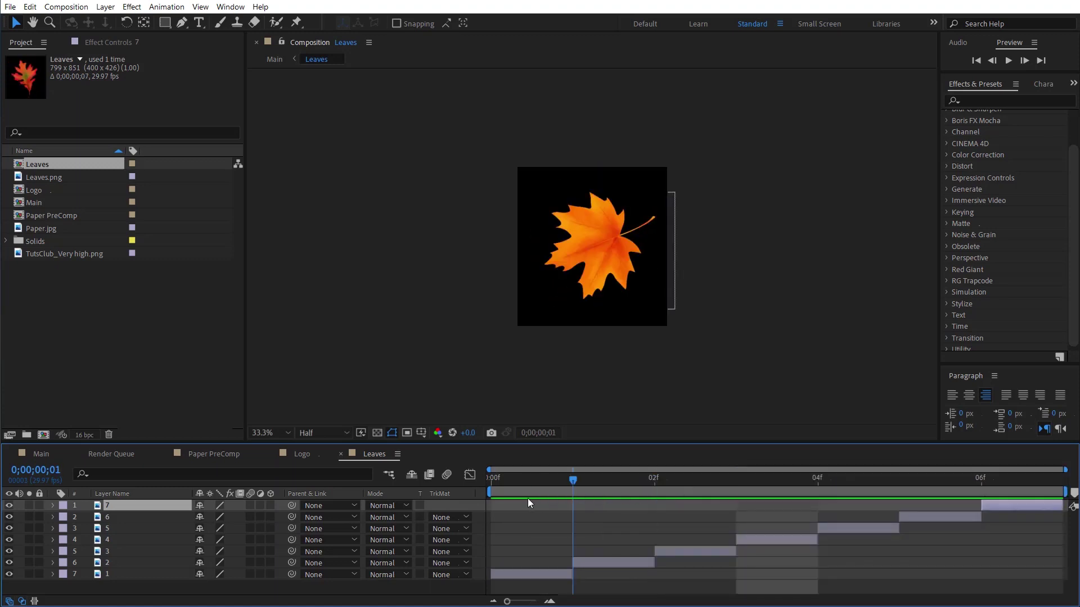
key("Page_Down")
key("Page_Down")
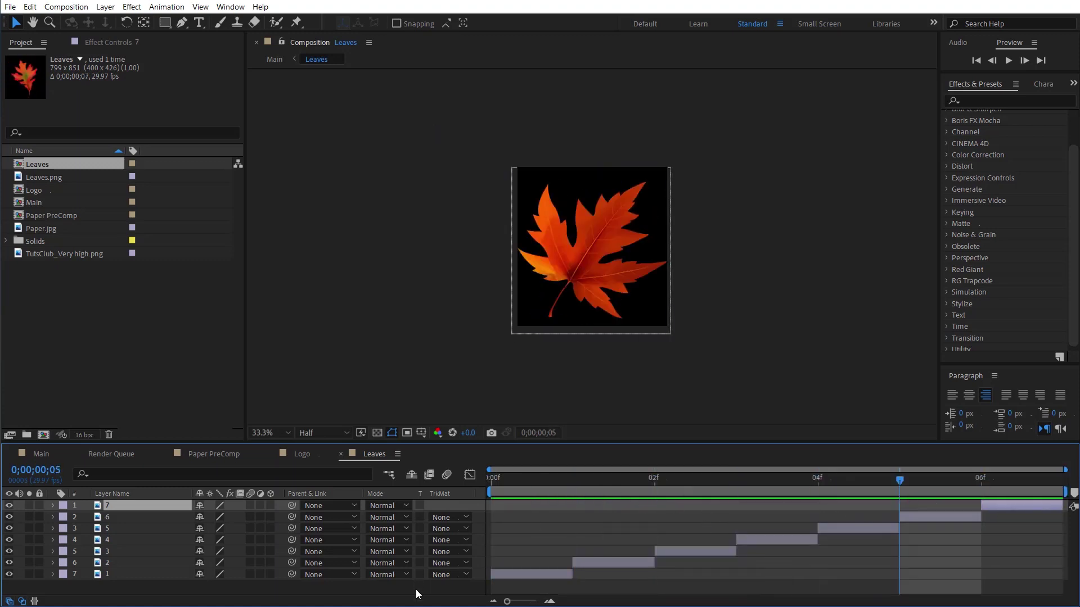
left_click(421, 586)
left_click(391, 478)
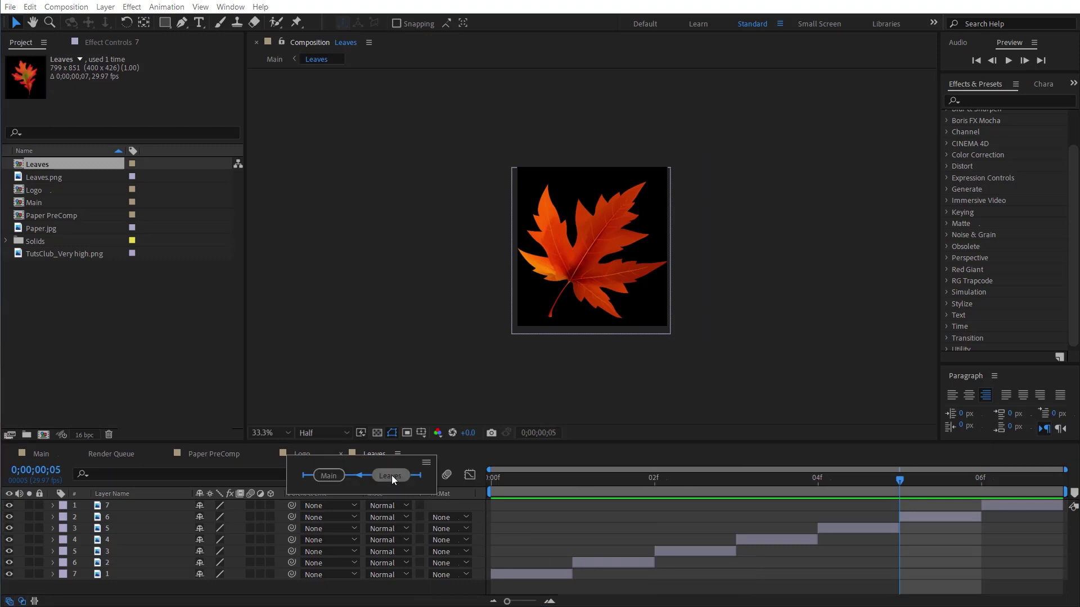
left_click(328, 476)
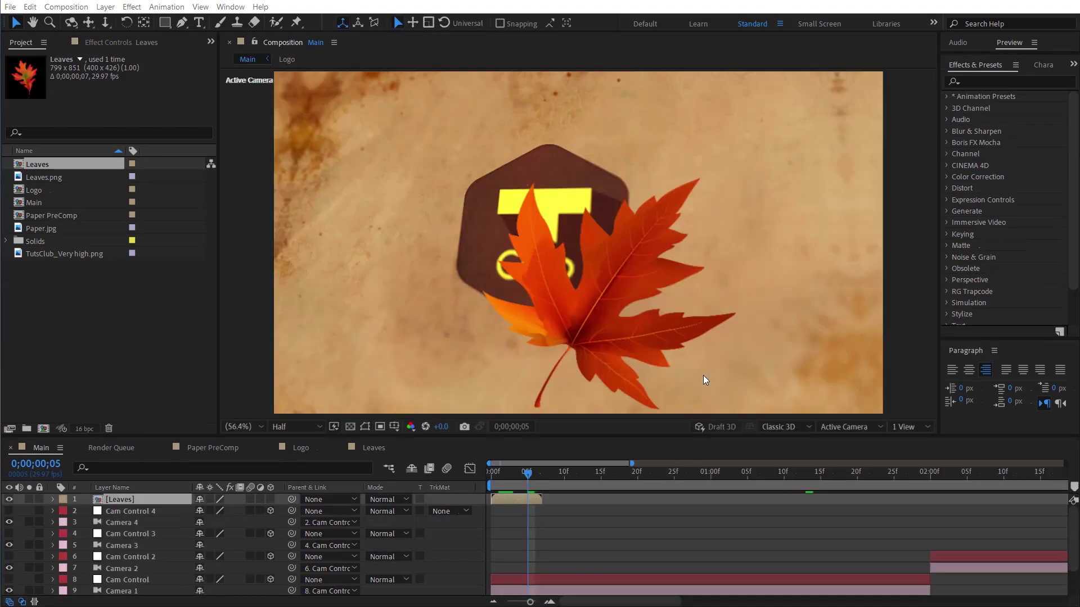
Step: Add a new black solid layer to the Main composition
right_click(449, 536)
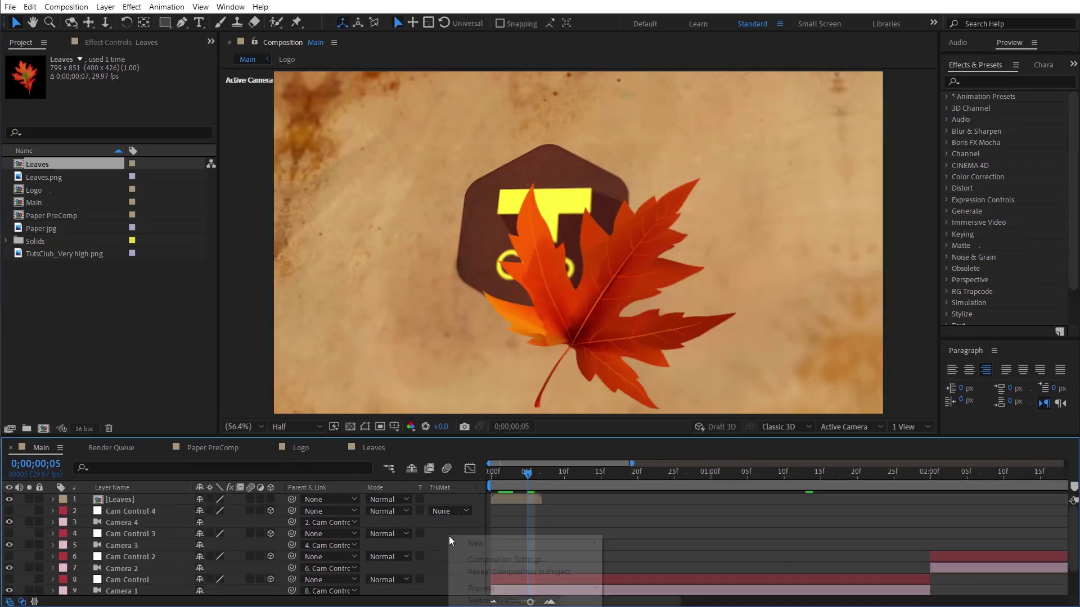
mouse_move(488, 543)
left_click(650, 570)
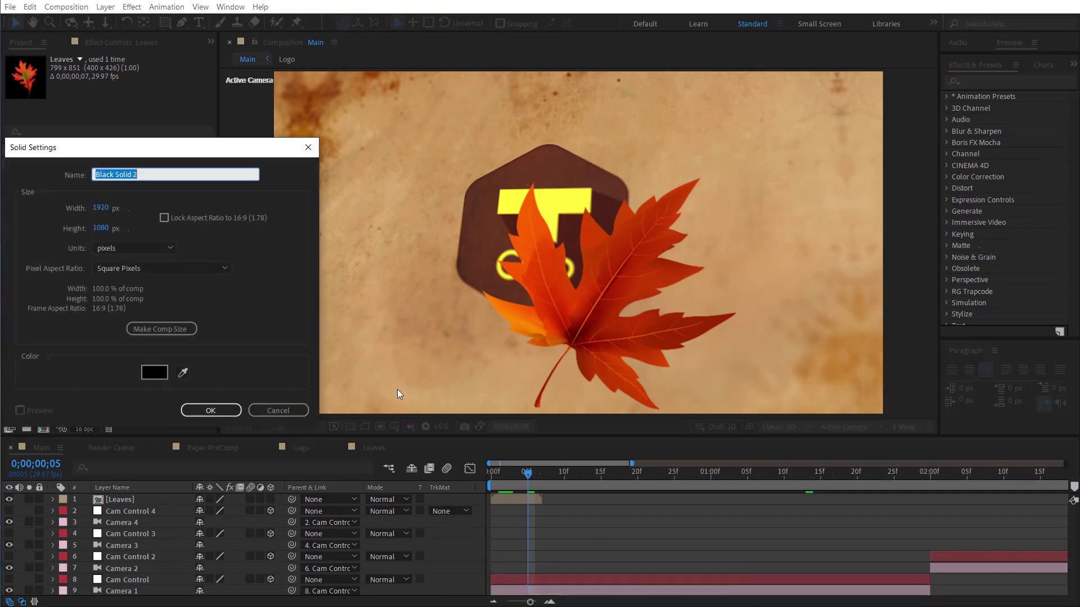
left_click_drag(99, 152, 449, 164)
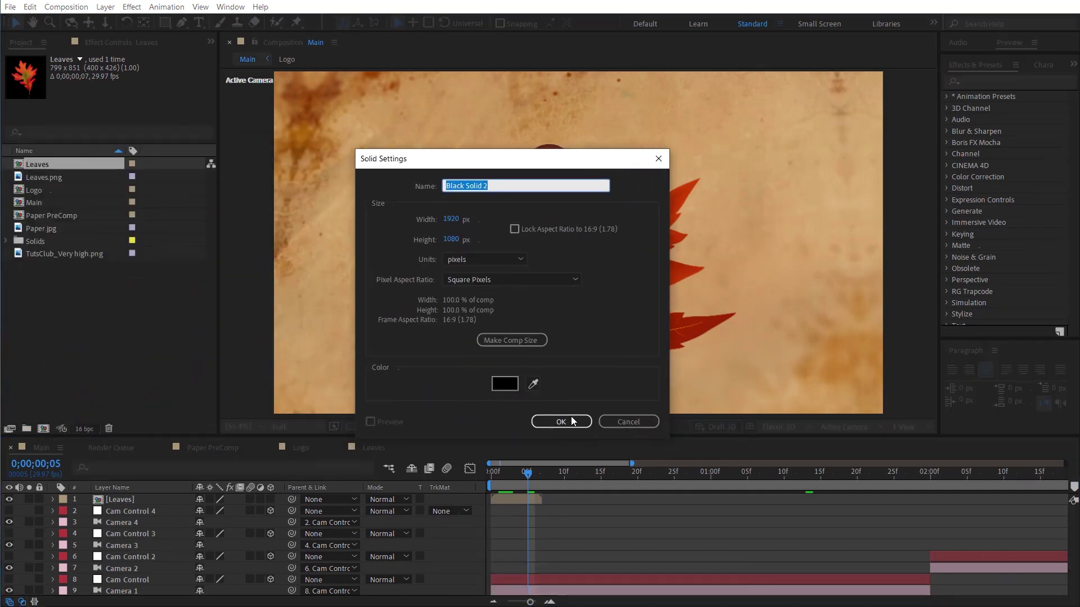
left_click(572, 421)
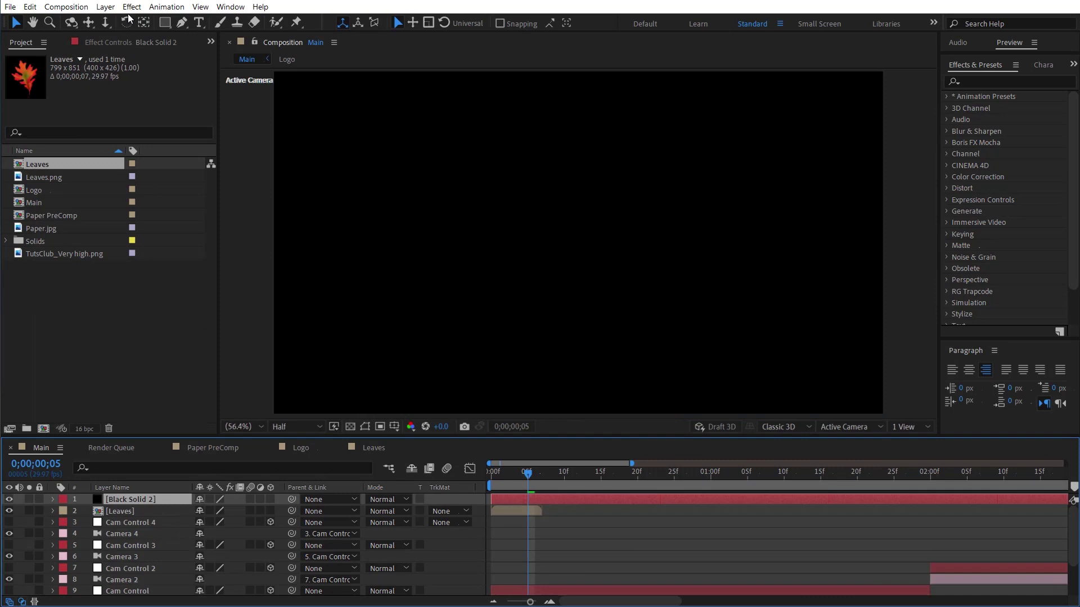
Step: Apply RG Trapcode Particular to the black solid and scrub to preview the particles
left_click(131, 7)
mouse_move(187, 256)
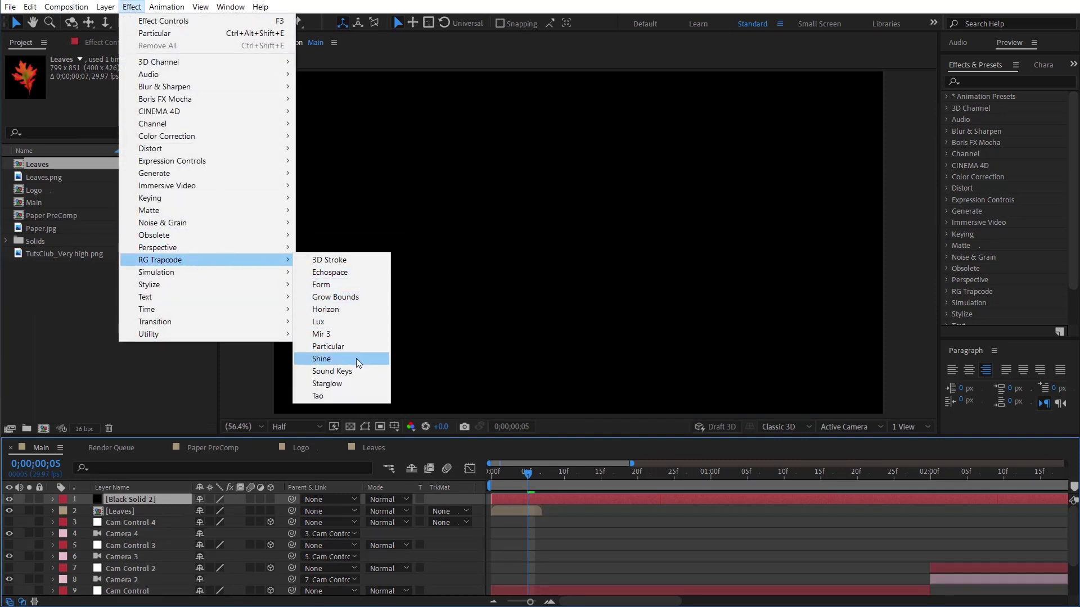
left_click(328, 347)
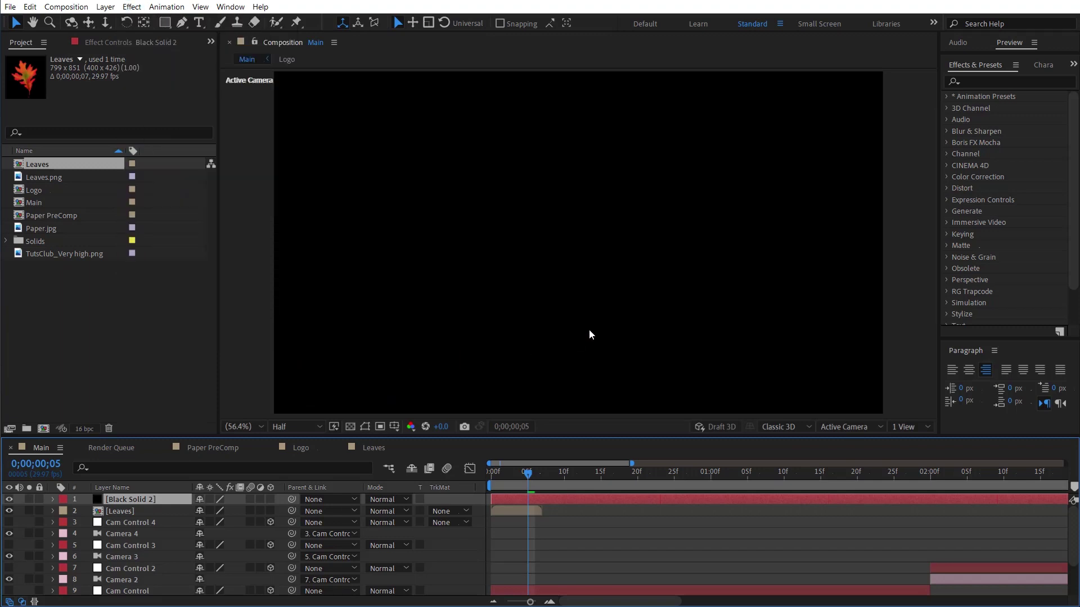
left_click_drag(575, 478, 717, 475)
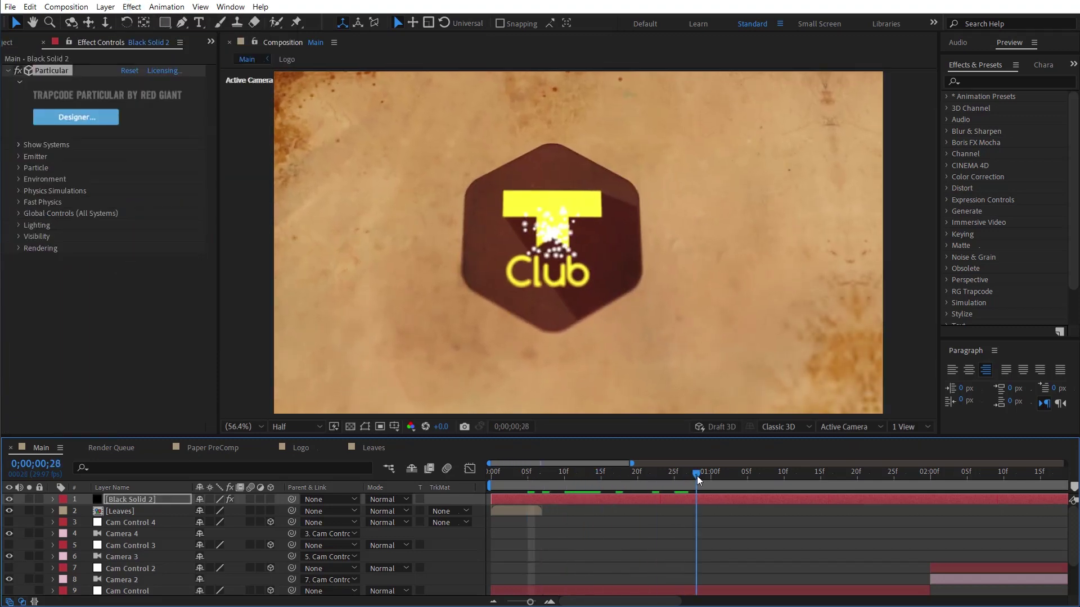
mouse_move(723, 484)
left_mouse_down()
mouse_move(564, 482)
mouse_move(718, 478)
left_mouse_up()
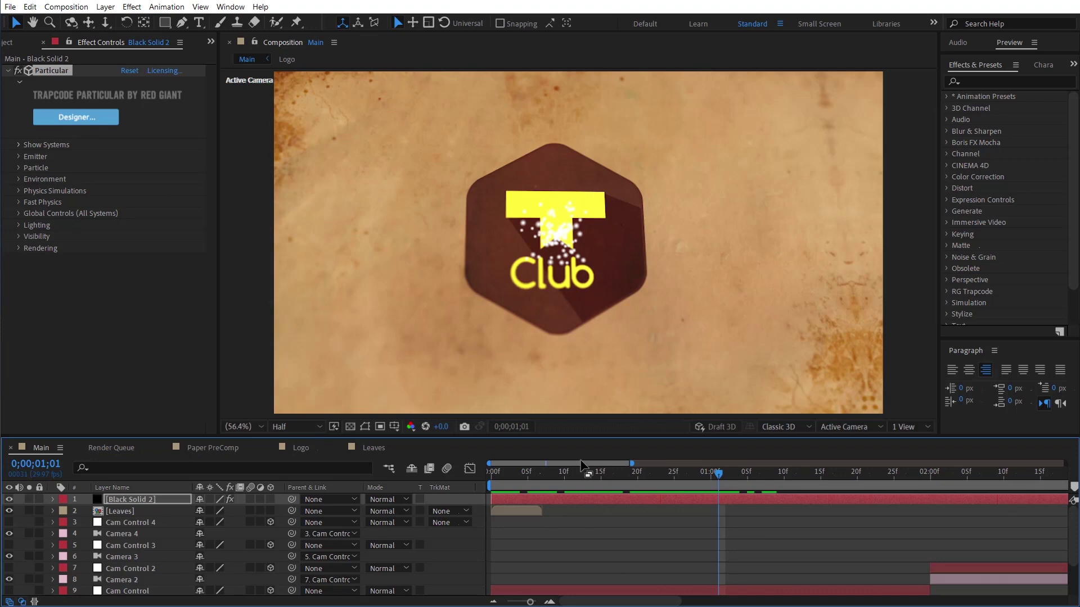
left_click(140, 511)
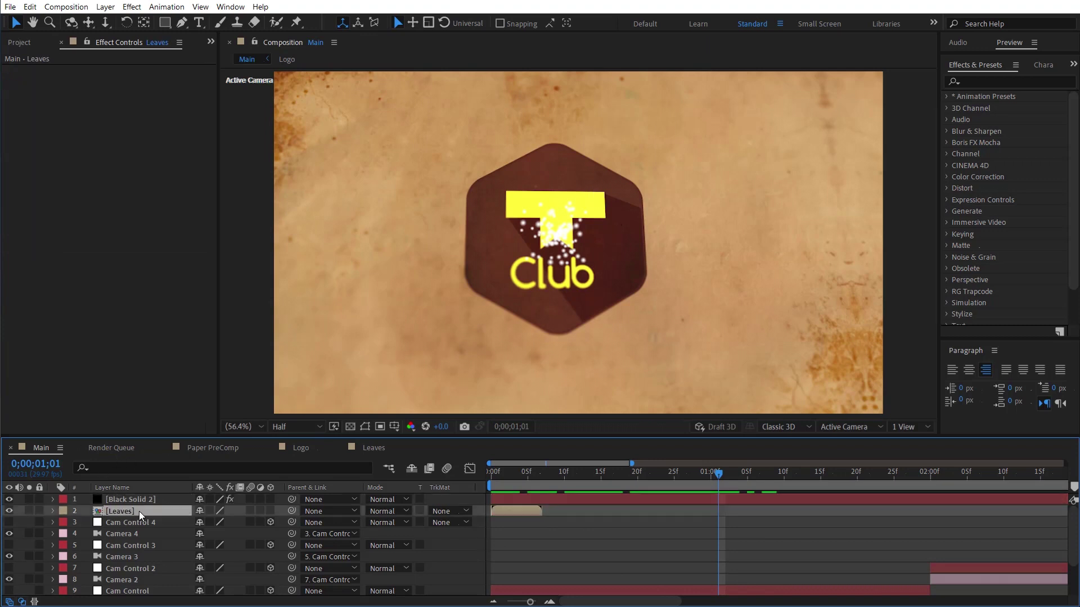
Step: Hide the Leaves layer and set Particular's Particle Type to Sprite using the Leaves layer
left_click(9, 511)
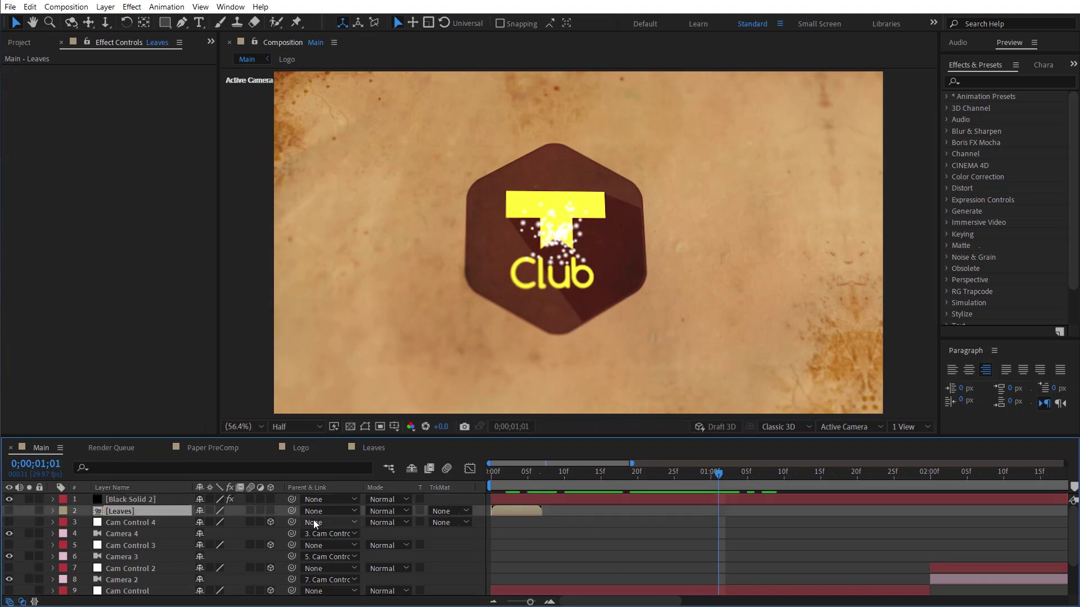
left_click(135, 501)
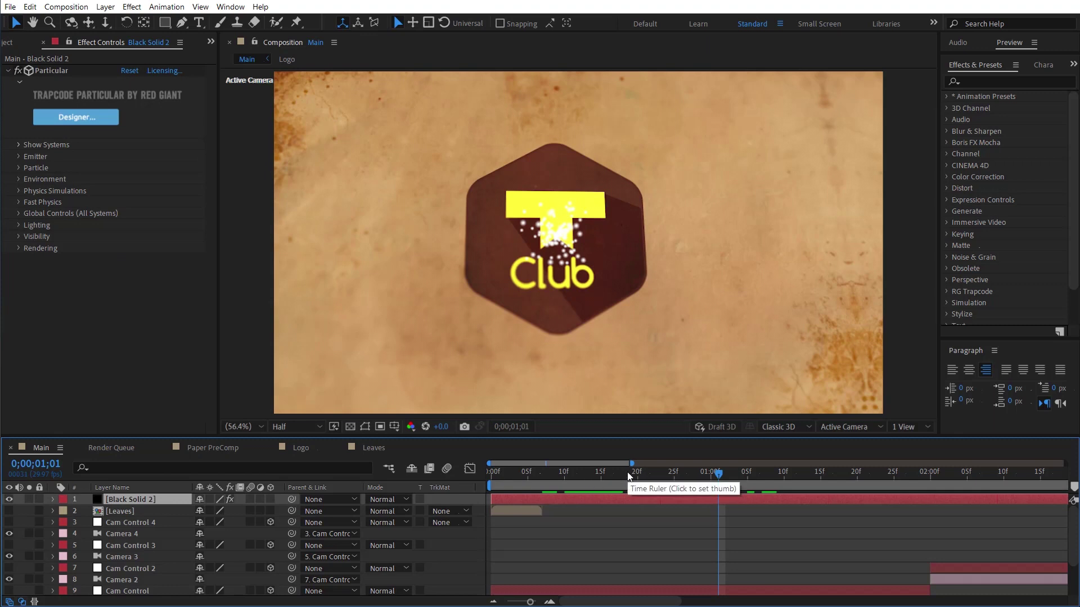
left_click(17, 168)
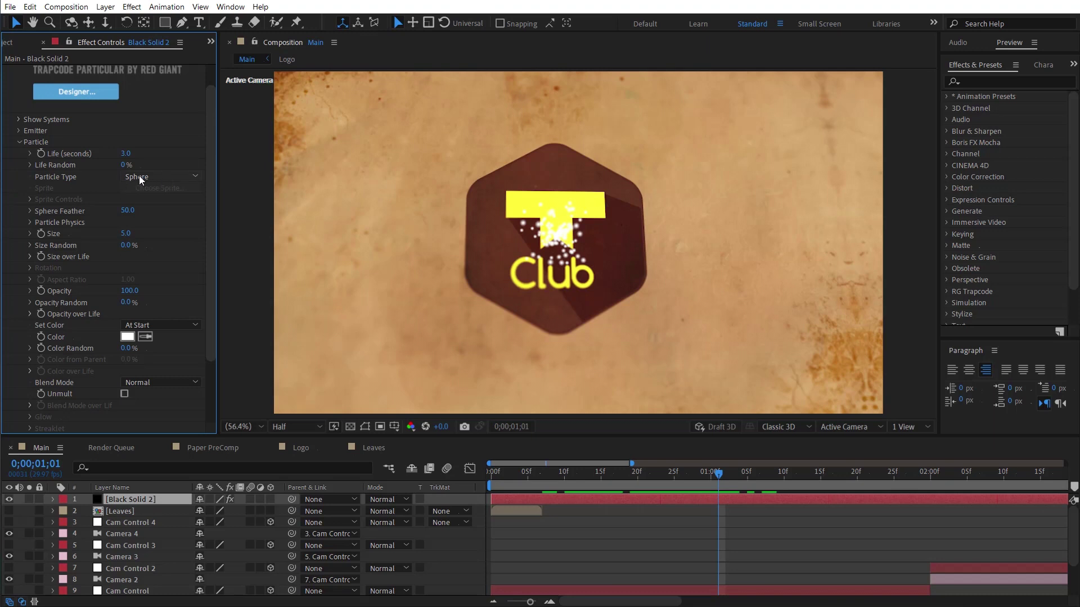
left_click(160, 177)
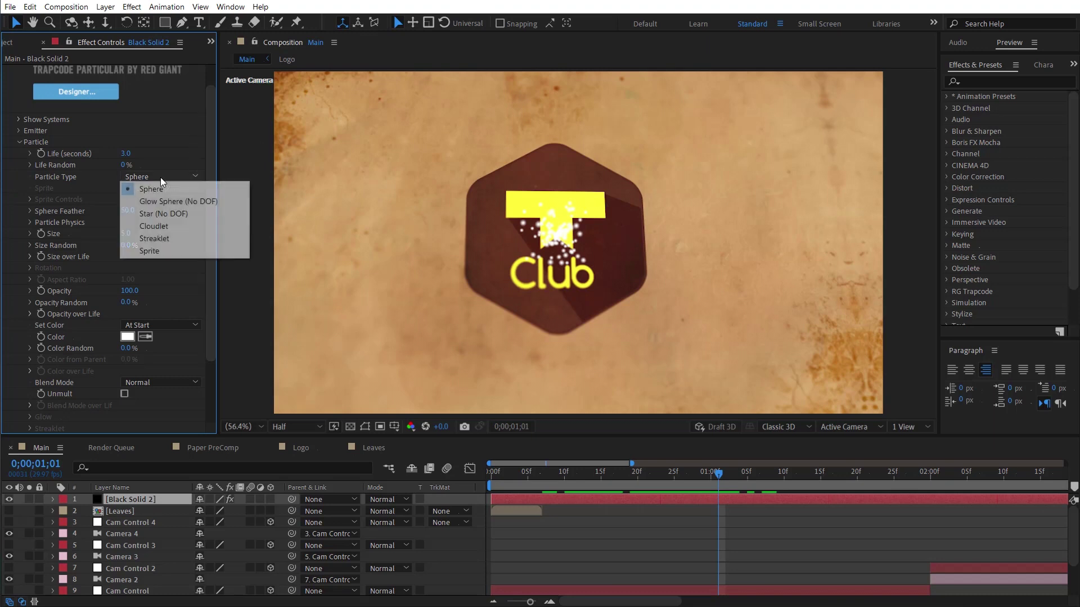
left_click(149, 252)
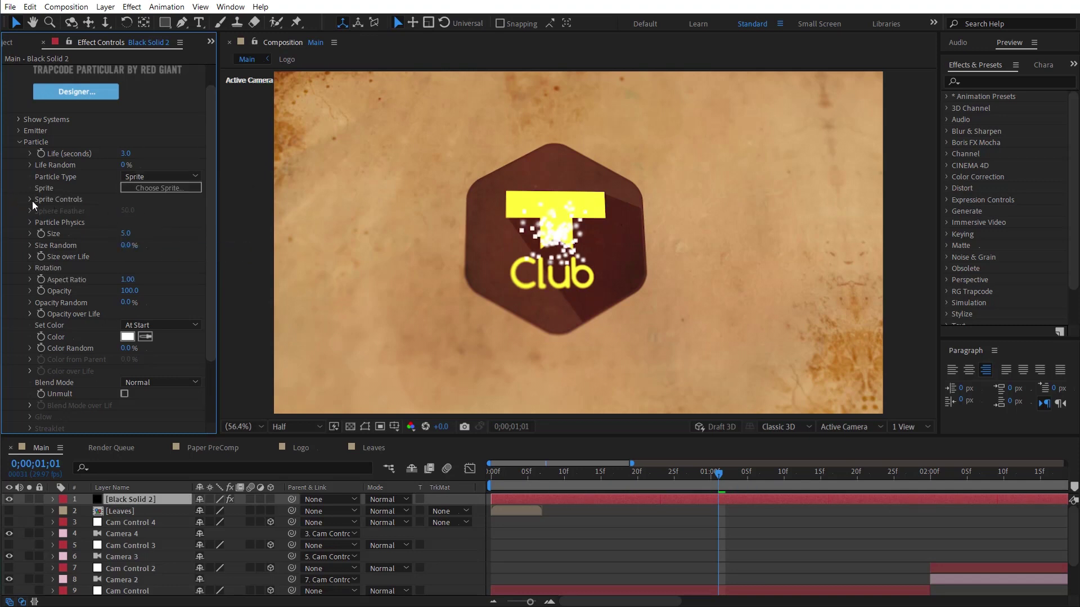
left_click(30, 199)
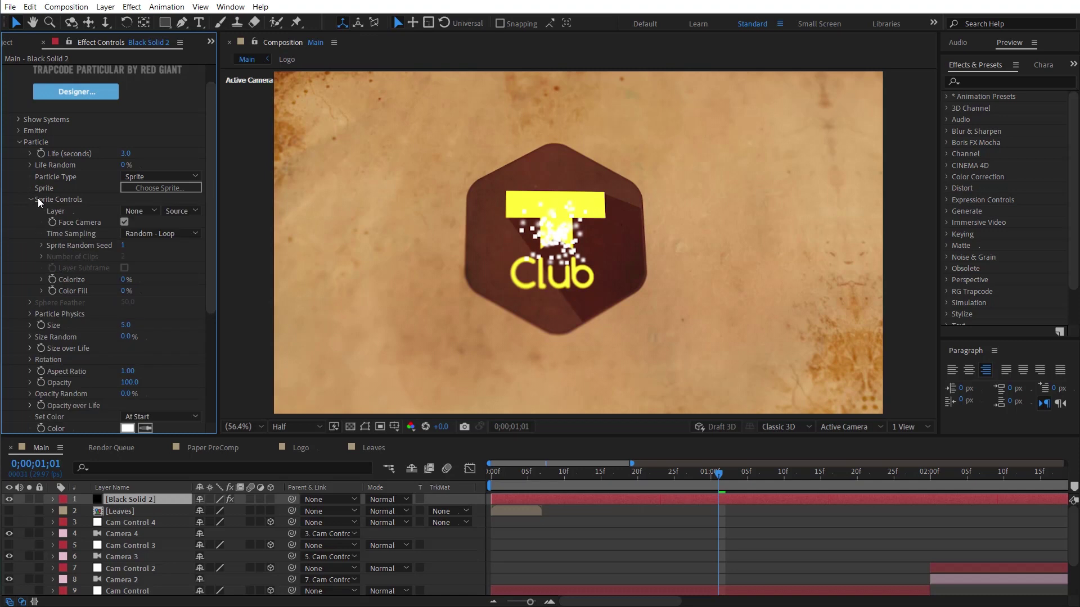
left_click(144, 214)
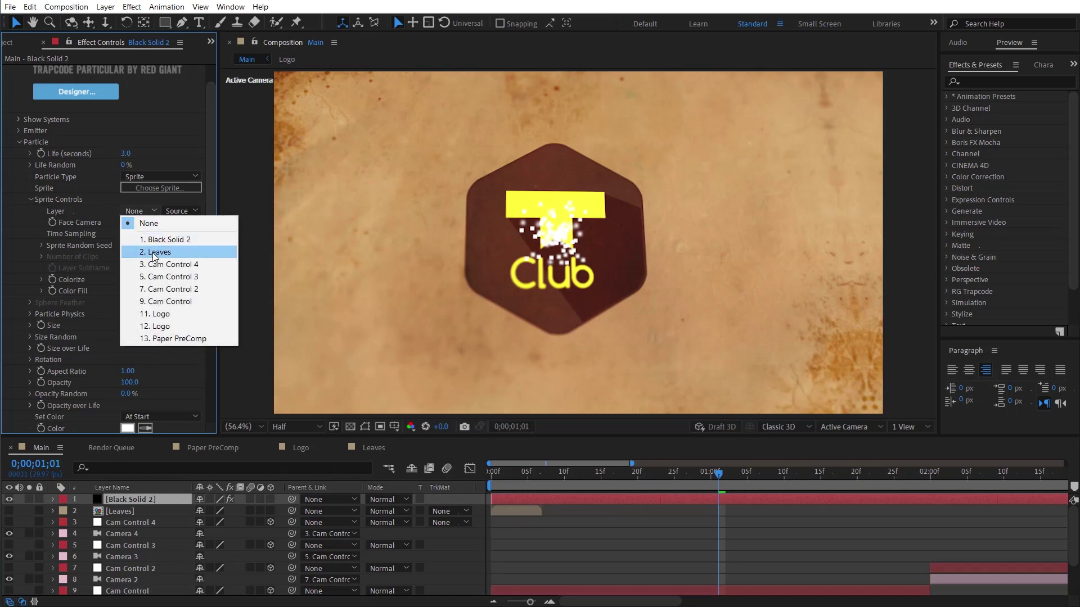
left_click(168, 252)
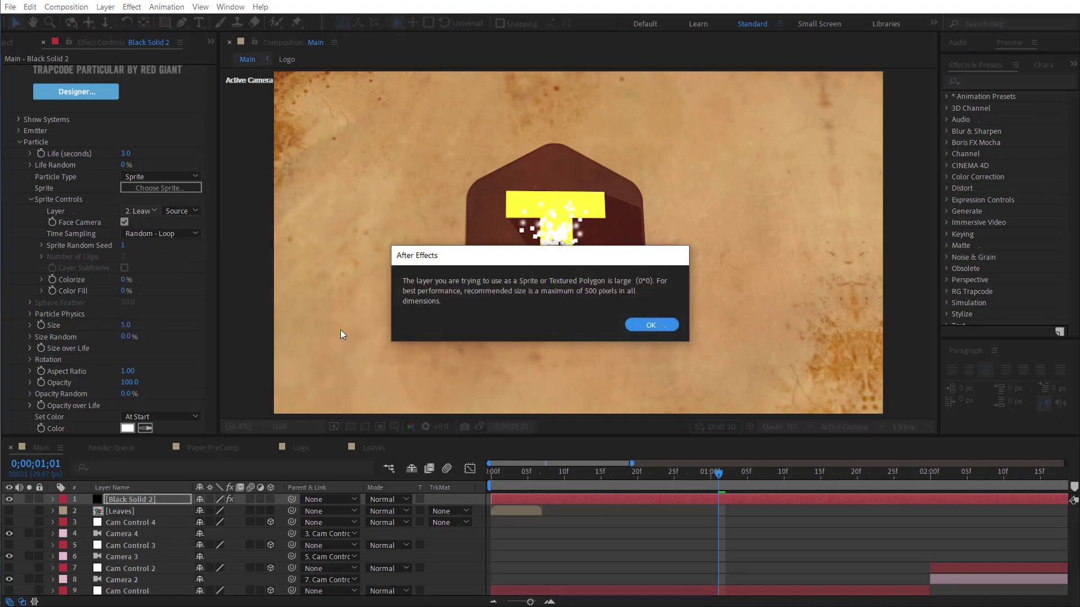
left_click(652, 325)
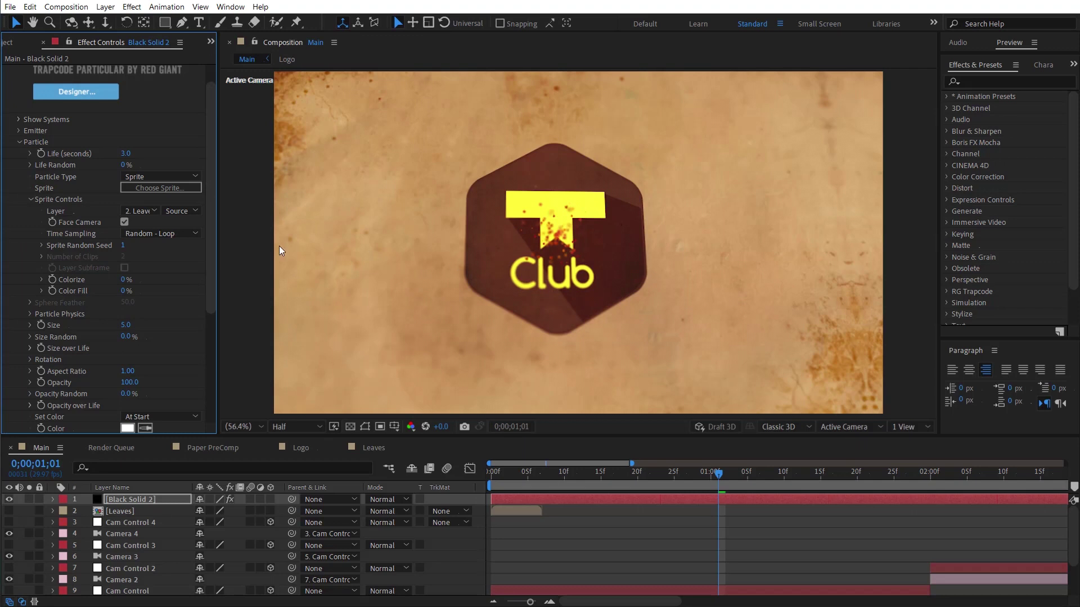
Step: Raise the particle size to 83 and set Time Sampling to Split Clip - Stretch
left_click_drag(126, 325, 182, 328)
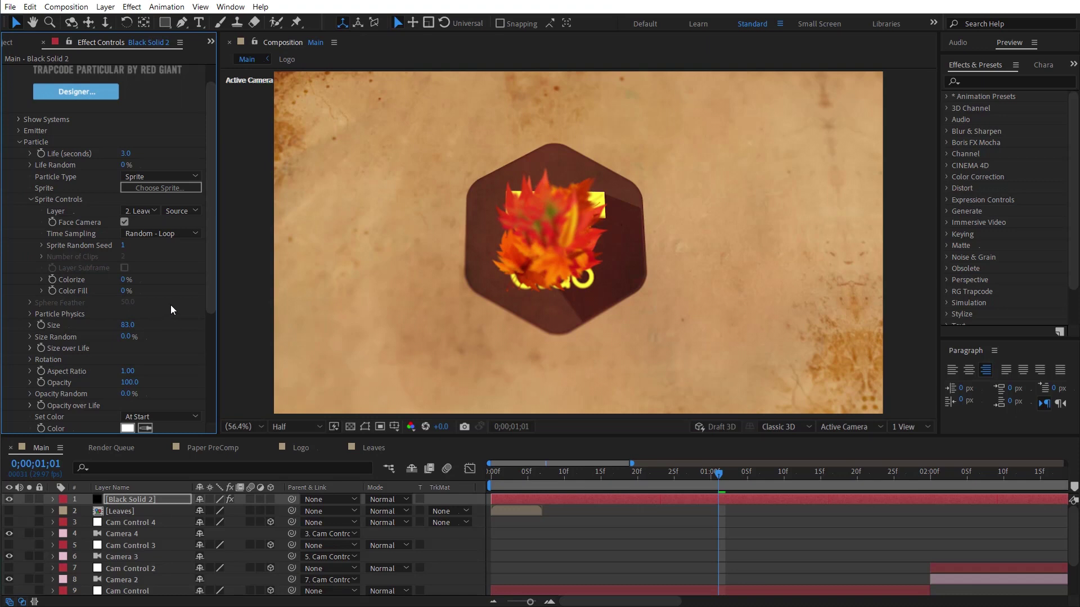
mouse_move(625, 476)
left_mouse_down()
mouse_move(591, 477)
mouse_move(600, 474)
left_mouse_up()
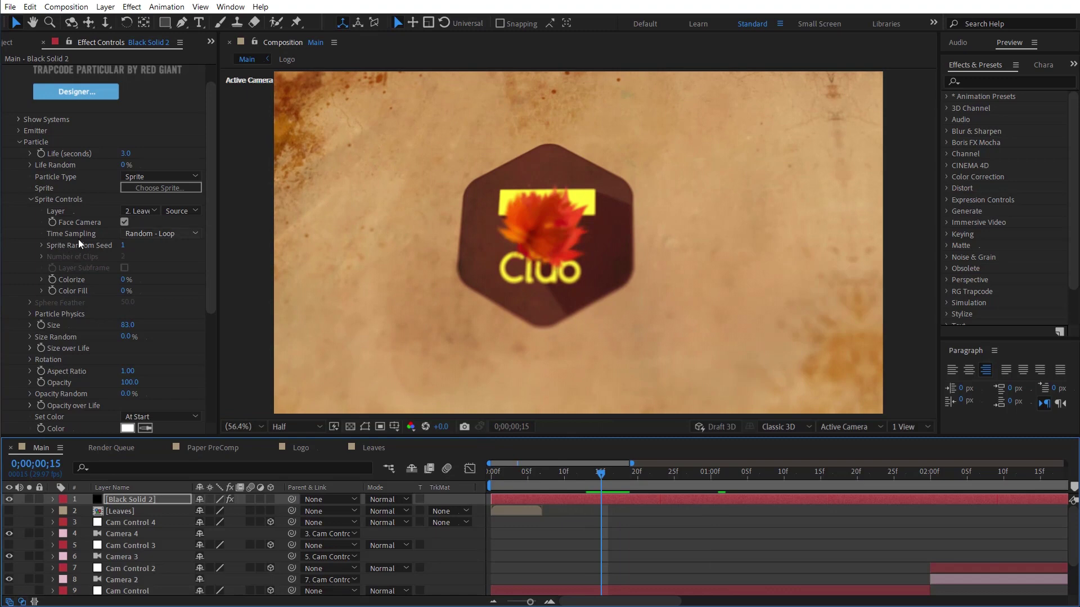
left_click(166, 234)
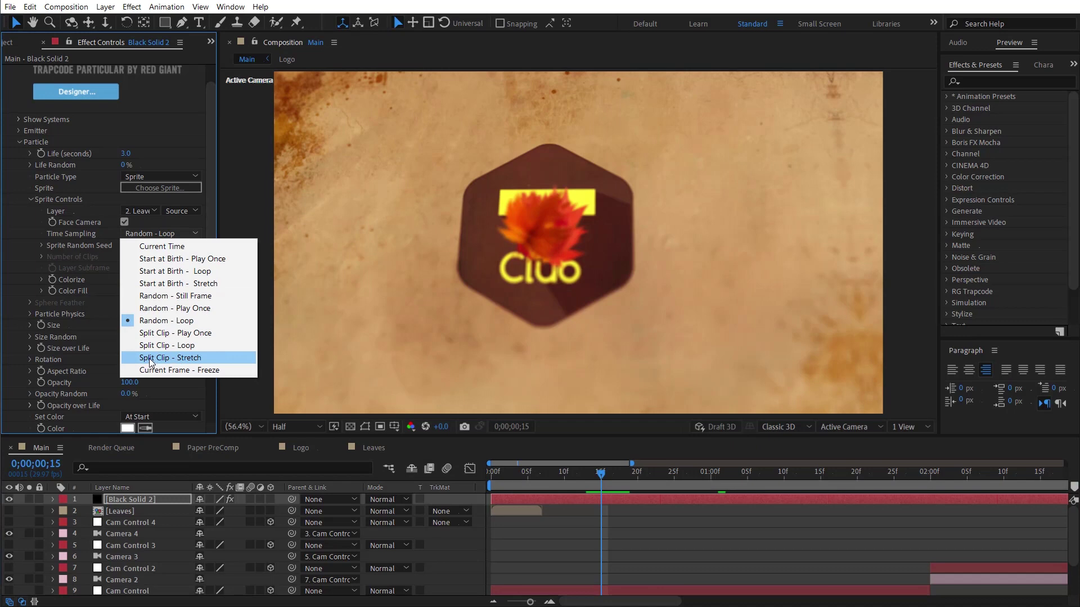
left_click(198, 359)
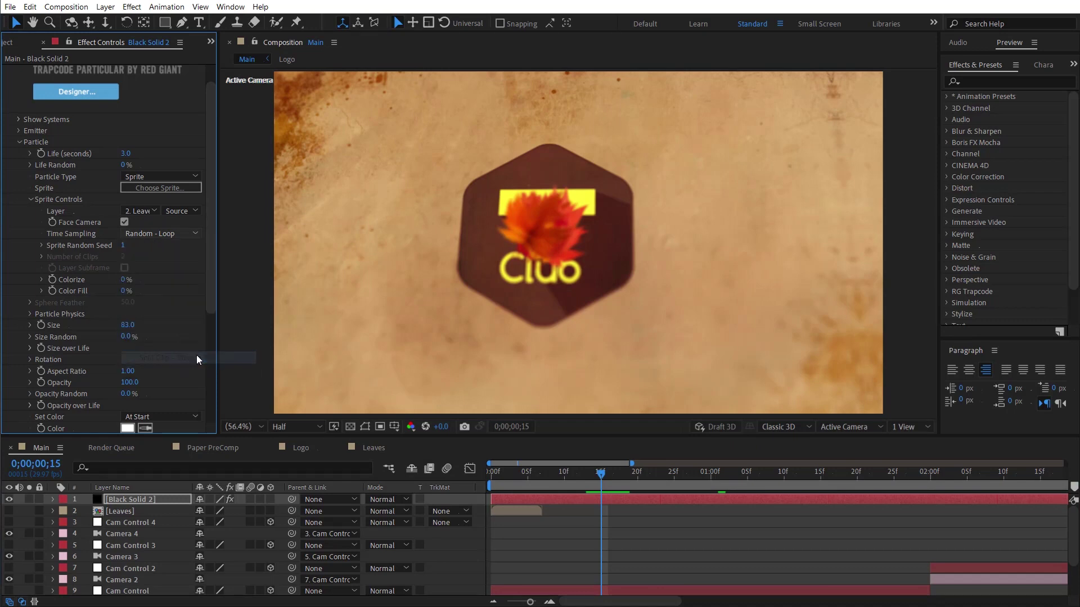
left_click_drag(593, 477, 704, 485)
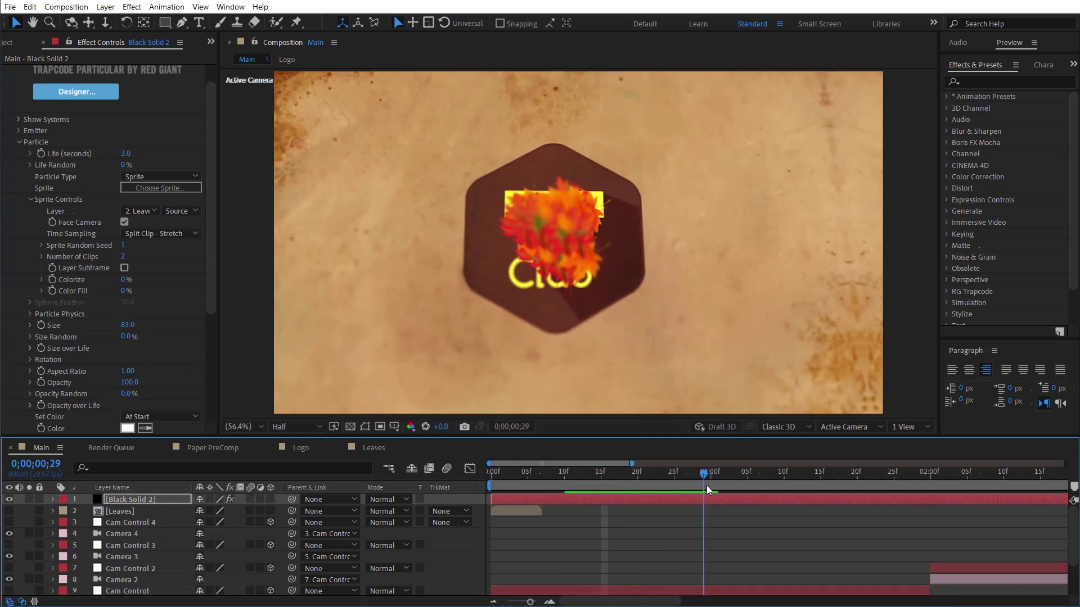
left_click(19, 142)
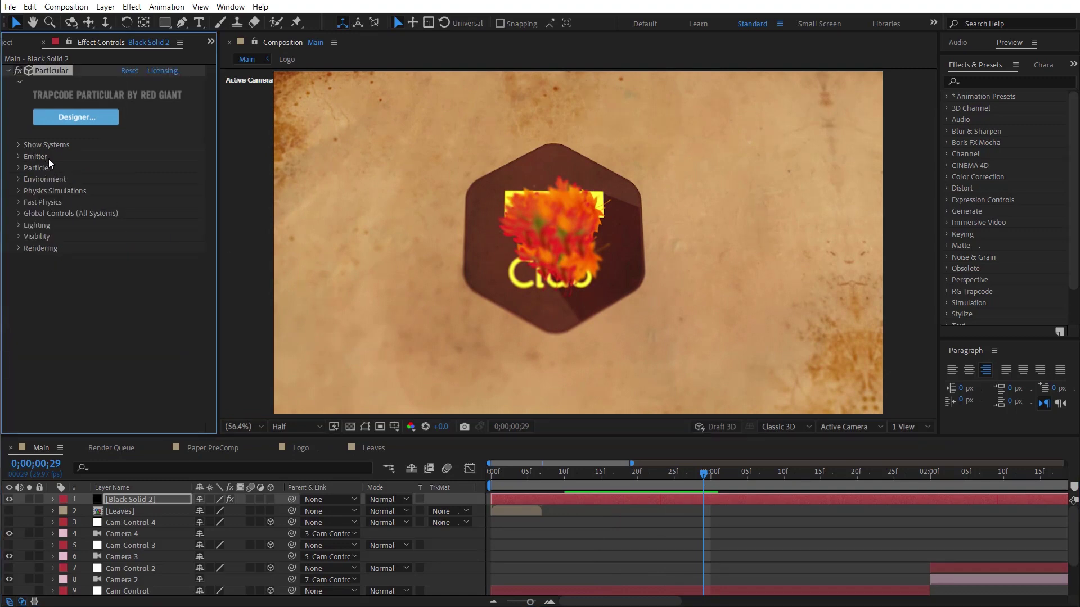
Step: Set Particles/sec to 10 and move the emitter up to 960, 190, 0 above the logo
left_click(18, 156)
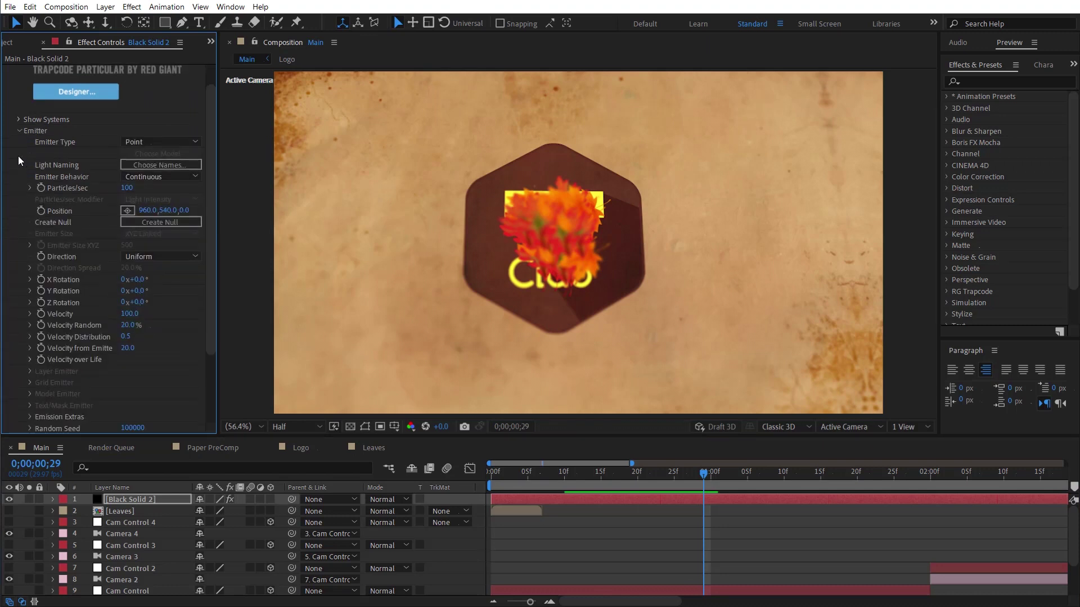
left_click(129, 188)
type("10")
key("Return")
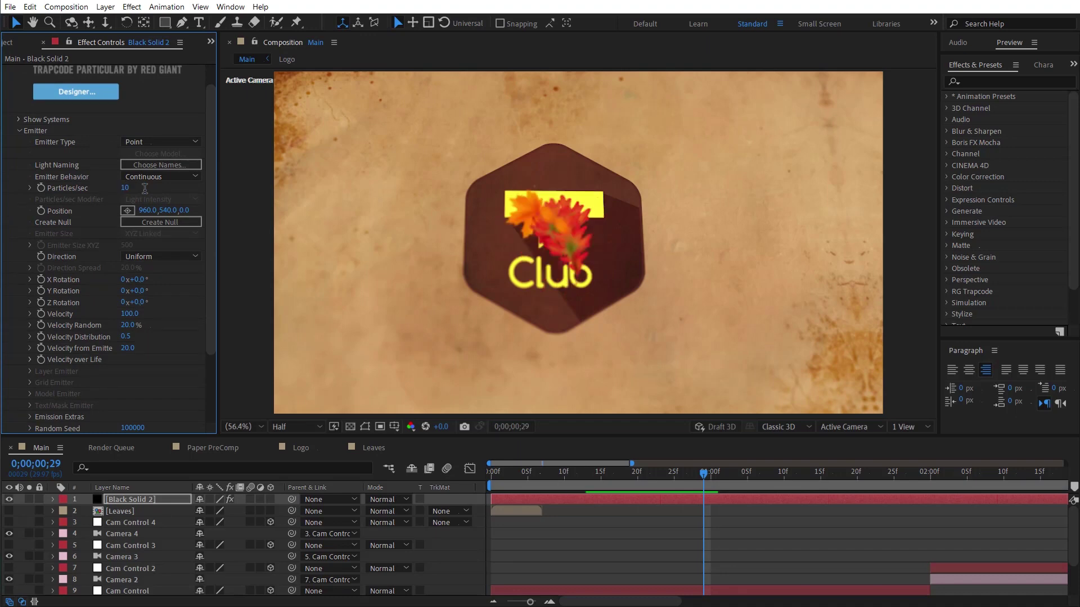
mouse_move(551, 479)
left_mouse_down()
mouse_move(737, 490)
mouse_move(681, 489)
left_mouse_up()
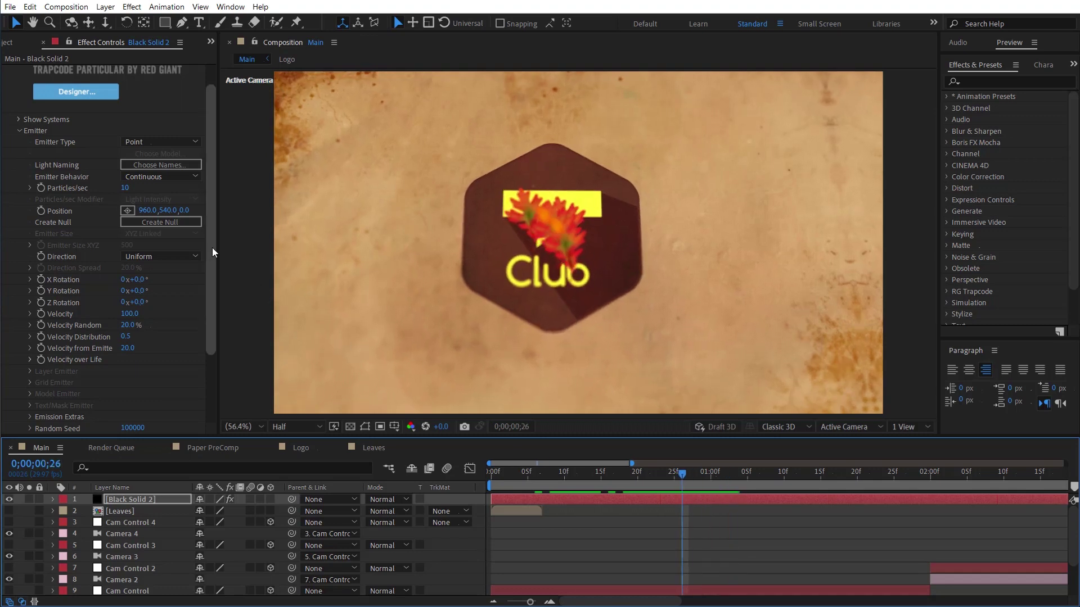
left_click_drag(166, 210, 11, 205)
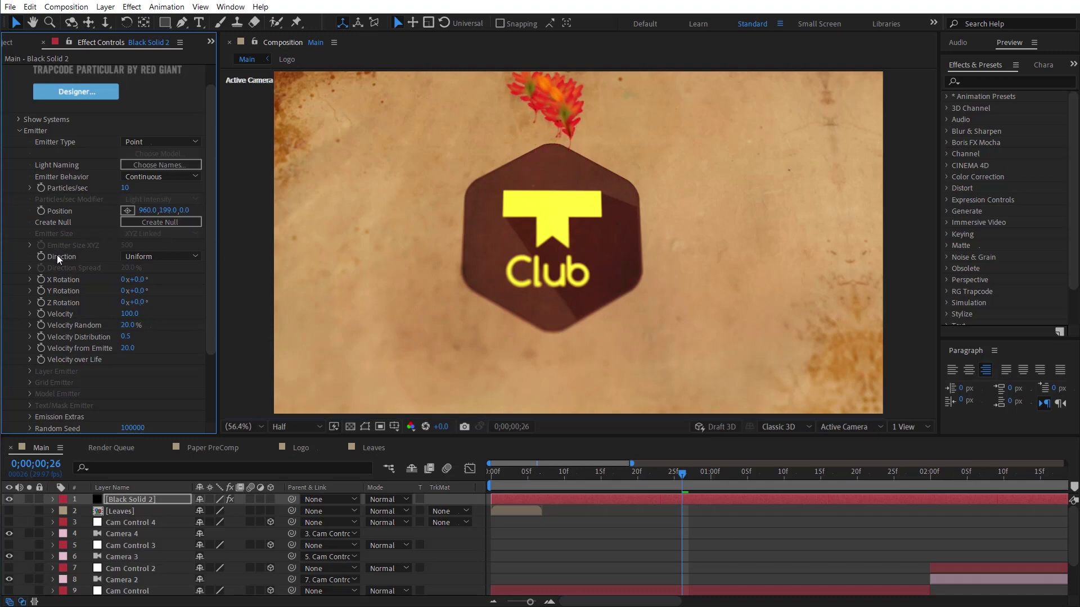
Step: Keep the Uniform emission direction, raise the particle velocity, and preview the falling leaves
left_click(164, 257)
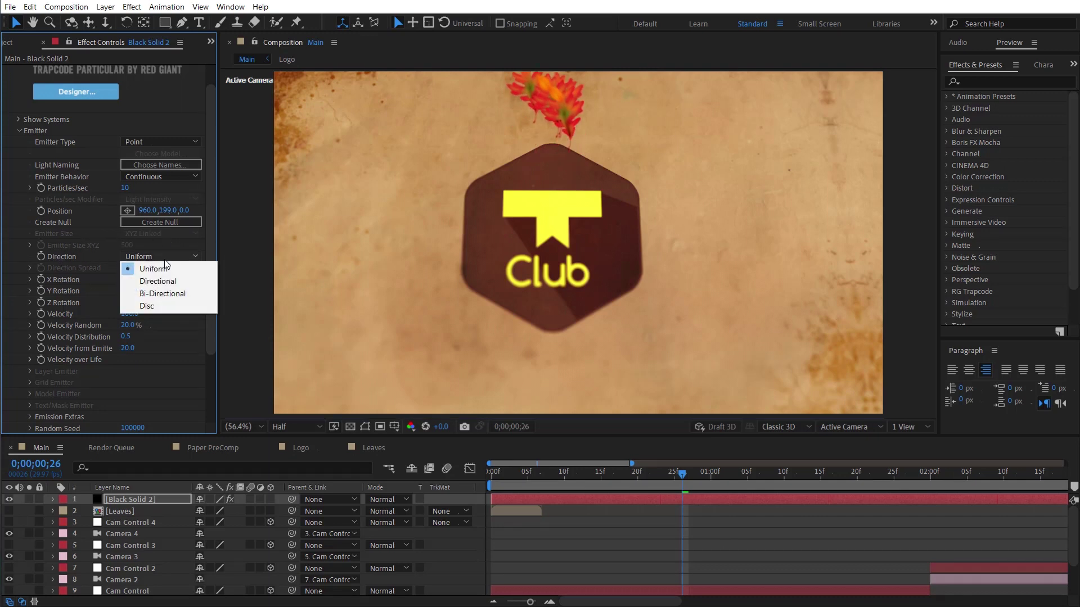
left_click(168, 269)
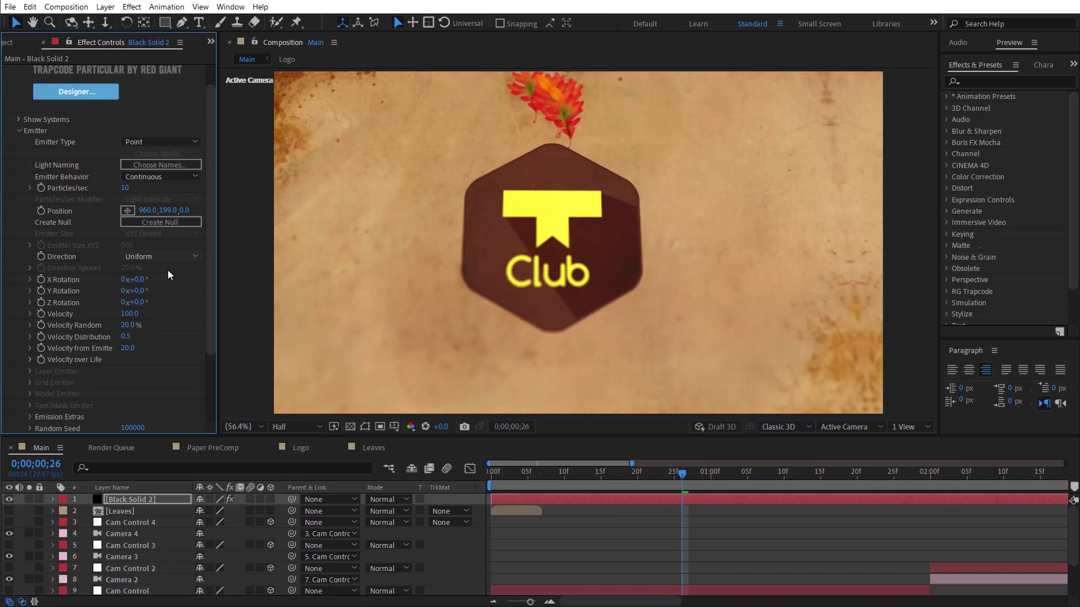
left_click_drag(631, 474, 744, 478)
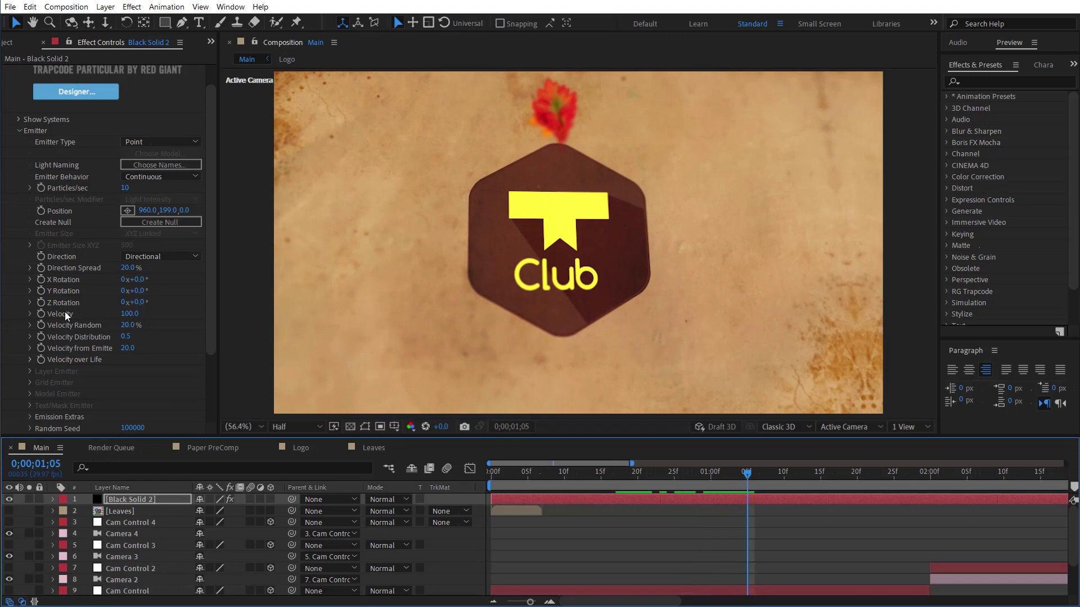
left_click_drag(129, 313, 245, 312)
left_click_drag(636, 475, 697, 474)
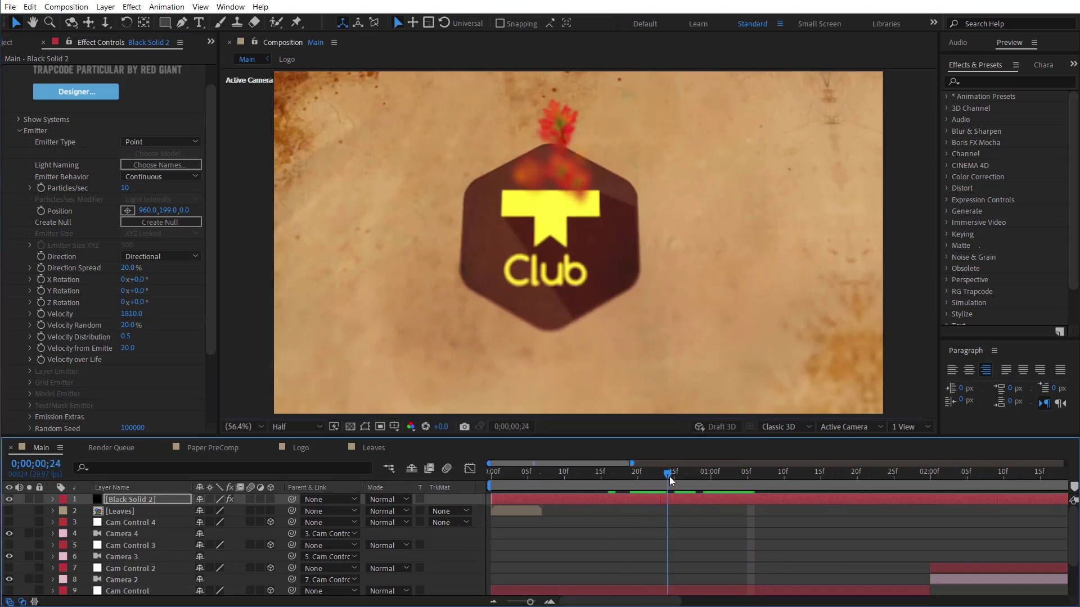
left_click_drag(697, 474, 769, 475)
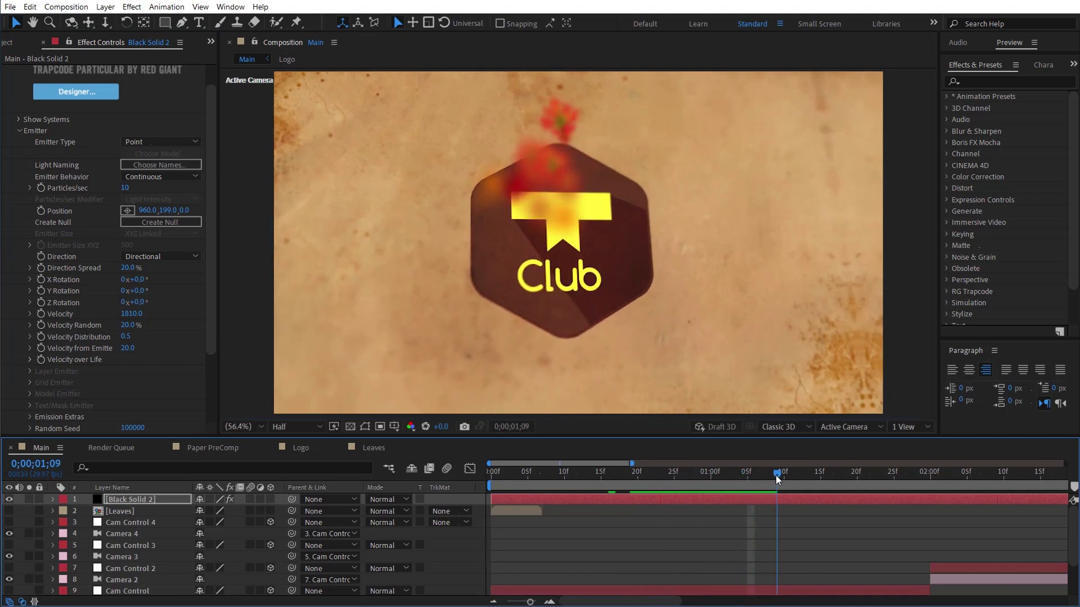
Step: Move the emitter up above the frame top to 960, -132, 0
left_click_drag(166, 210, 6, 210)
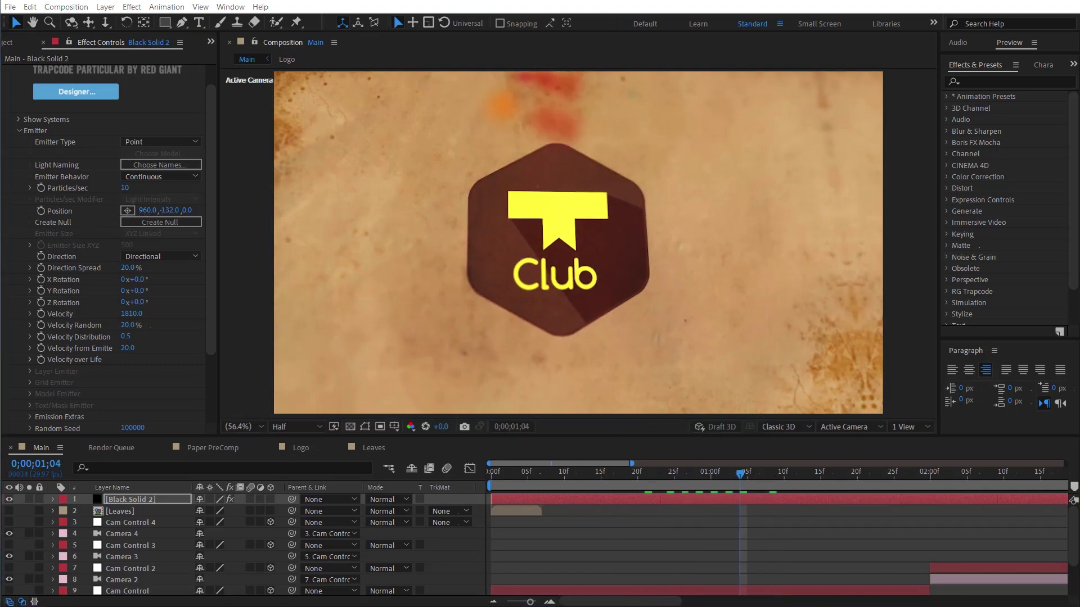
key("Page_Up")
key("Page_Up")
key("Page_Up")
left_click_drag(211, 204, 215, 283)
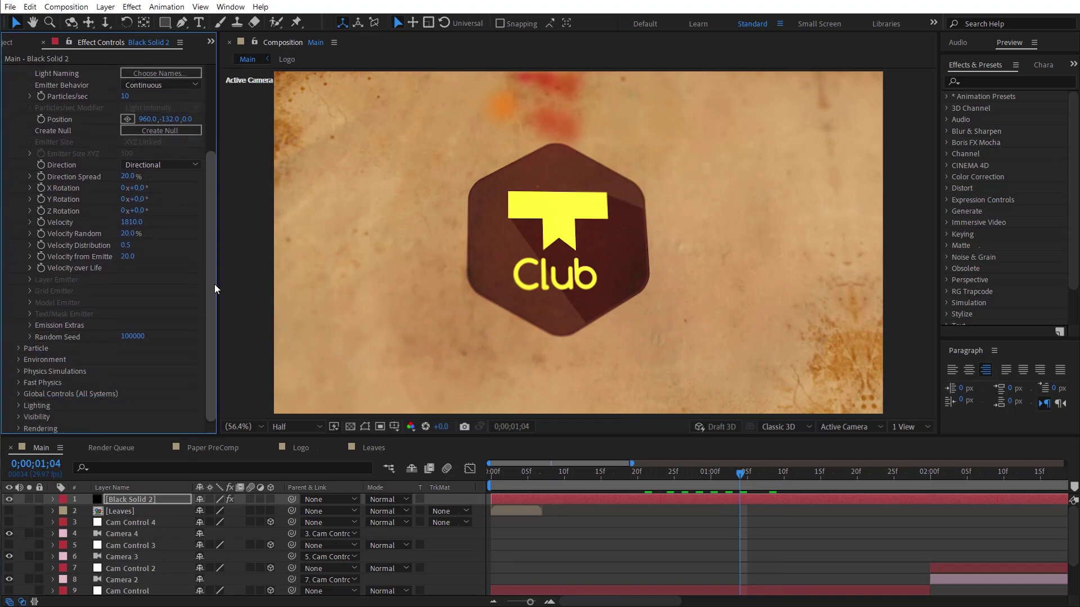
Step: Raise the particle Life from 3.0 to 19.6 seconds and preview the result
left_click(18, 349)
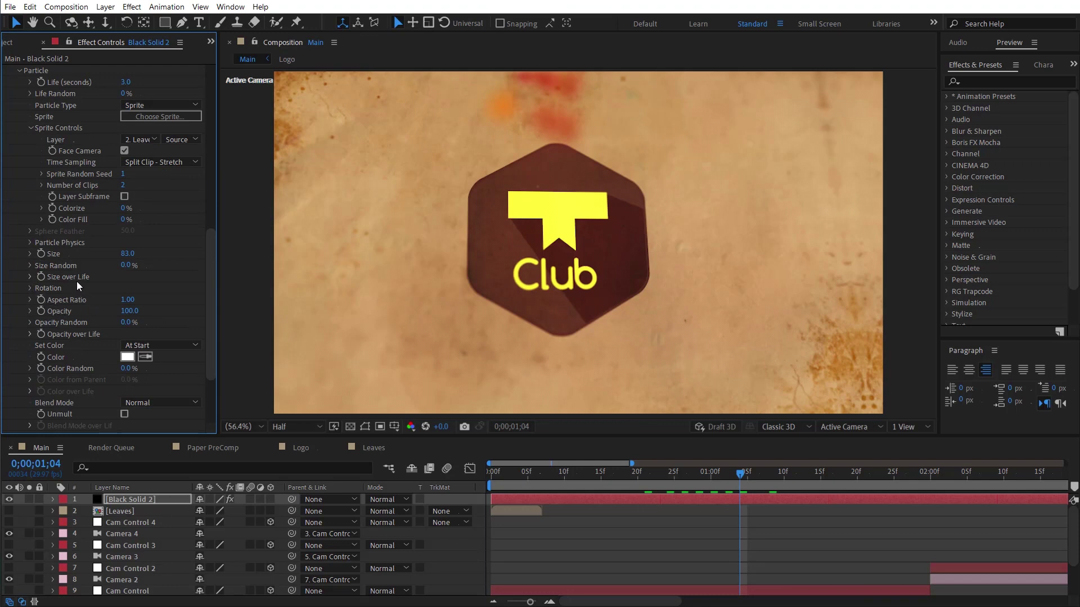
scroll(77, 285, "up", 4)
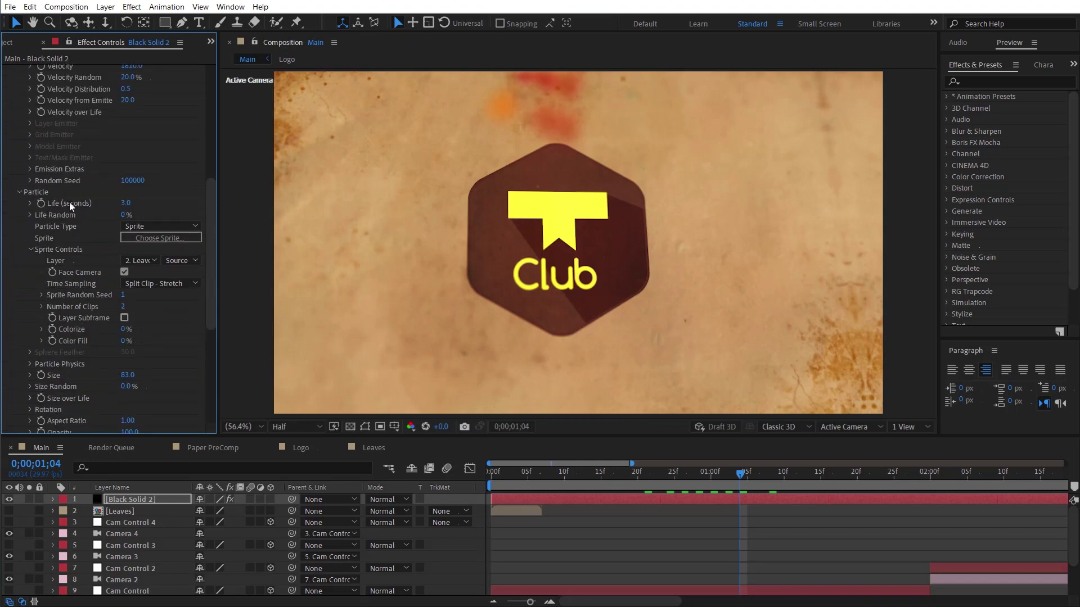
left_click_drag(125, 203, 205, 201)
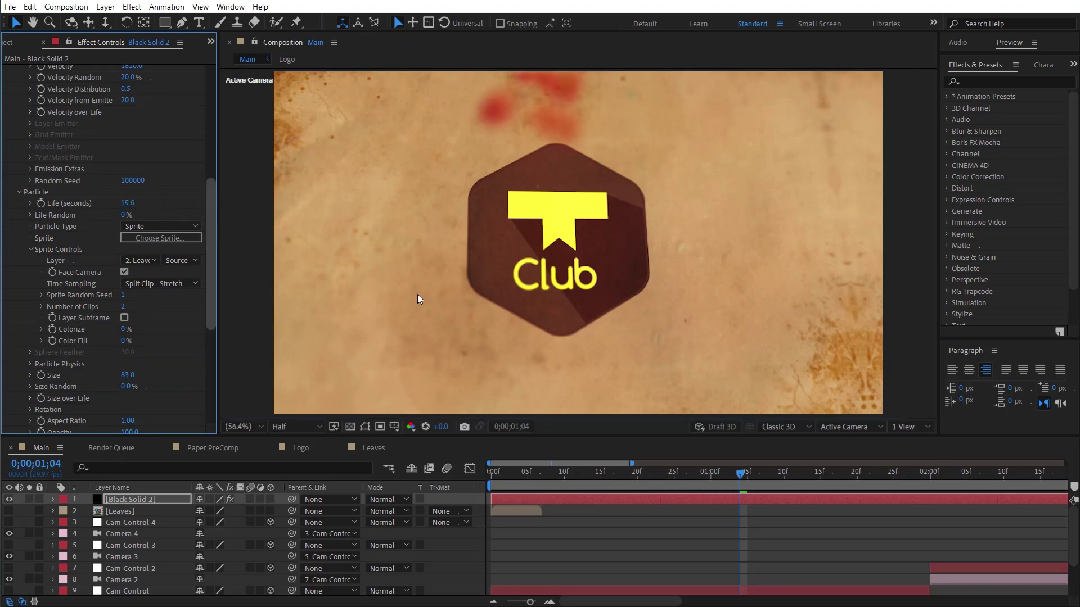
left_click_drag(751, 474, 848, 464)
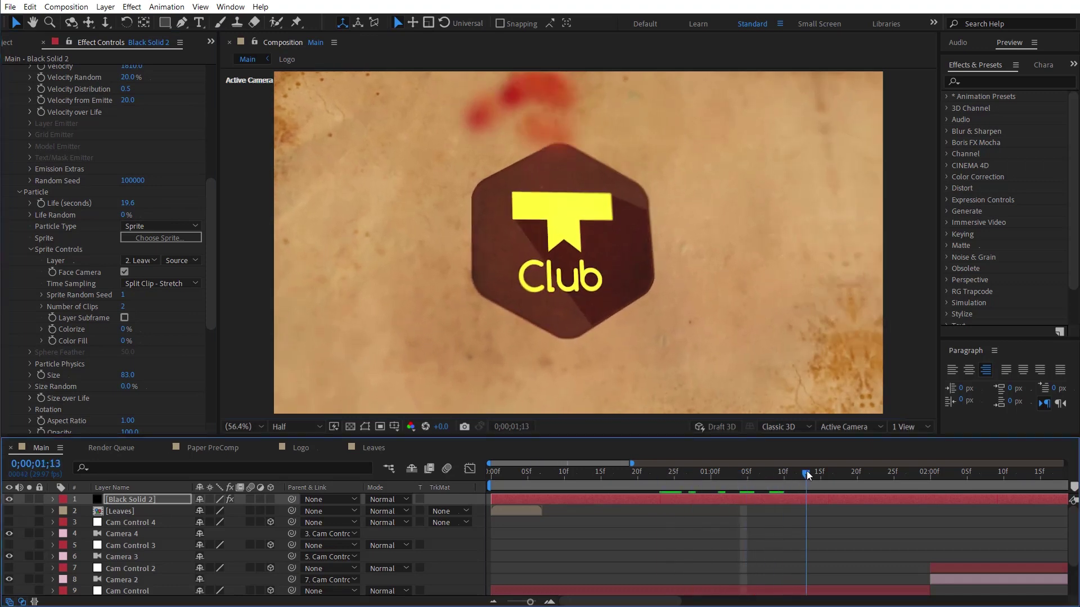
scroll(181, 219, "up", 2)
scroll(180, 218, "up", 3)
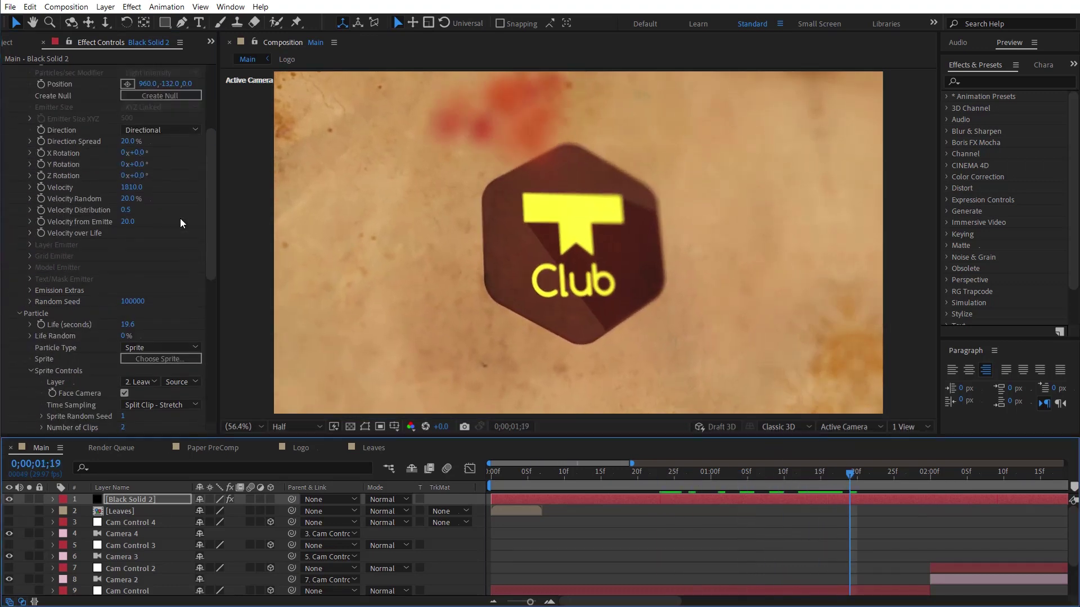
Step: Rotate the emitter to -97° X, 16° Y and 20° Z, then preview a frame
left_click_drag(137, 152, 99, 176)
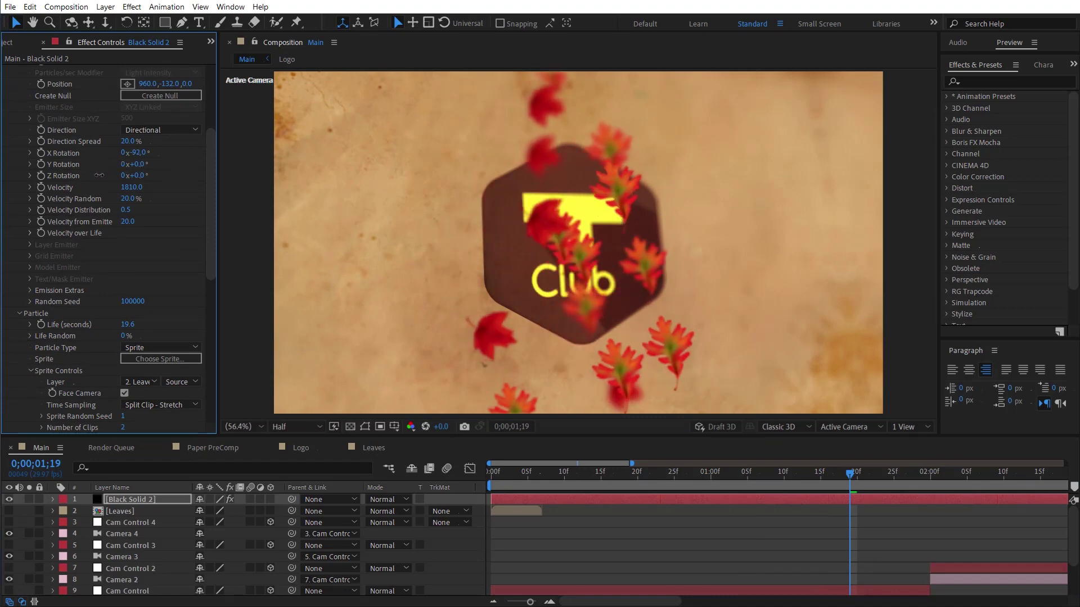
left_click_drag(99, 175, 97, 177)
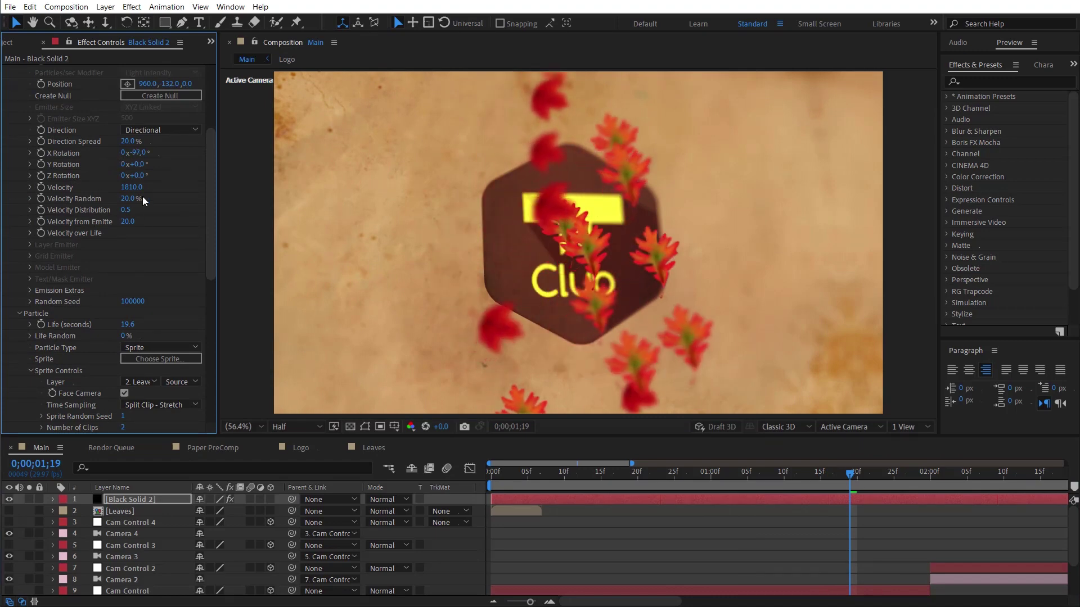
mouse_move(139, 176)
left_mouse_down()
mouse_move(151, 177)
mouse_move(153, 164)
left_mouse_up()
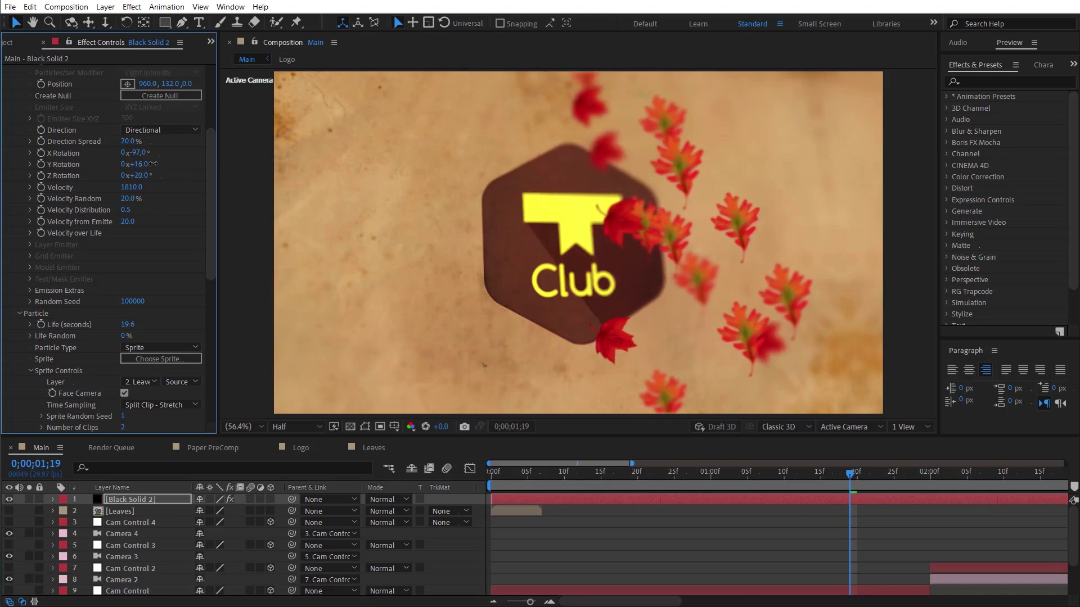
left_click_drag(814, 471, 856, 478)
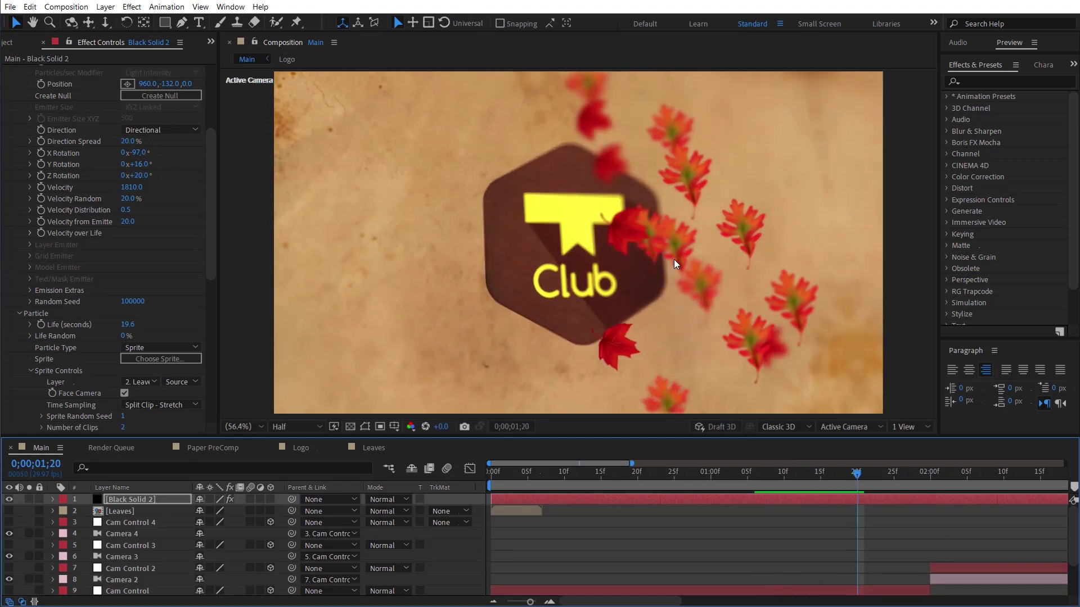
Step: Expand Sprite Controls and begin editing the Number of Clips field
scroll(172, 258, "down", 1)
scroll(172, 257, "down", 1)
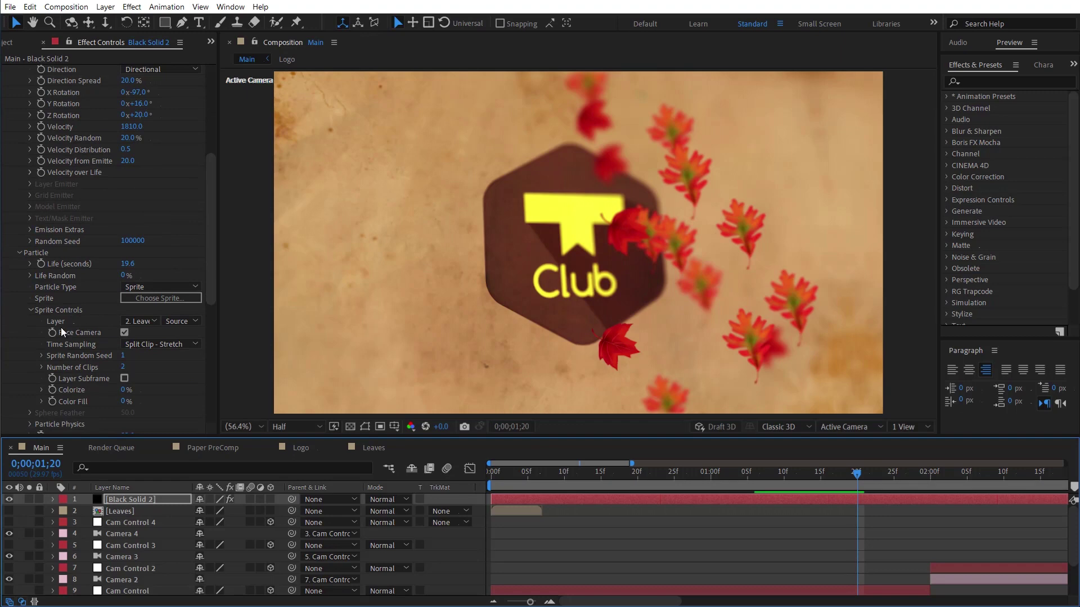
left_click(33, 309)
left_click(29, 309)
left_click(30, 309)
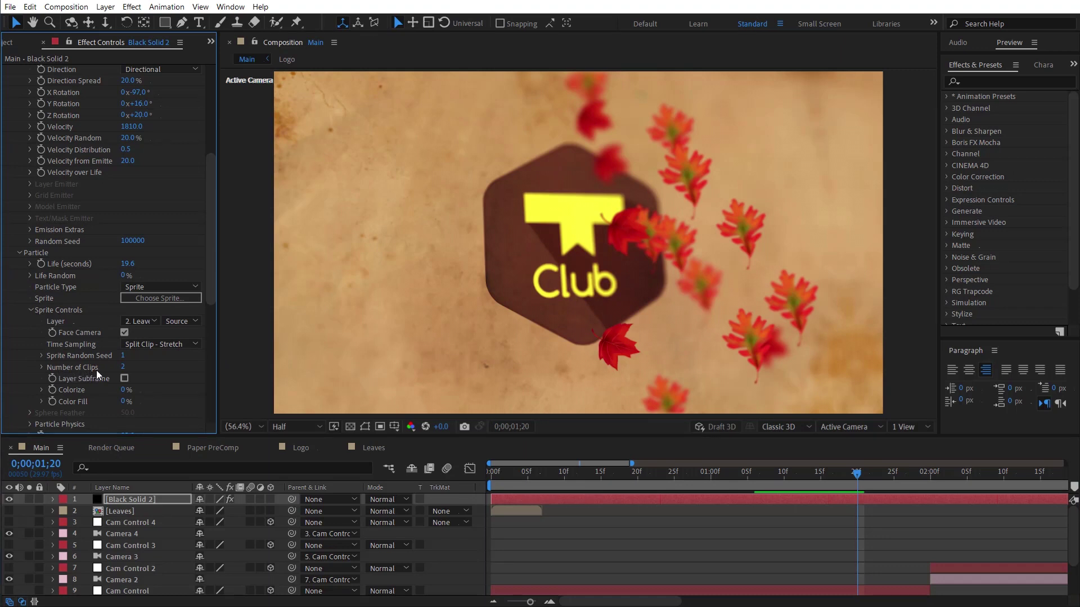
left_click(124, 367)
Step: Inspect the seven staggered leaf layers inside the Leaves precomp, then return to Main
double_click(509, 511)
left_click_drag(119, 584, 86, 494)
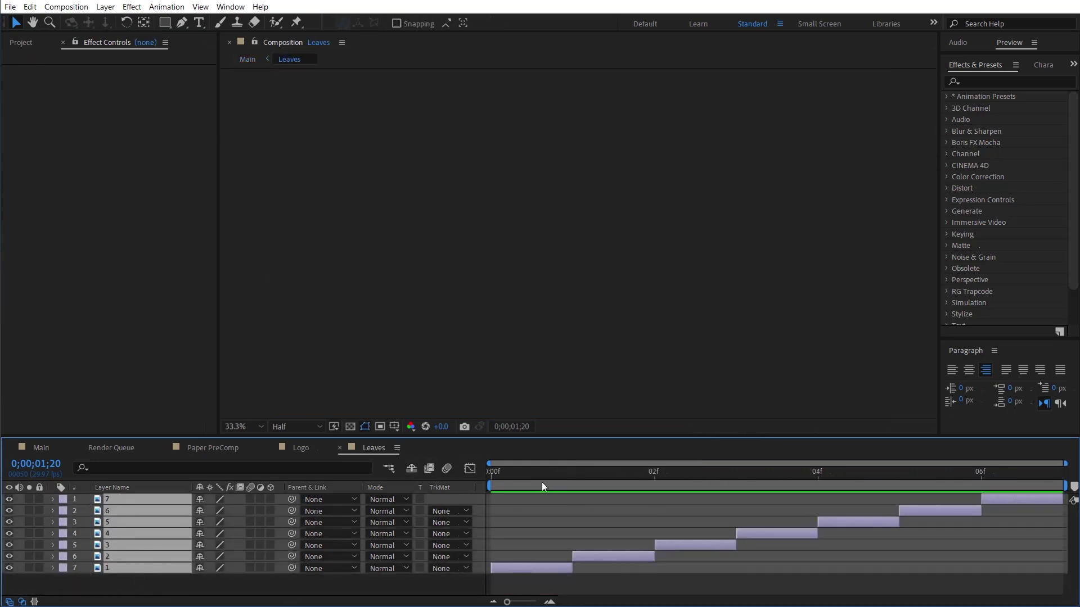
left_click_drag(541, 484, 573, 478)
left_click(124, 577)
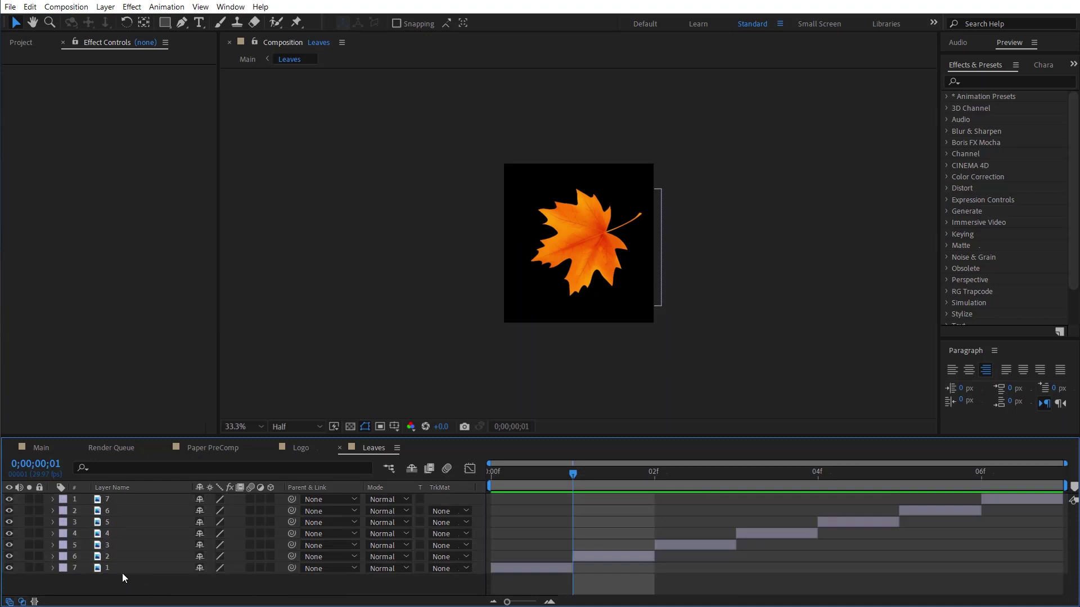
key("Tab")
left_click(328, 466)
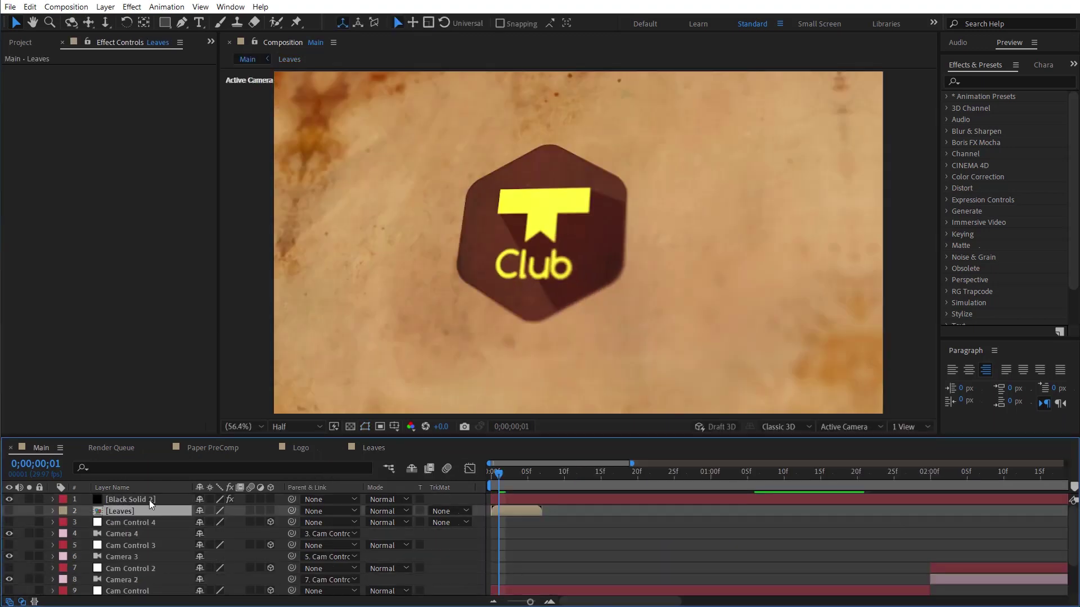
Step: Set Black Solid 2's Sprite Controls Number of Clips to 7 and preview the varied leaves
left_click(128, 499)
scroll(115, 318, "down", 5)
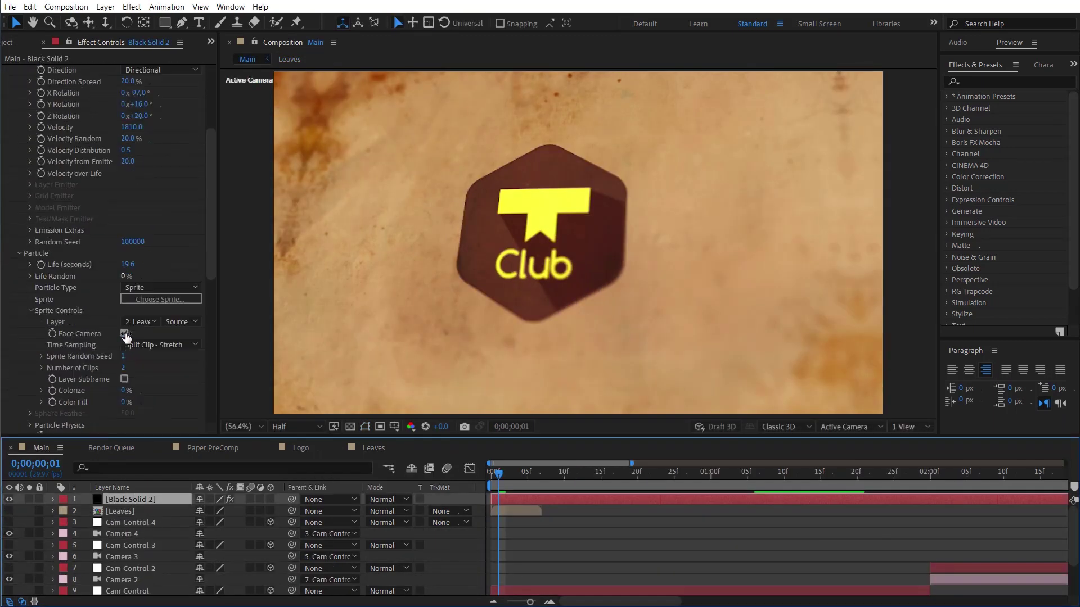
scroll(126, 333, "down", 5)
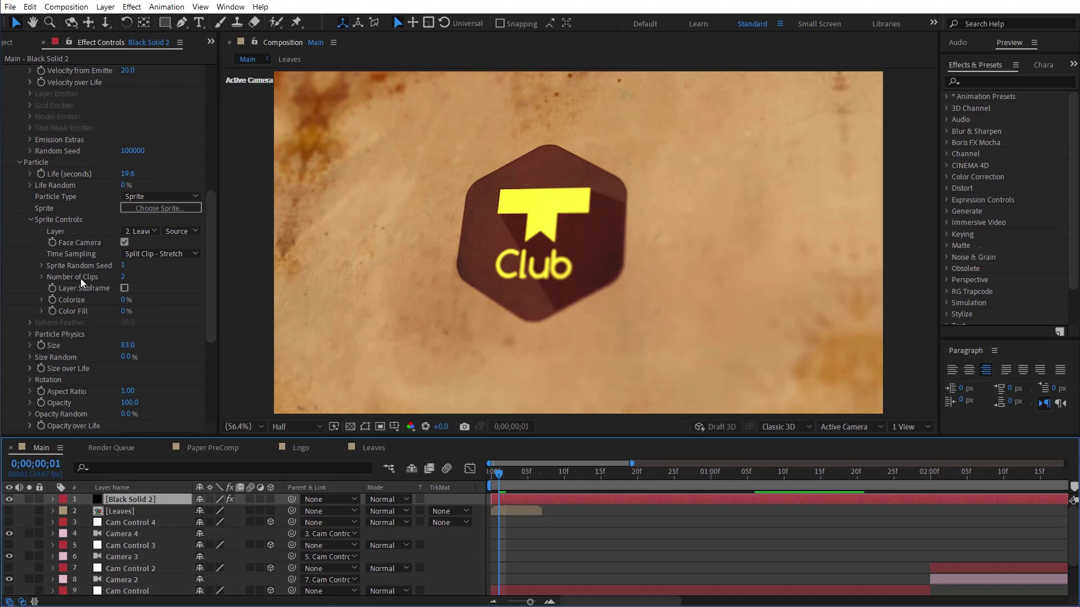
left_click(123, 277)
type("7")
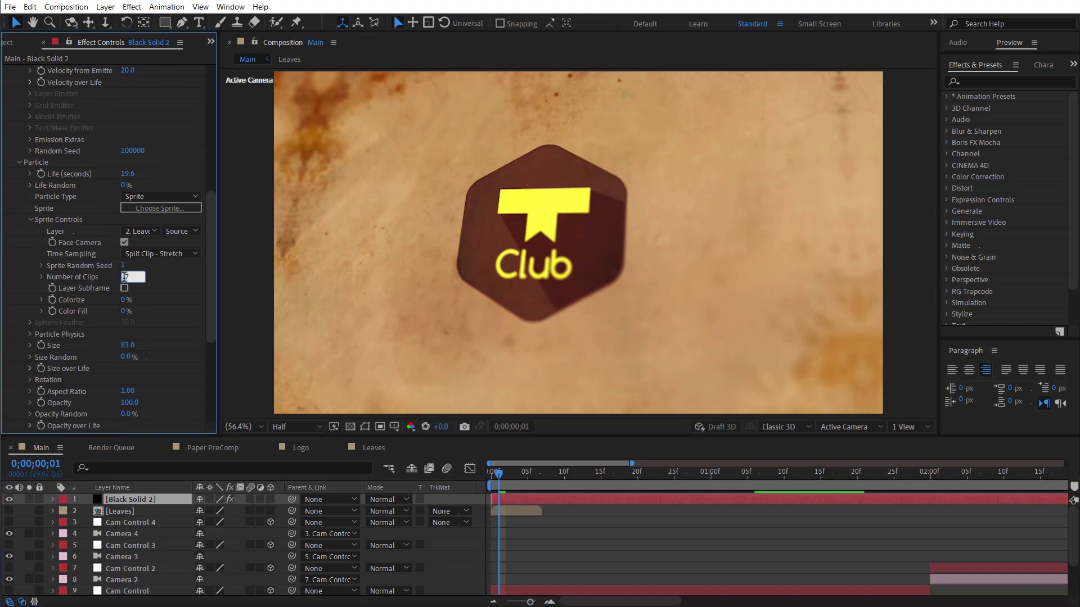
key("Return")
left_click_drag(514, 471, 790, 477)
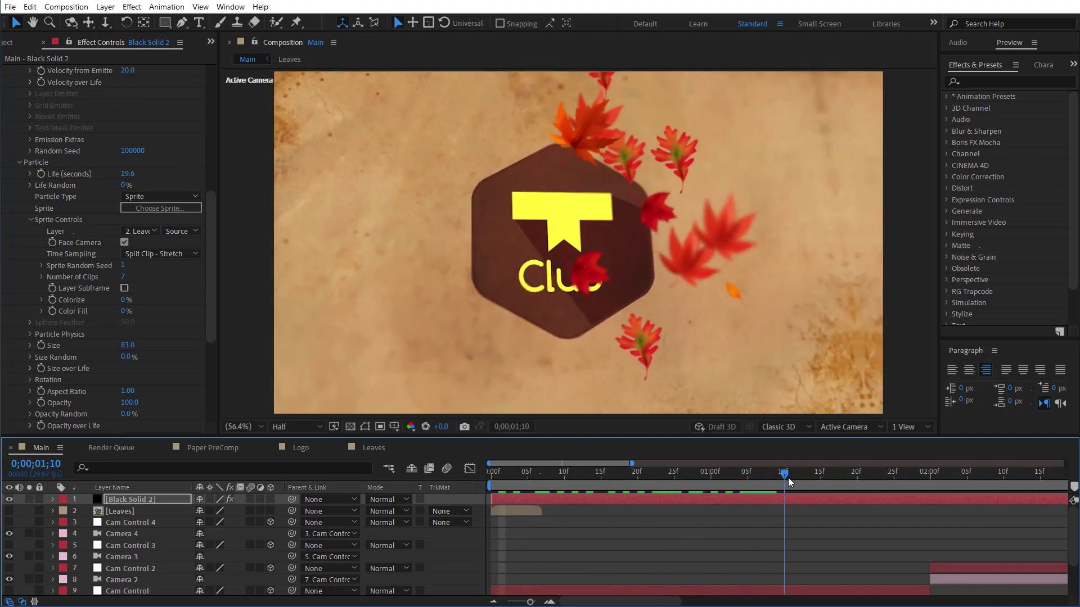
scroll(169, 268, "up", 10)
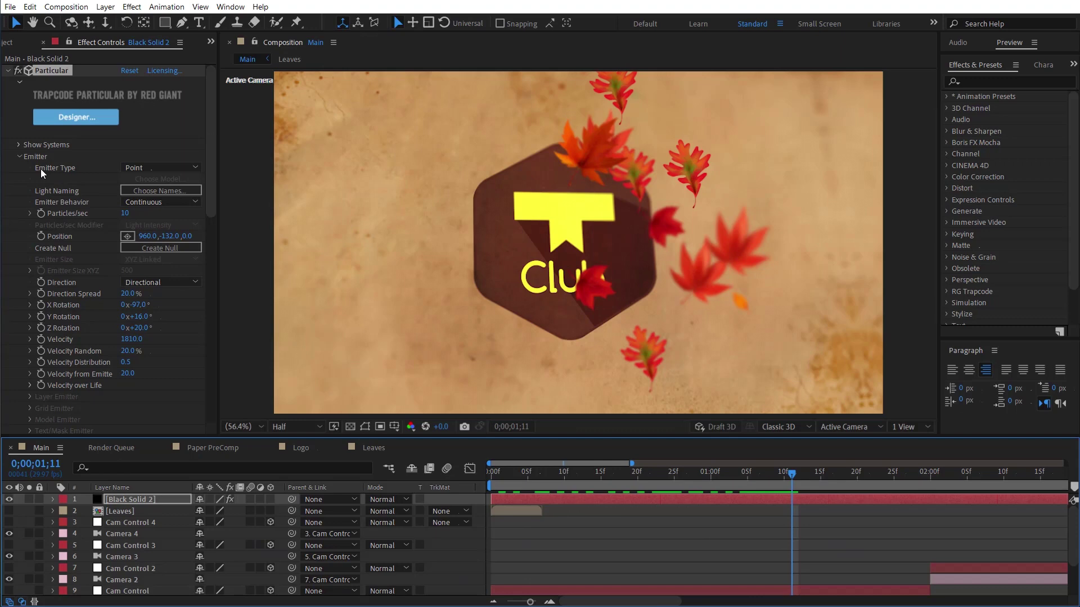
Step: Set the Emitter Type to Box with linked Emitter Size XYZ of 707
left_click(141, 167)
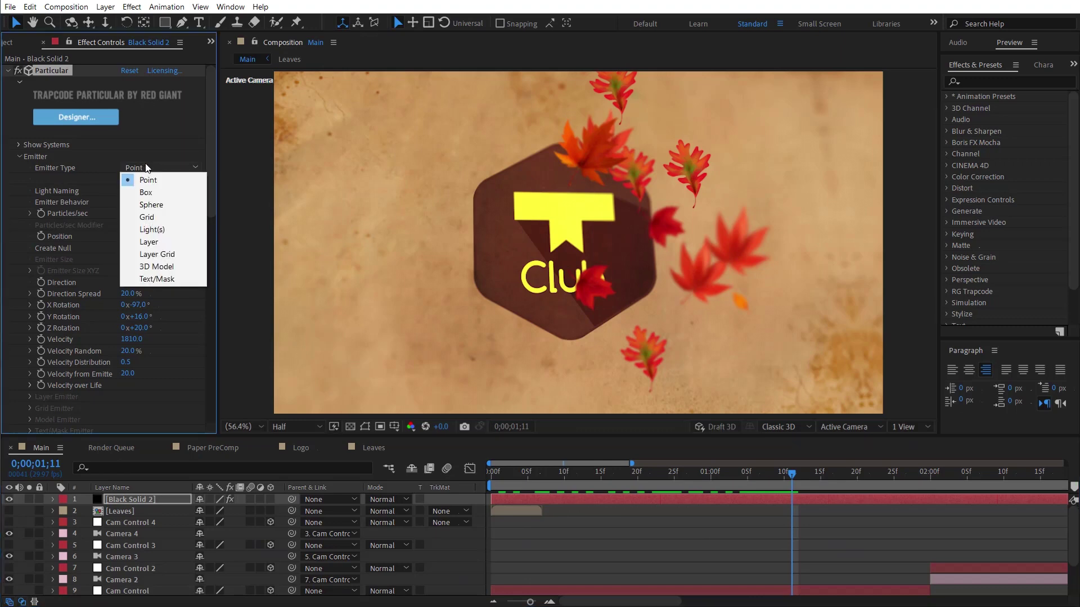
left_click(150, 191)
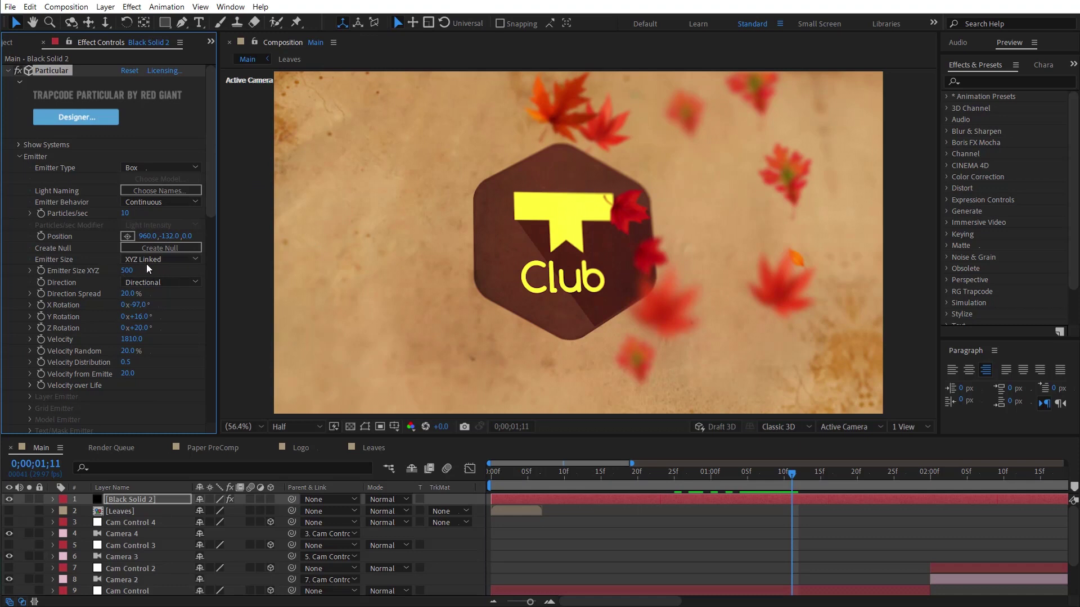
left_click(163, 259)
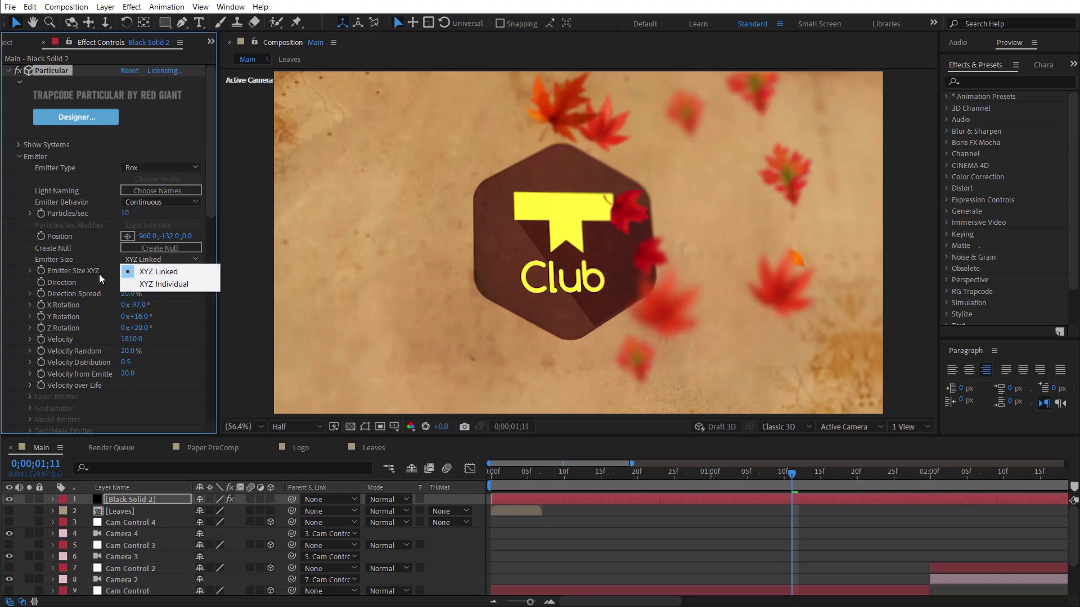
left_click(130, 275)
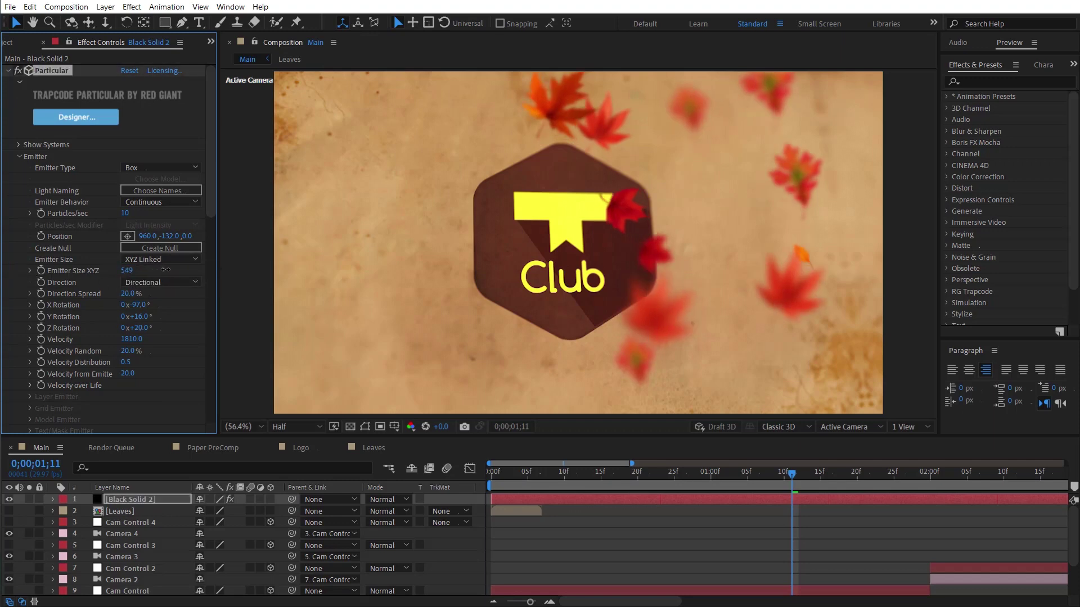
Step: Preview the leaf fall and move the emitter to position 564, -194
left_click_drag(554, 478, 678, 484)
left_click_drag(735, 482, 843, 487)
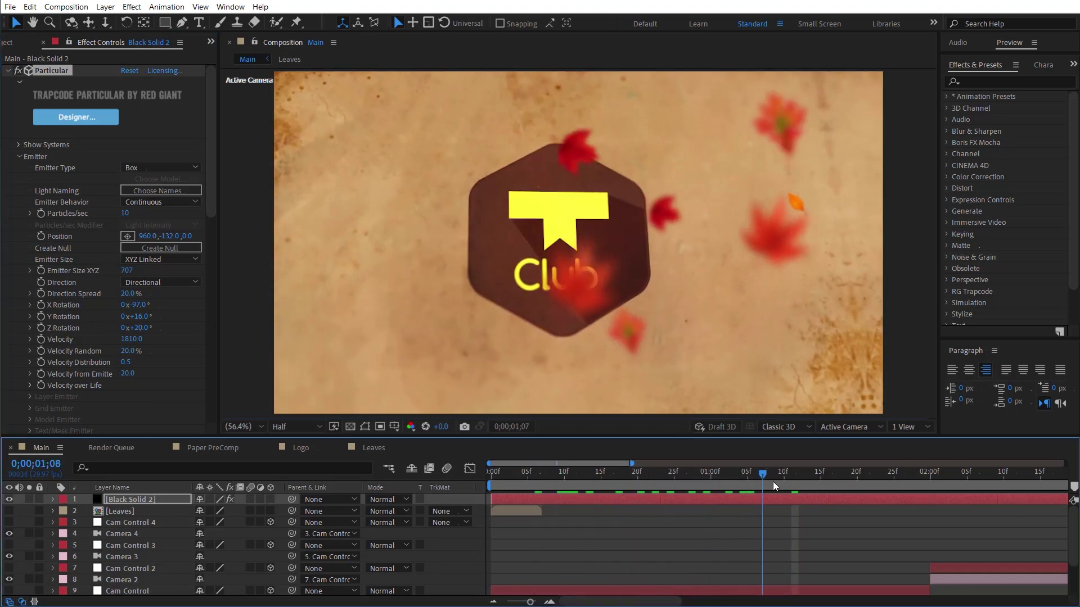
left_click_drag(147, 236, 177, 281)
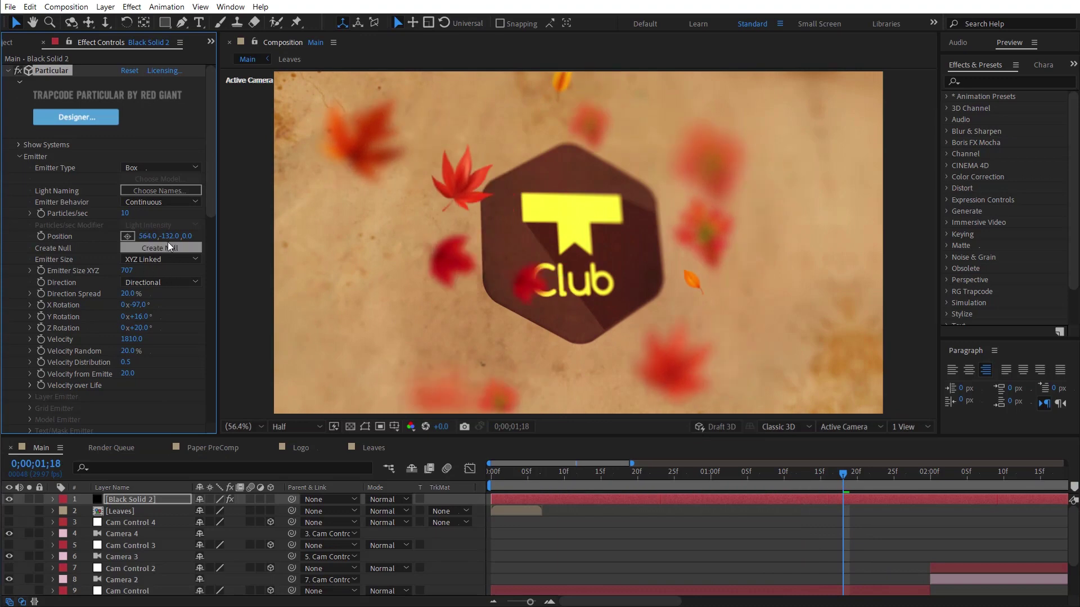
left_click_drag(168, 236, 180, 239)
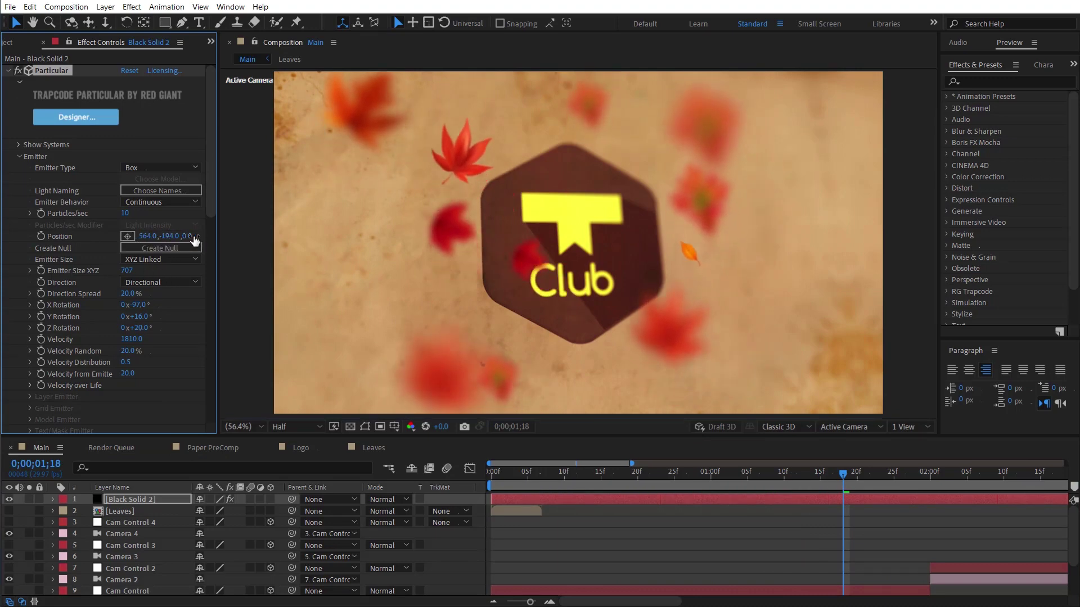
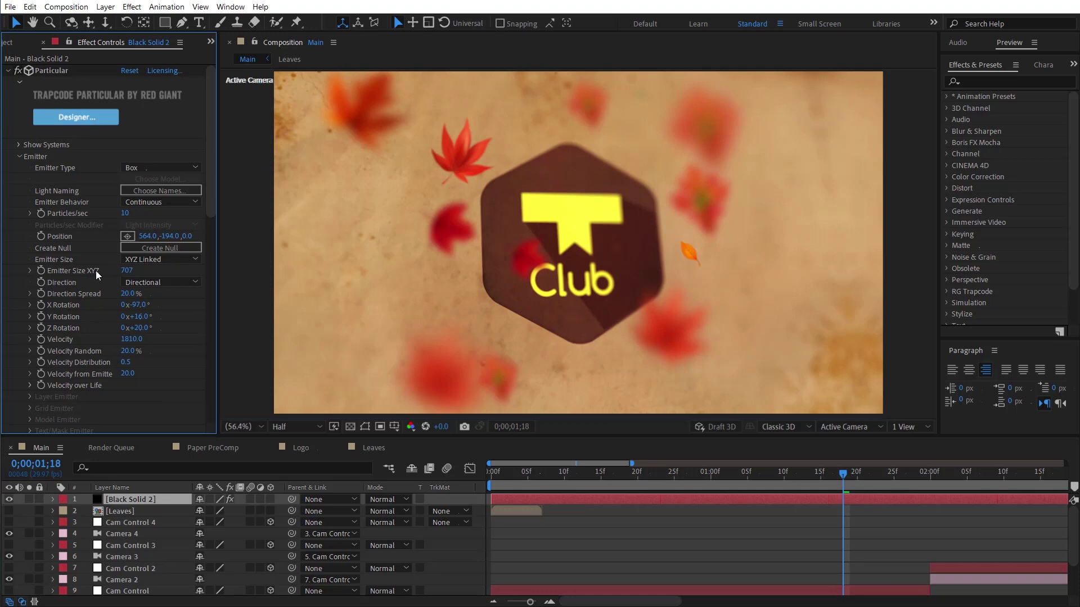
Step: Set the Particular Emitter Size to XYZ Individual and preview the leaves
left_click(155, 259)
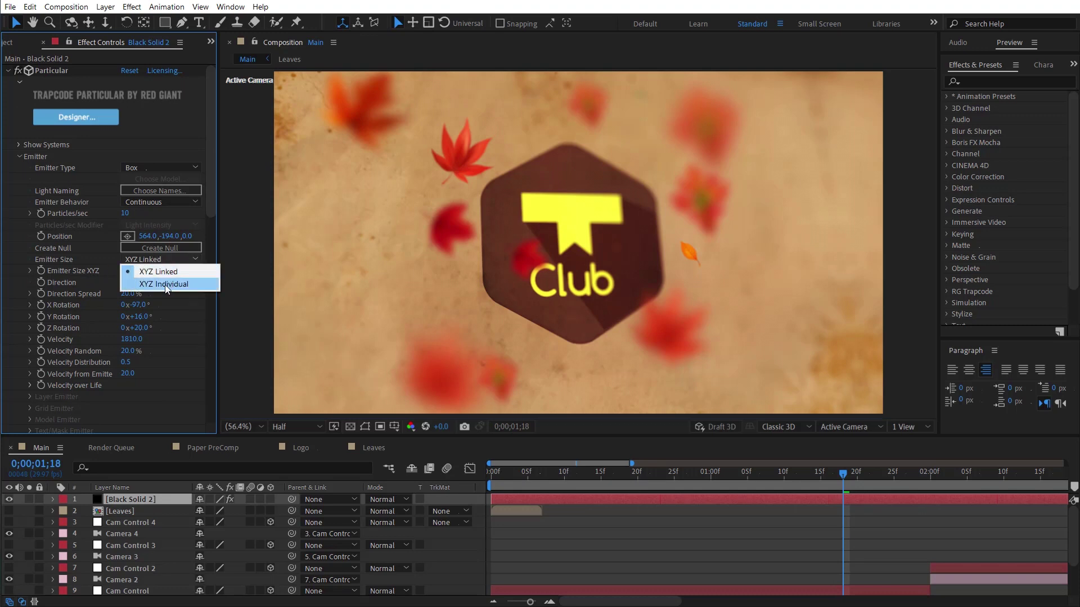
left_click(185, 269)
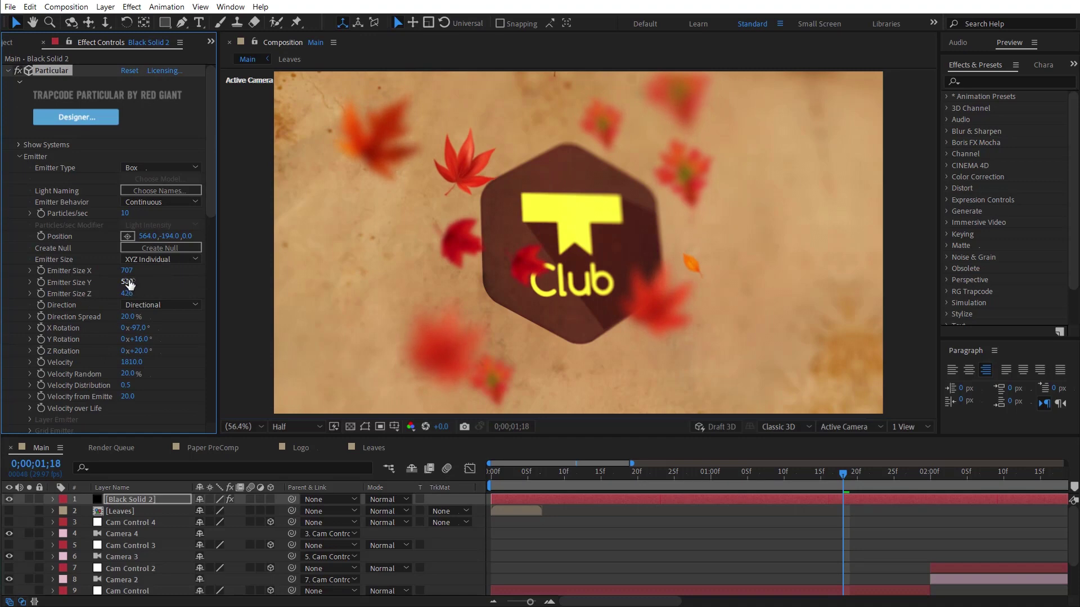
left_click_drag(532, 474, 814, 481)
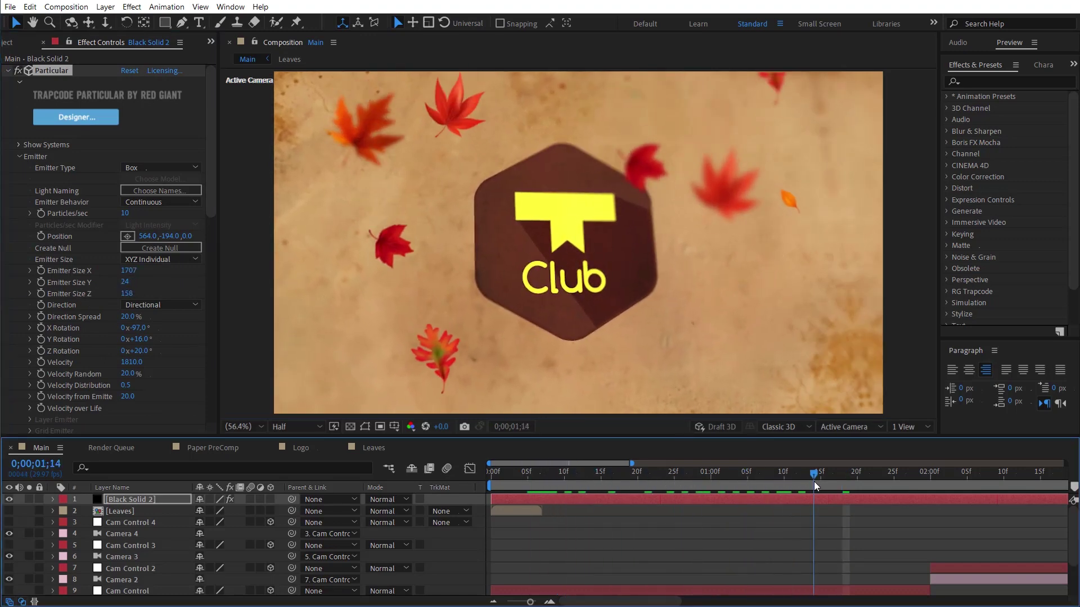
Step: Raise Particle Size to 103 with Size Random at 23%, then collapse the group
scroll(110, 285, "down", 3)
scroll(110, 286, "down", 6)
scroll(110, 287, "down", 2)
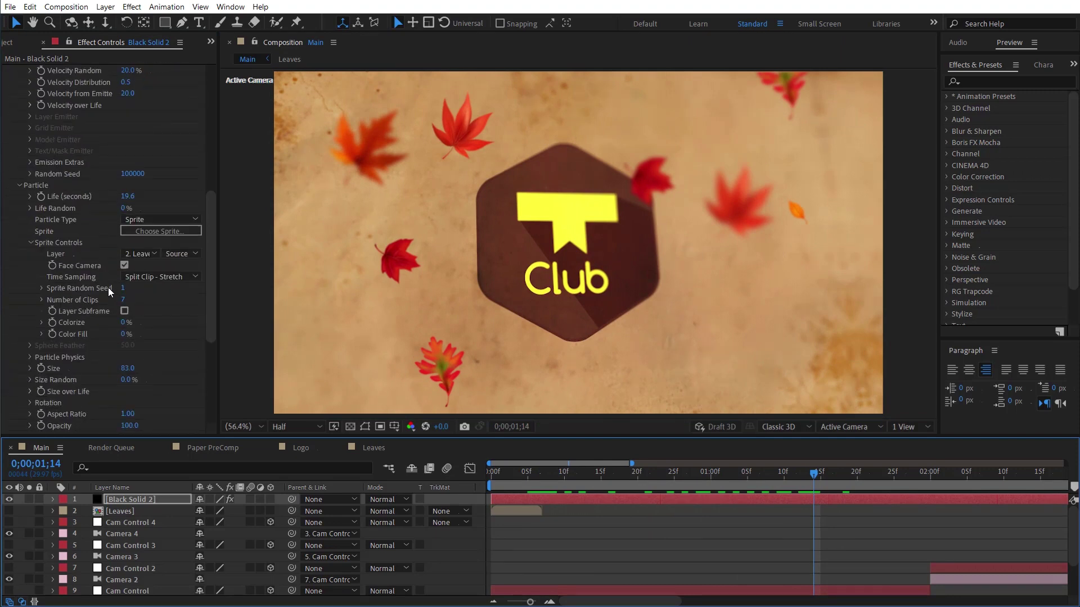
scroll(108, 288, "down", 3)
left_click_drag(158, 311, 136, 321)
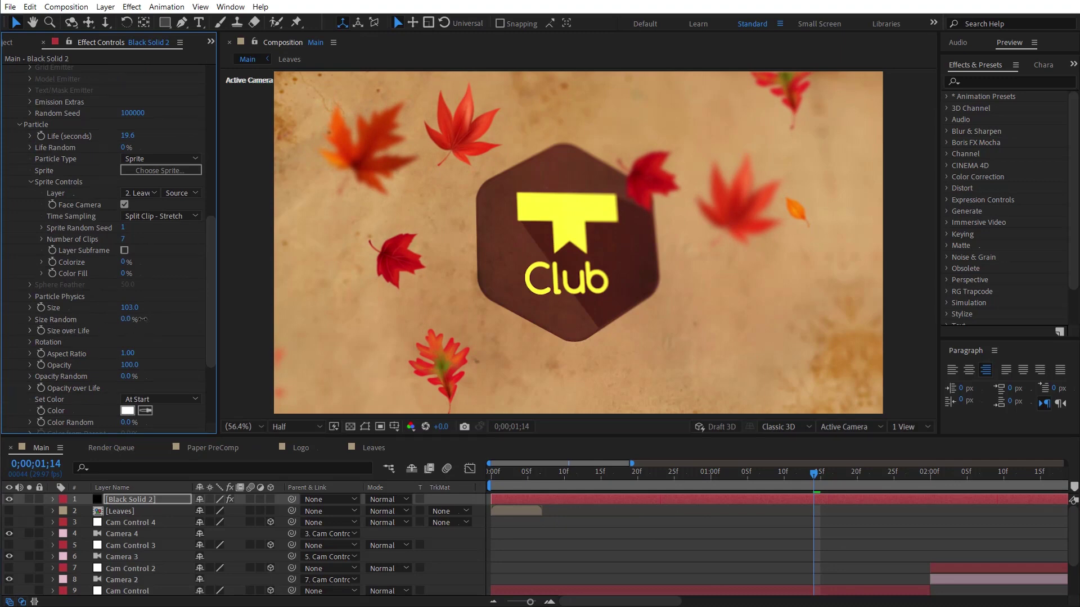
left_click_drag(143, 318, 142, 319)
scroll(112, 292, "up", 3)
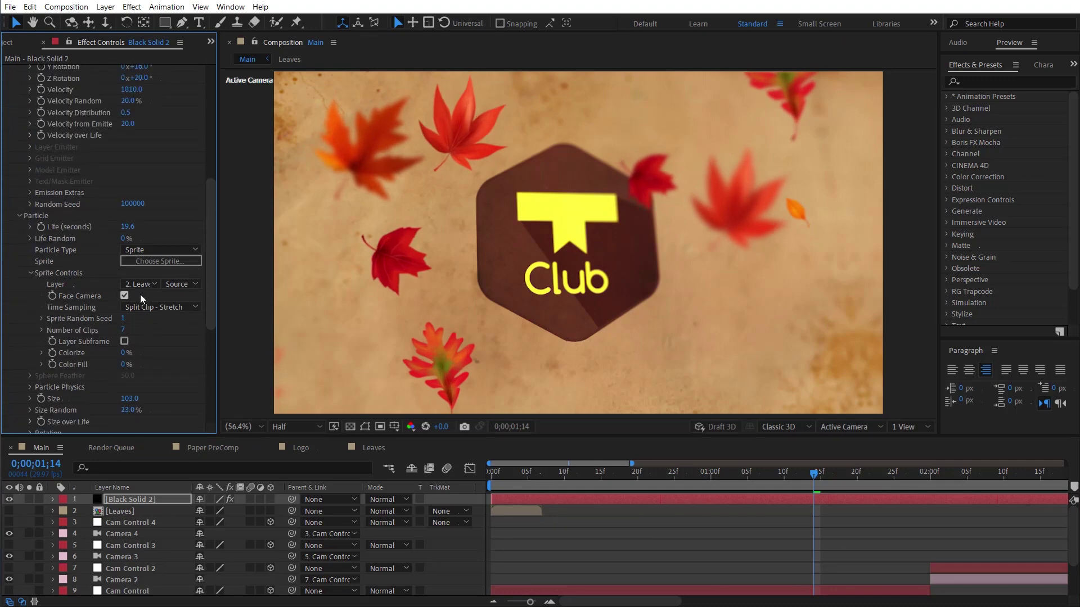
scroll(41, 309, "up", 3)
left_click(20, 308)
mouse_move(814, 474)
left_mouse_down()
mouse_move(587, 475)
mouse_move(814, 477)
mouse_move(723, 482)
left_mouse_up()
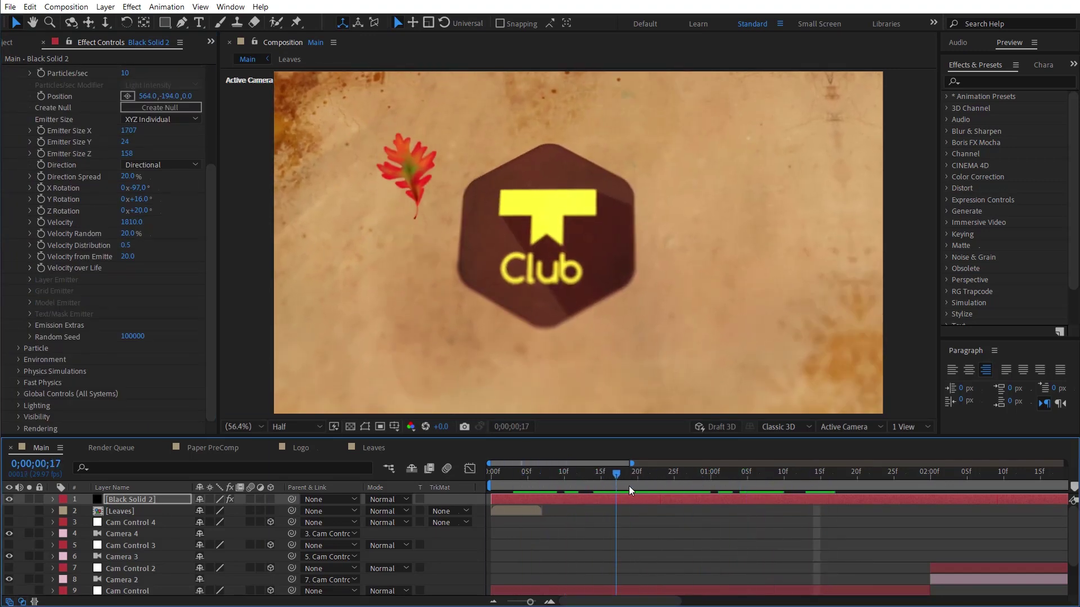
left_click_drag(723, 481, 478, 497)
left_click(695, 501)
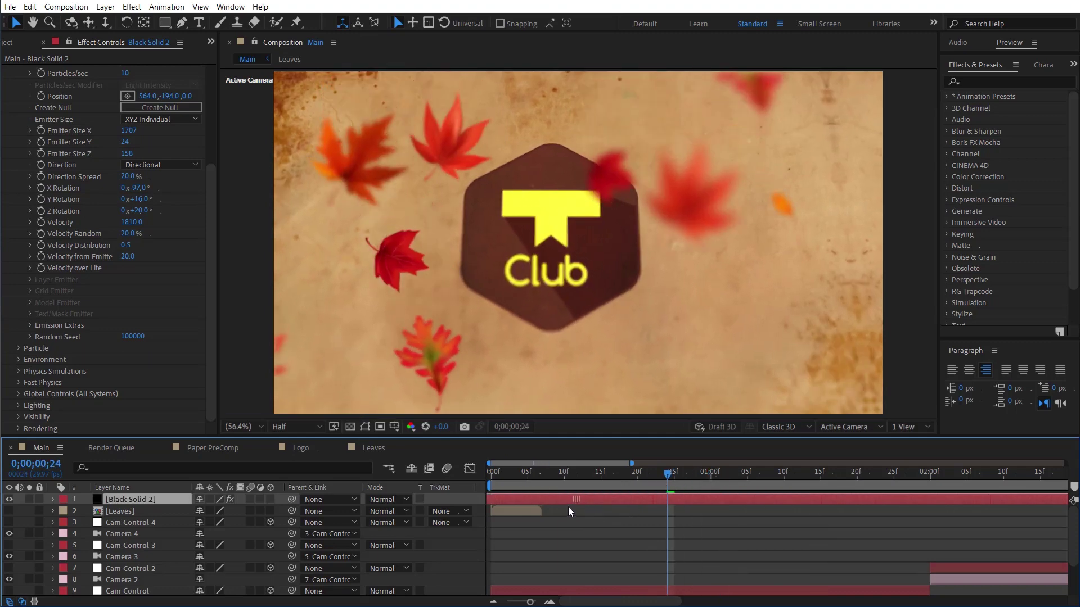
mouse_move(517, 476)
left_mouse_down()
mouse_move(864, 481)
mouse_move(886, 530)
left_mouse_up()
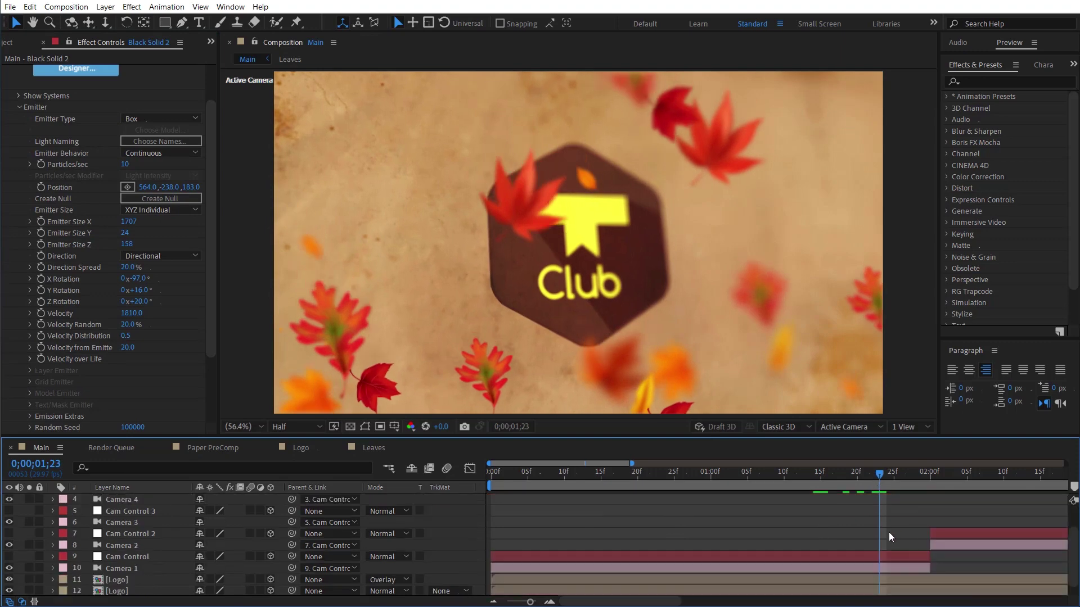
mouse_move(906, 475)
left_mouse_down()
mouse_move(1005, 485)
mouse_move(932, 502)
left_mouse_up()
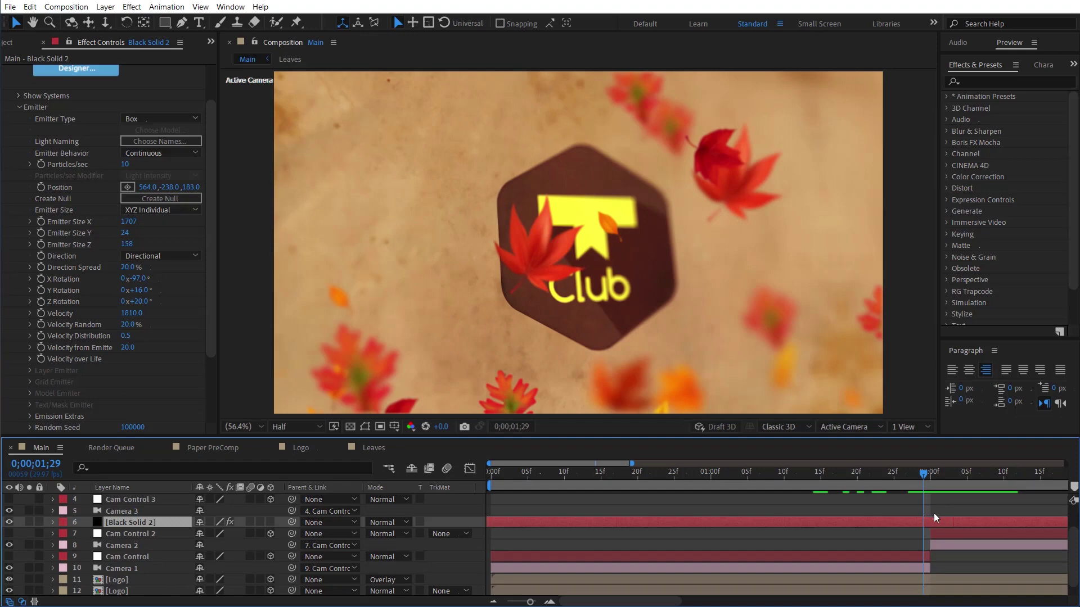
key("ctrl+shift+d")
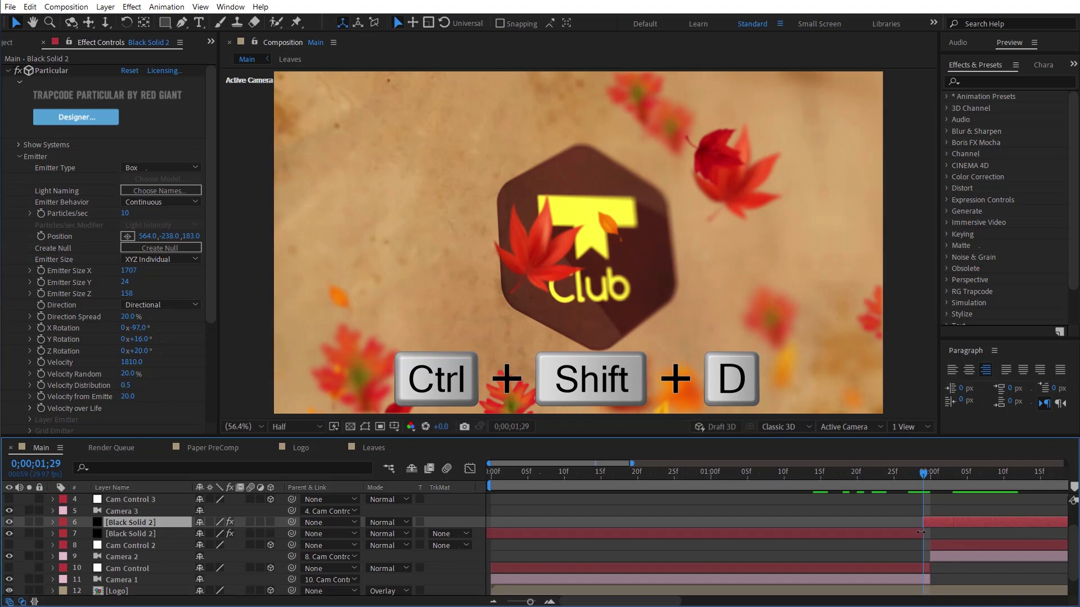
Step: Shift the later half of the split leaves layer to start slightly later
left_click(920, 532)
left_click_drag(932, 522, 946, 523)
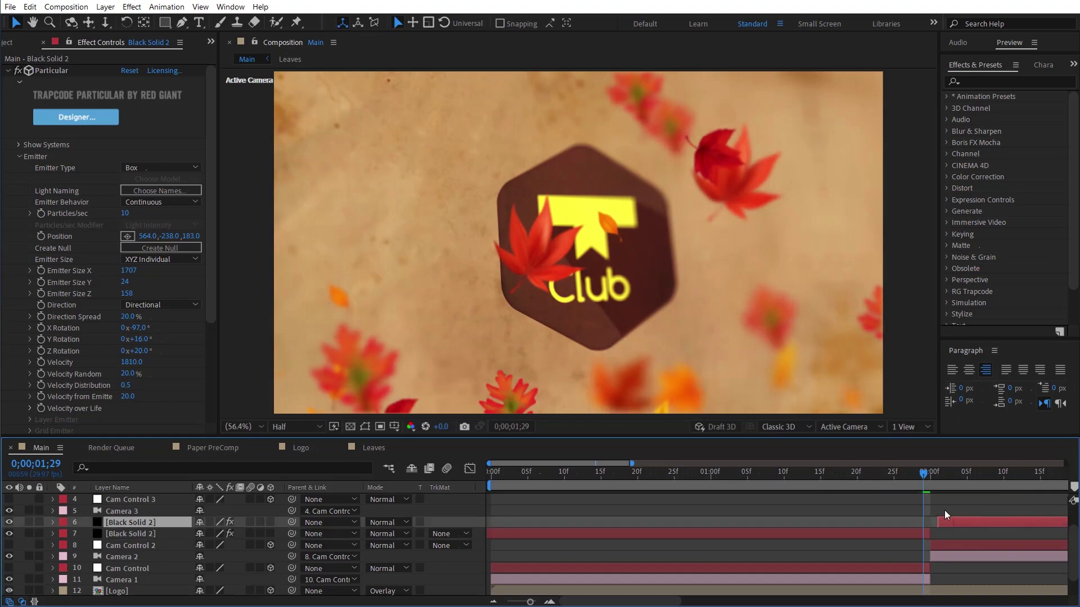
left_click_drag(929, 474, 967, 520)
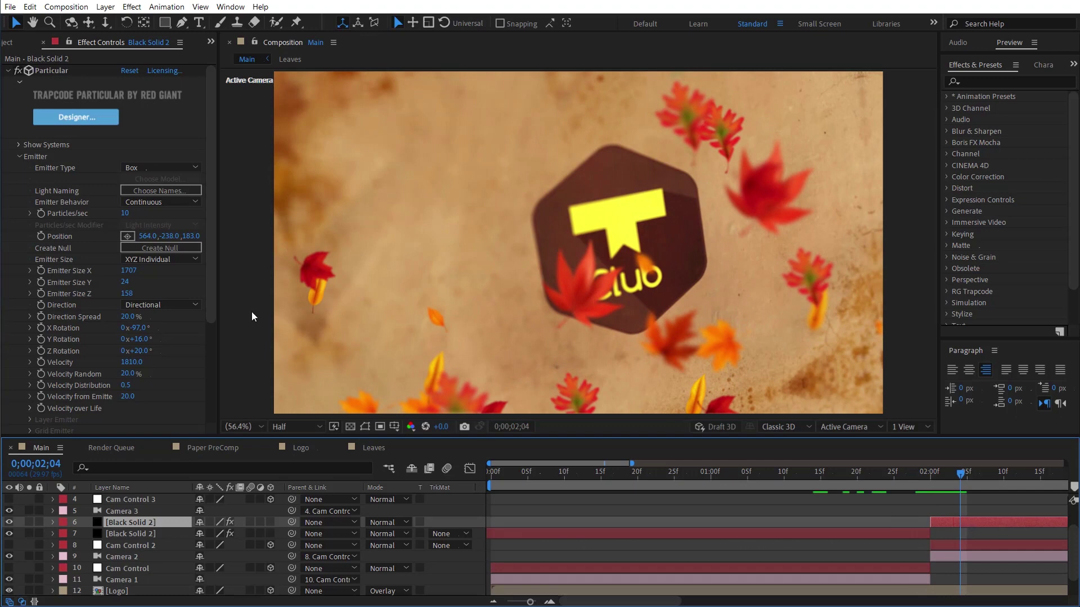
Step: Move the new layer's leaf emitter higher, deeper and sideways in the scene
scroll(38, 223, "down", 3)
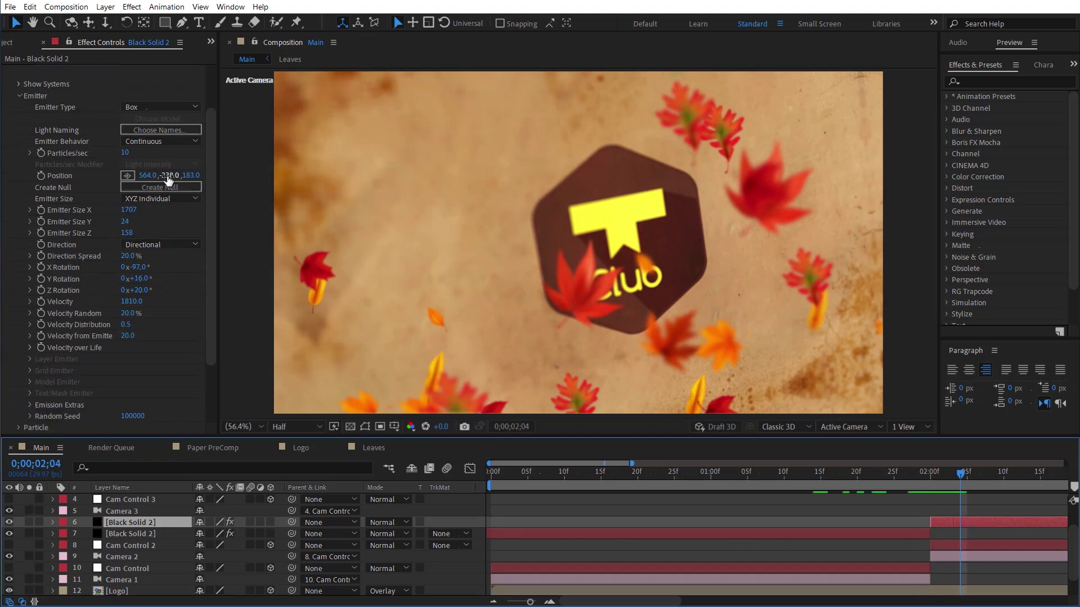
left_click_drag(168, 179, 124, 196)
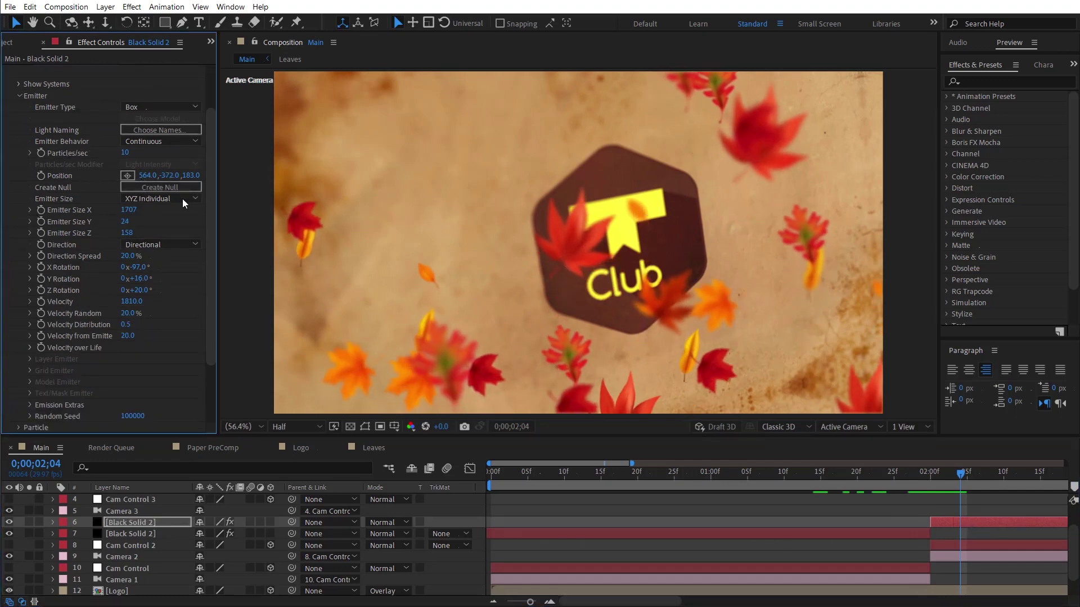
left_click_drag(191, 175, 256, 177)
mouse_move(144, 176)
left_mouse_down()
mouse_move(217, 174)
mouse_move(120, 175)
left_mouse_up()
scroll(131, 157, "up", 3)
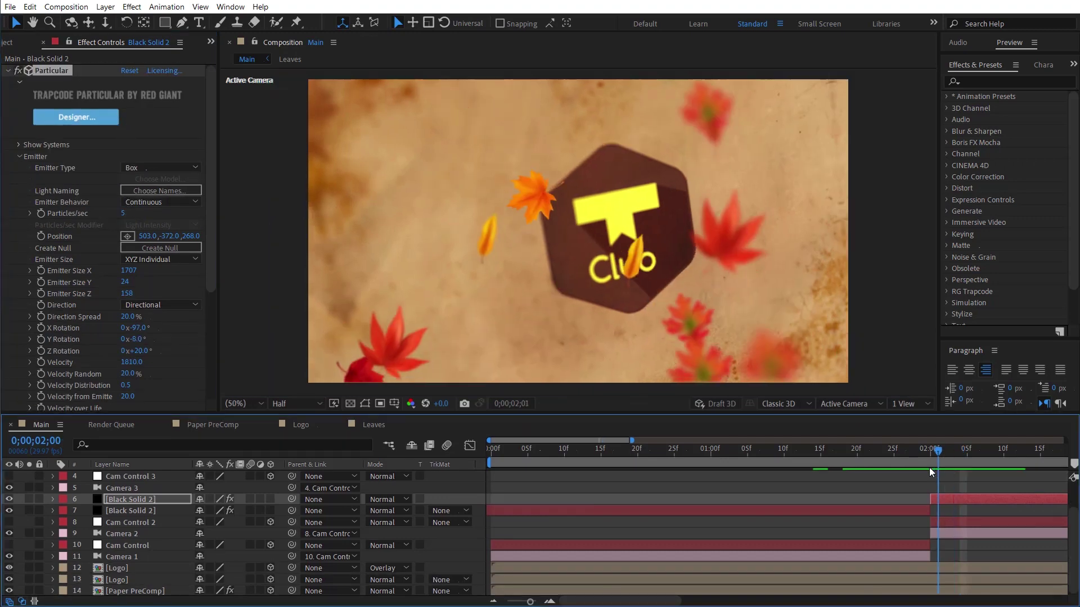
mouse_move(929, 467)
left_mouse_down()
mouse_move(792, 466)
mouse_move(976, 449)
left_mouse_up()
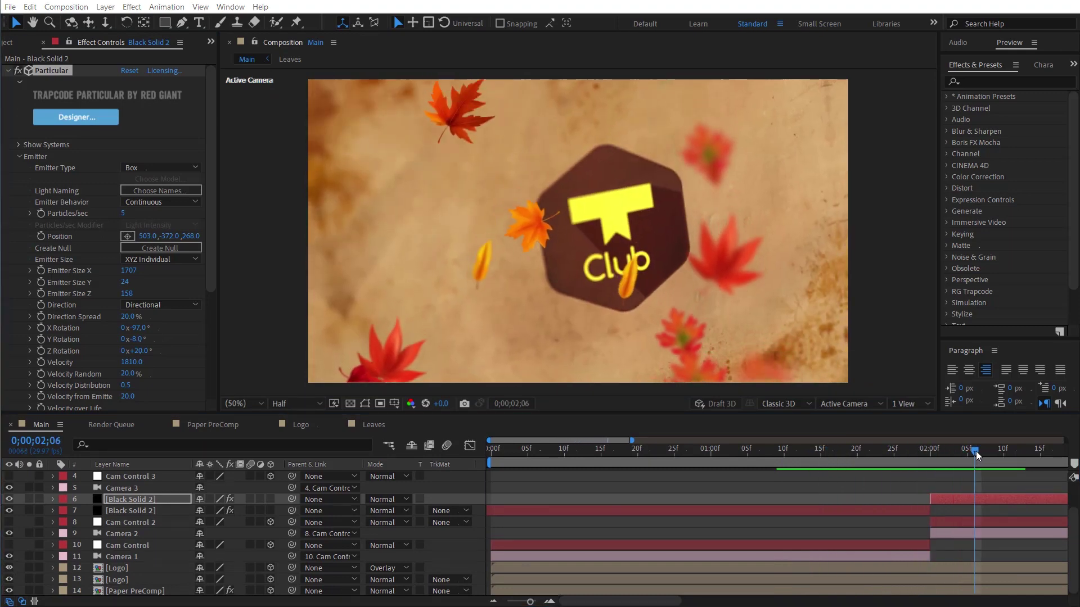
mouse_move(976, 451)
left_mouse_down()
mouse_move(879, 468)
mouse_move(946, 469)
left_mouse_up()
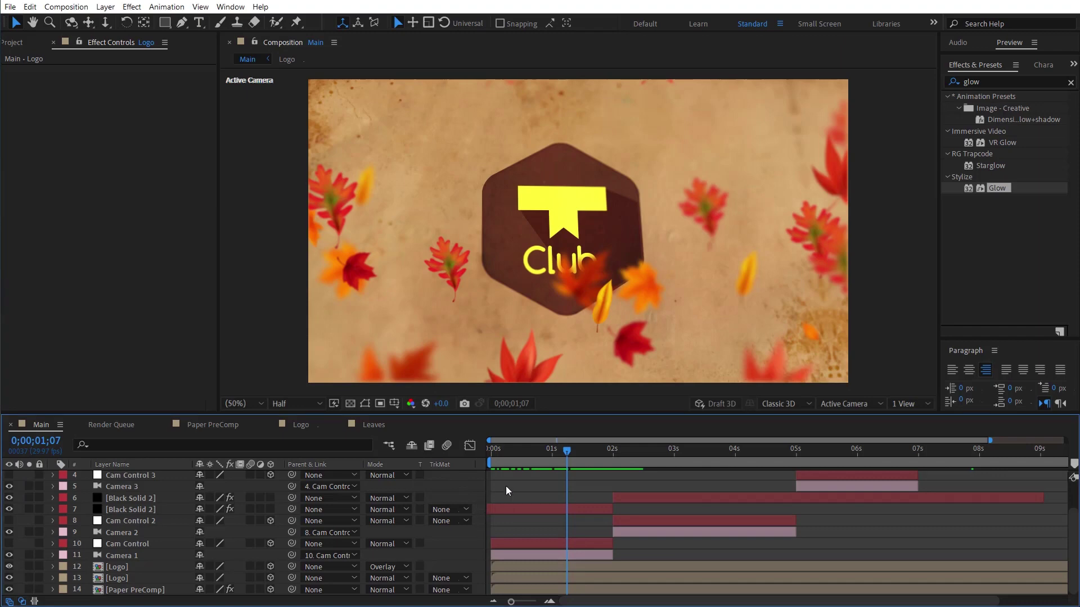
Step: Open the Logo precomp and drag Ink_Spread.mp4 from File Explorer into its timeline
left_click_drag(569, 448, 563, 450)
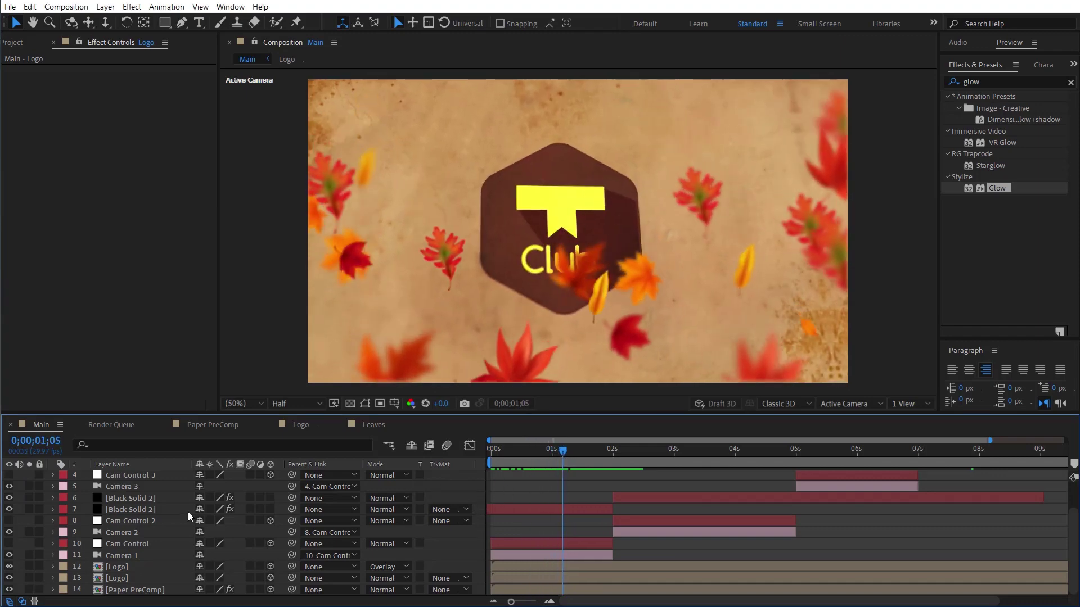
left_click(119, 569)
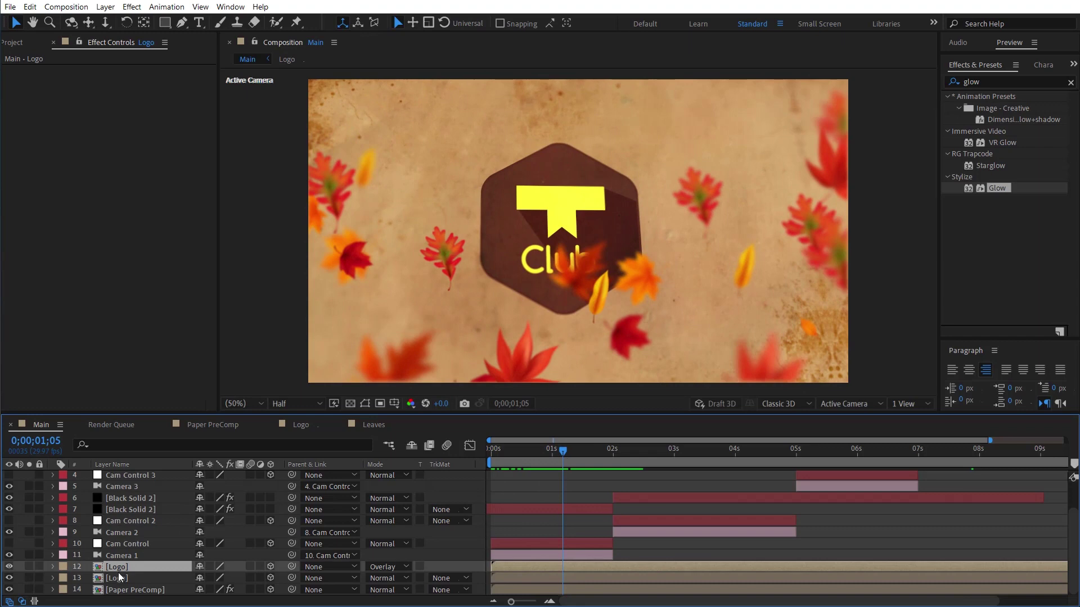
double_click(126, 566)
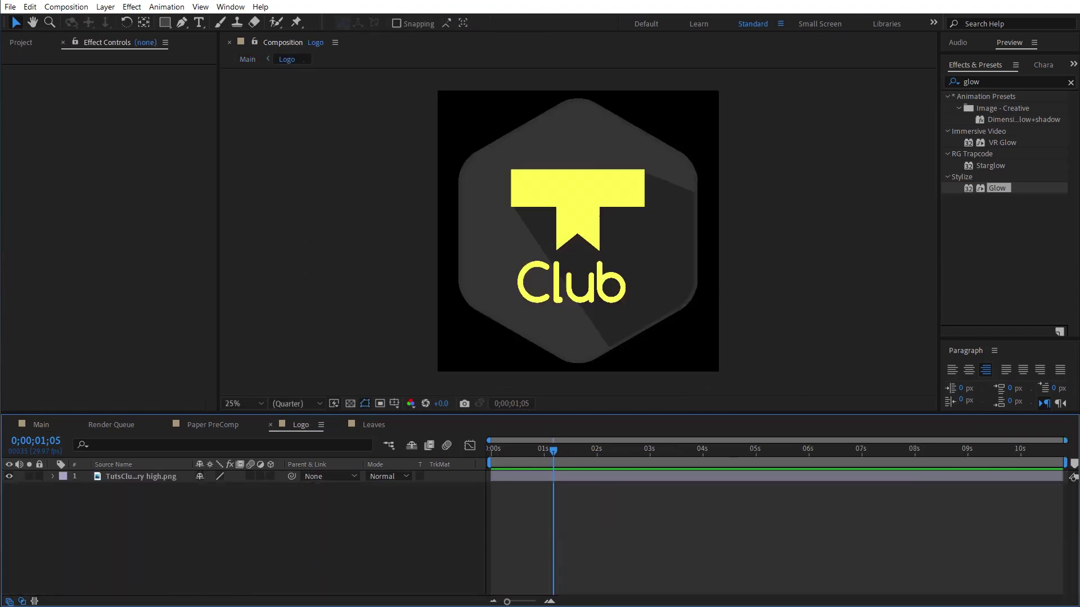
key("alt+Tab")
left_click(482, 341)
left_click(456, 267)
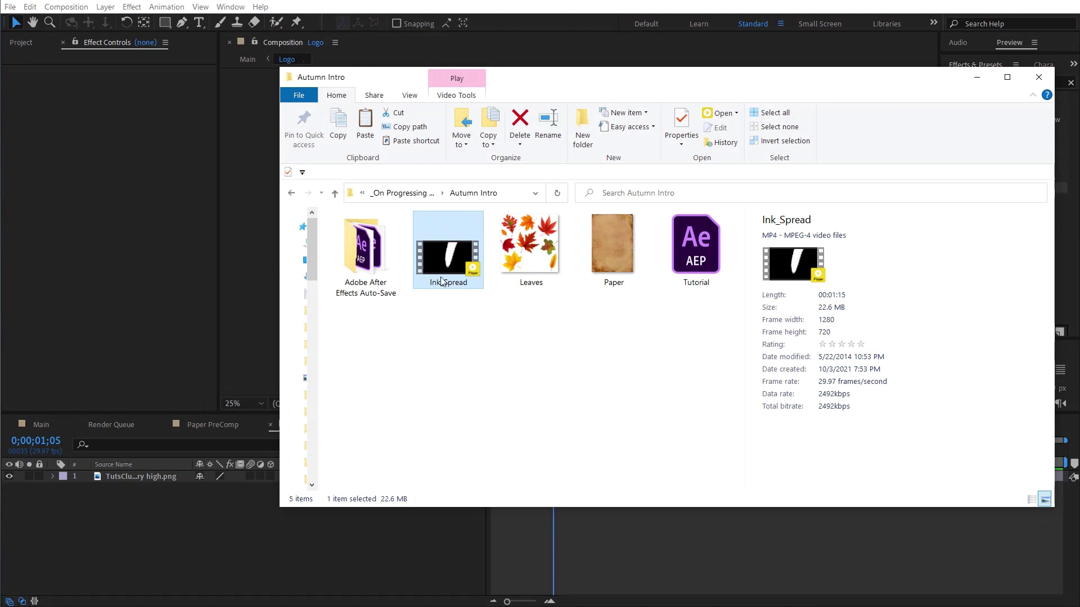
left_click_drag(452, 266, 204, 530)
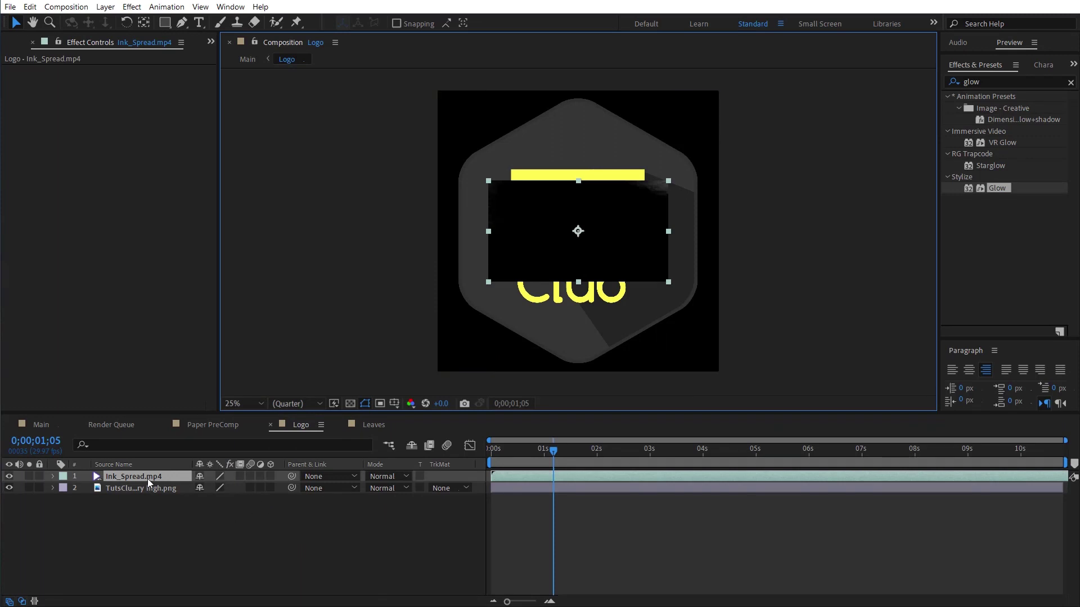
Step: Scale the Ink_Spread layer to 291% so it covers the logo
key("s")
left_click_drag(224, 487, 343, 486)
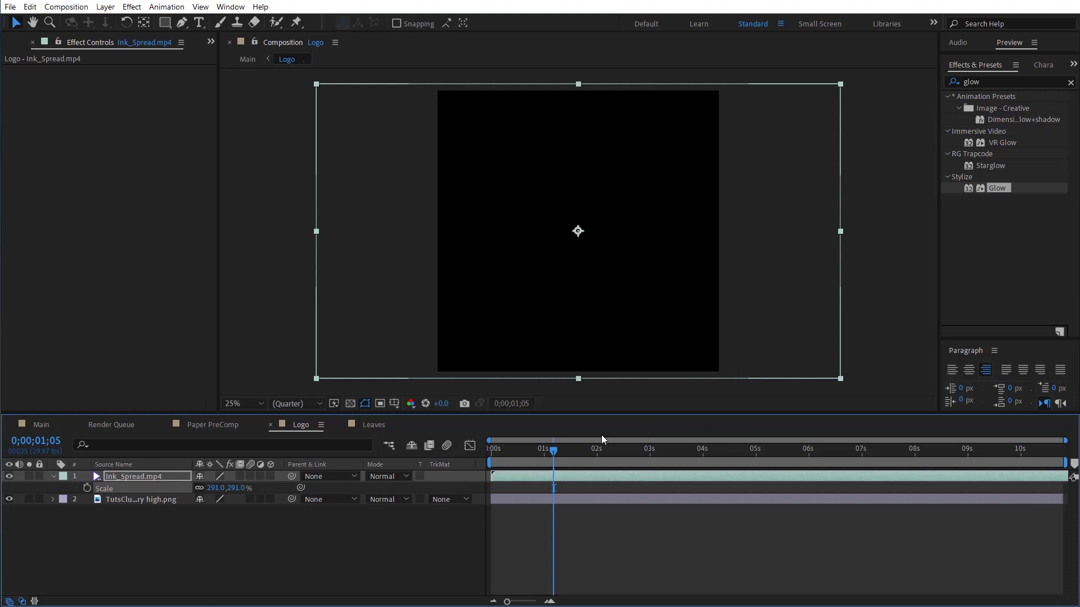
left_click_drag(594, 456, 845, 472)
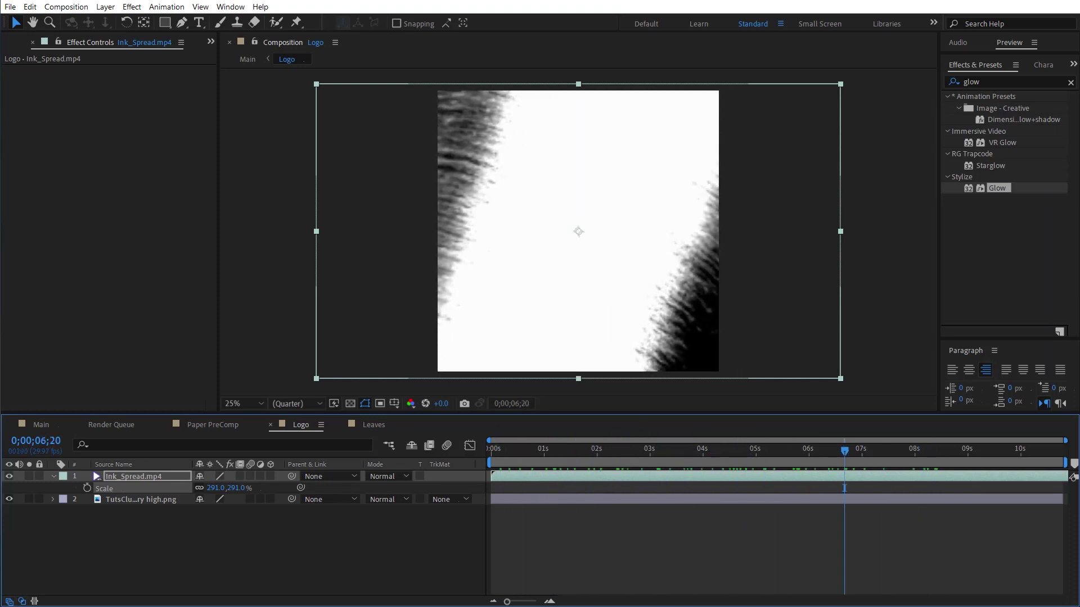
Step: Set the logo layer's Track Matte to Luma using the ink clip
left_click(154, 498)
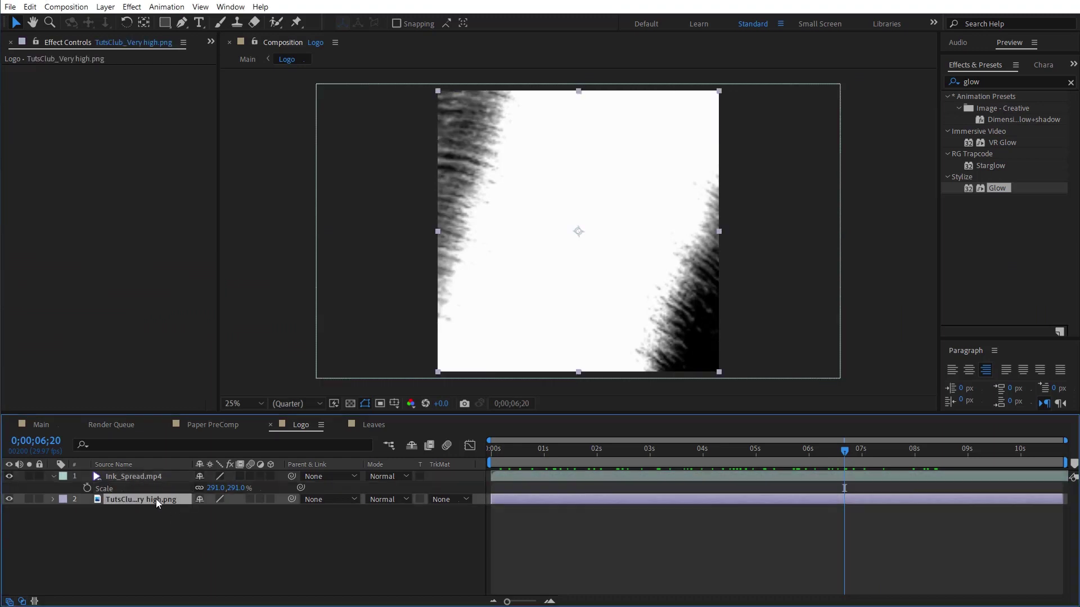
left_click(460, 500)
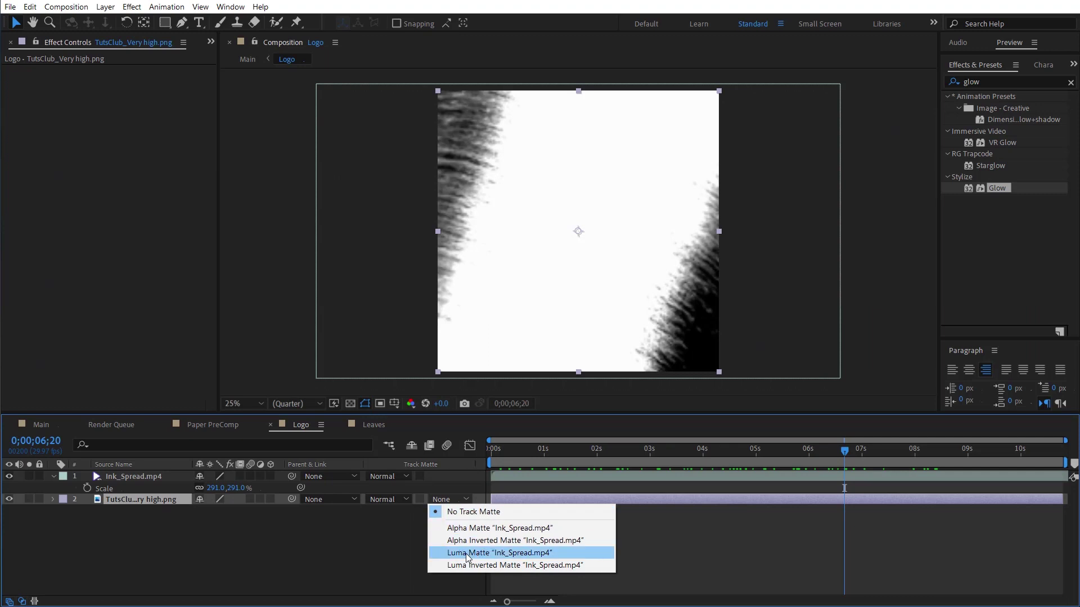
left_click(504, 553)
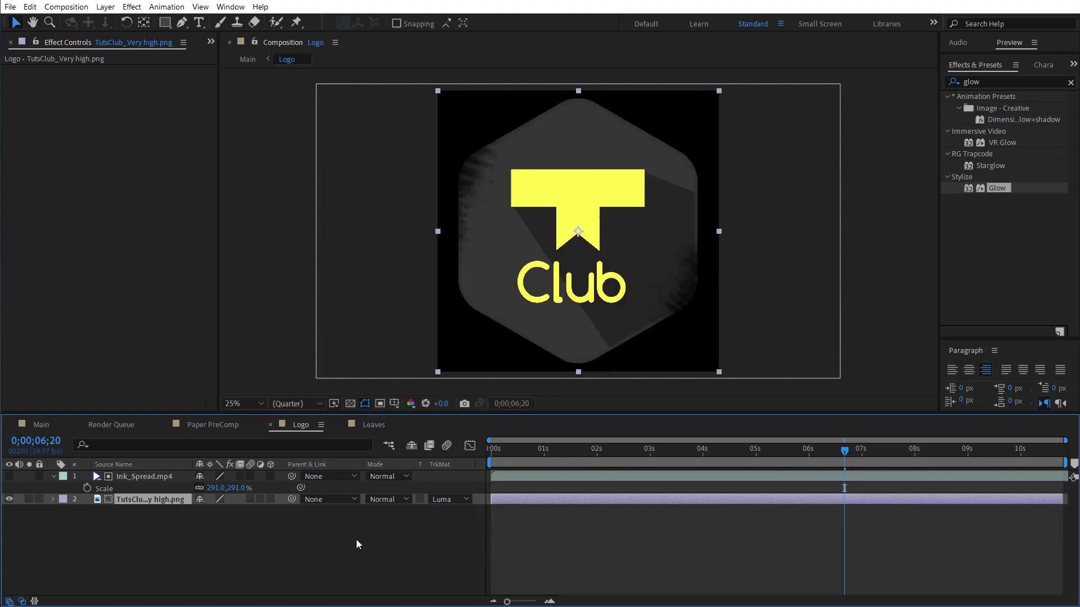
left_click(629, 457)
left_click_drag(592, 458, 524, 469)
mouse_move(670, 467)
left_mouse_down()
mouse_move(725, 468)
mouse_move(565, 483)
left_mouse_up()
mouse_move(662, 477)
left_mouse_down()
mouse_move(767, 474)
mouse_move(592, 466)
mouse_move(700, 464)
mouse_move(671, 466)
left_mouse_up()
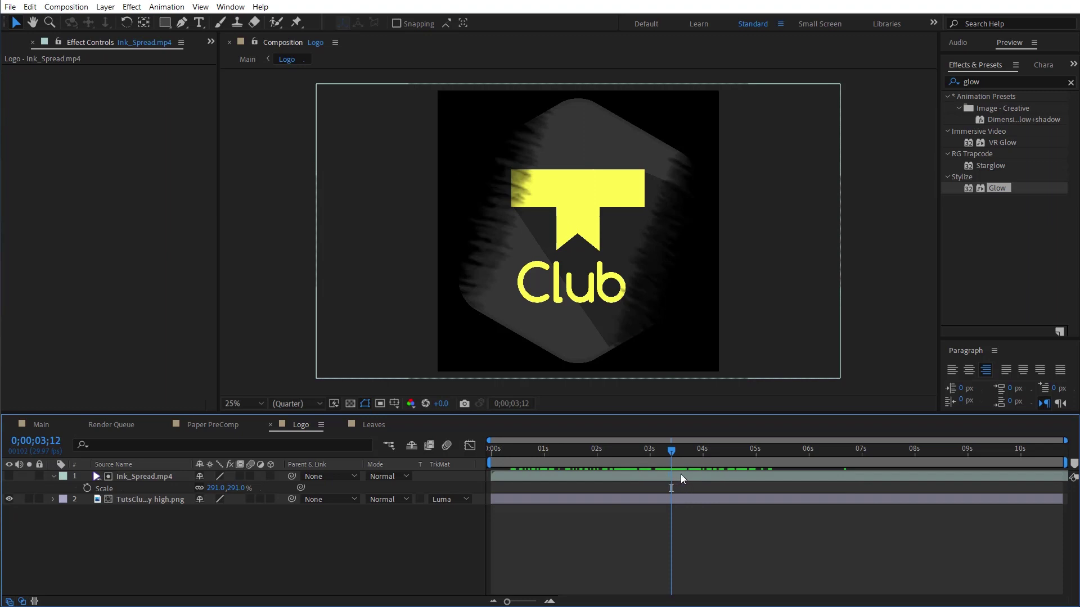
Step: Slide the Ink_Spread layer earlier, check the reveal, and return to Main
left_click_drag(683, 475, 609, 474)
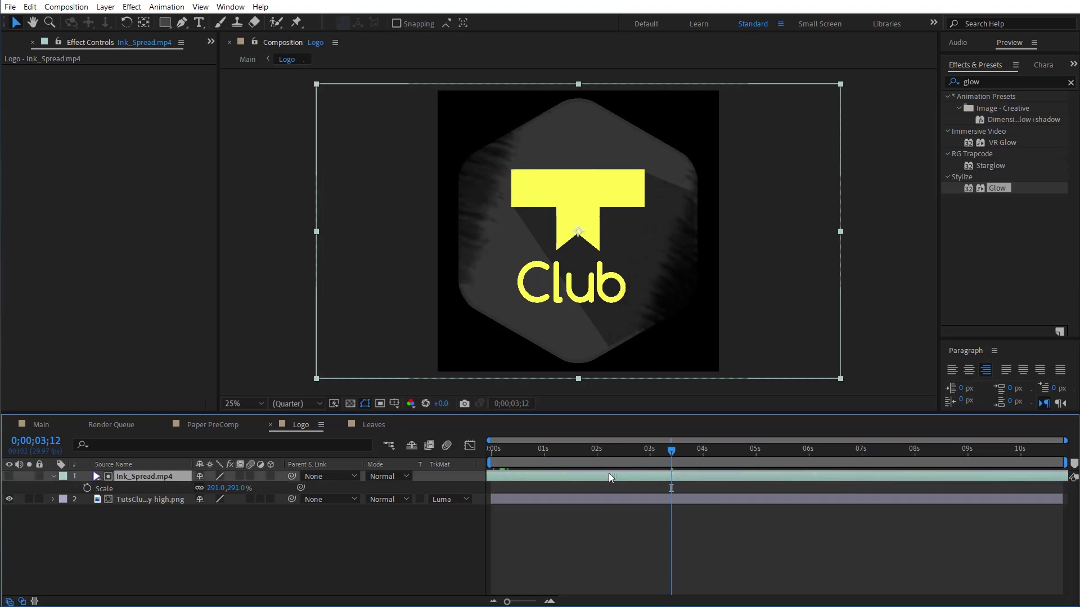
left_click_drag(501, 457, 598, 460)
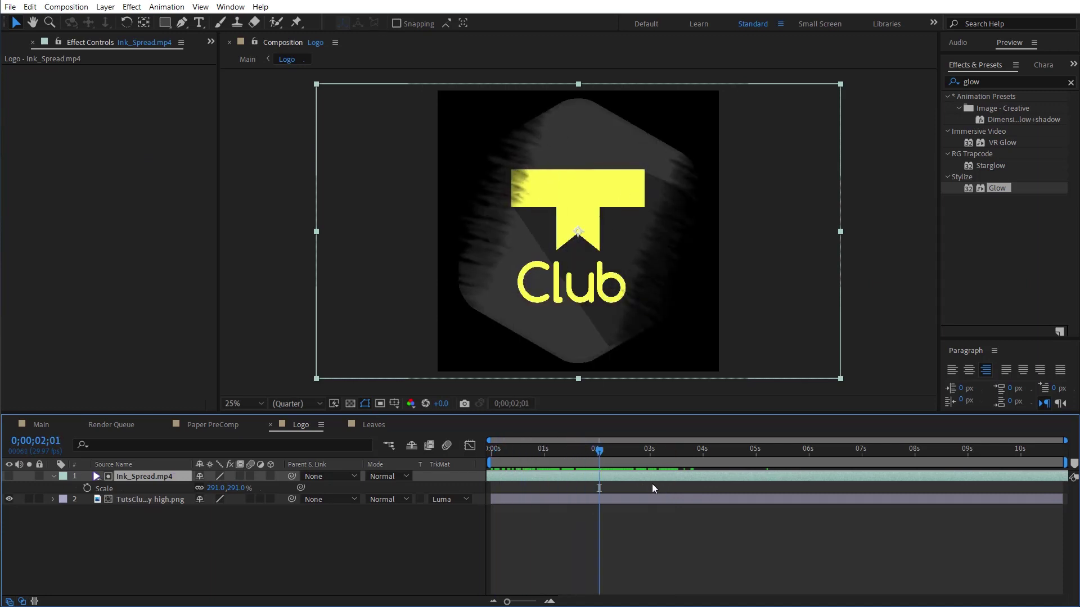
left_click_drag(498, 458, 696, 466)
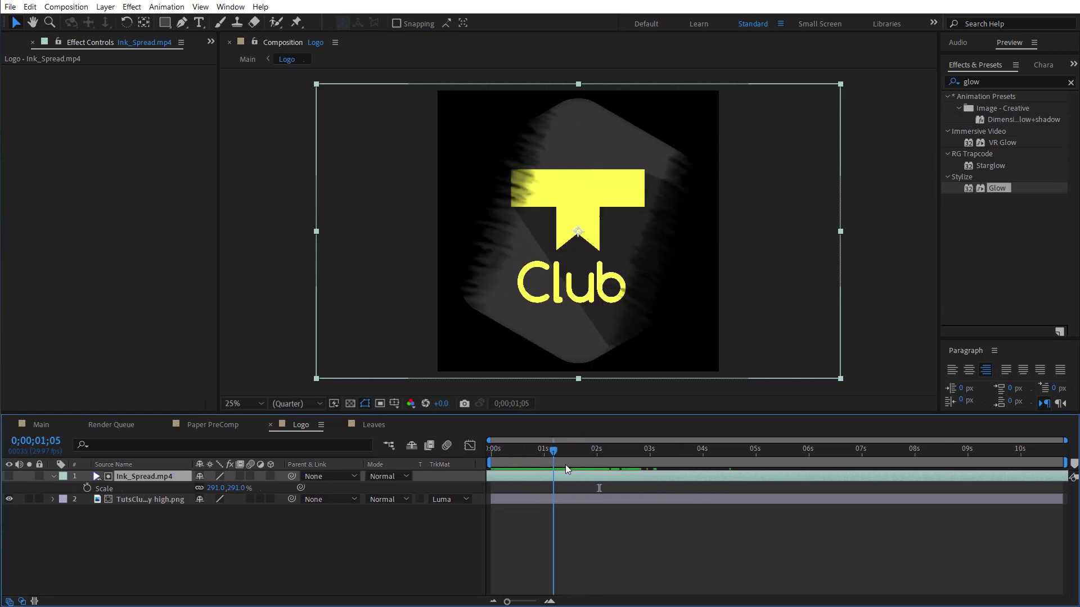
left_click(467, 524)
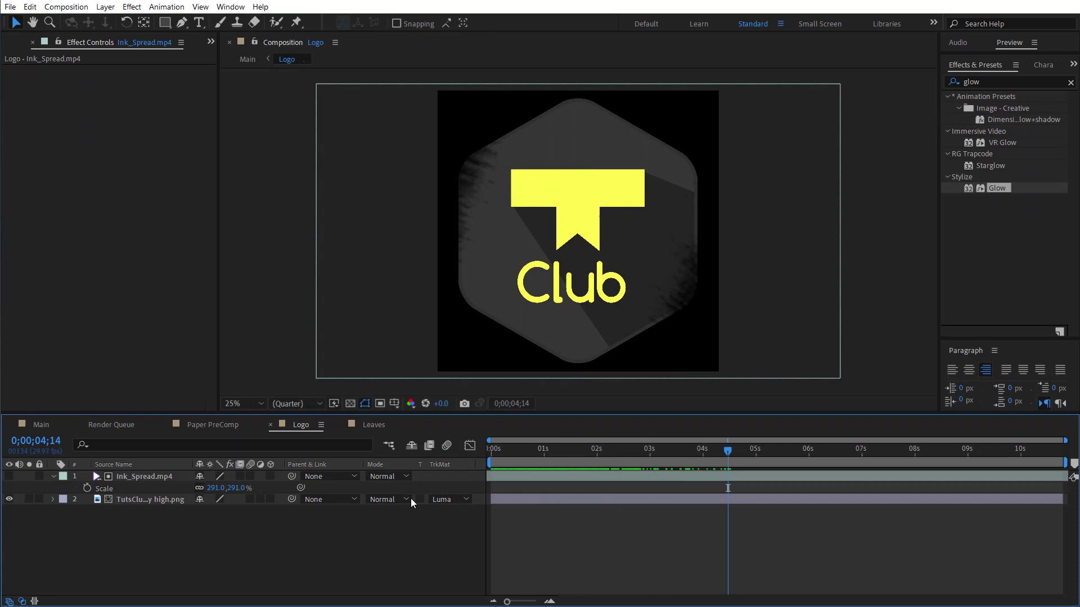
left_click(388, 446)
left_click(339, 448)
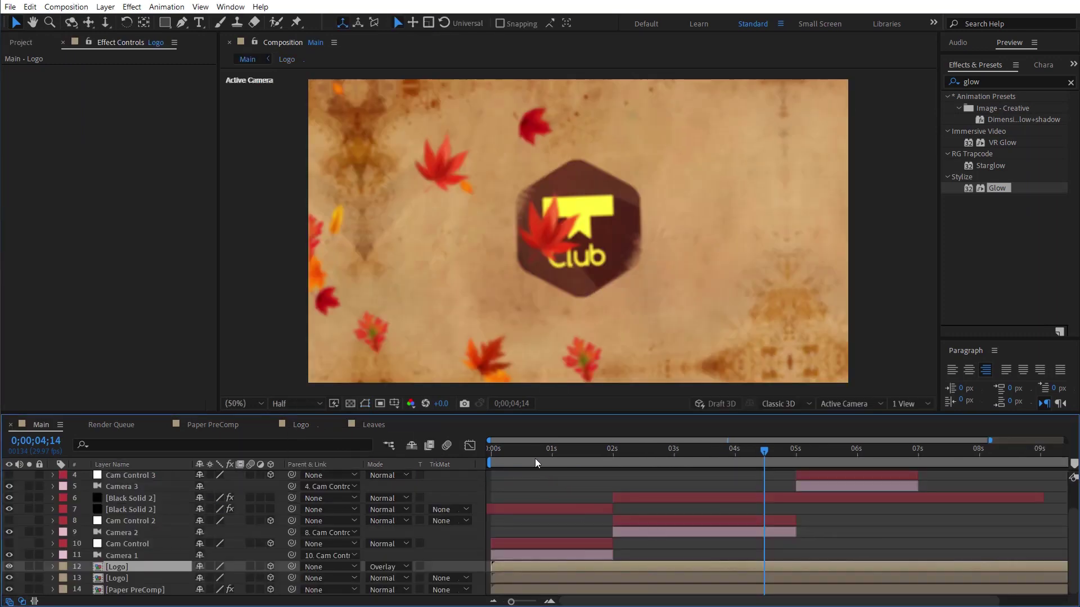
Step: Create a new Adjustment Layer at the top of the Main timeline
left_click(532, 453)
mouse_move(532, 454)
left_mouse_down()
mouse_move(596, 463)
mouse_move(558, 468)
mouse_move(723, 461)
mouse_move(549, 460)
left_mouse_up()
scroll(460, 488, "up", 3)
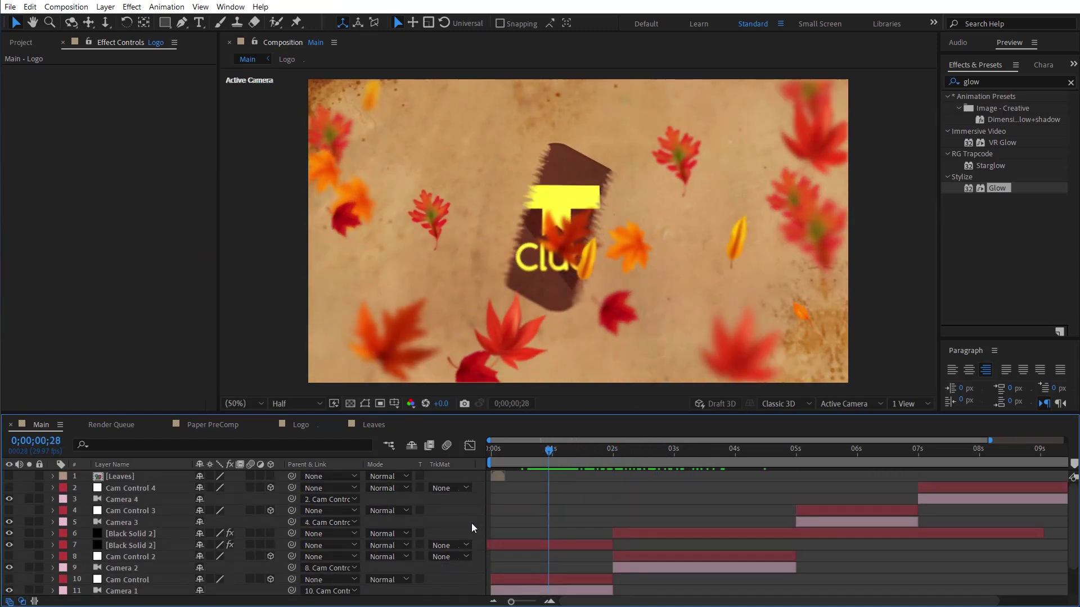
right_click(464, 510)
mouse_move(491, 518)
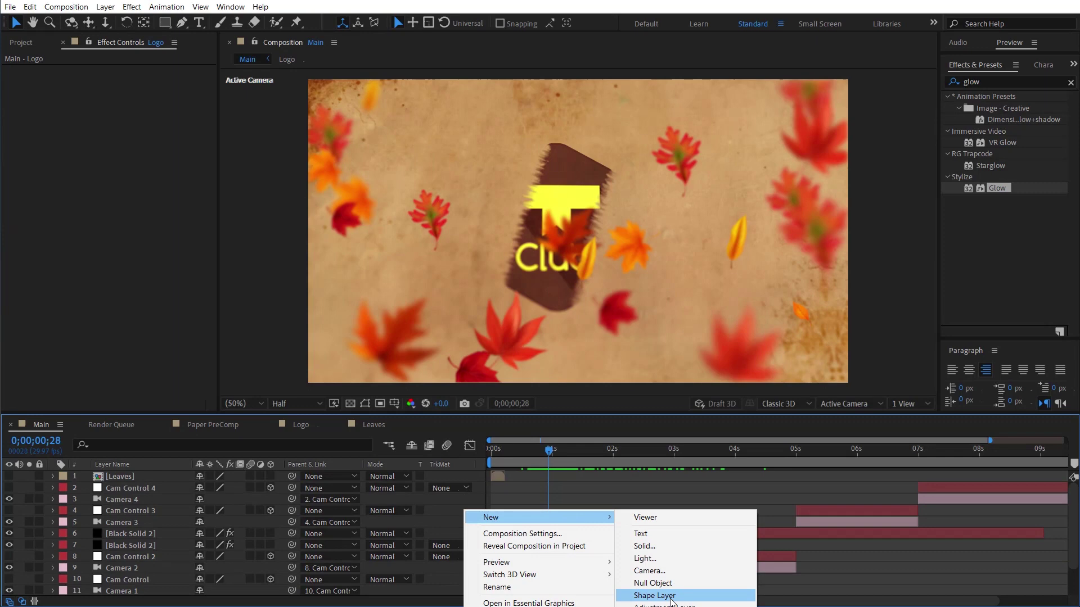
left_click(670, 605)
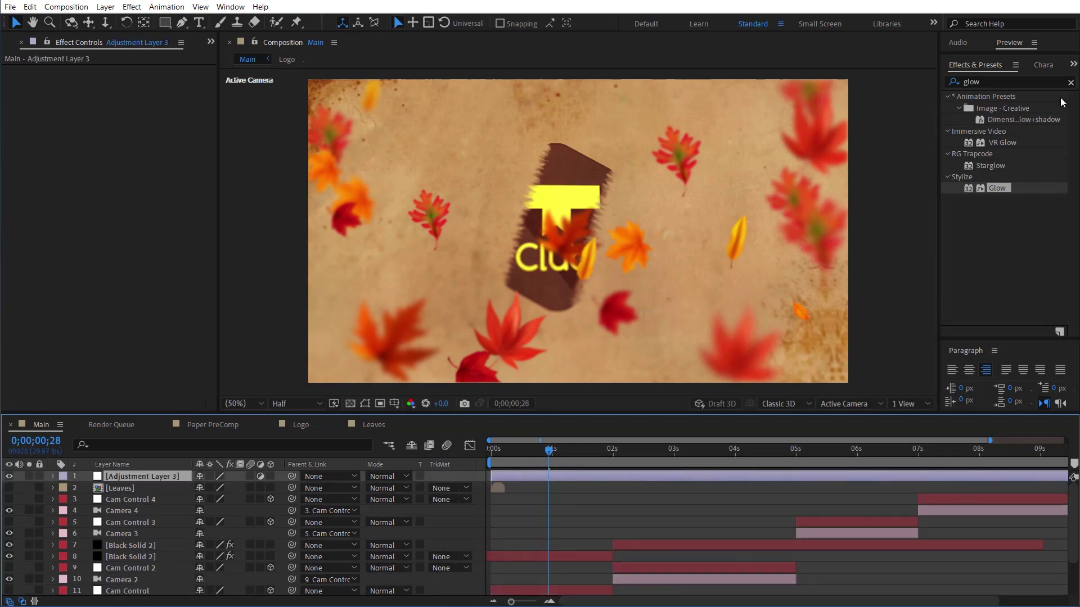
Step: Apply the Curves effect to the adjustment layer via a 'cur' search
left_click(947, 81)
type("cur")
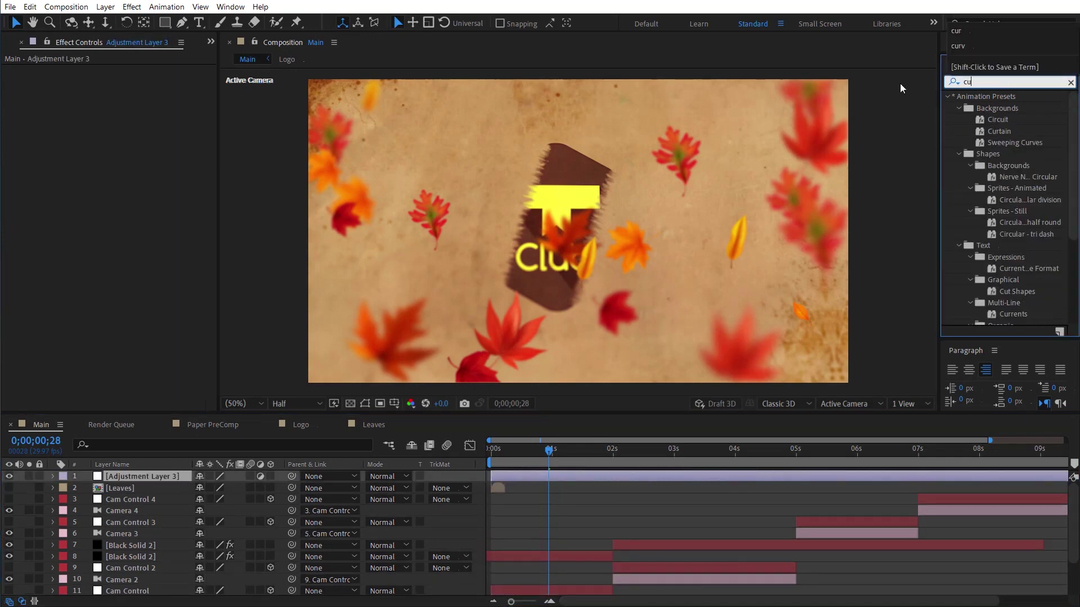
double_click(1002, 234)
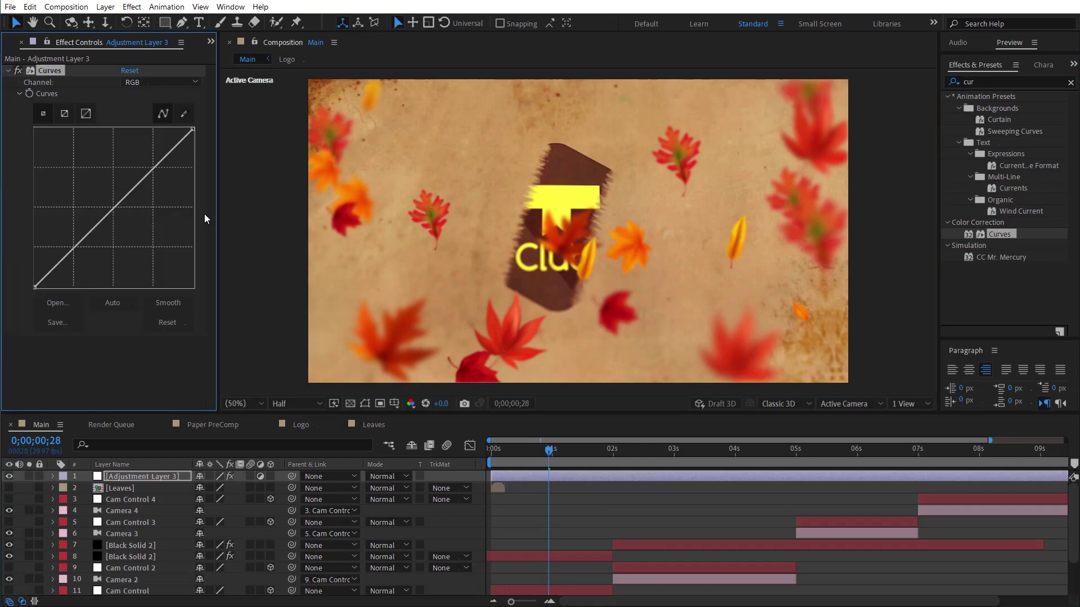
Step: Bend the RGB curve down to darken, then adjust the Red channel curve
left_click_drag(86, 247, 78, 259)
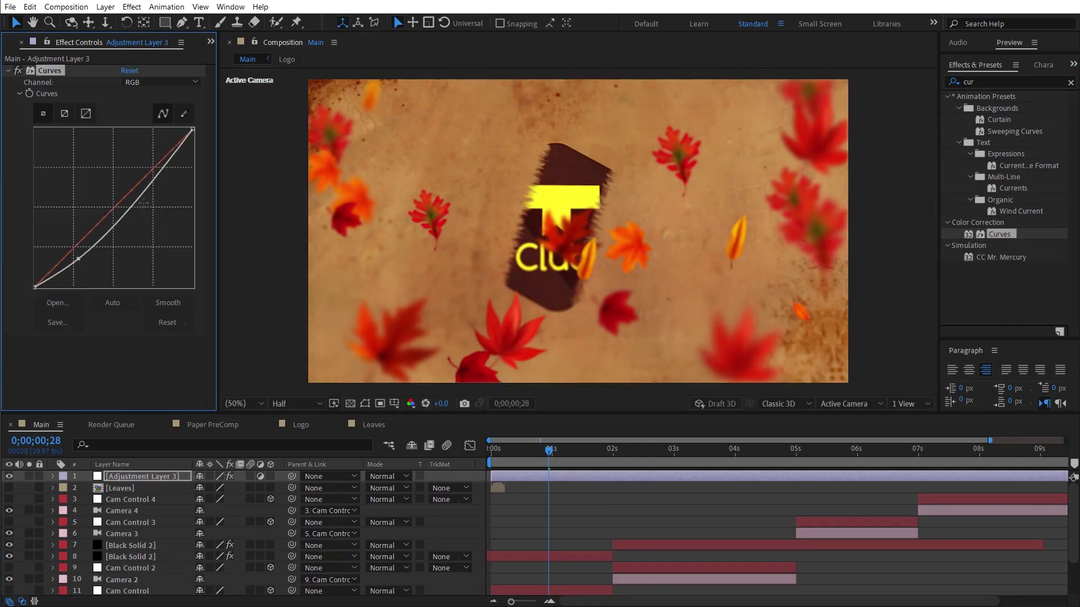
left_click_drag(139, 196, 139, 193)
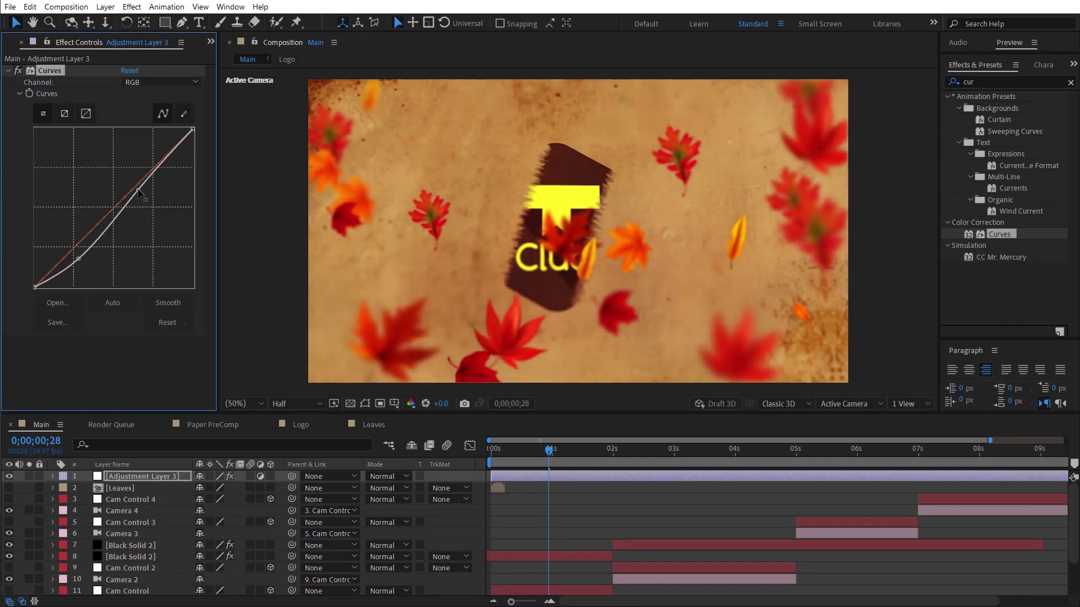
left_click(160, 82)
left_click(135, 105)
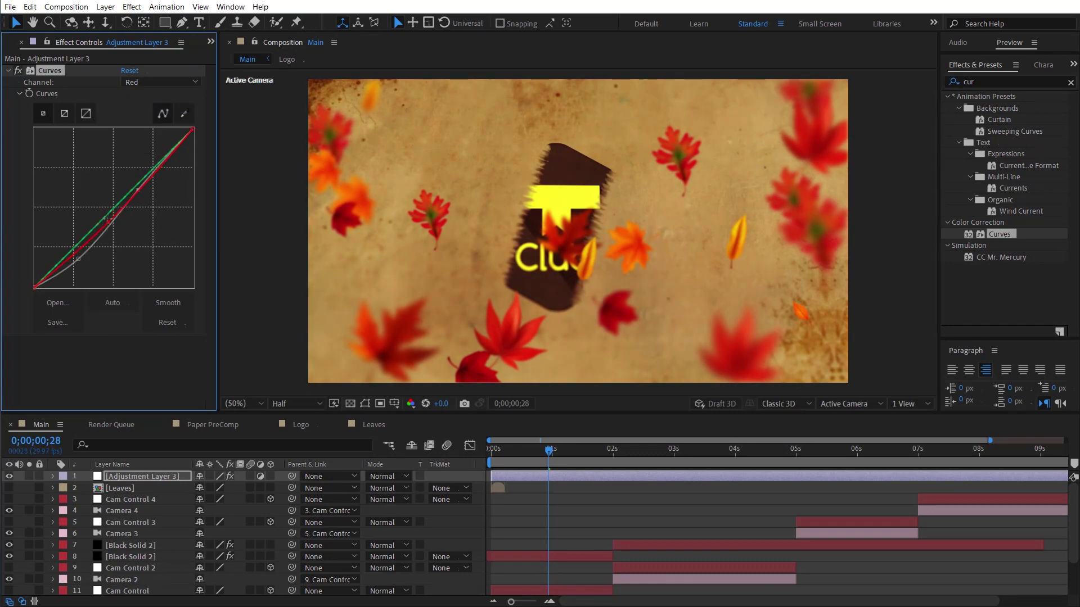
left_click(8, 71)
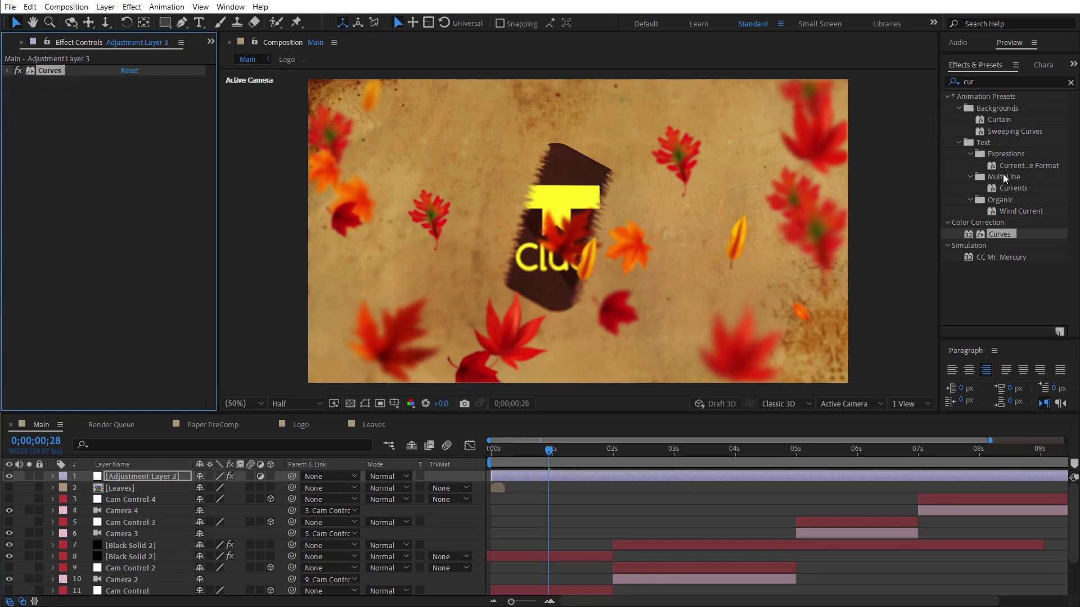
left_click(981, 83)
Step: Apply Tint to the adjustment layer with Amount to Tint set to 10%
type("tint")
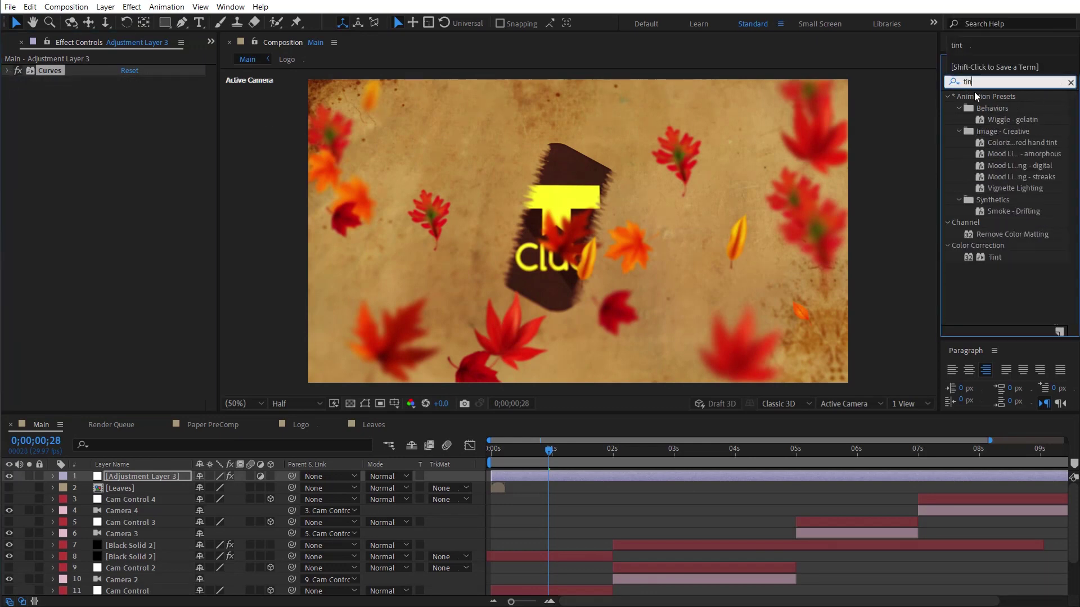
double_click(994, 143)
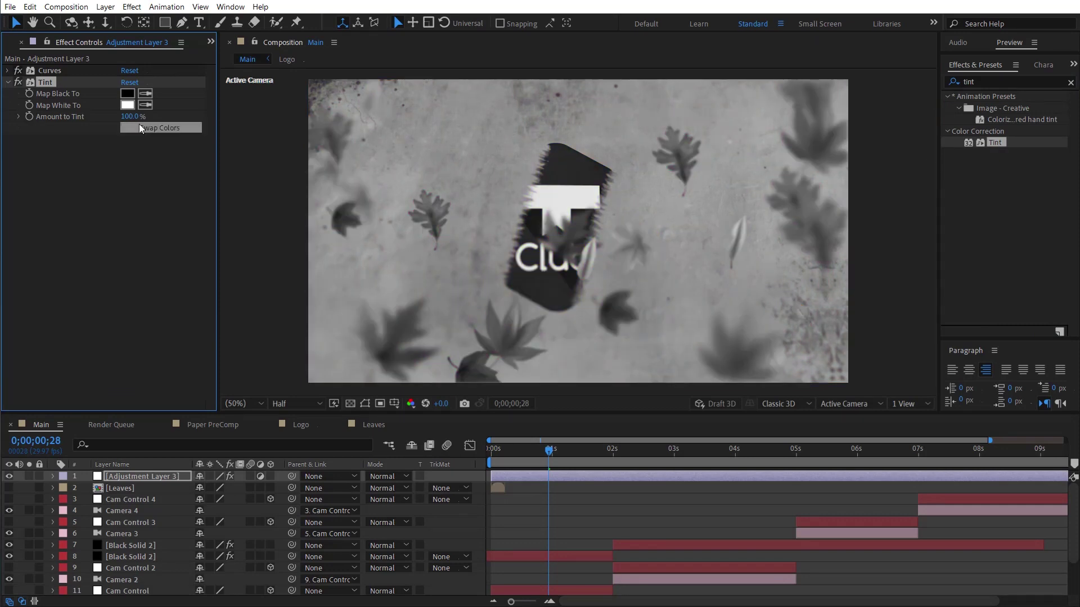
type("10")
key("Return")
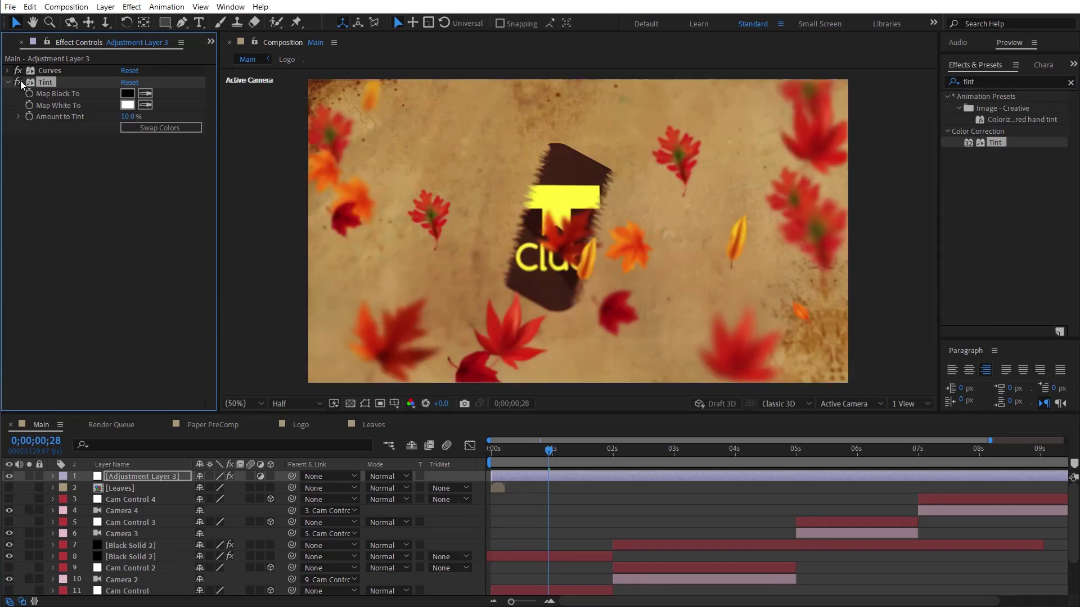
left_click(46, 137)
left_click(8, 82)
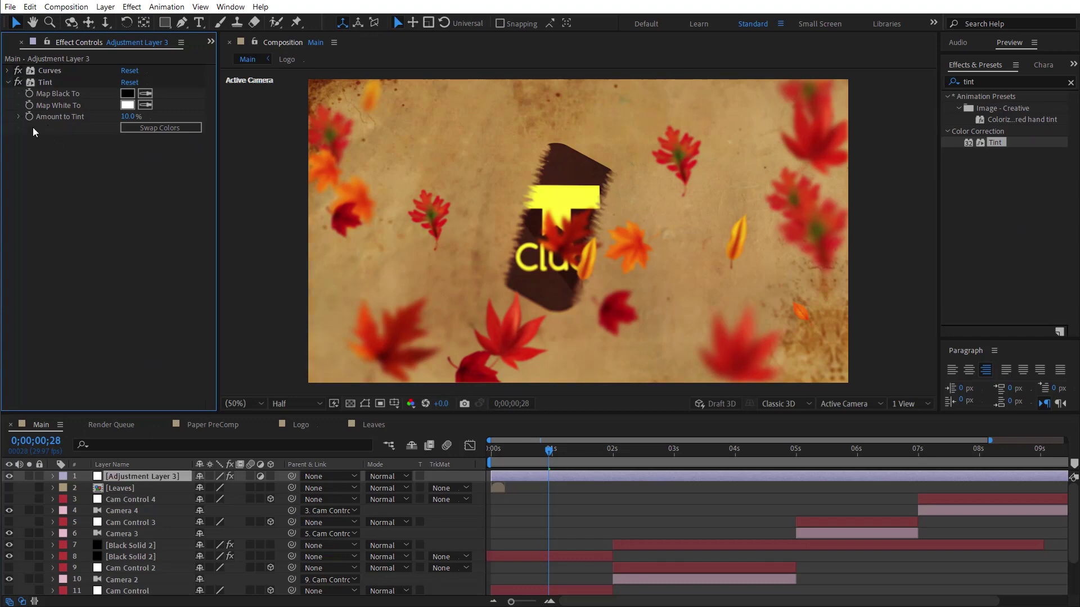
left_click(977, 82)
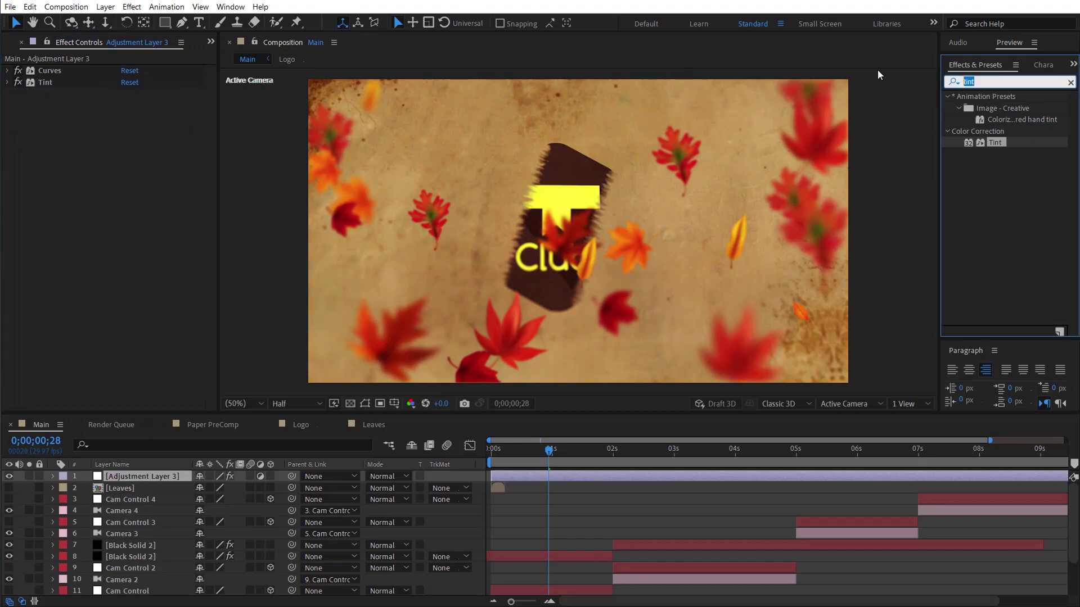
type("glow")
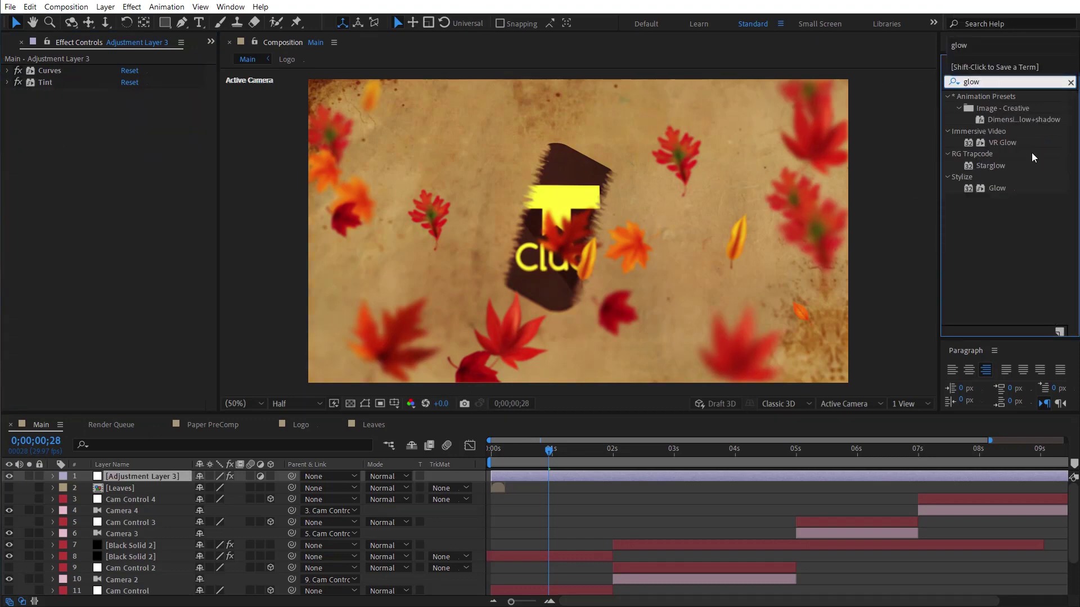
Step: Apply Glow with Glow Radius 93 and Glow Intensity 0.1, toggling it to compare
double_click(1001, 189)
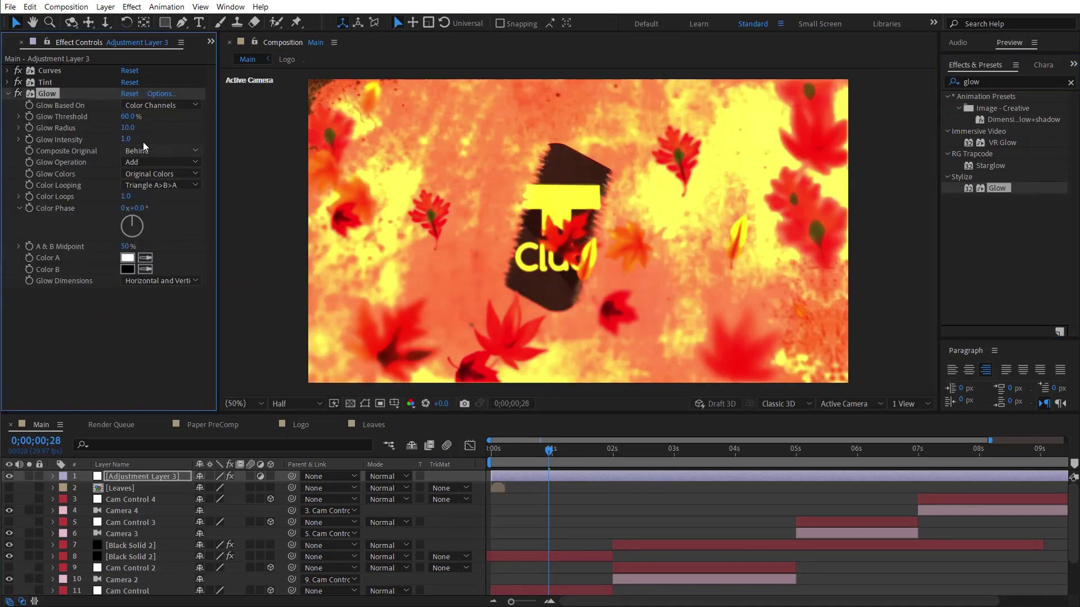
left_click_drag(135, 128, 134, 142)
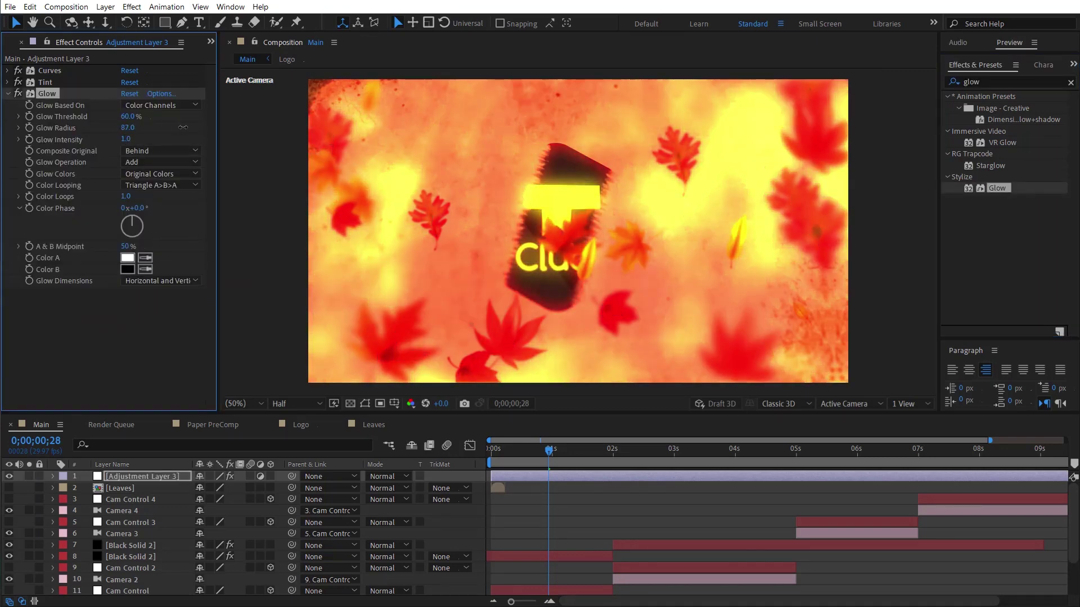
left_click(127, 139)
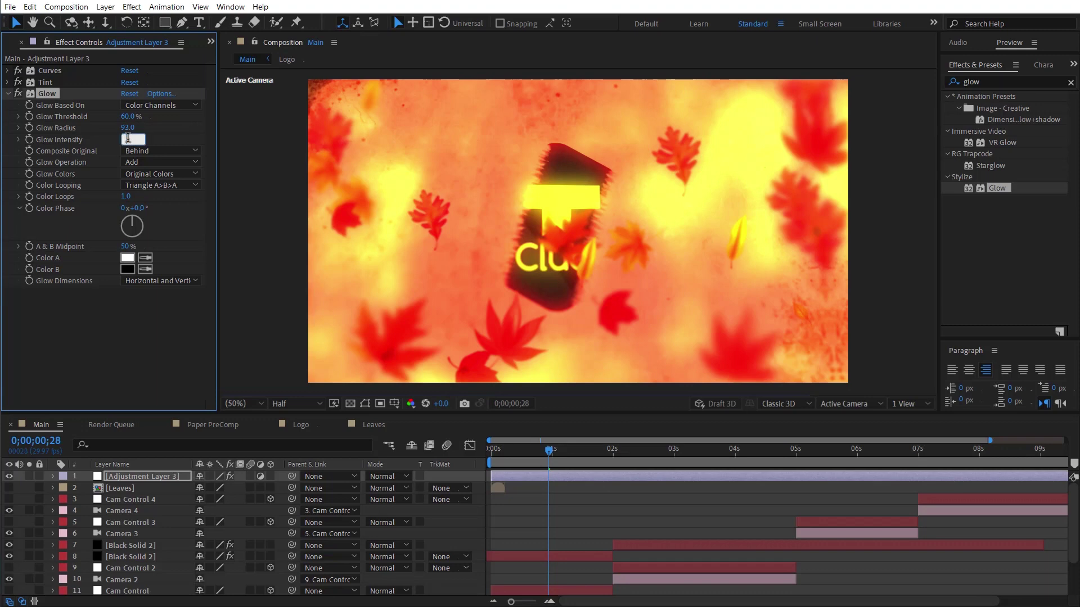
type("0.5")
key("Return")
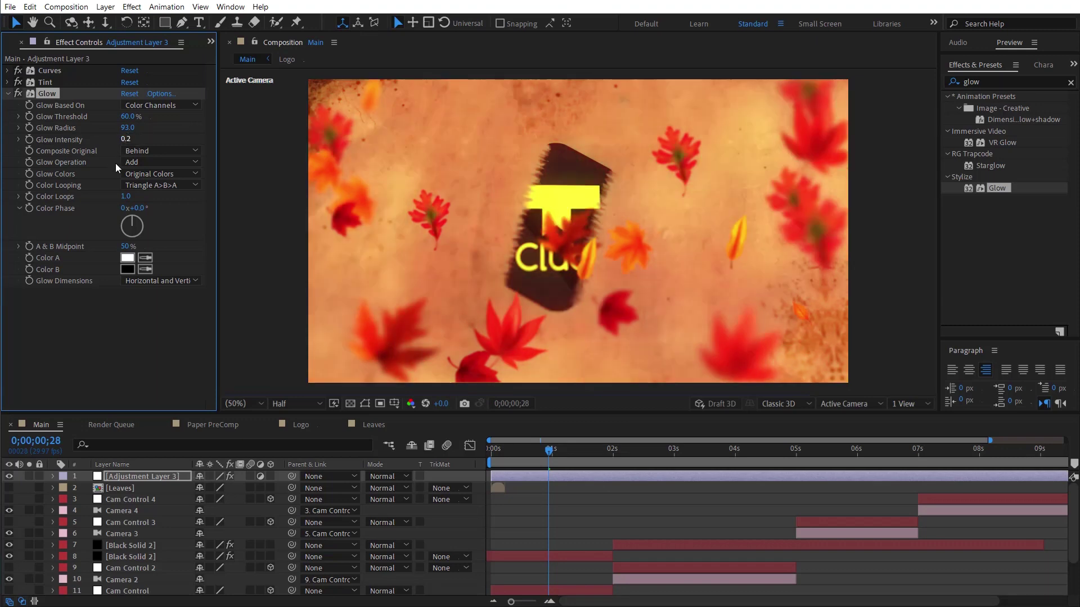
left_click(127, 139)
type("0.1")
key("Return")
left_click(17, 94)
left_click(17, 94)
left_click(8, 94)
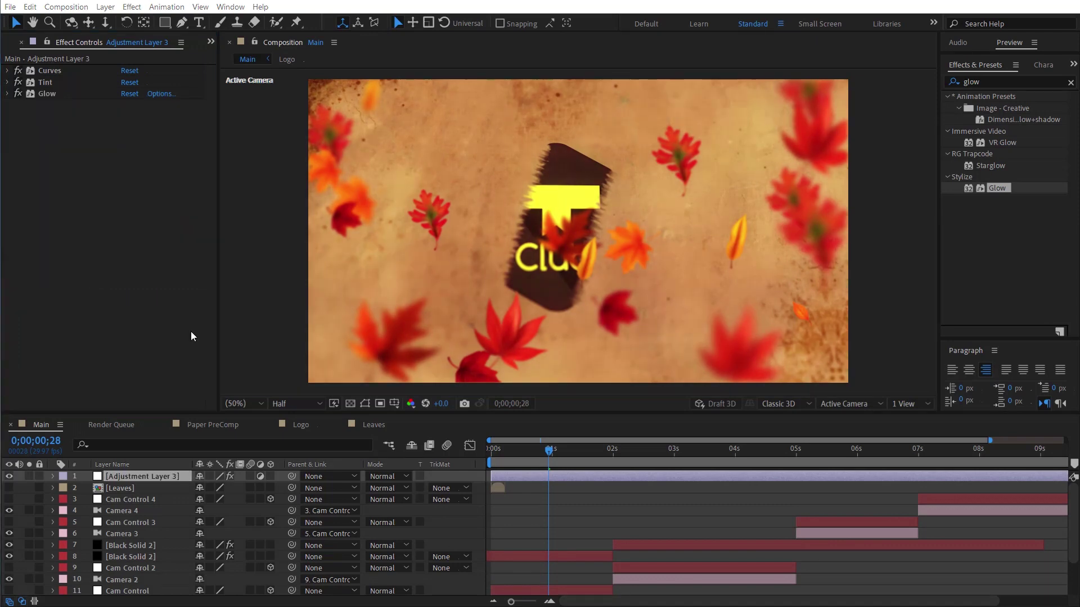